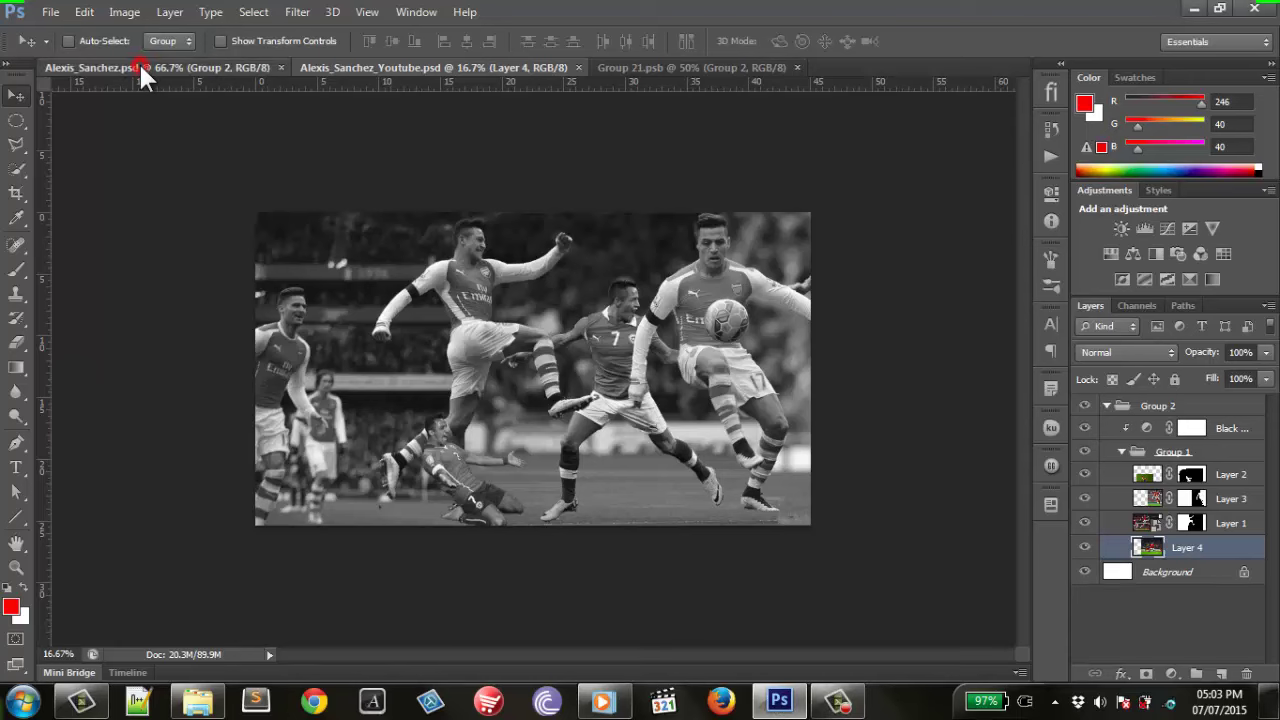
Delete the Black & White adjustment layer from Alexis_Sanchez_Youtube.psd, restoring the collage's colour.
click(140, 68)
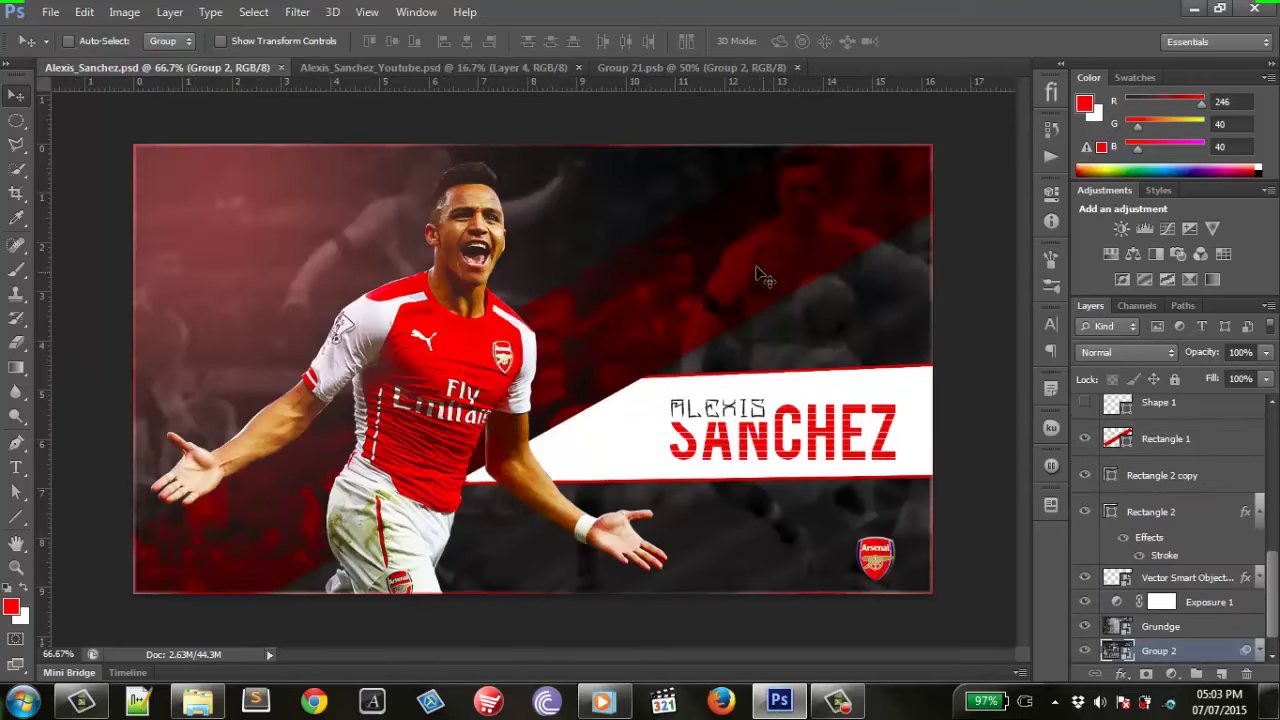
click(432, 68)
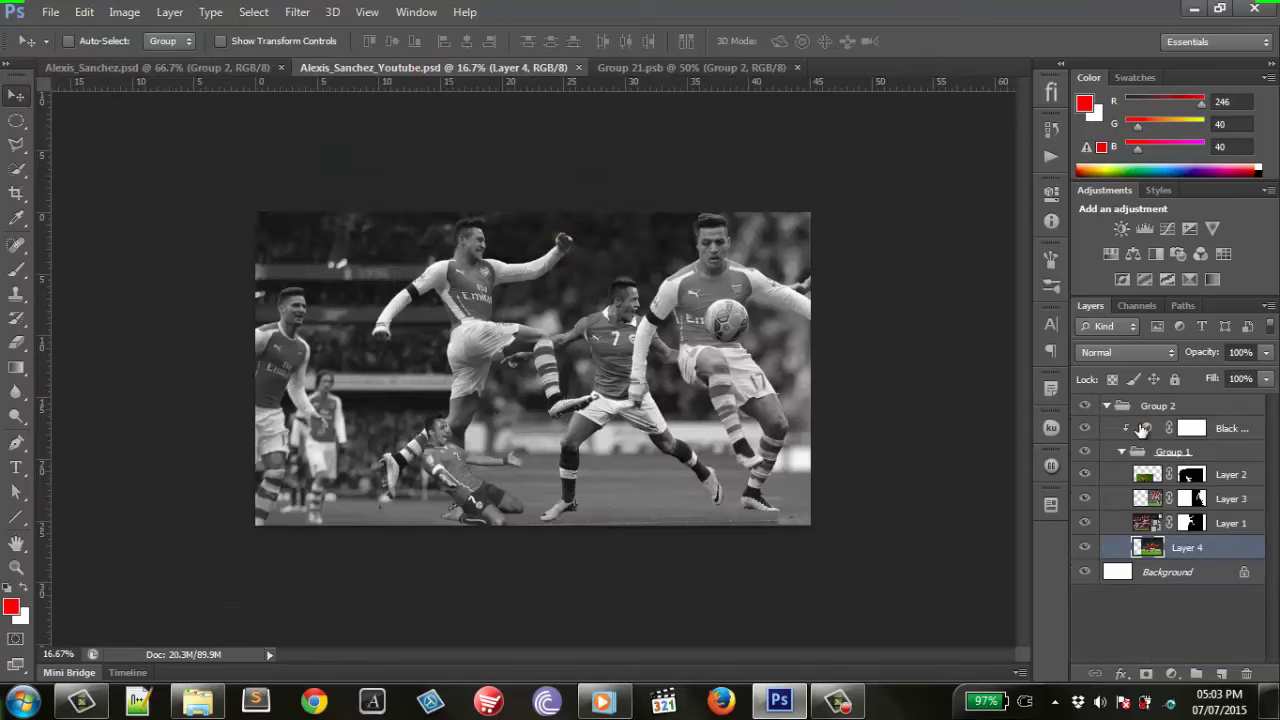
click(1128, 434)
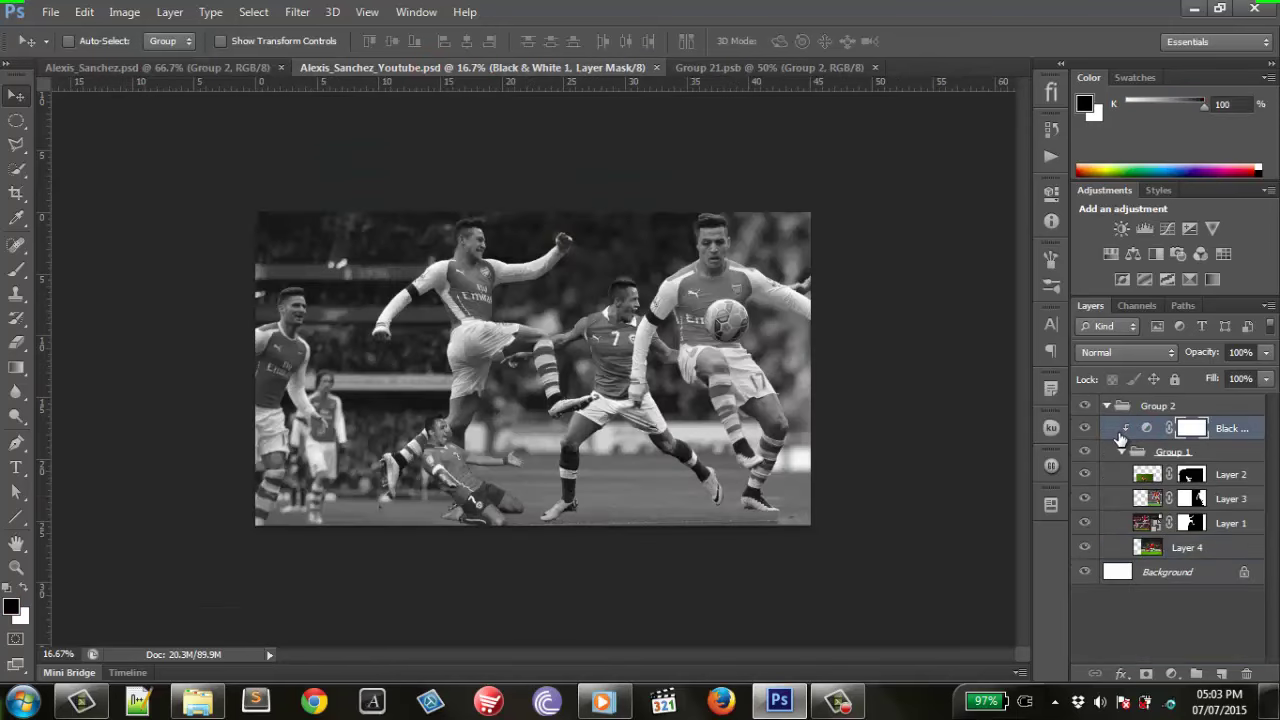
key(Delete)
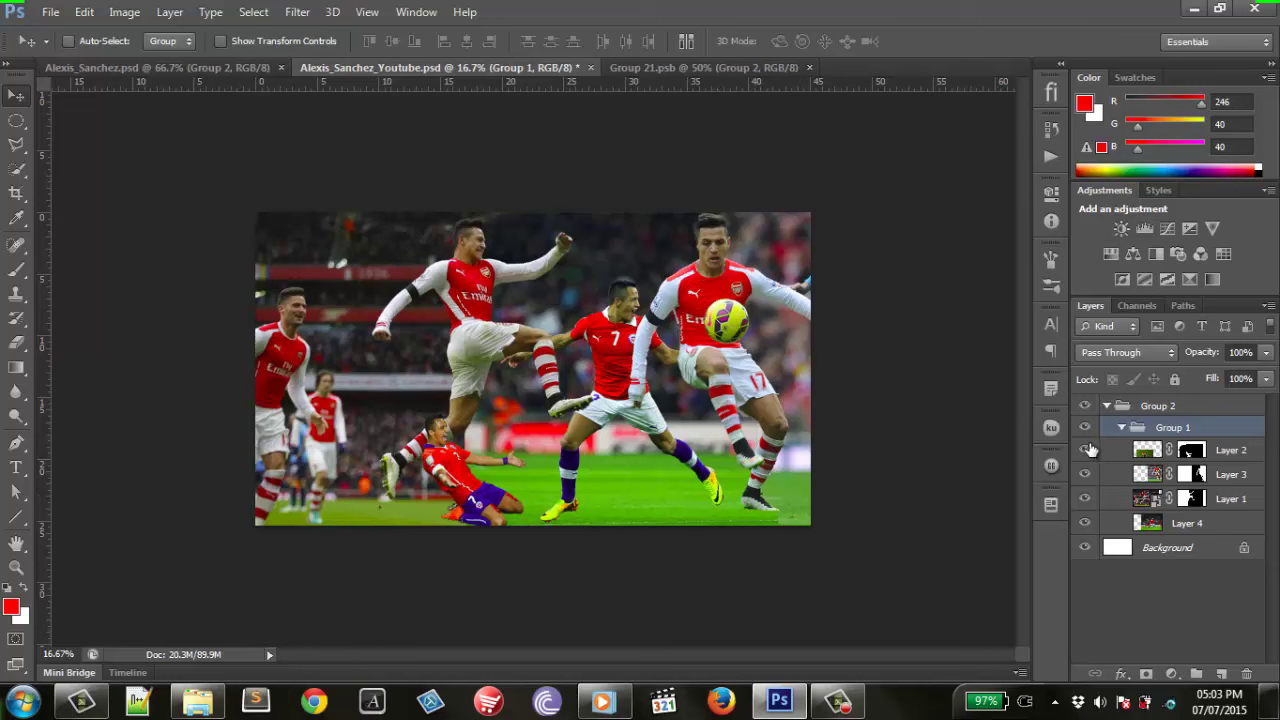
Toggle visibility of the four photo layers to inspect each photo's contribution.
click(1085, 450)
click(1085, 474)
click(1085, 498)
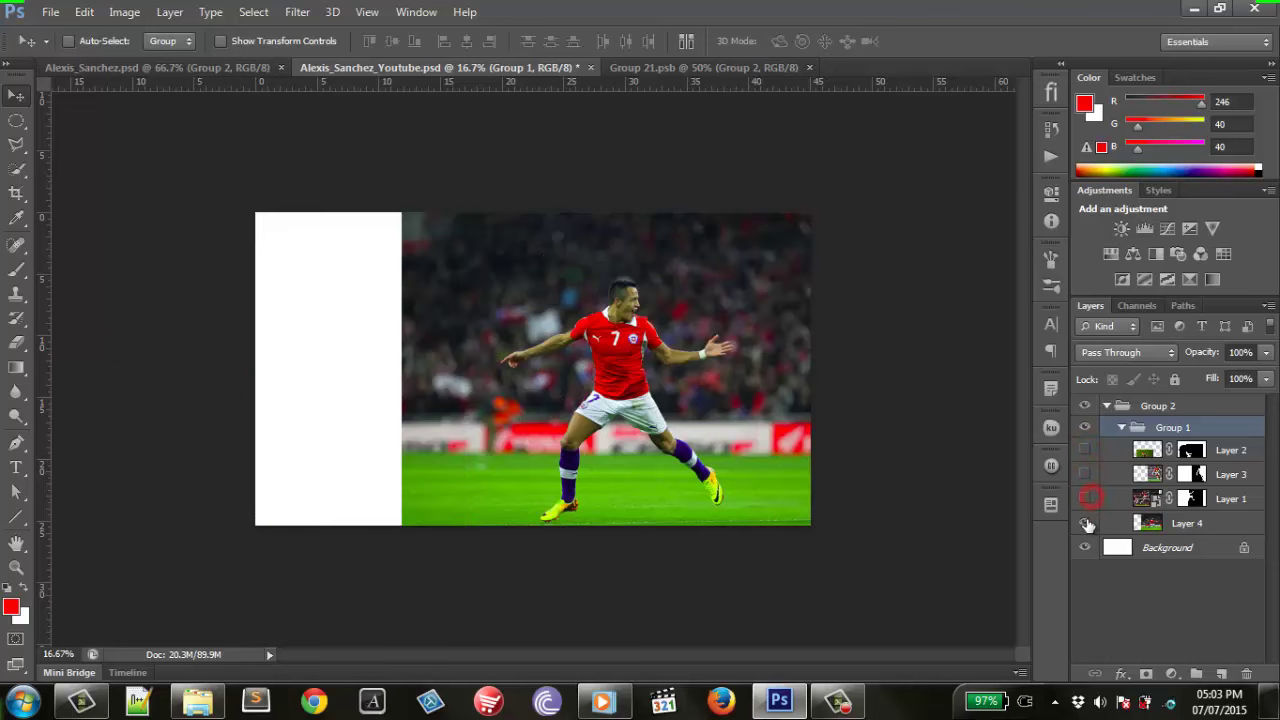
click(1085, 523)
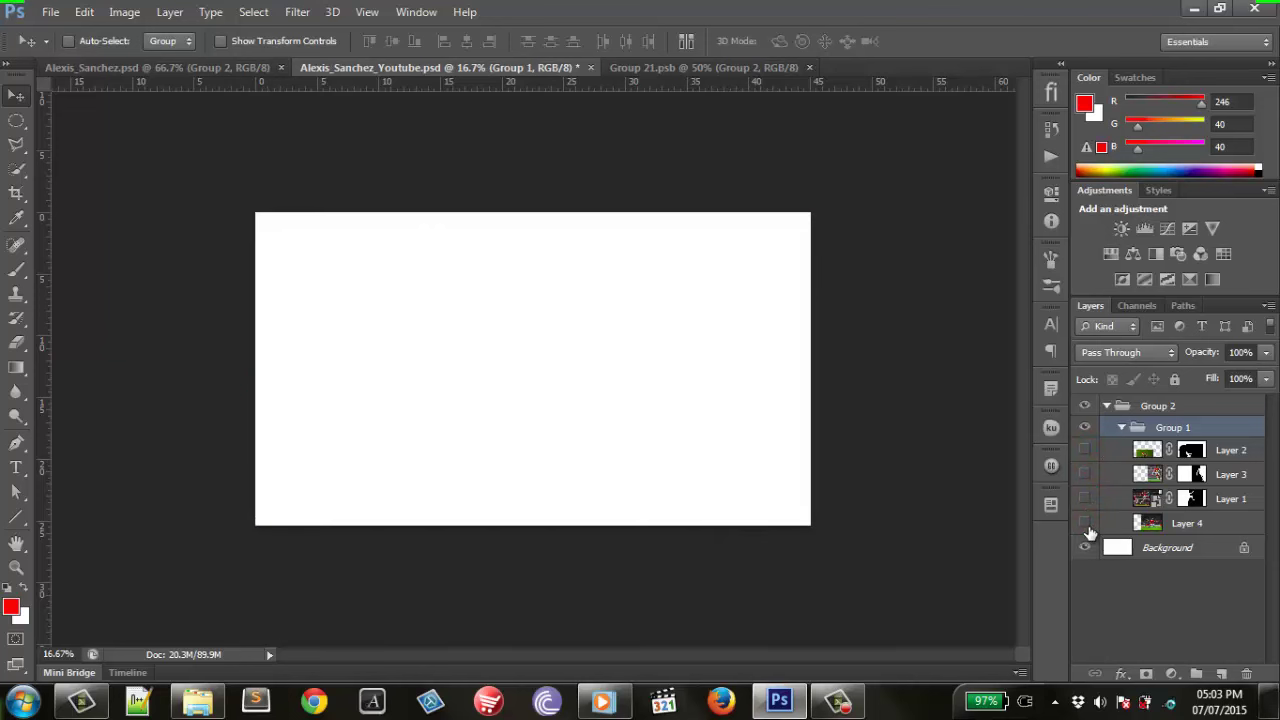
click(1085, 523)
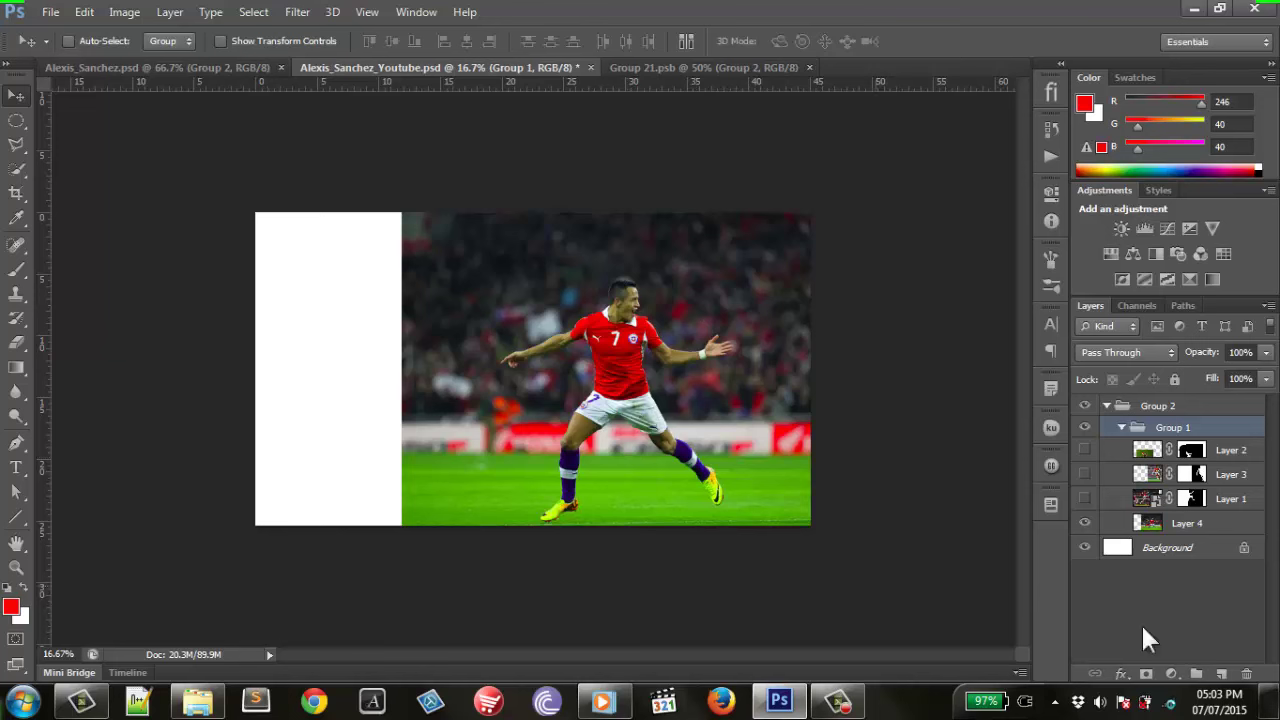
click(1085, 498)
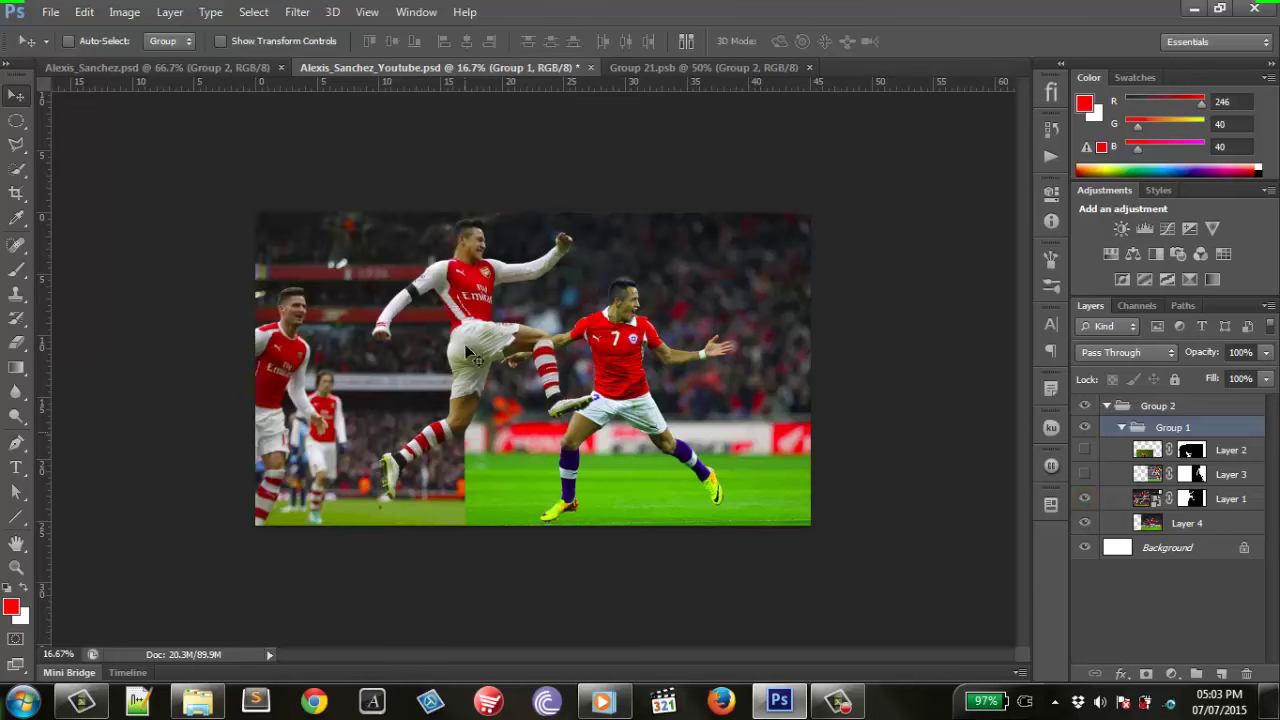
click(1086, 524)
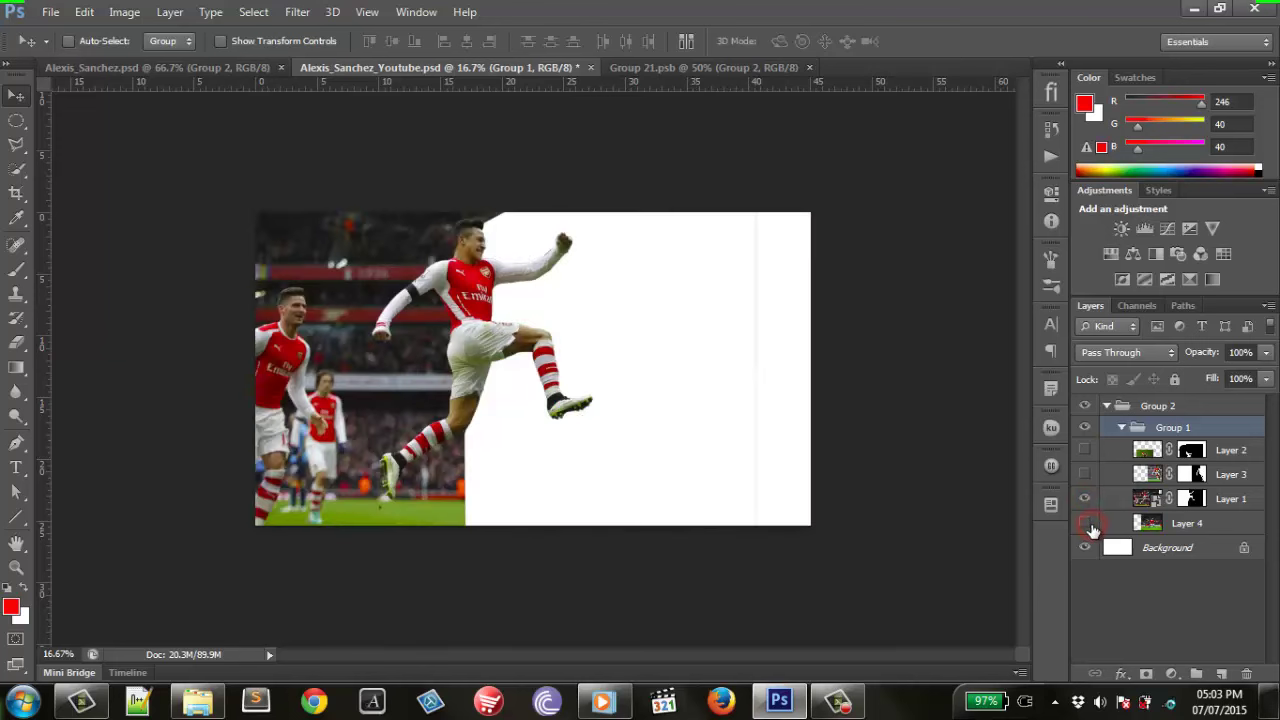
click(1086, 524)
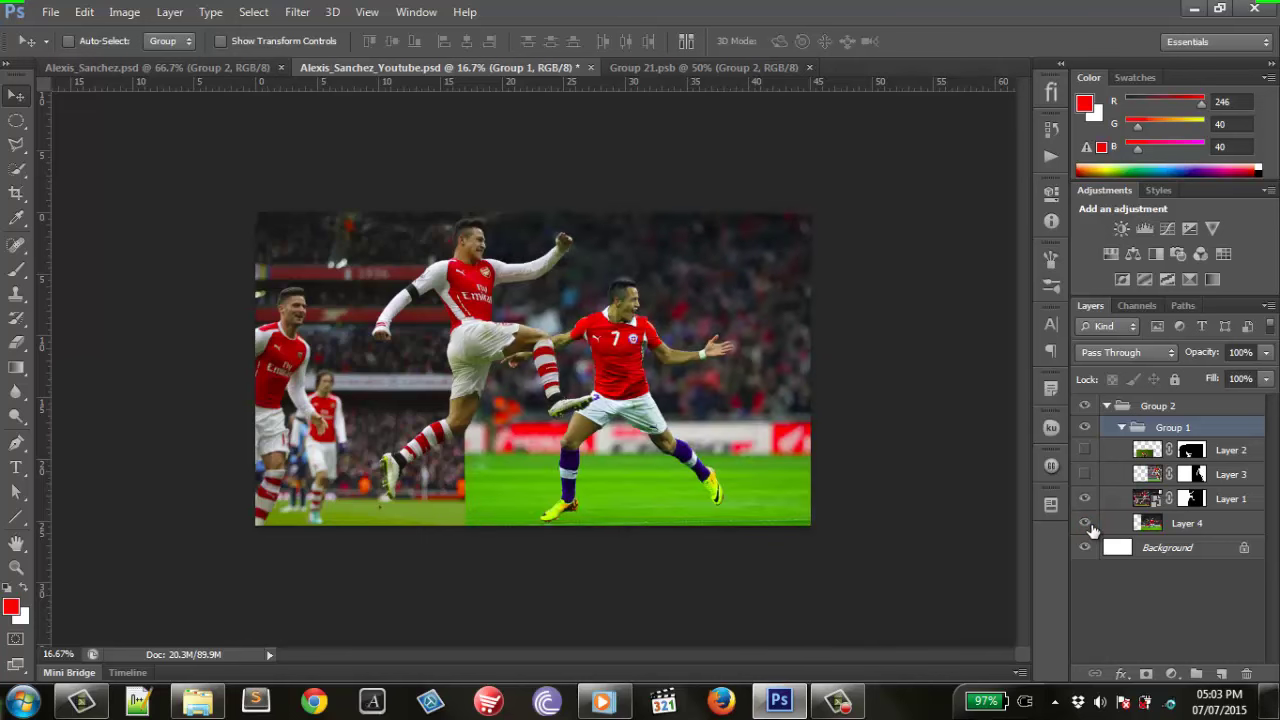
click(1082, 476)
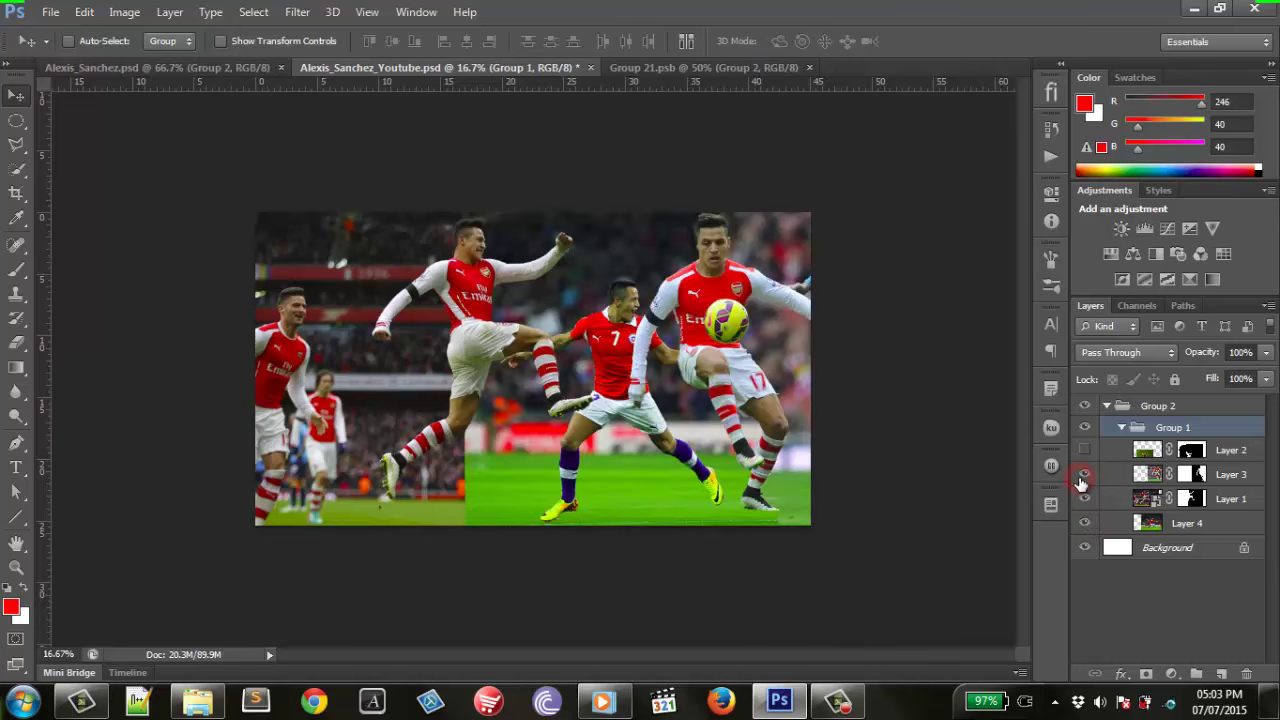
click(1082, 476)
click(1082, 474)
click(1085, 451)
click(1085, 453)
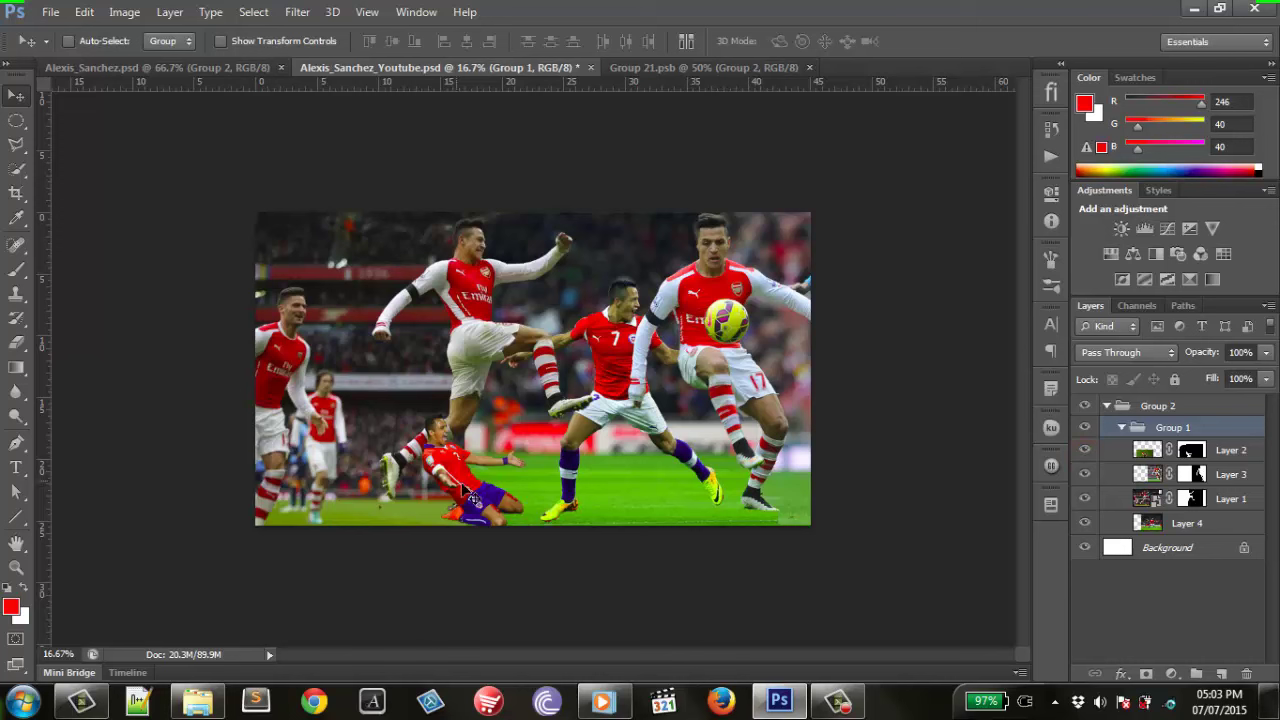
Move Layers 2, 3, 1 and 4 above the groups and delete empty Groups 1 and 2.
click(1123, 428)
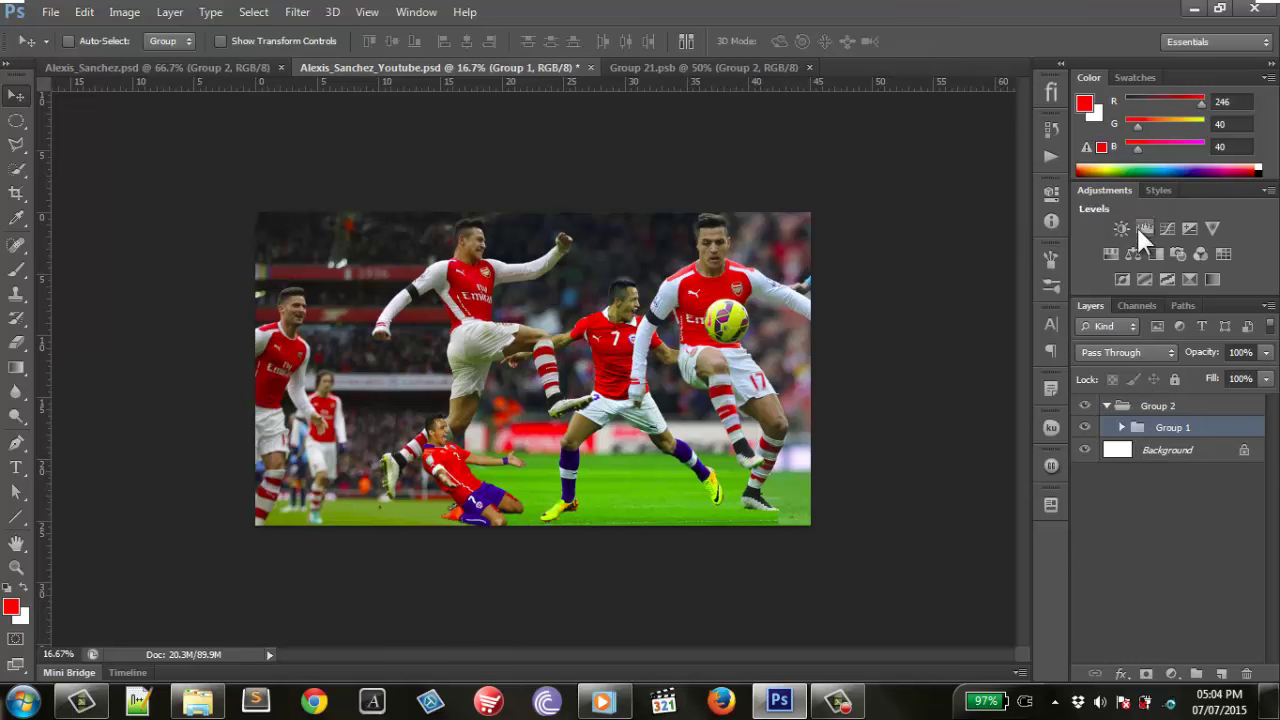
click(1125, 428)
click(1121, 452)
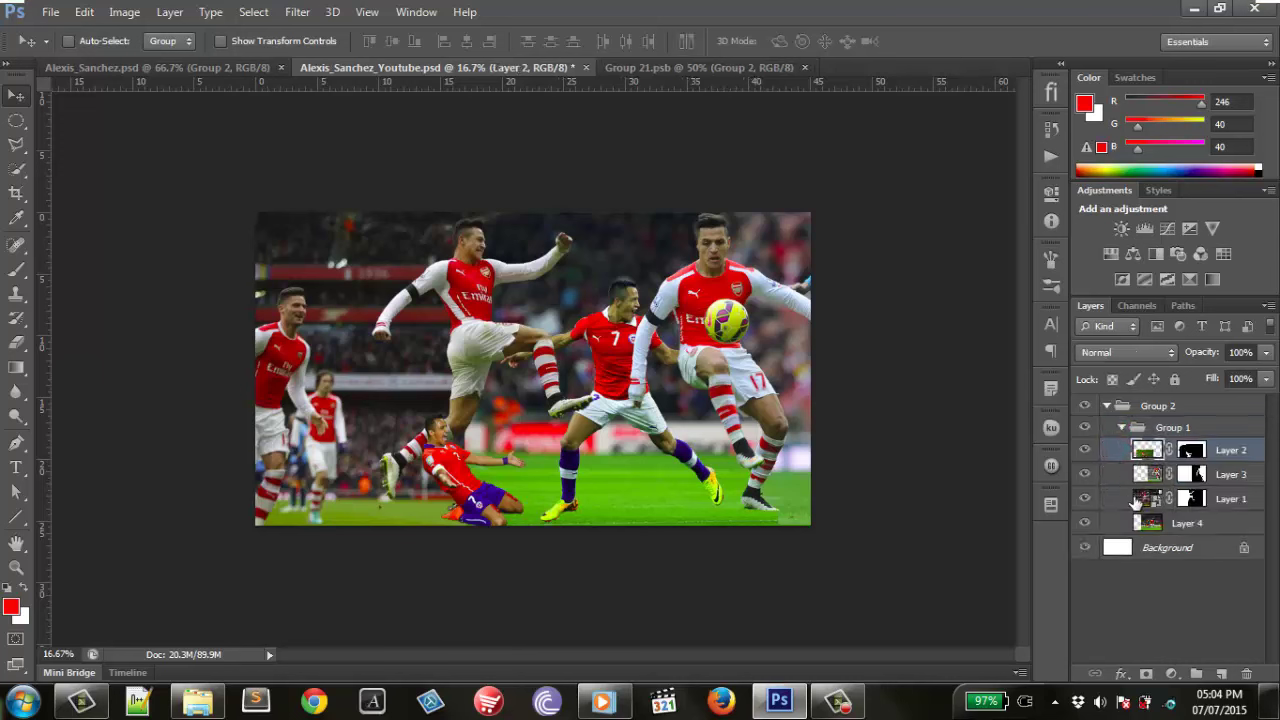
shift+click(1140, 522)
drag(1125, 450, 1137, 393)
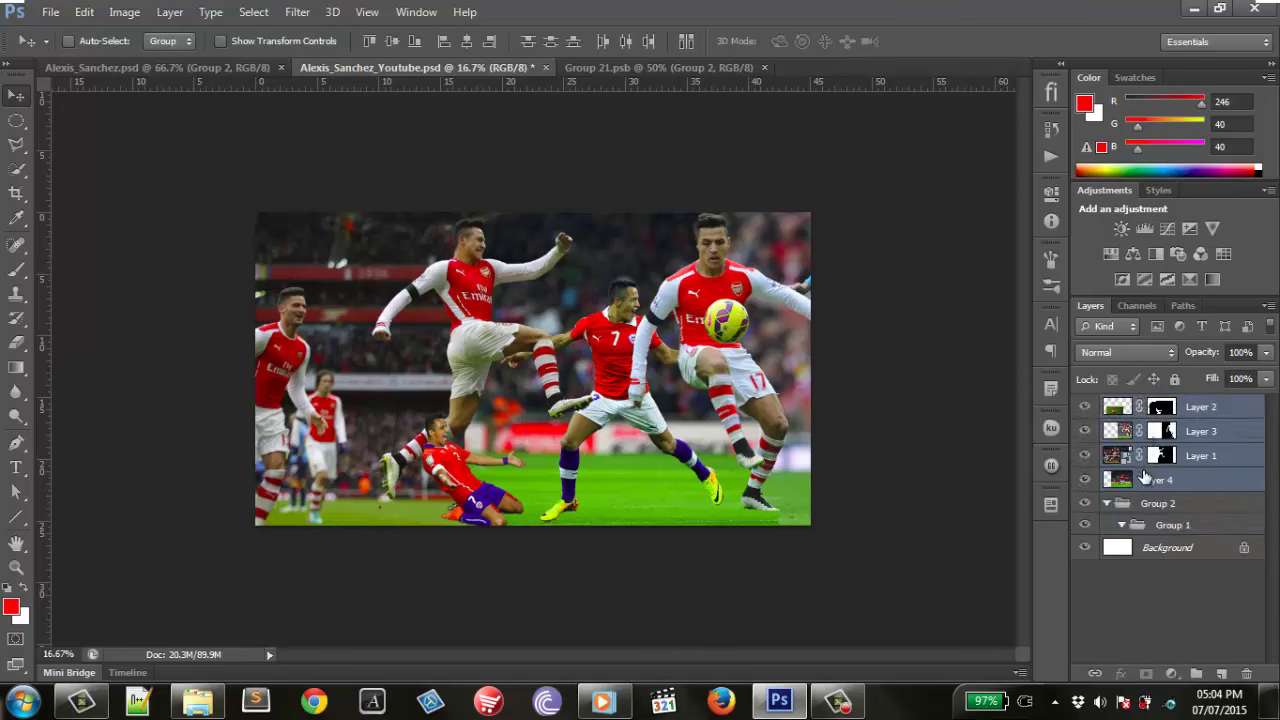
click(1150, 503)
shift+click(1168, 525)
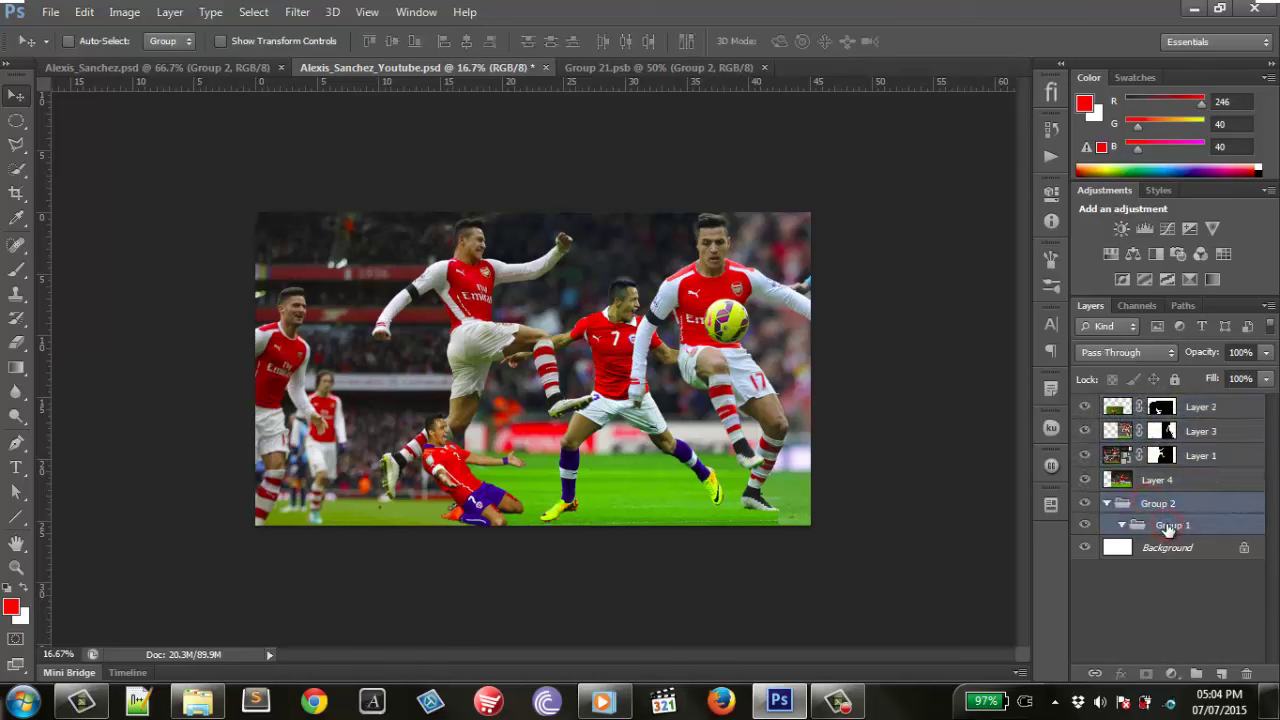
key(Delete)
click(1125, 408)
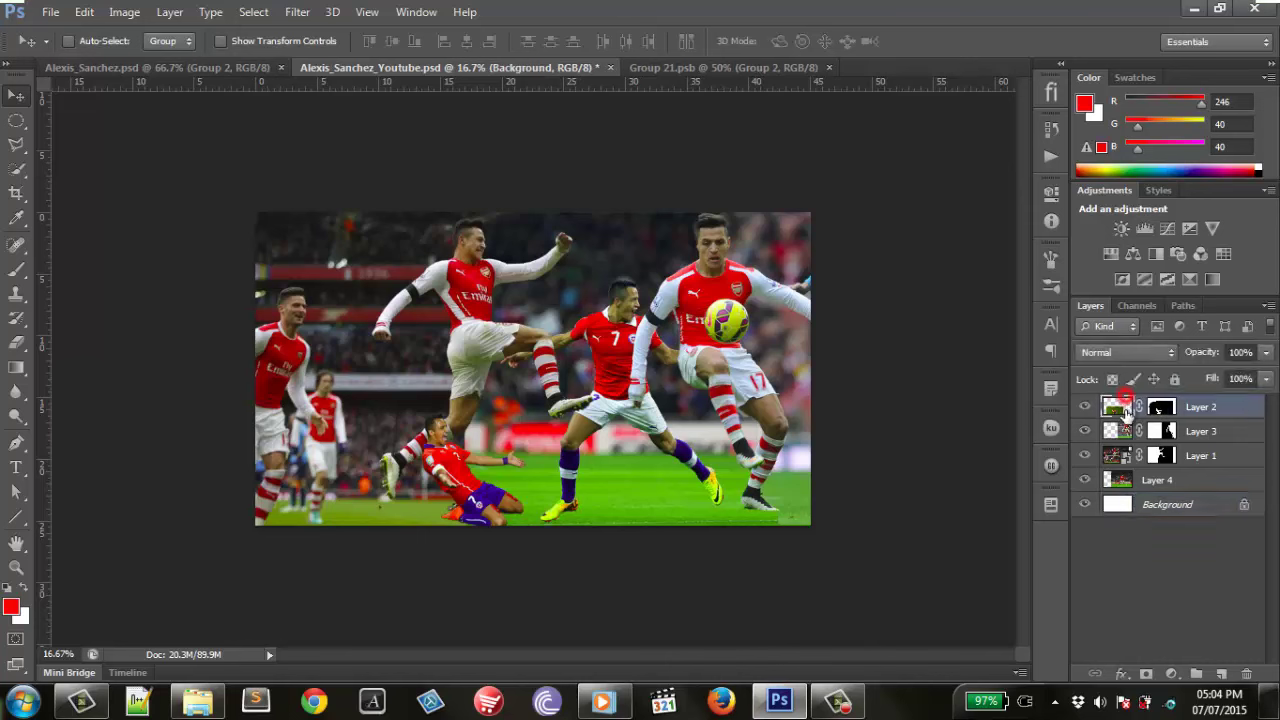
Add a Black & White adjustment layer with Reds lowered to 31.
click(1157, 253)
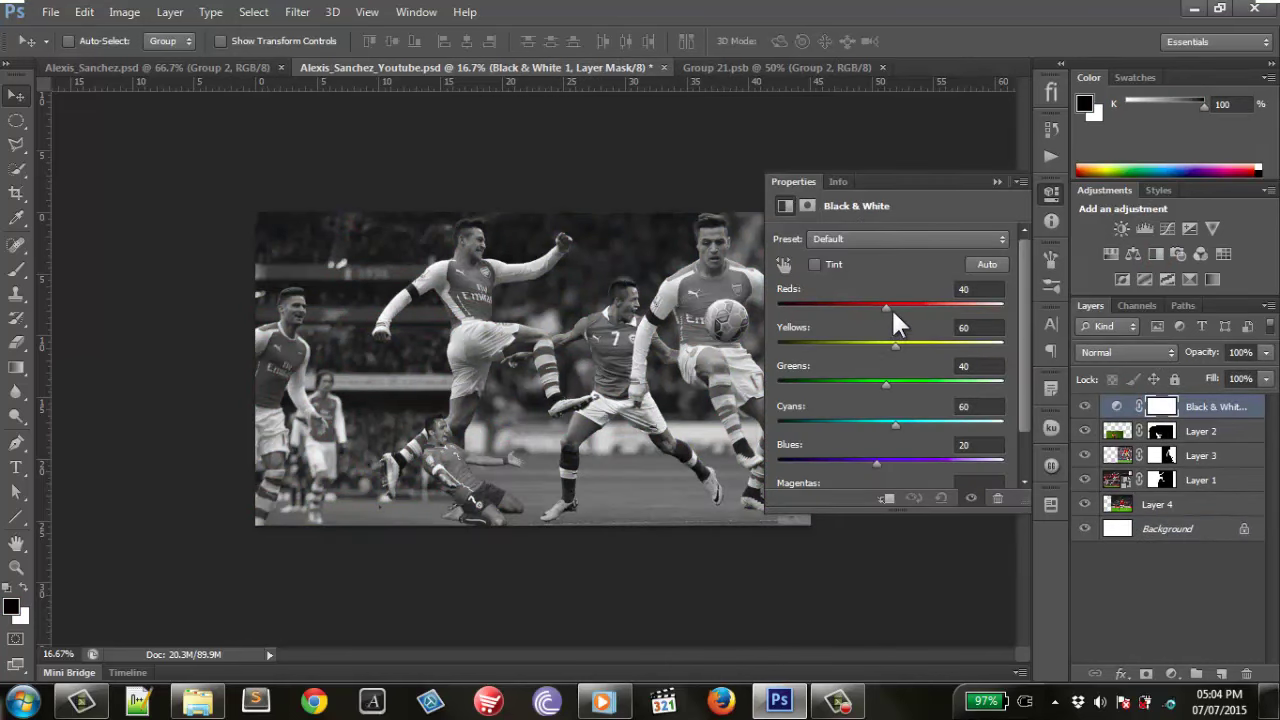
drag(885, 308, 881, 303)
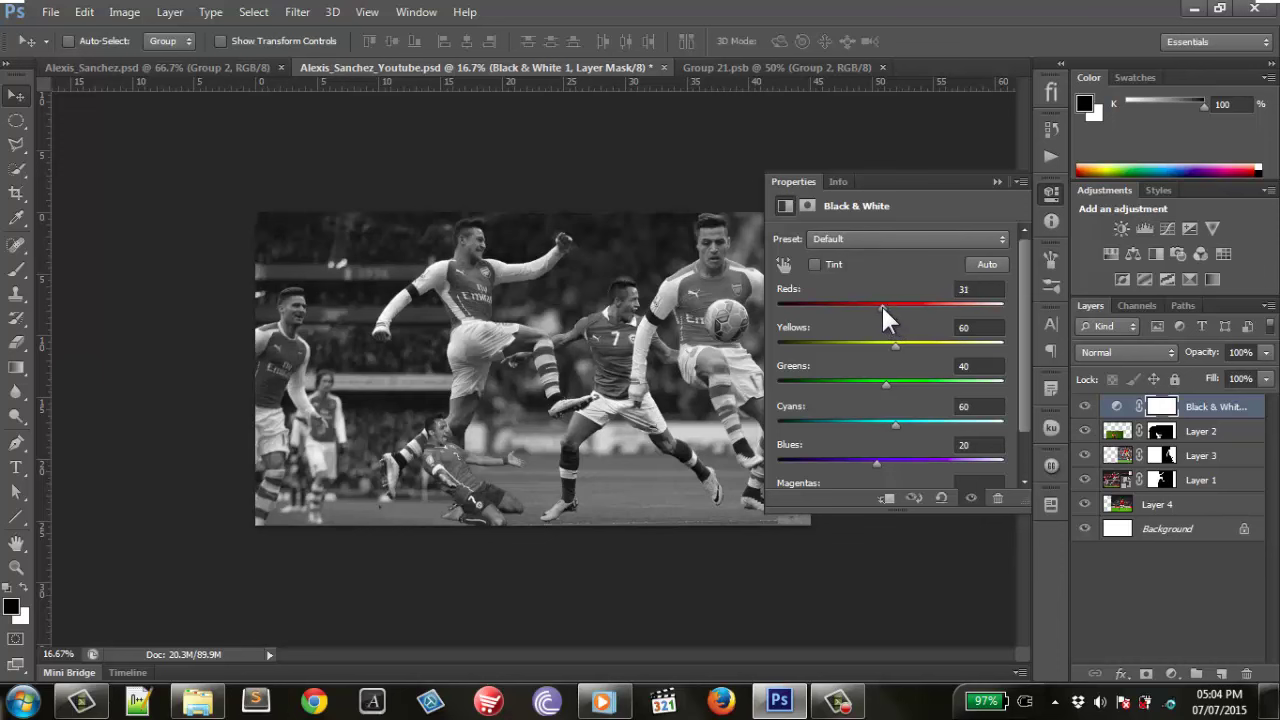
click(1052, 191)
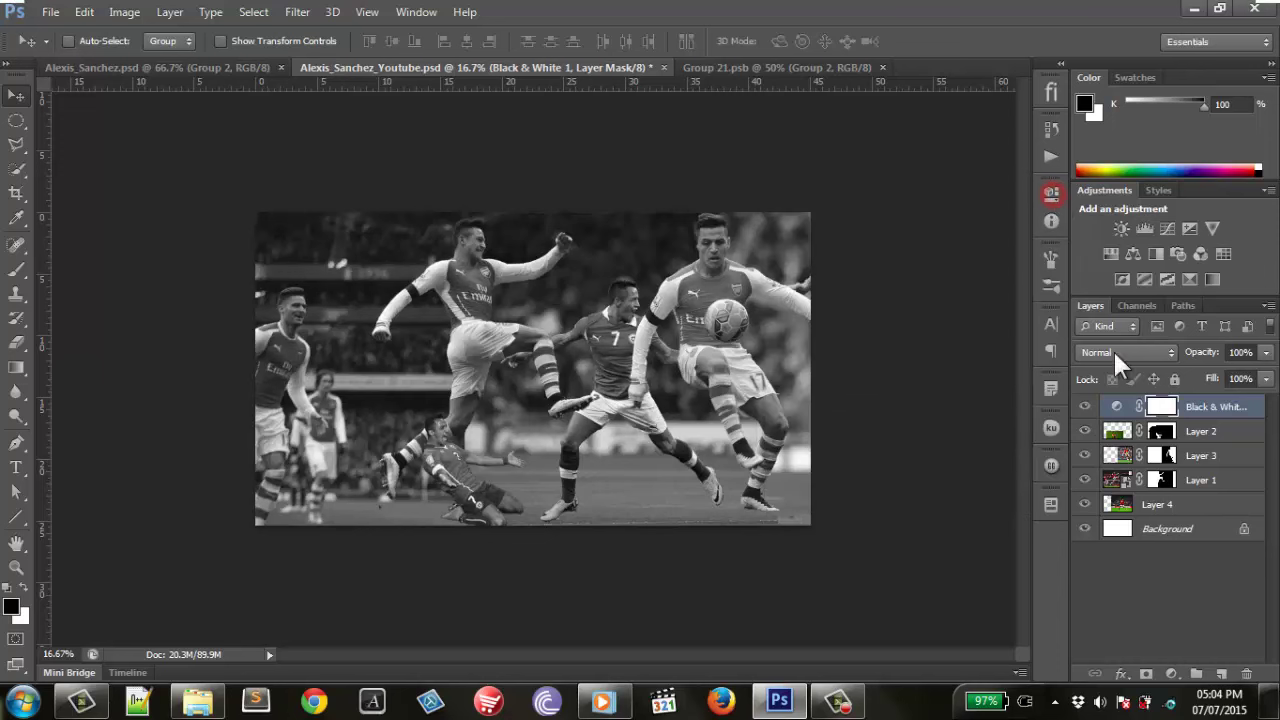
Convert the Black & White layer and four photo layers into one smart object.
shift+click(1195, 507)
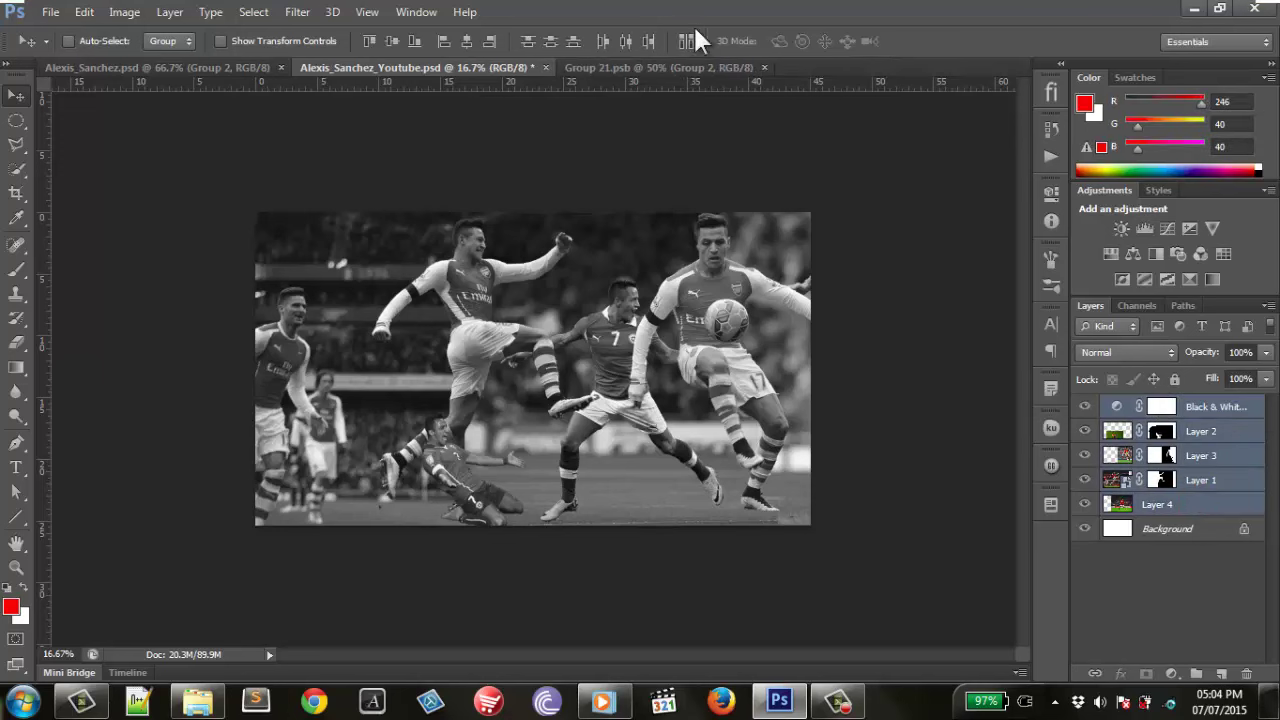
right_click(1245, 447)
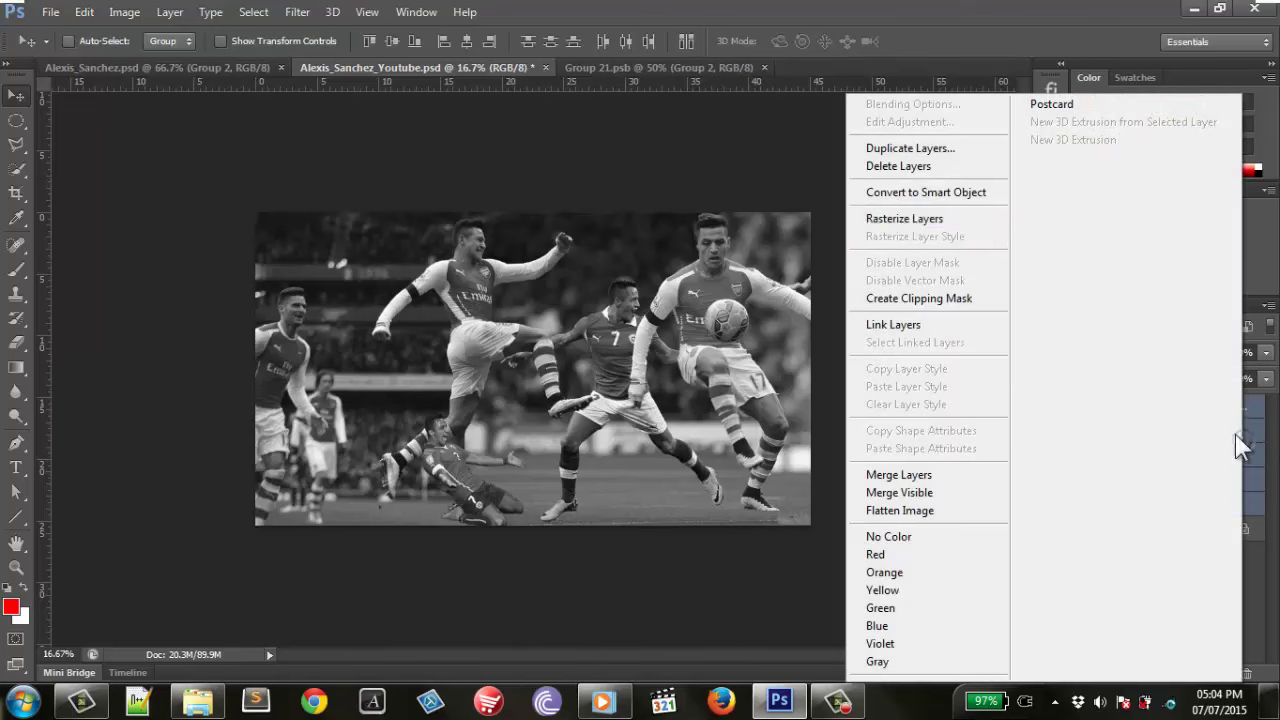
click(975, 203)
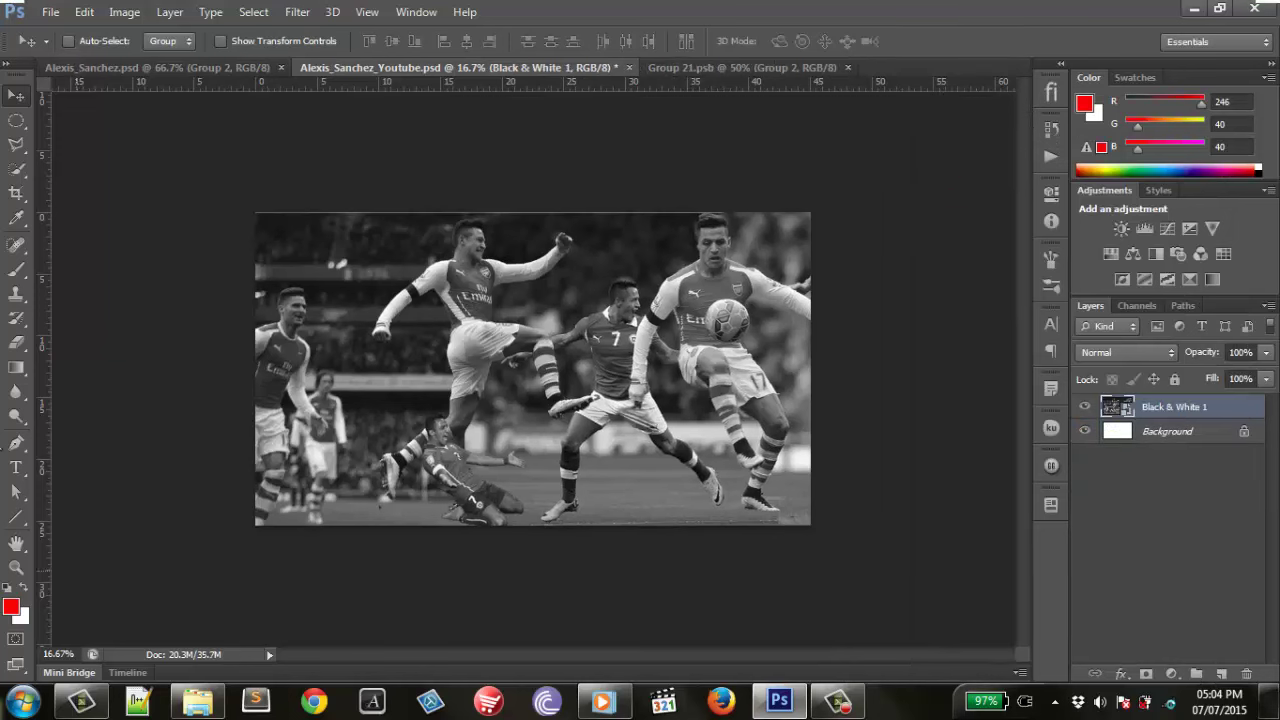
Browse through Mastery, My Pictures and Royalty_Free to the Stock folder.
click(22, 702)
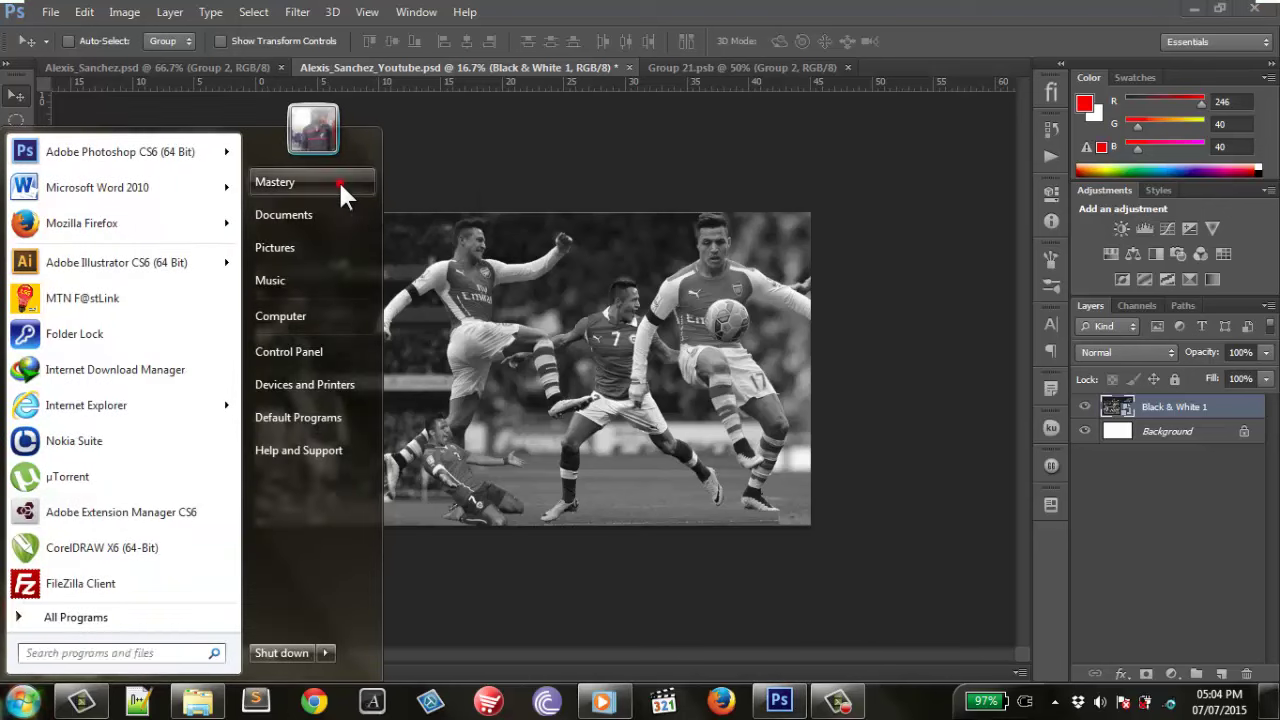
click(338, 179)
double_click(831, 432)
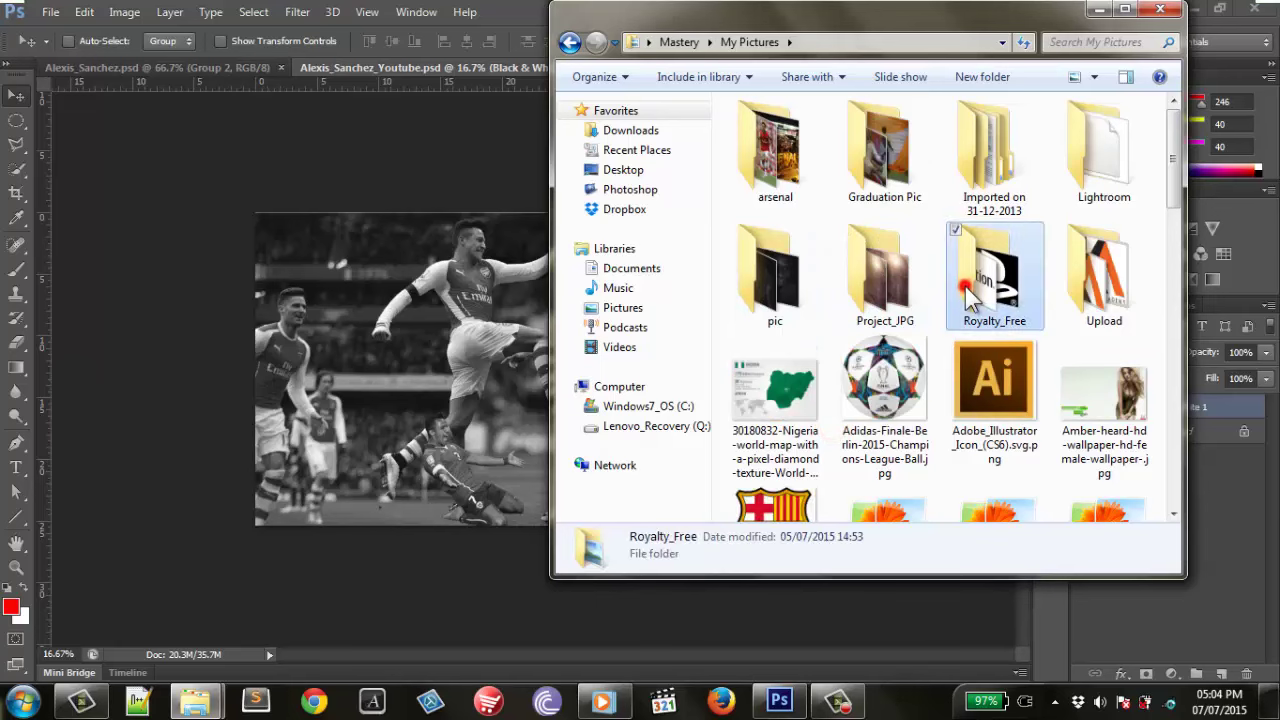
double_click(965, 286)
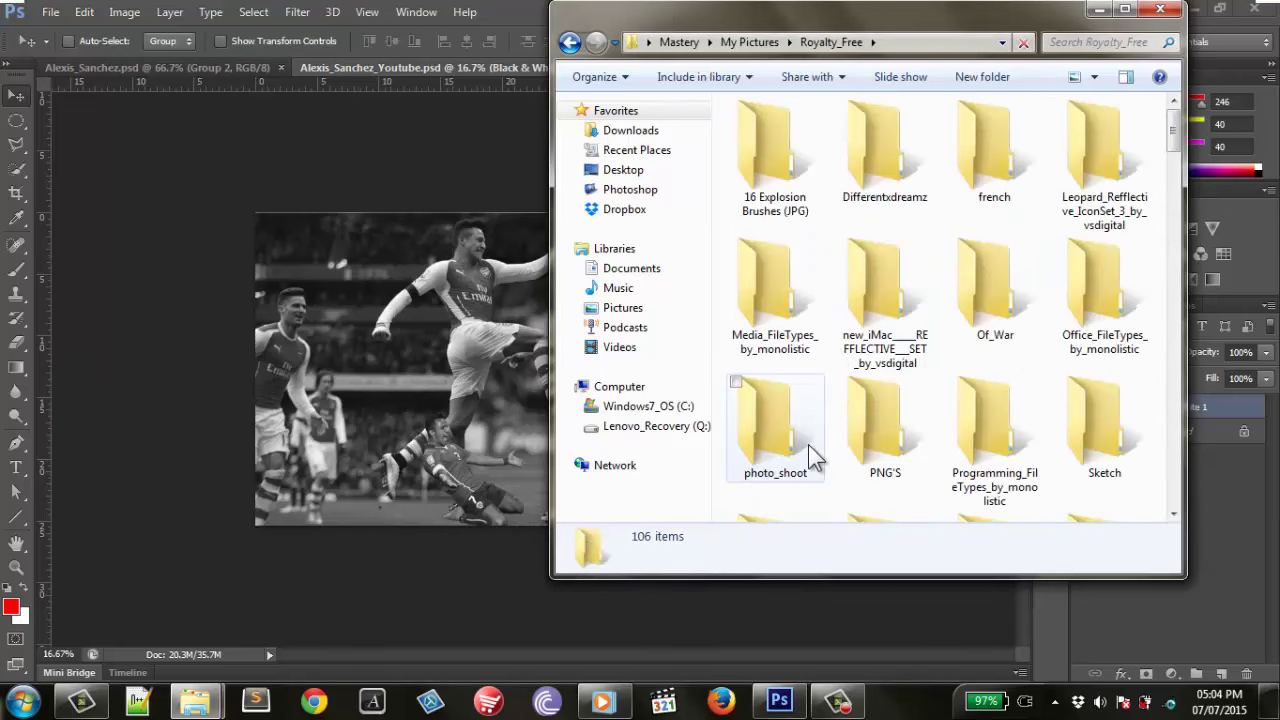
click(853, 453)
key(s)
key(p)
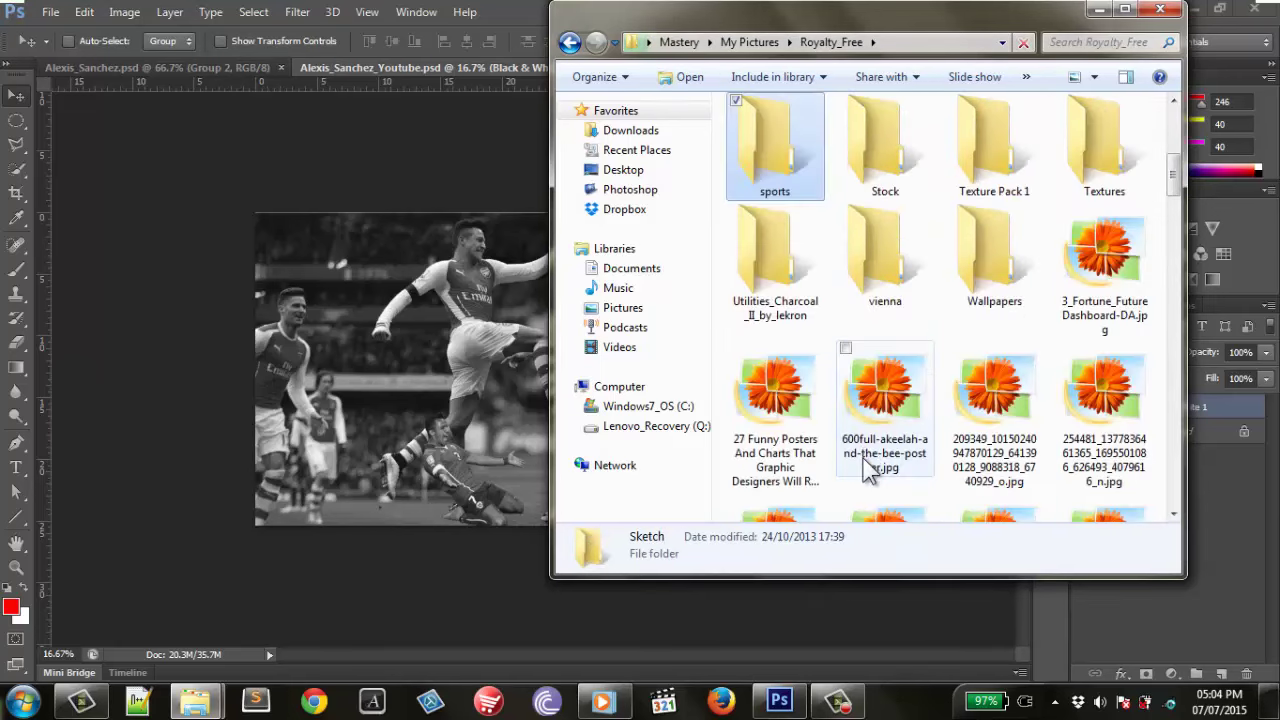
double_click(878, 148)
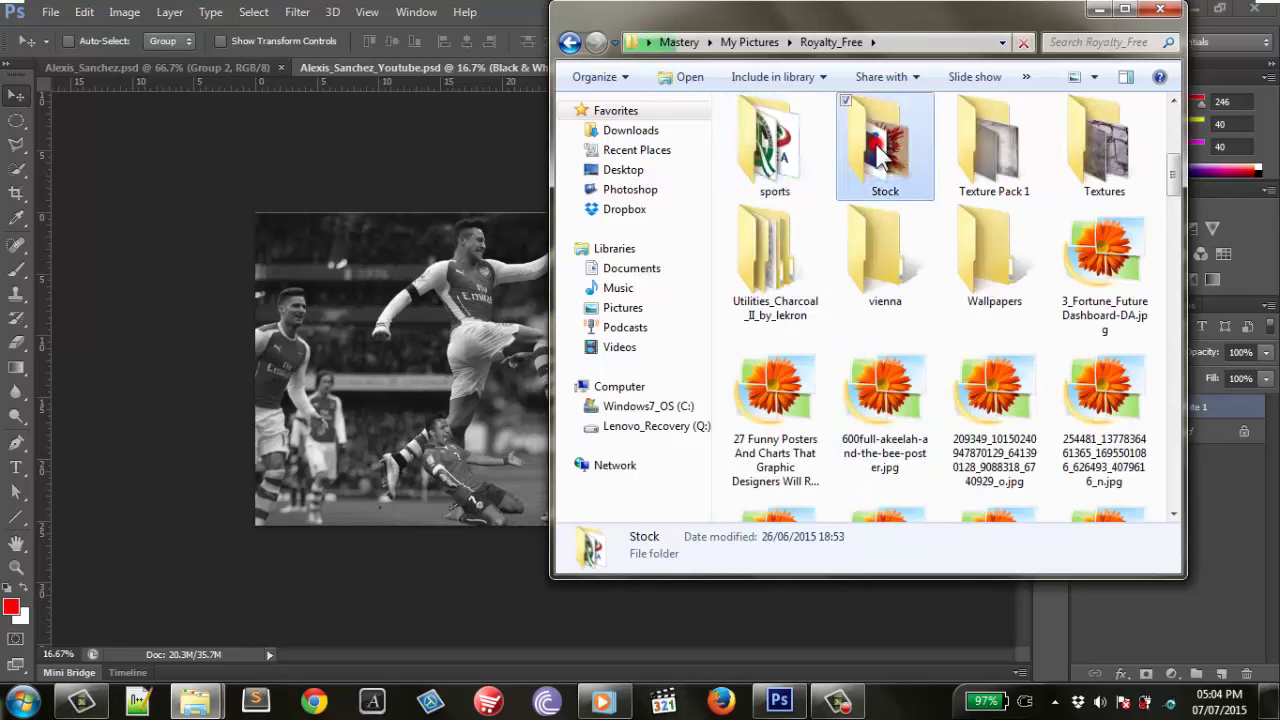
Maximize the Stock folder window and scroll to select Chalk_Wall.jpg.
scroll(880, 365, down, 10)
scroll(886, 400, down, 2)
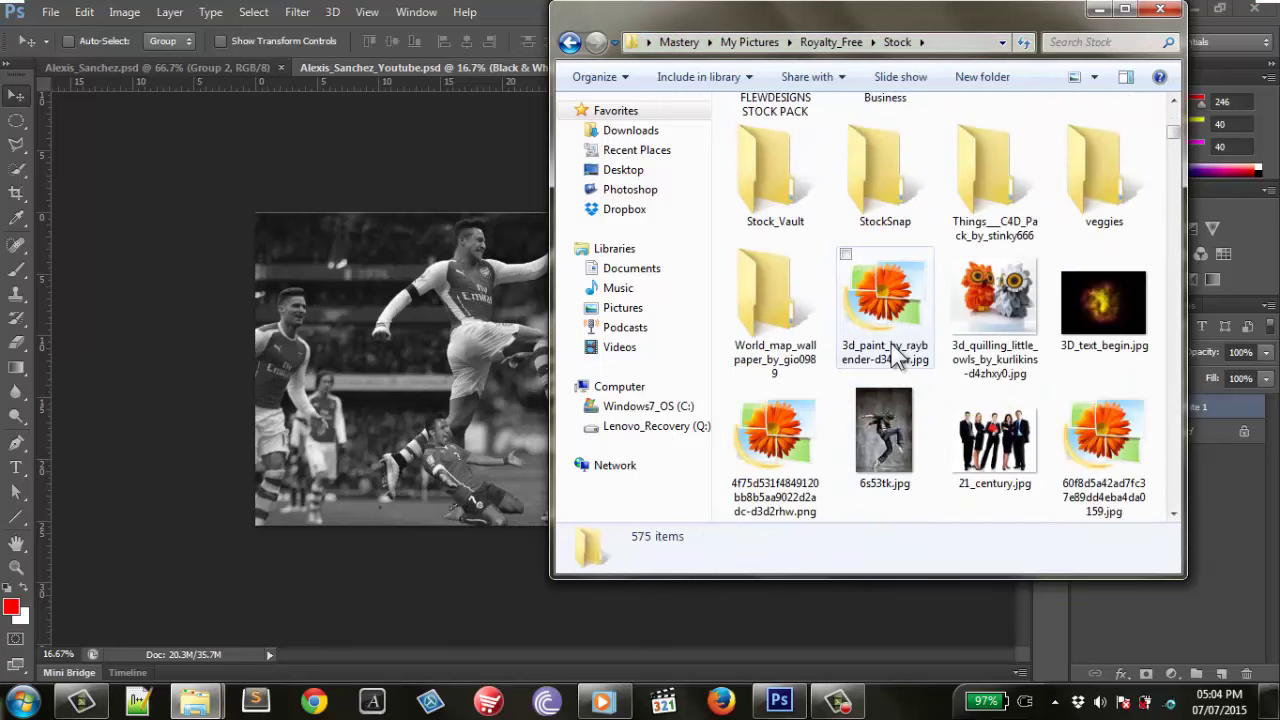
scroll(895, 360, down, 3)
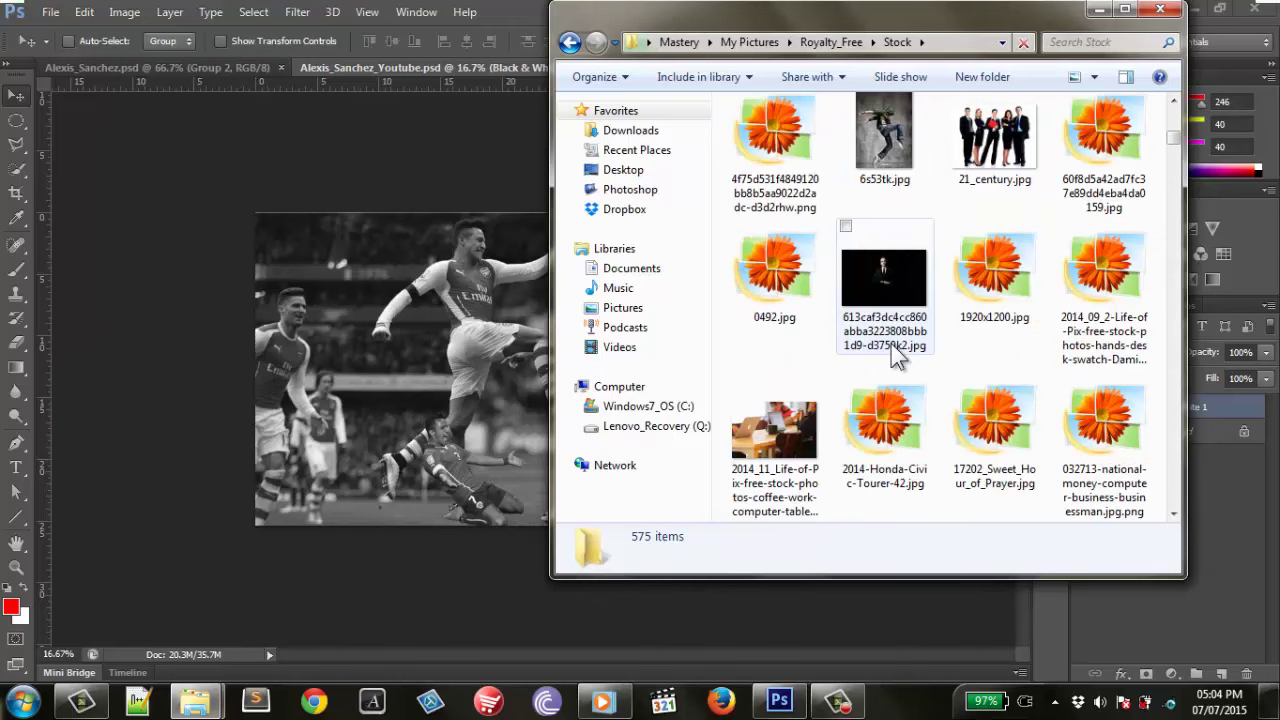
click(1125, 11)
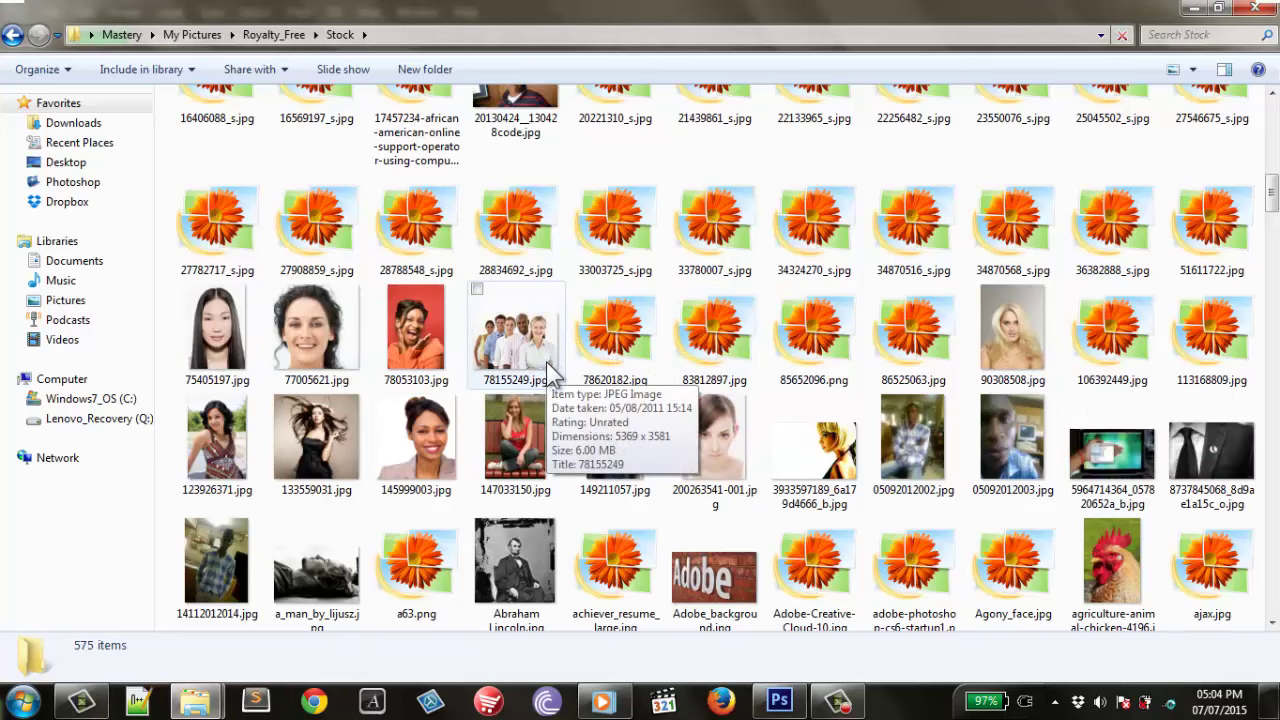
scroll(577, 403, up, 2)
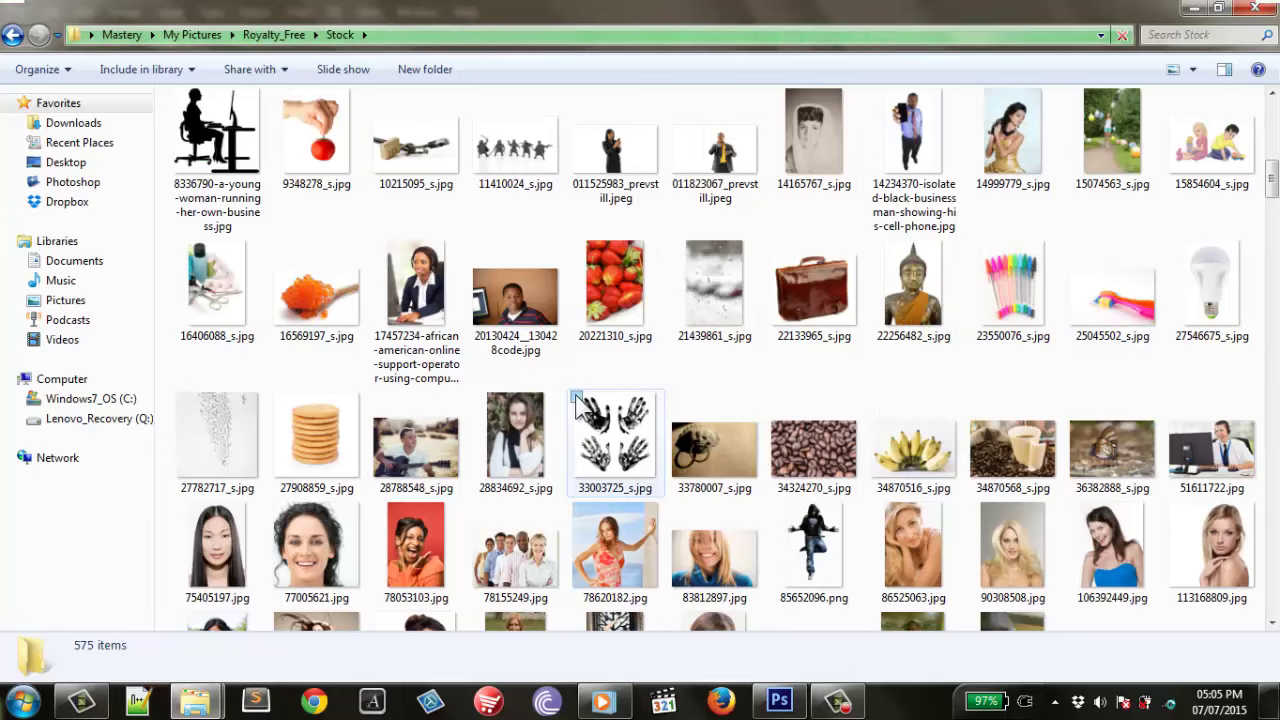
scroll(577, 403, up, 4)
scroll(577, 403, up, 3)
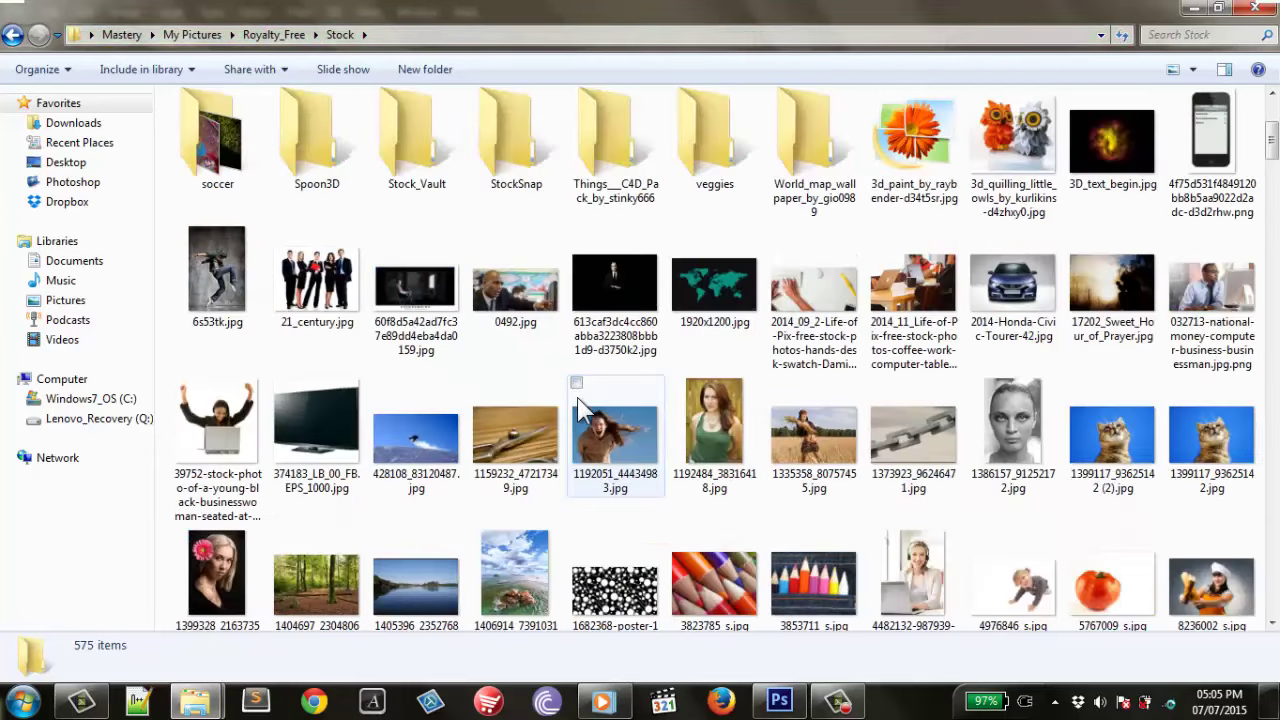
scroll(584, 410, down, 7)
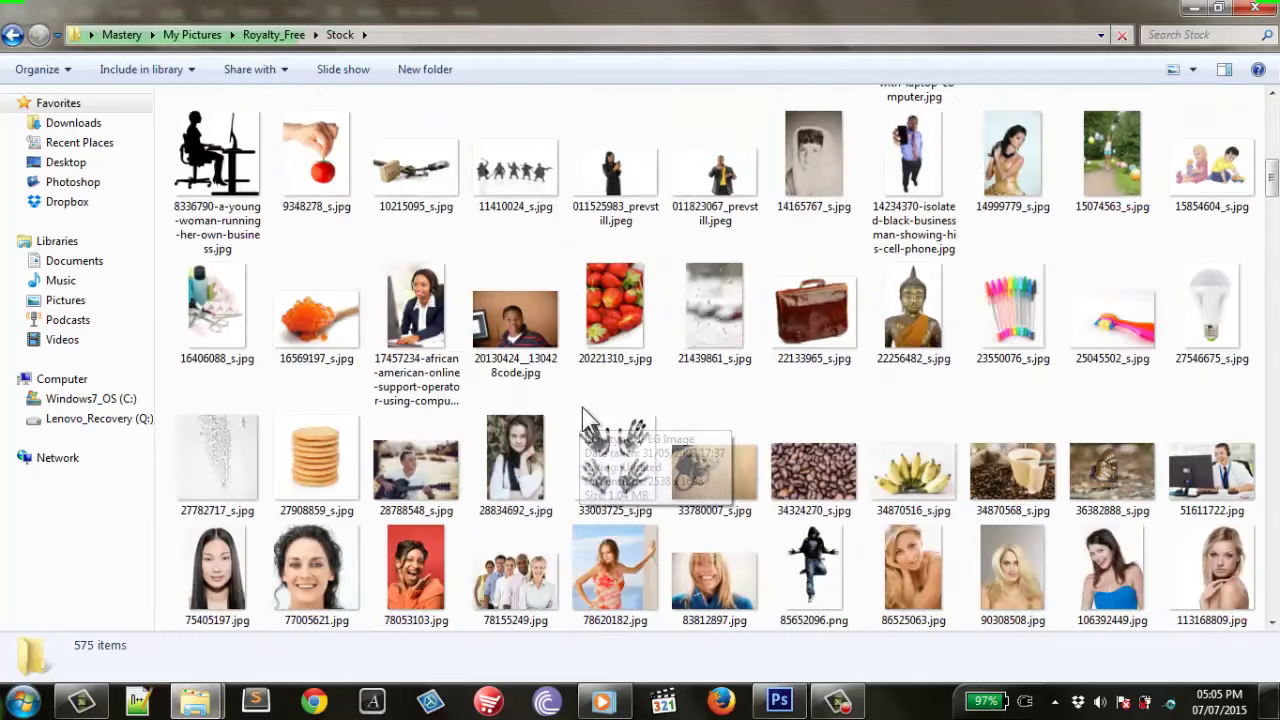
scroll(586, 418, down, 3)
scroll(584, 418, down, 3)
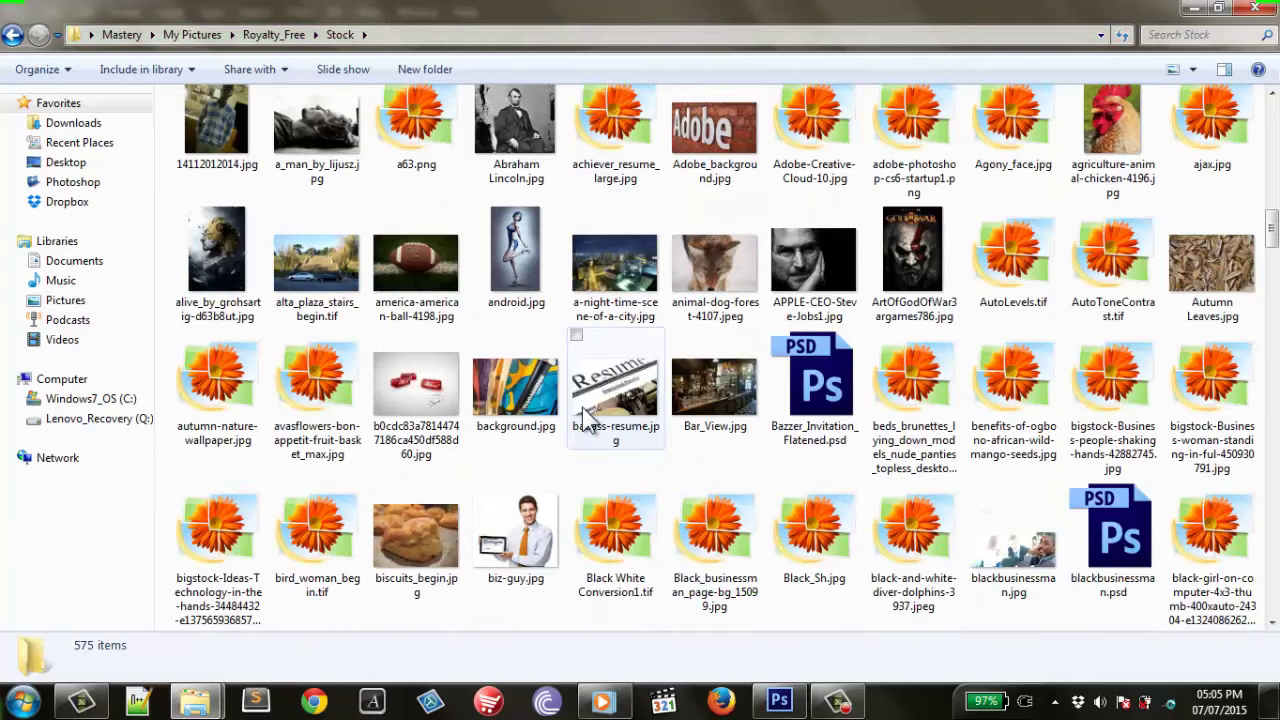
scroll(588, 418, down, 3)
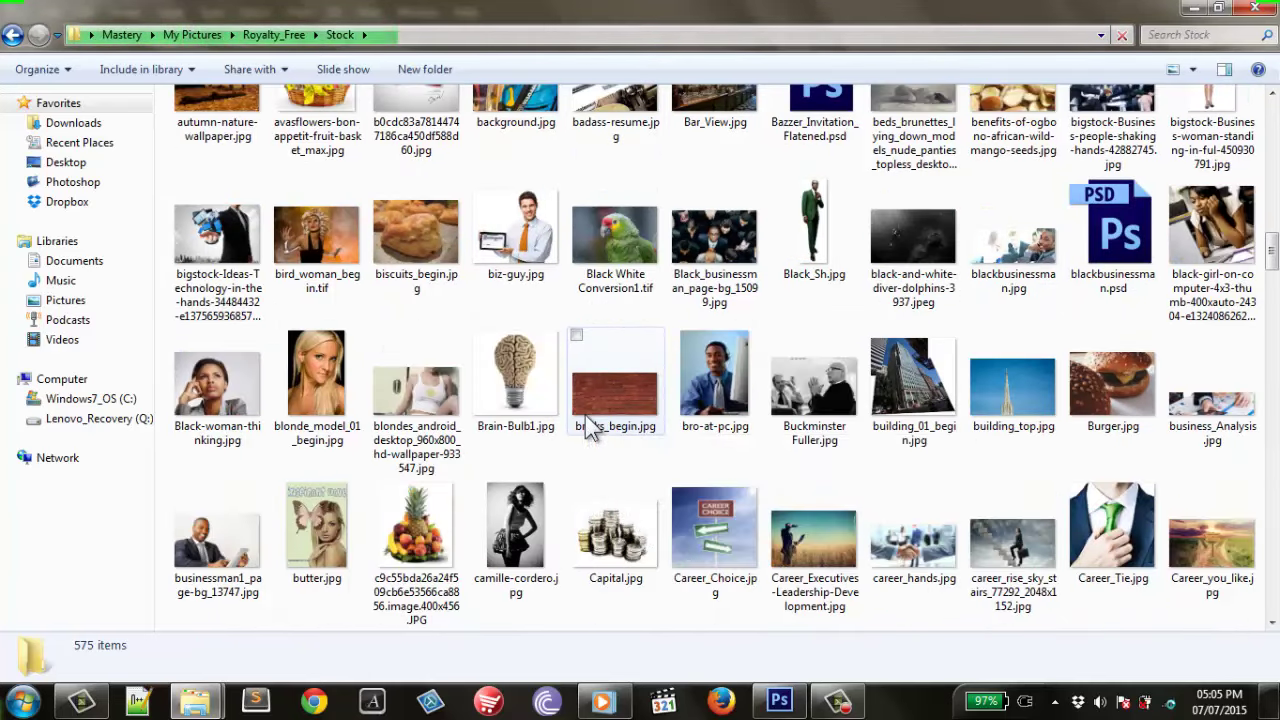
scroll(586, 418, down, 4)
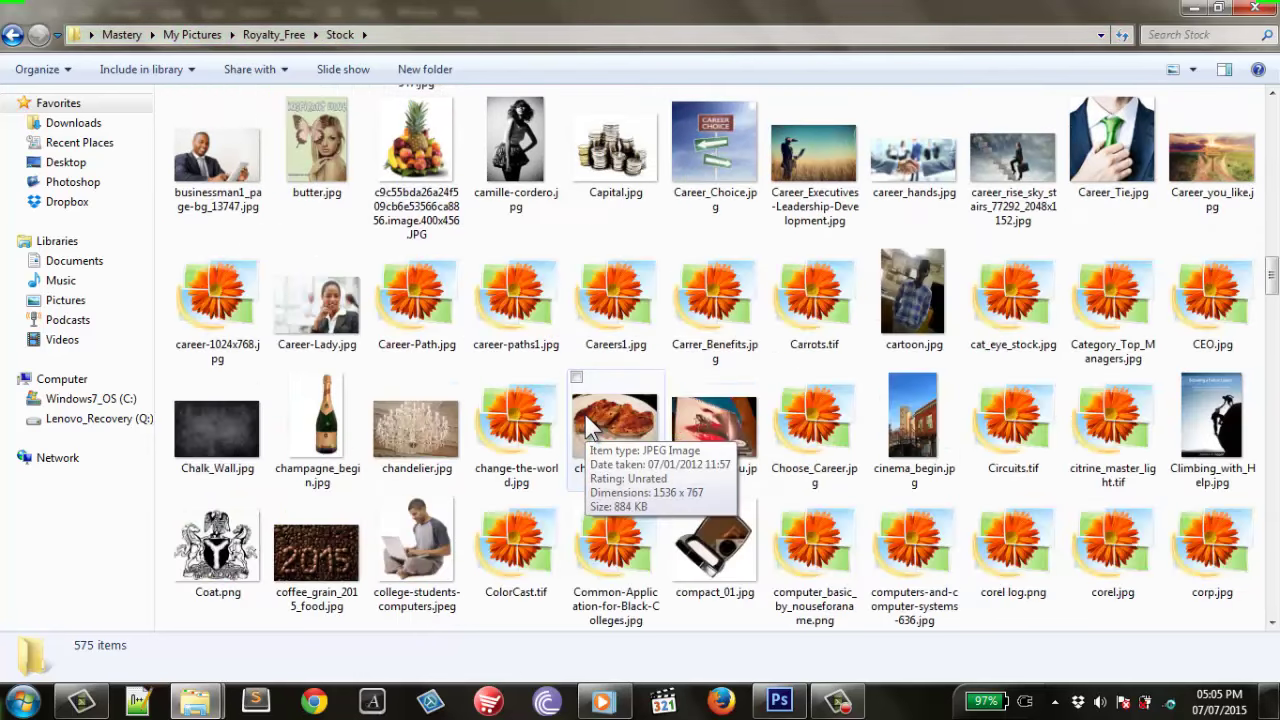
click(264, 430)
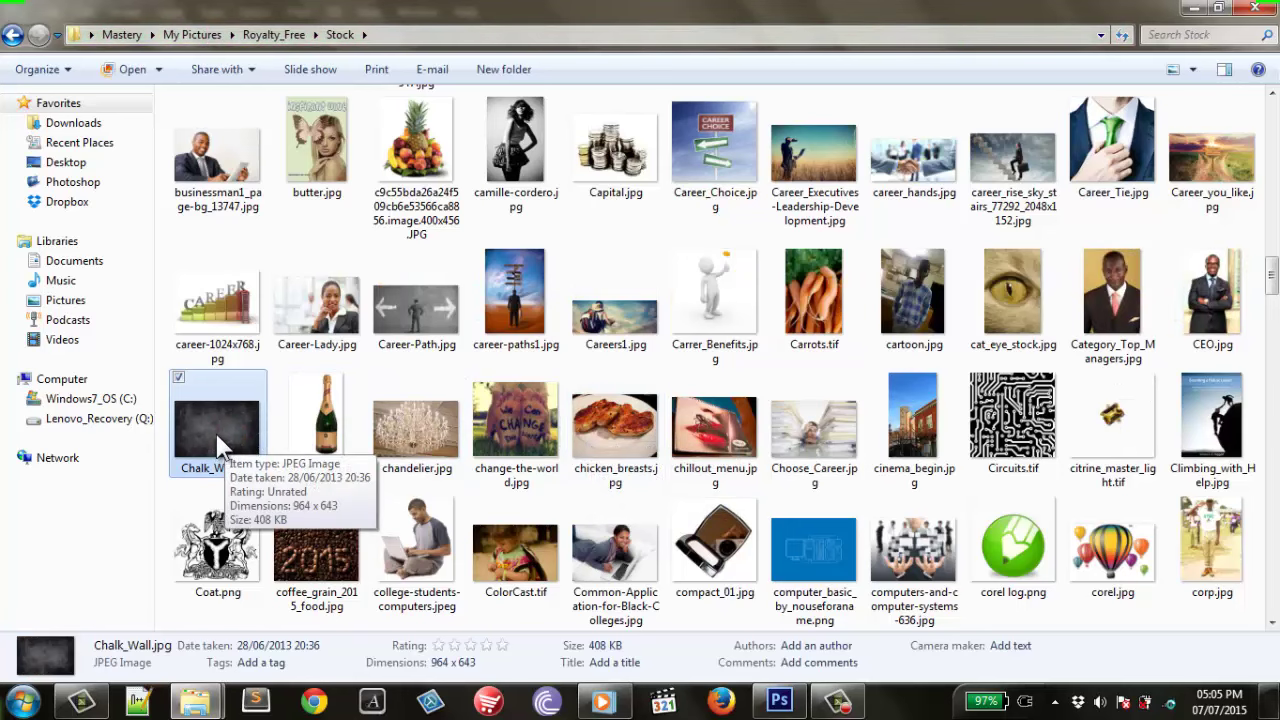
Place Chalk_Wall.jpg into the banner, scaled to about 146% to cover the canvas.
mouse_move(218, 444)
mouse_down()
mouse_move(775, 712)
mouse_move(765, 325)
mouse_up()
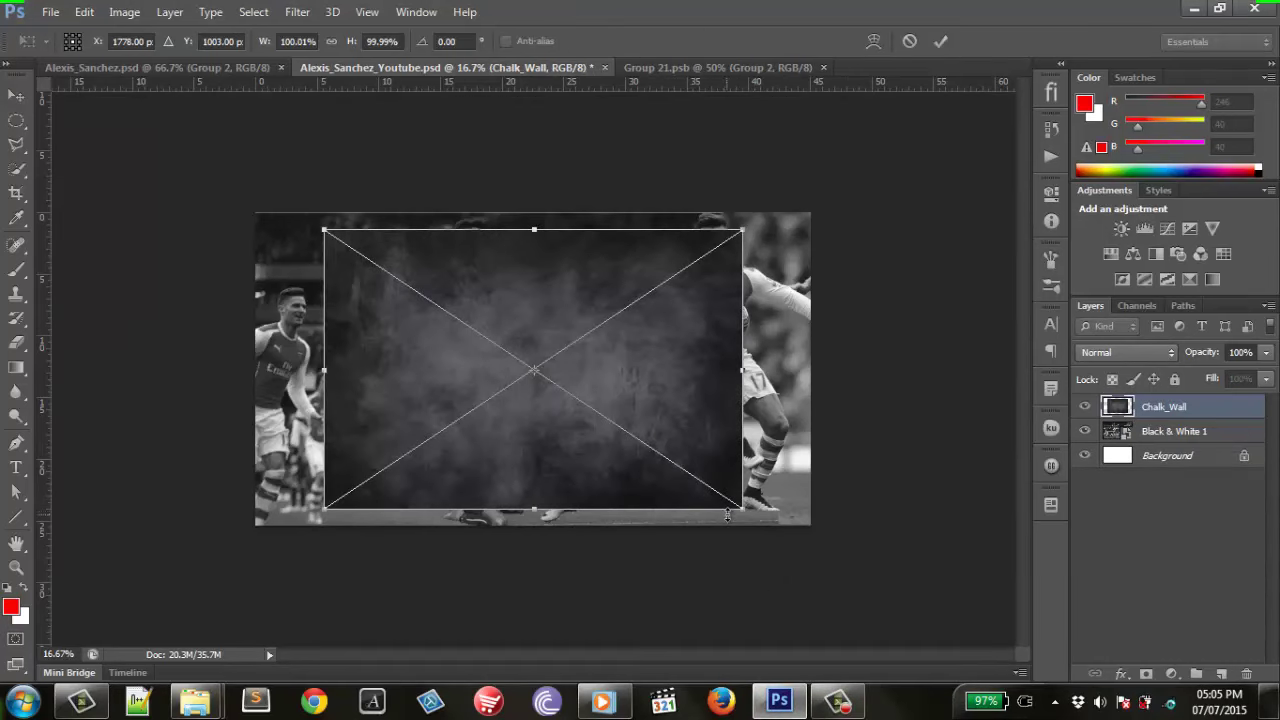
drag(736, 510, 836, 568)
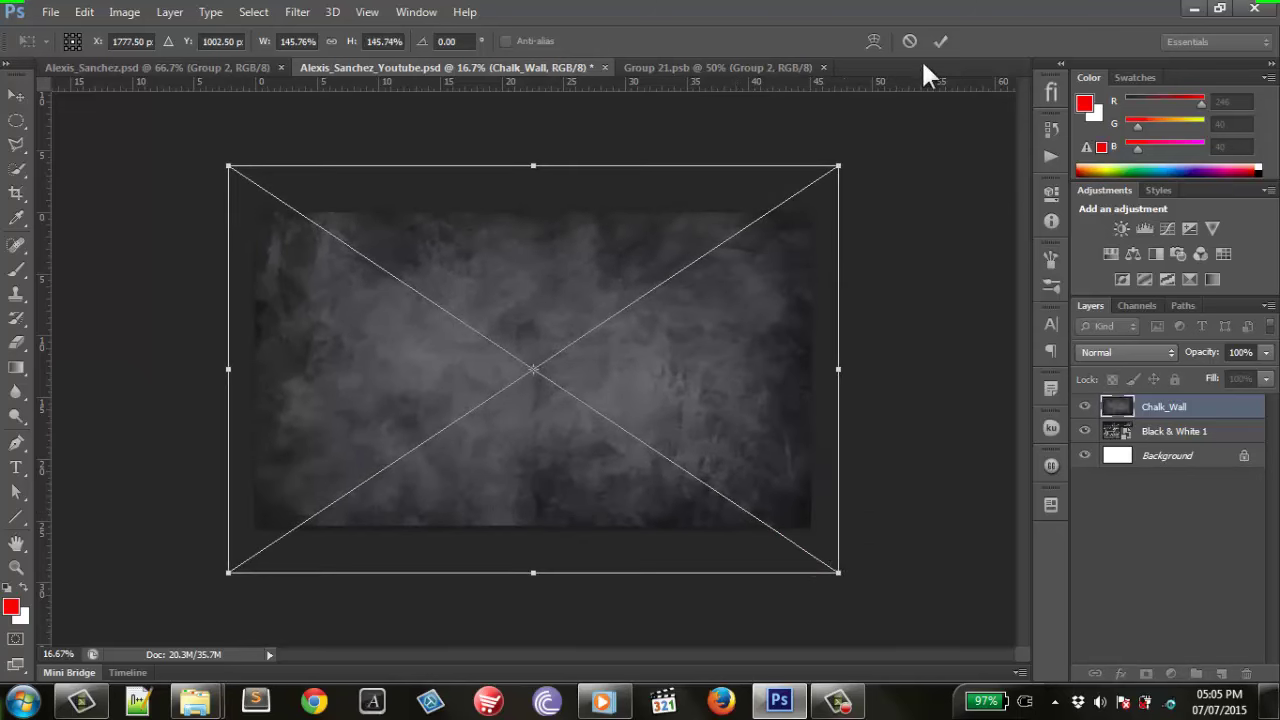
click(942, 41)
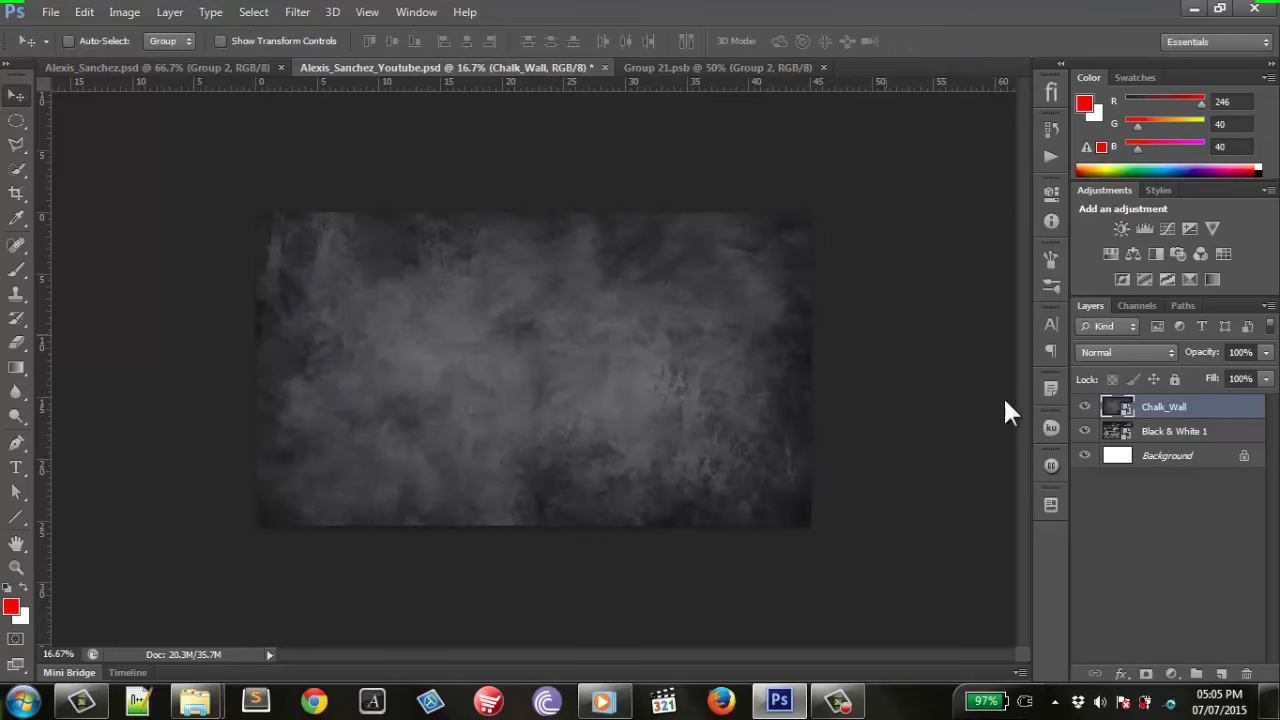
Set Chalk_Wall to Soft Light, hide it, and select the Black & White 1 layer.
click(1168, 354)
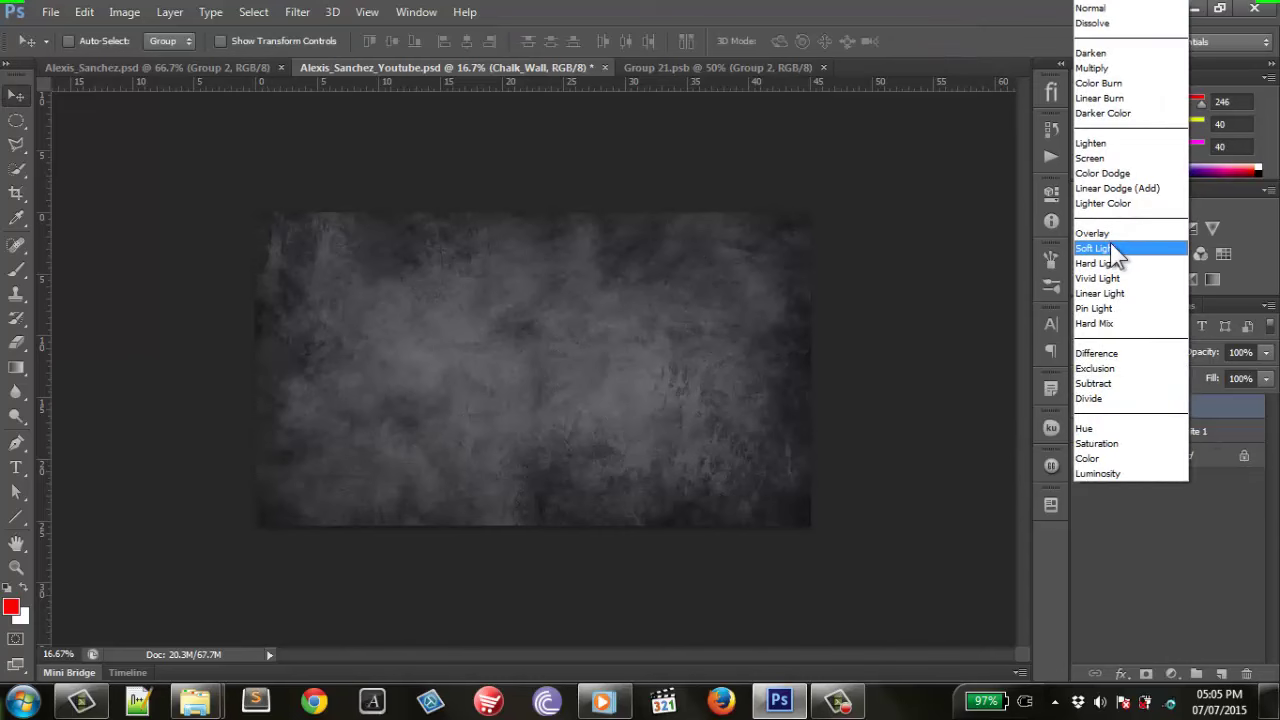
click(1110, 244)
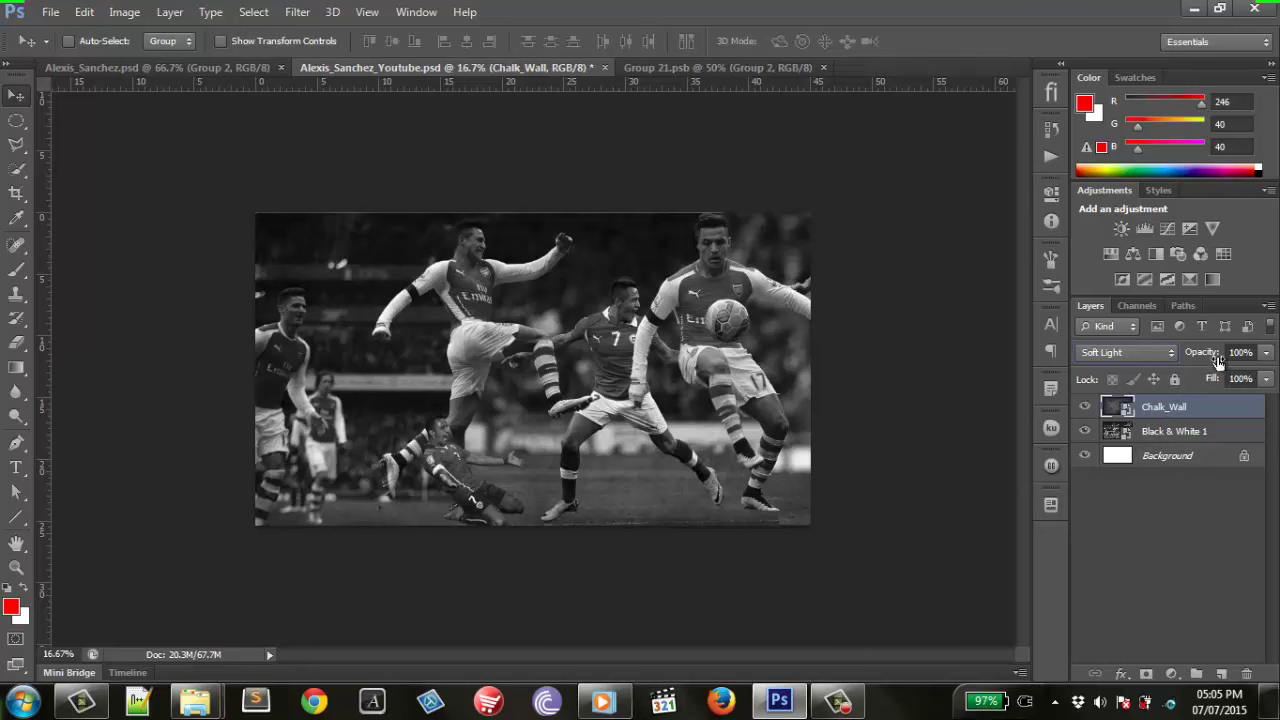
click(1124, 411)
click(1085, 408)
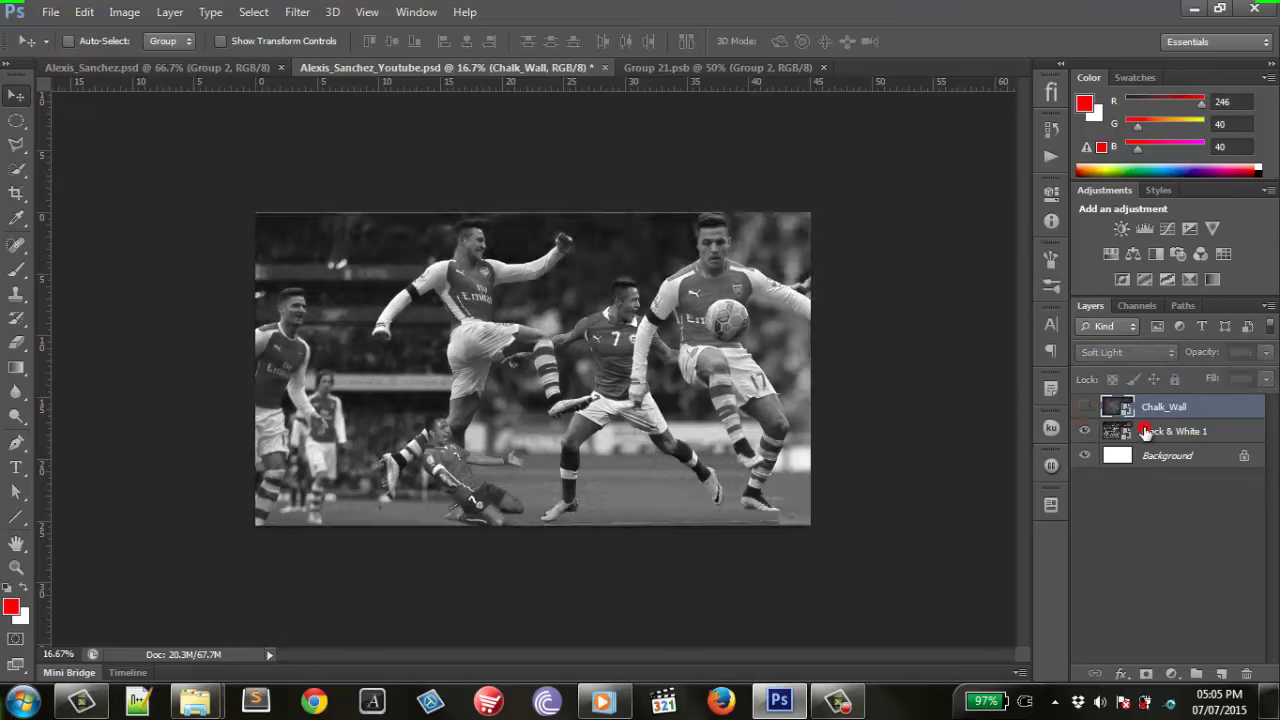
click(1140, 432)
click(1167, 671)
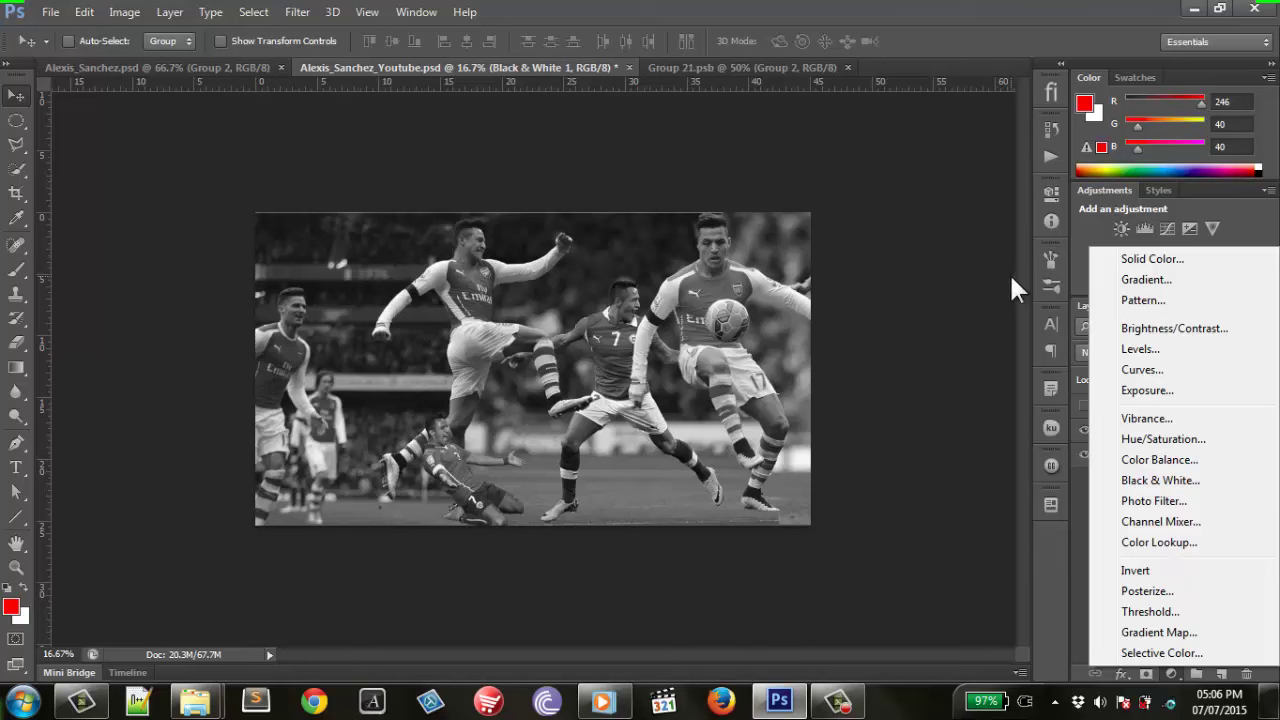
Add an Exposure adjustment layer with lowered exposure and show Chalk_Wall again.
click(1176, 390)
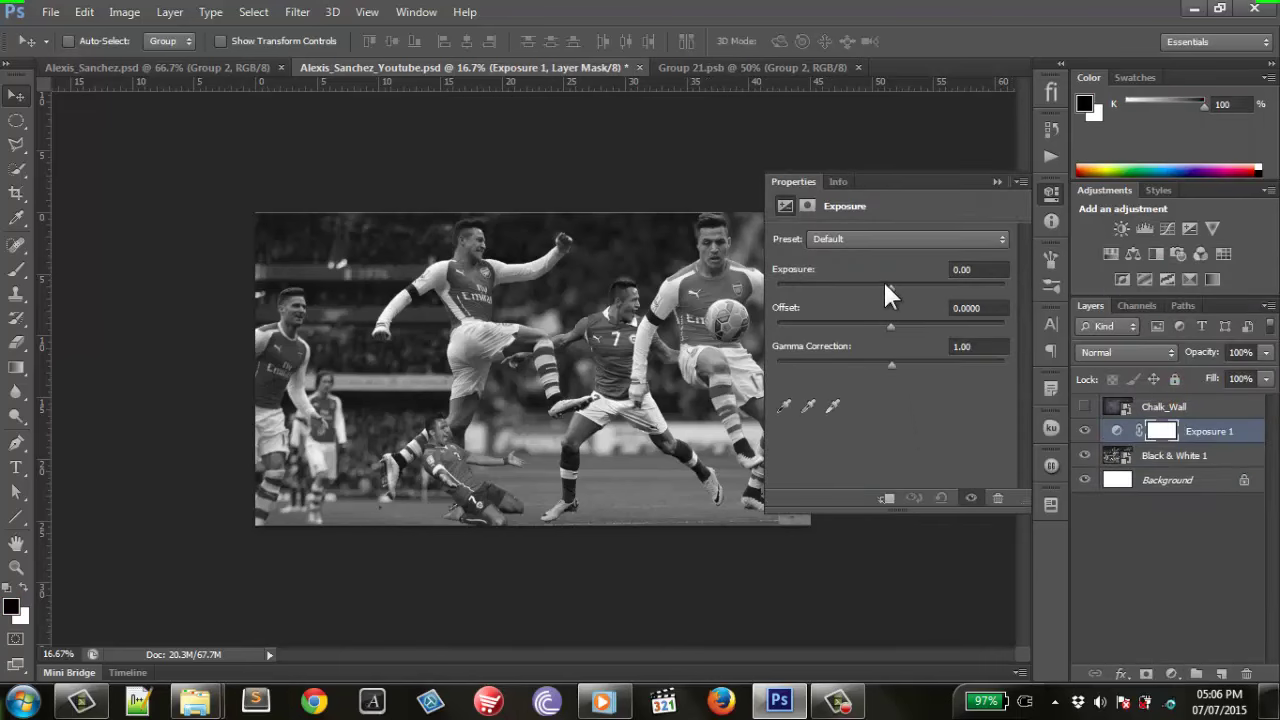
mouse_move(886, 285)
mouse_down()
mouse_move(900, 287)
mouse_move(818, 283)
mouse_move(852, 283)
mouse_up()
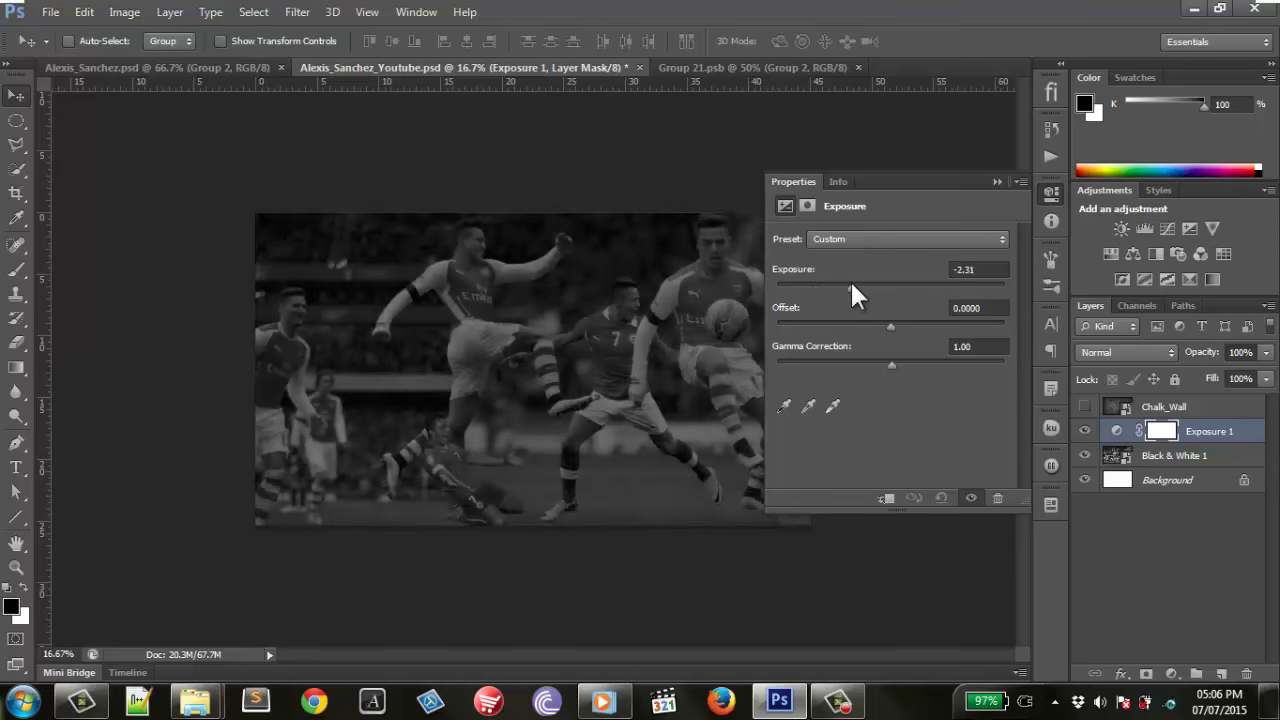
click(1050, 194)
click(1084, 407)
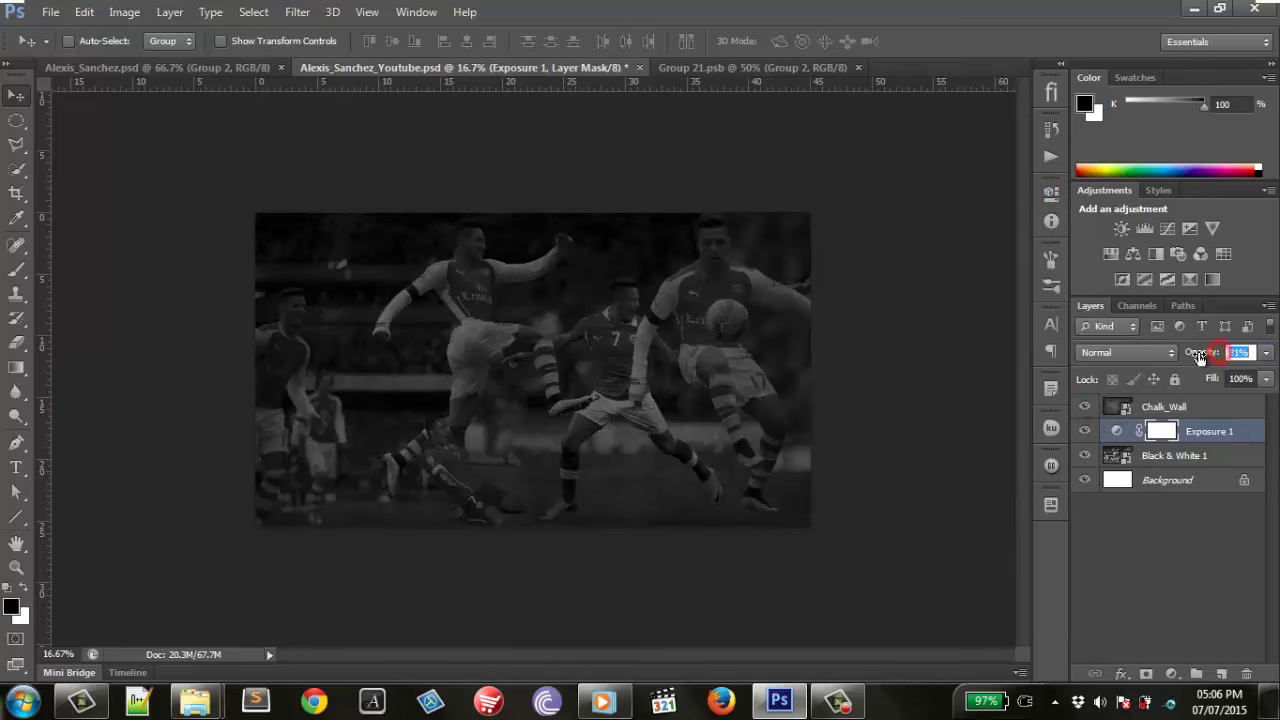
Set Exposure 1 to Normal blend mode at 30% opacity.
drag(1200, 358, 1188, 360)
click(1248, 352)
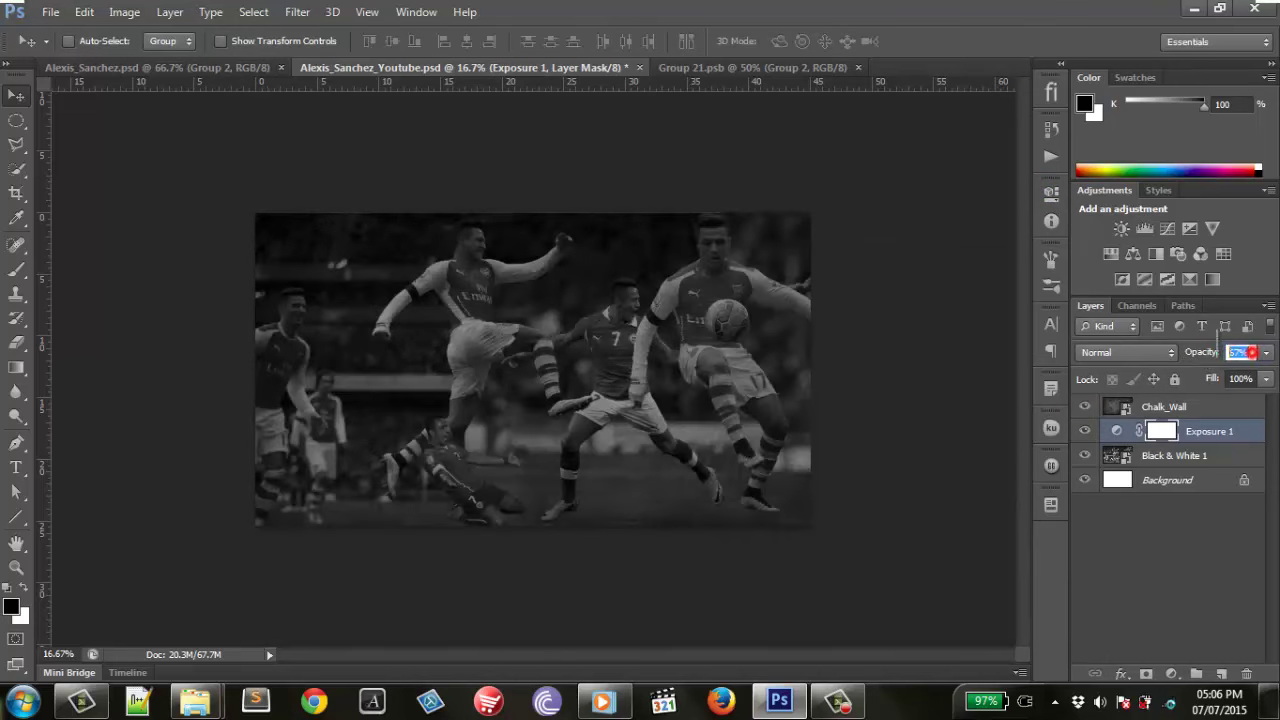
text(40)
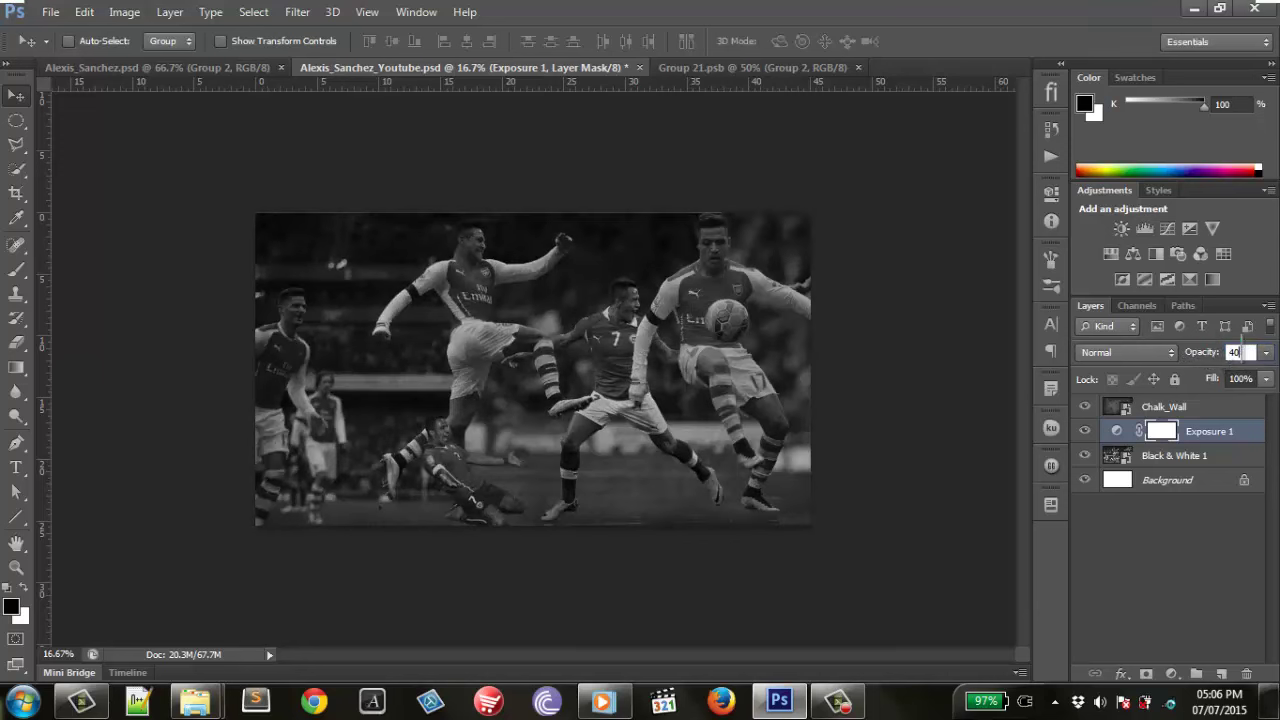
click(1138, 356)
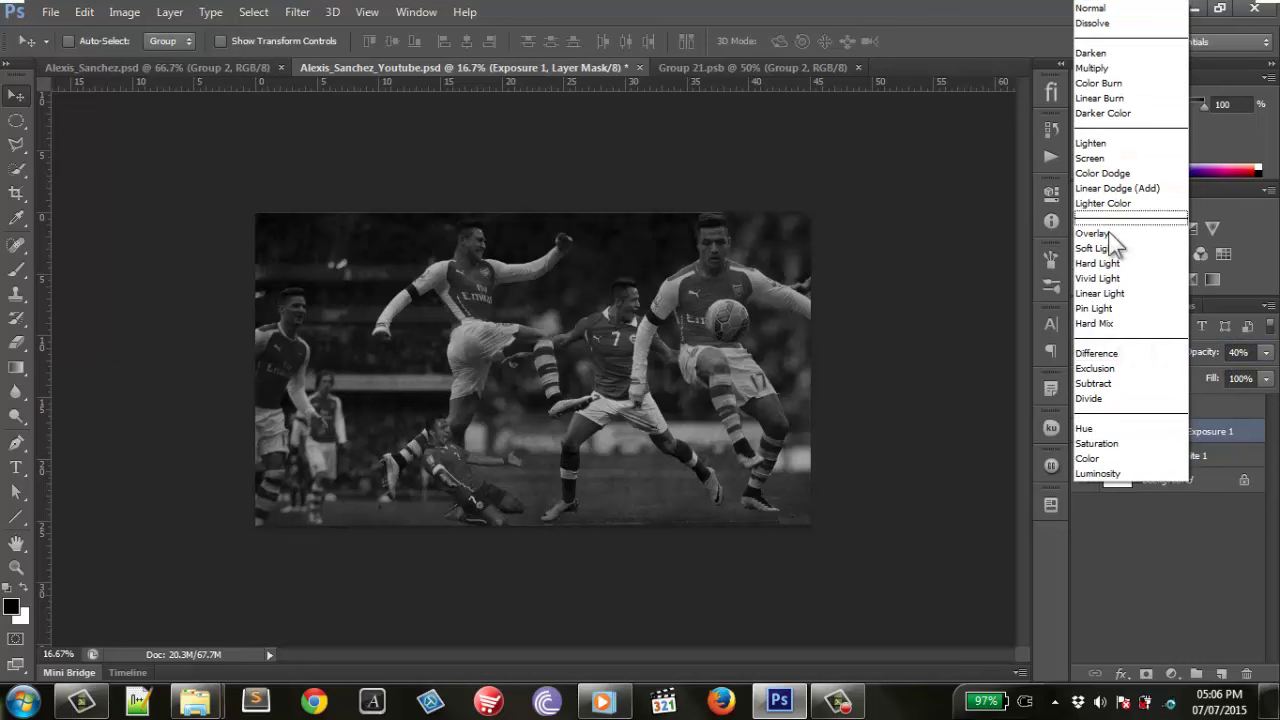
click(1106, 248)
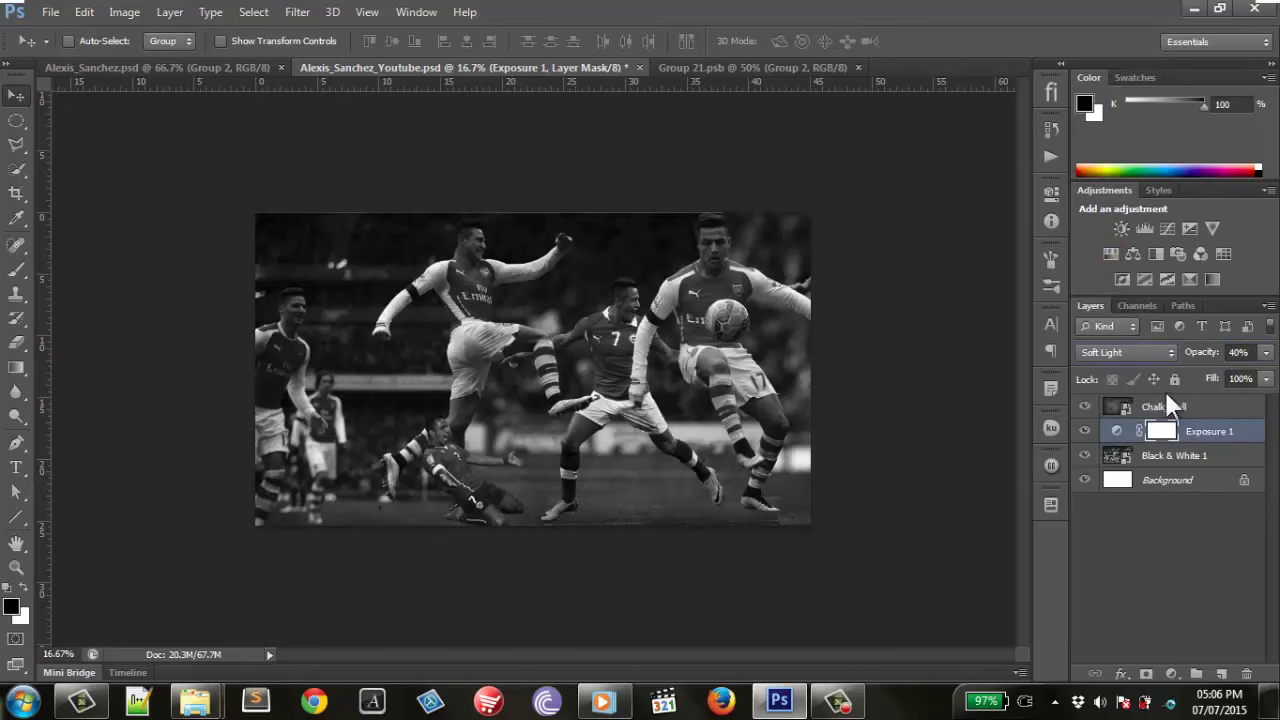
click(1154, 355)
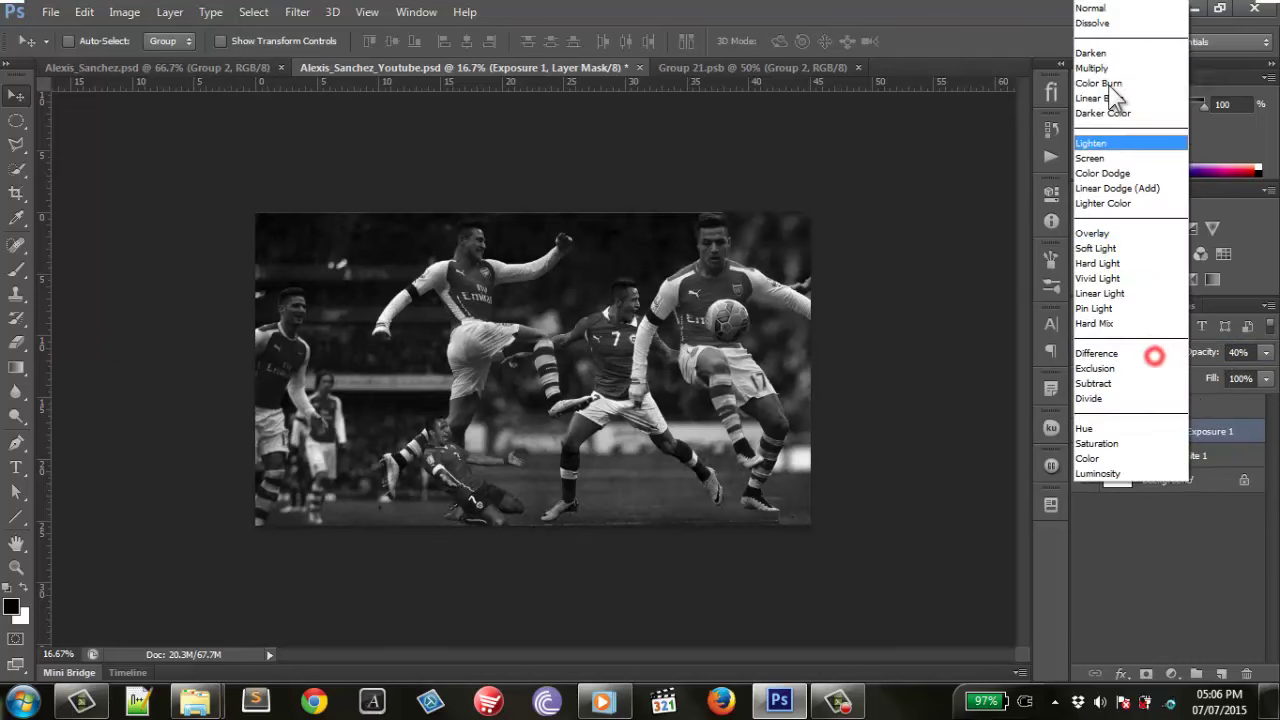
click(1113, 10)
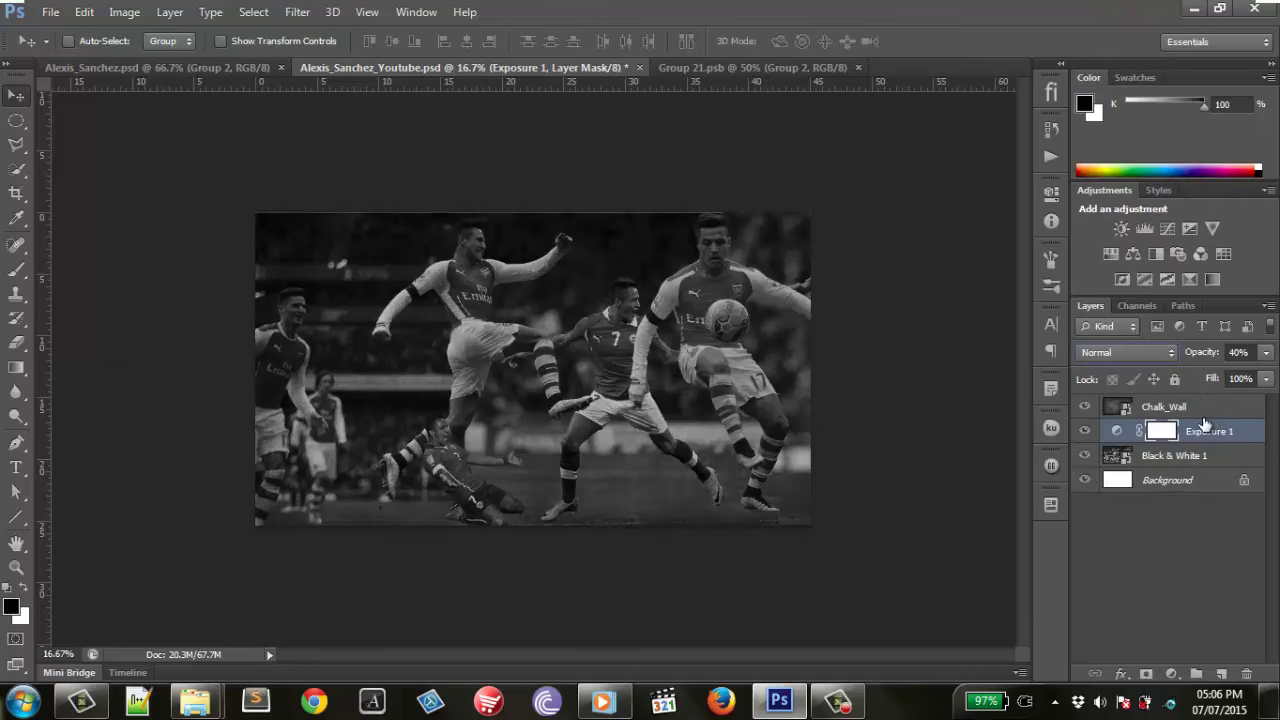
click(1236, 352)
text(30)
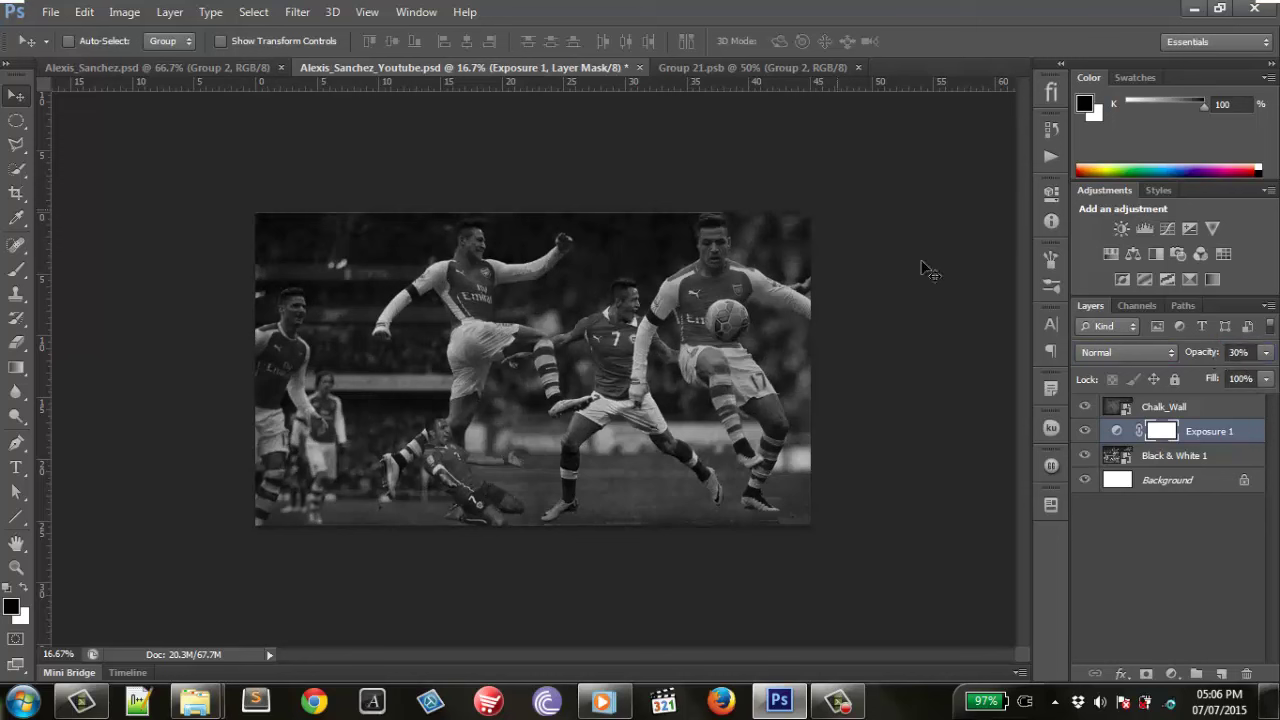
Restore the Exposure 1 layer's opacity to 100%.
click(1125, 407)
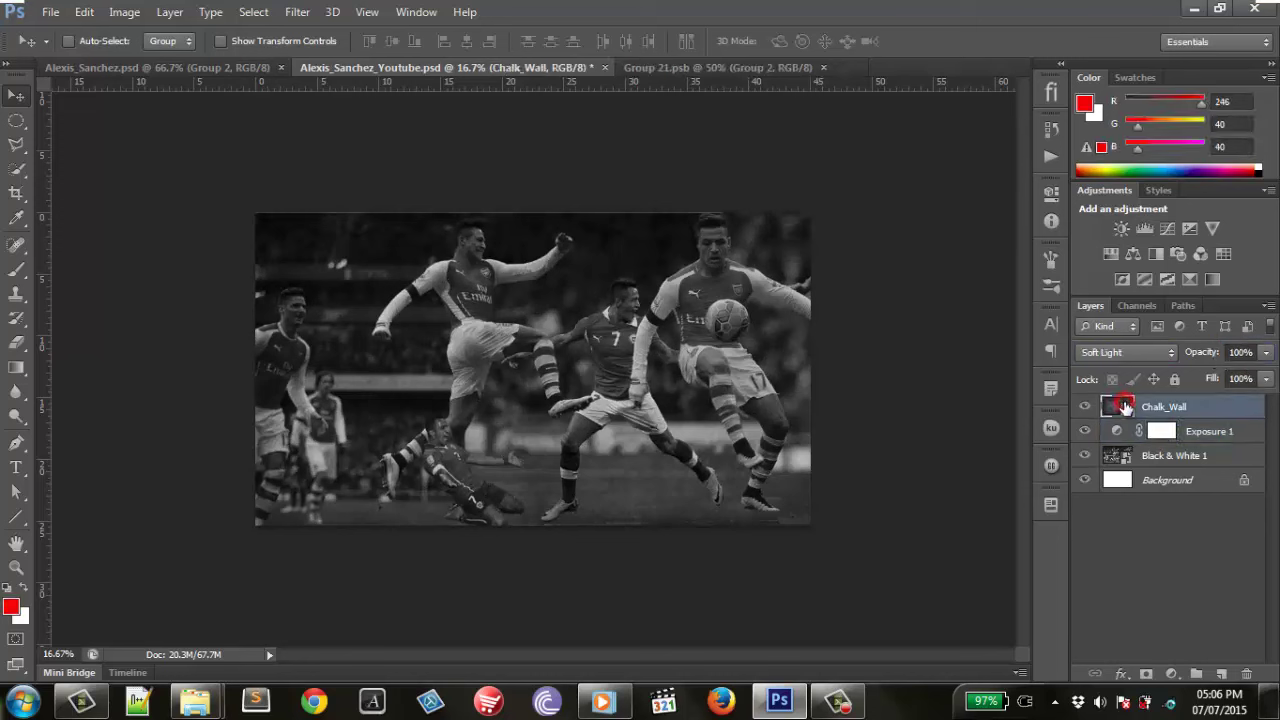
click(1122, 433)
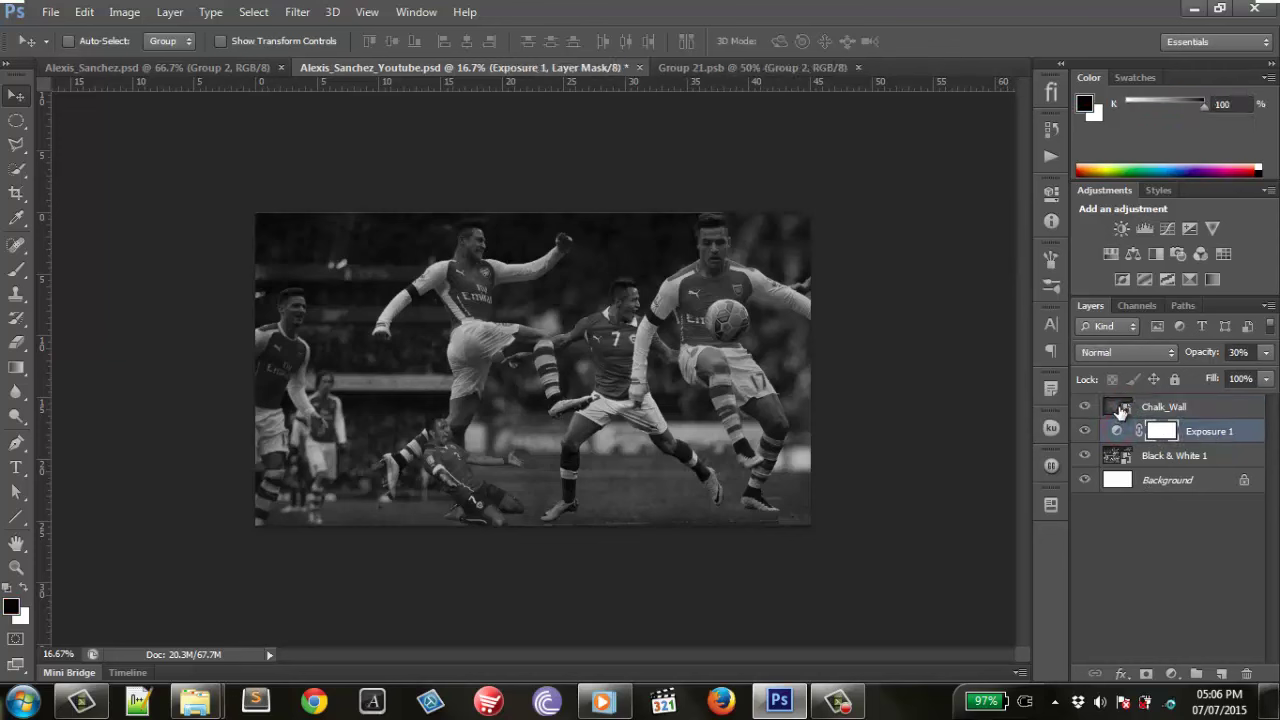
drag(1199, 356, 1258, 356)
Set the Soft Light Chalk_Wall texture to 30% opacity.
click(1125, 407)
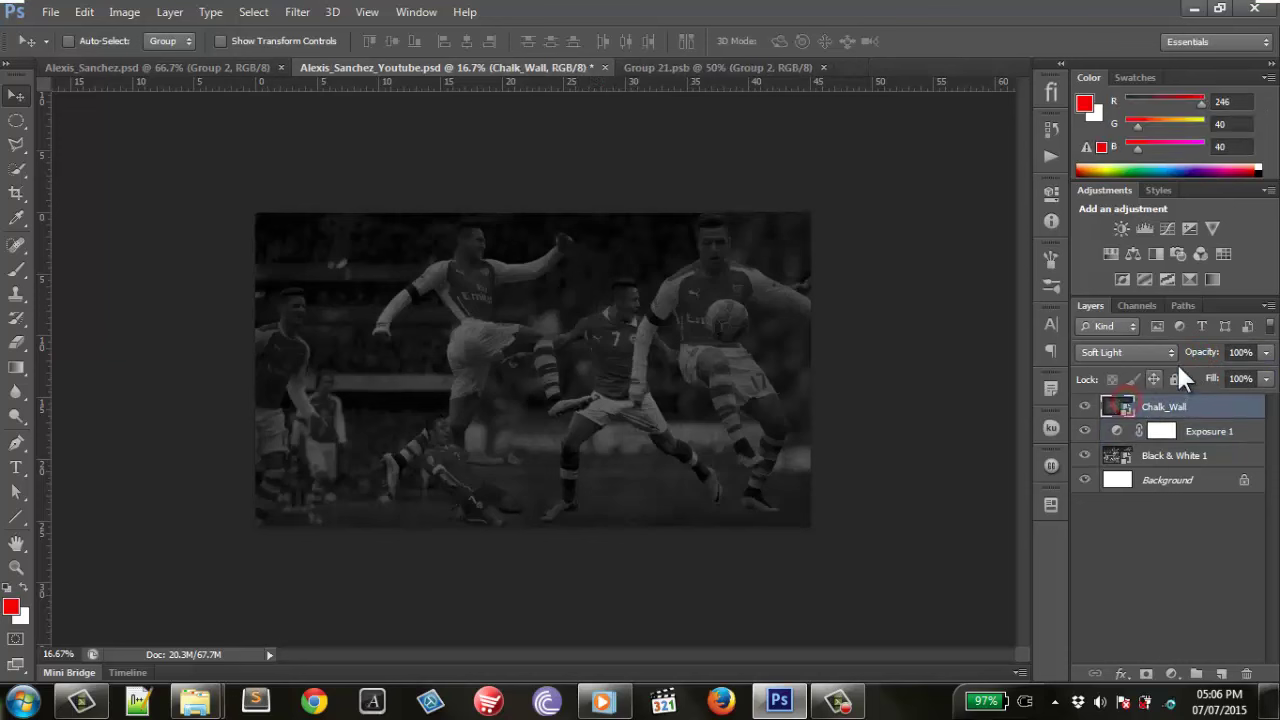
drag(1210, 355, 1190, 358)
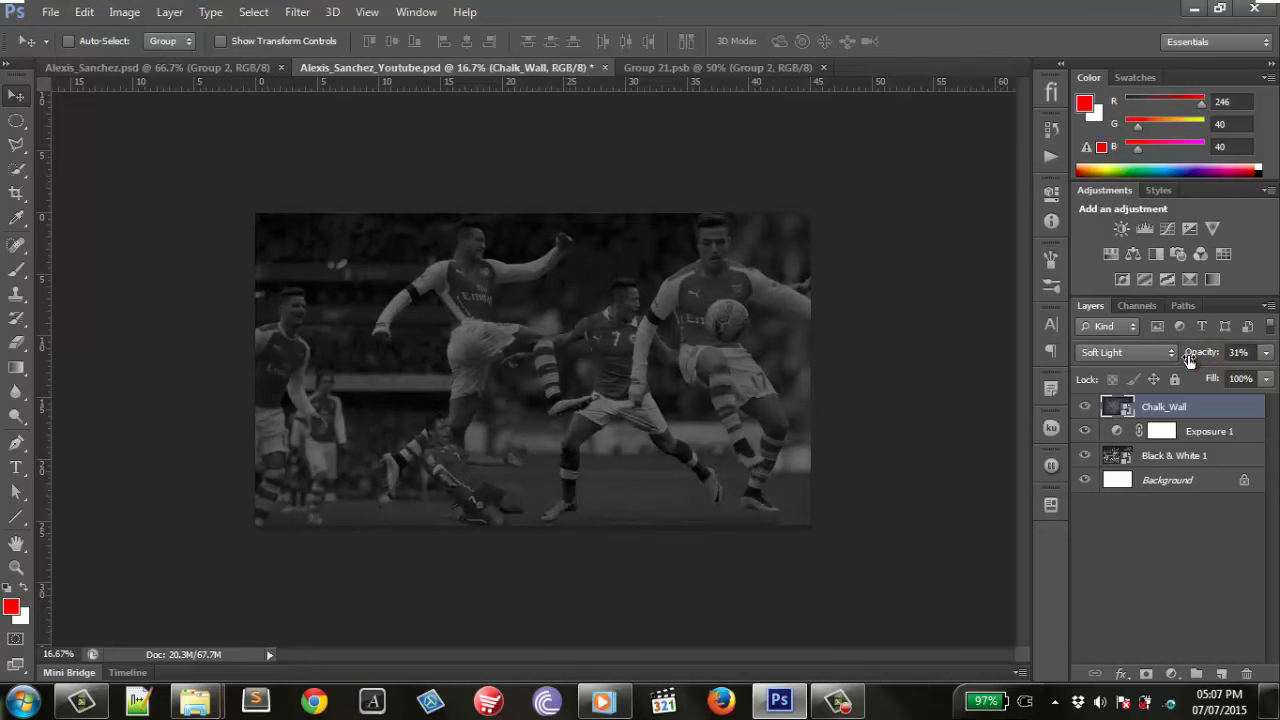
click(1085, 407)
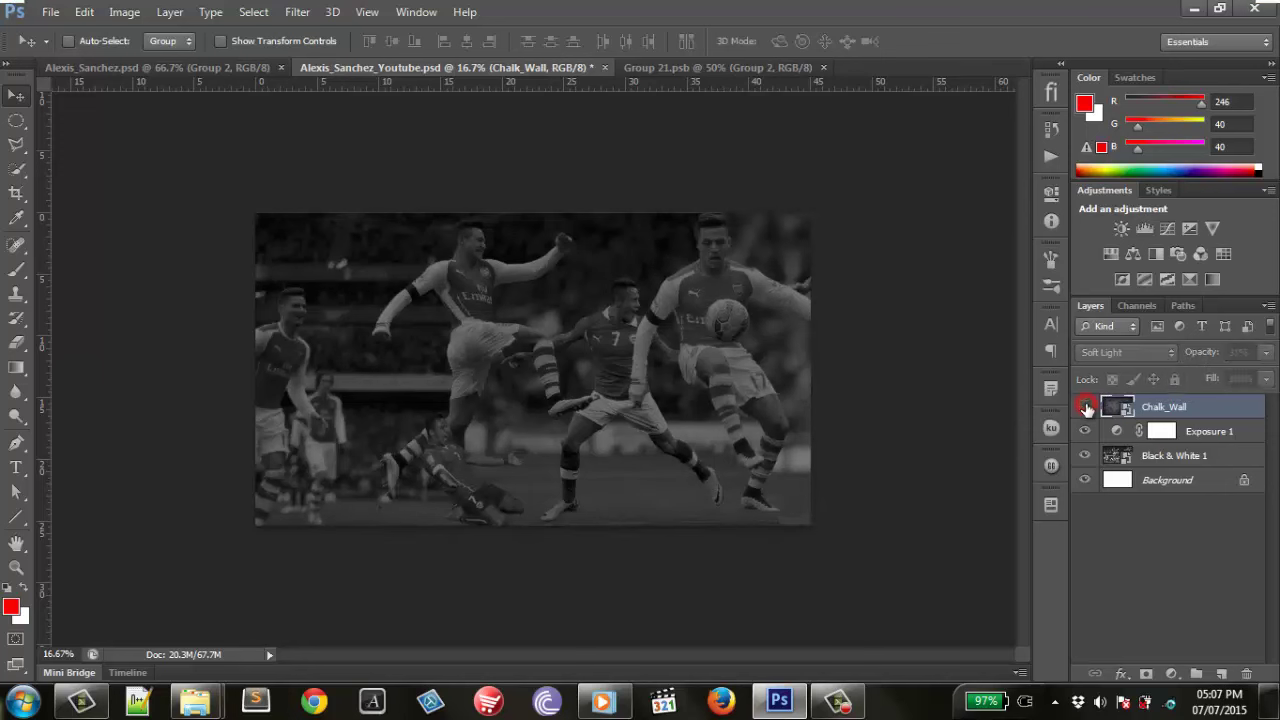
click(1240, 352)
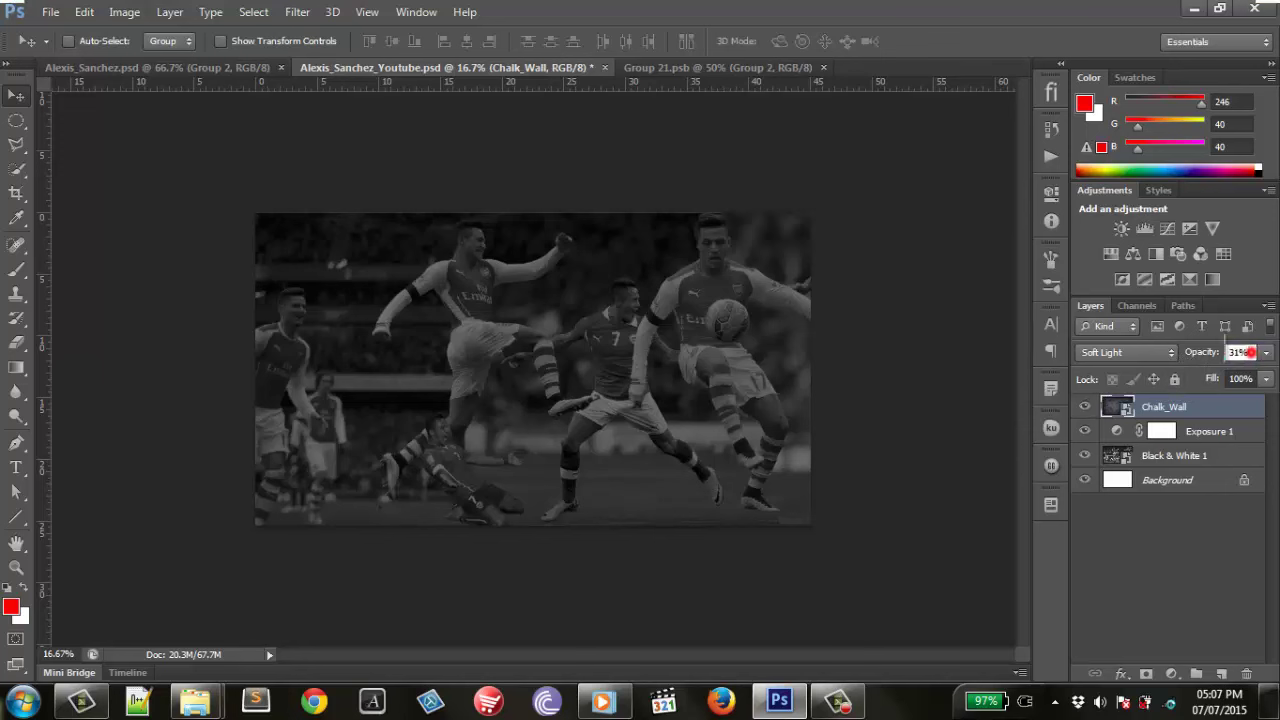
text(30)
key(Return)
drag(320, 145, 184, 66)
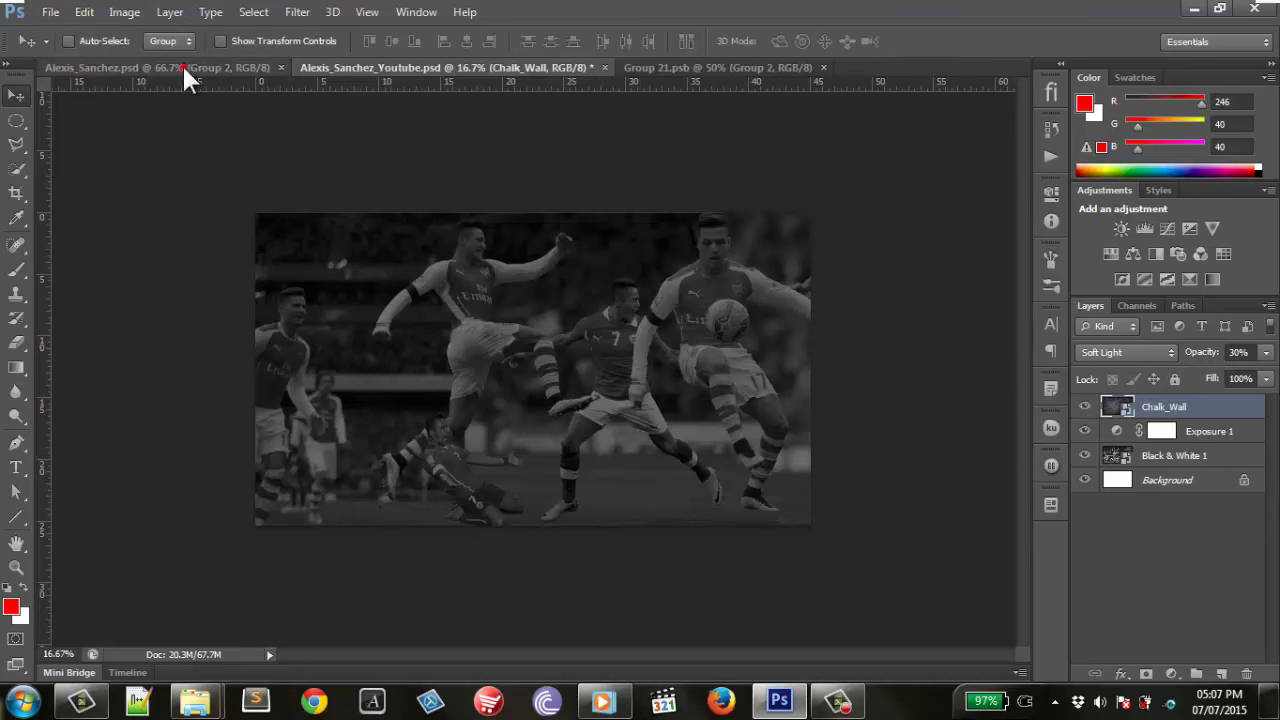
Apply a Gaussian Blur of about 9 pixels radius to the Black & White 1 collage.
click(297, 12)
mouse_move(306, 201)
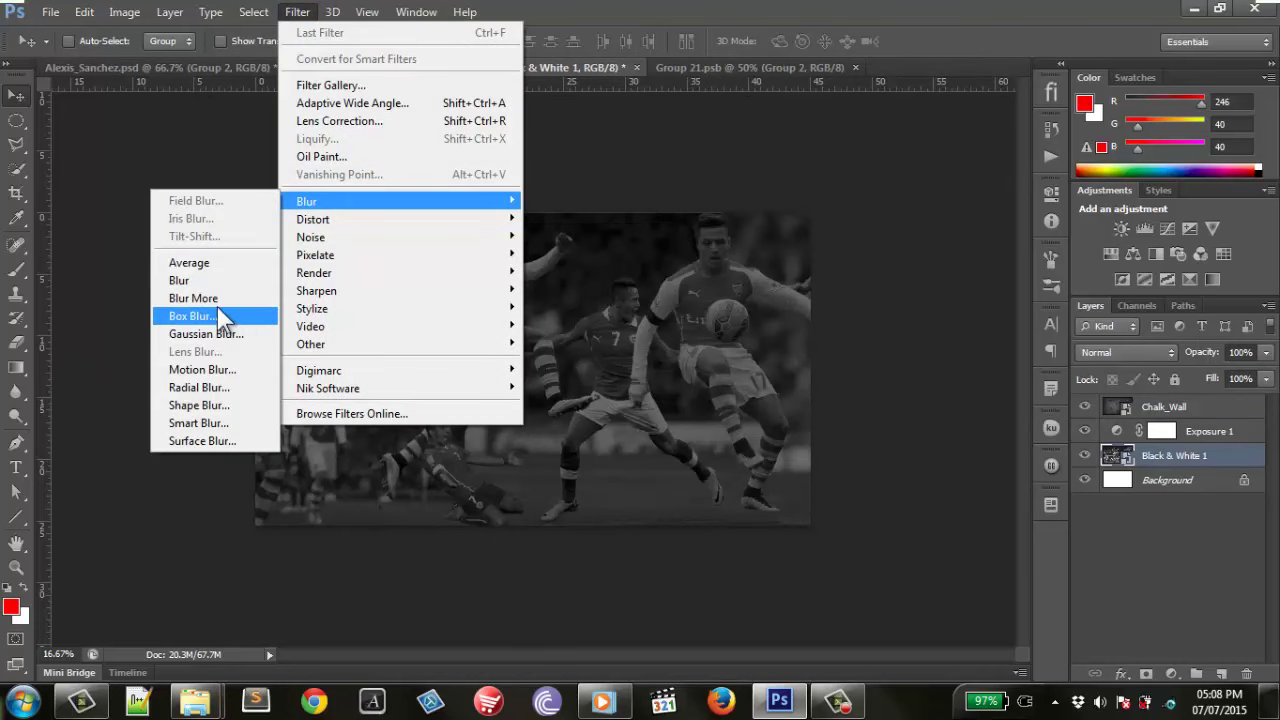
click(228, 333)
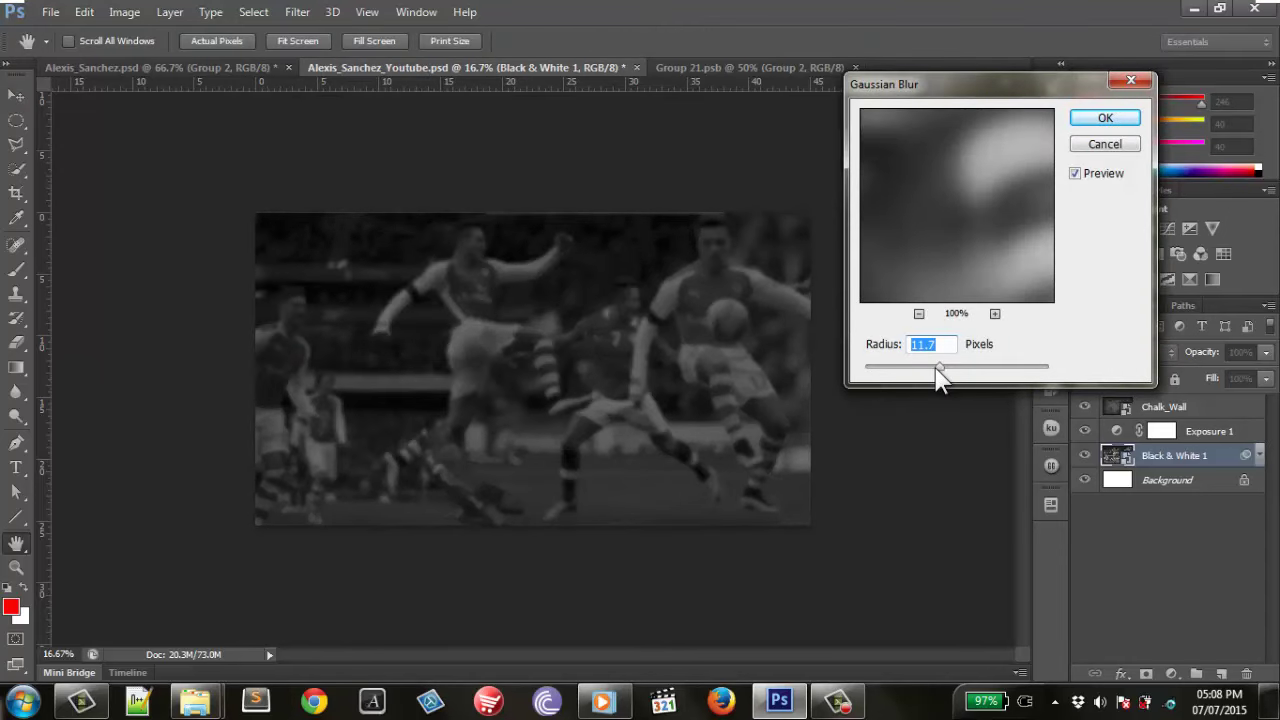
drag(938, 368, 942, 368)
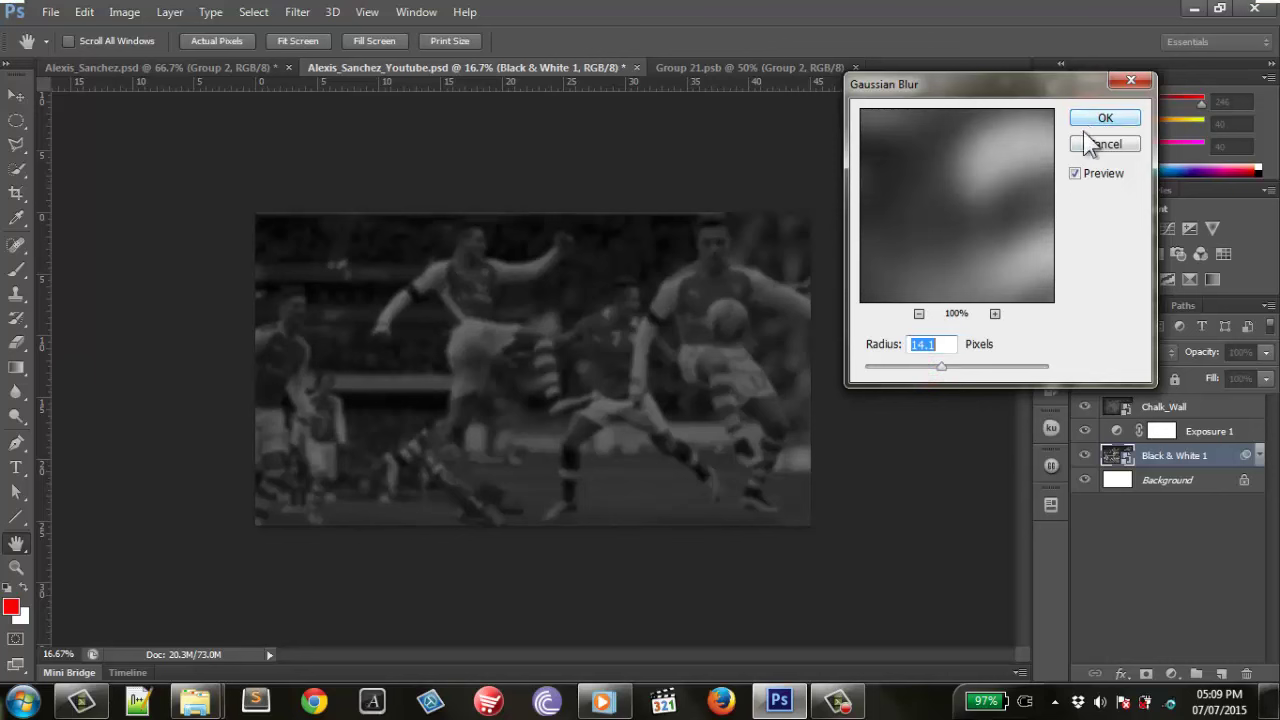
drag(946, 363, 936, 368)
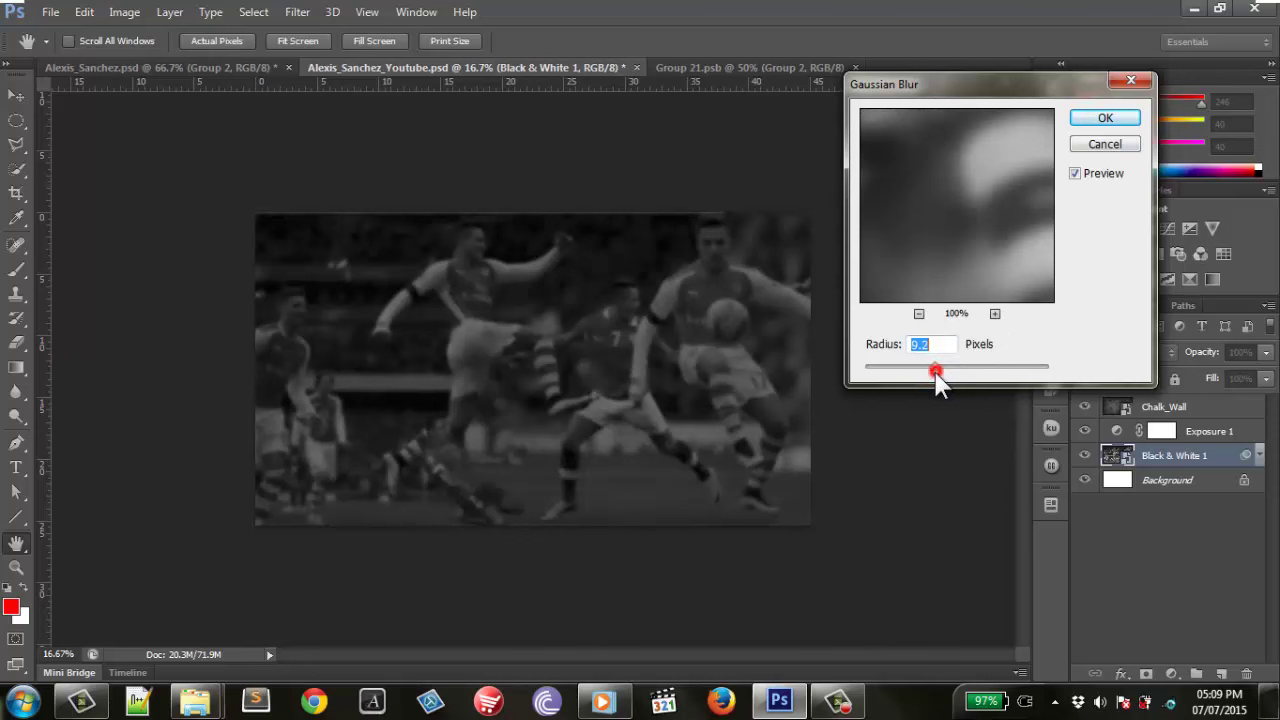
click(1104, 118)
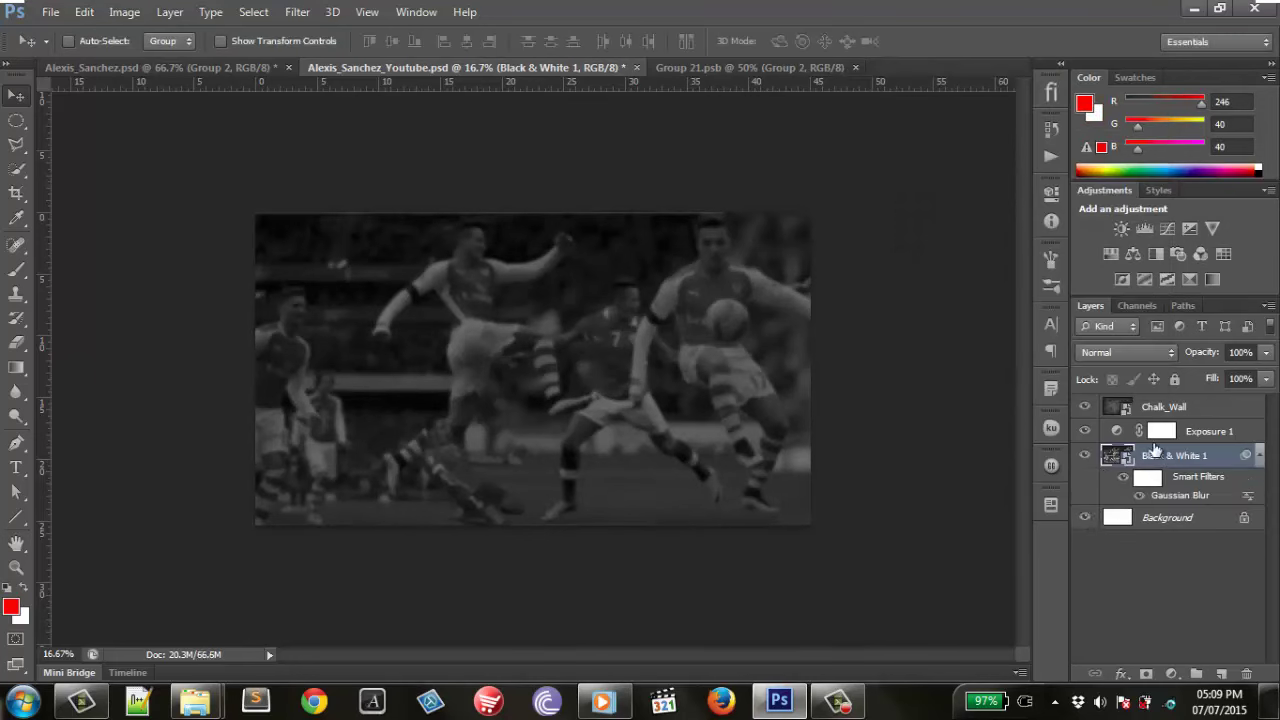
click(1259, 456)
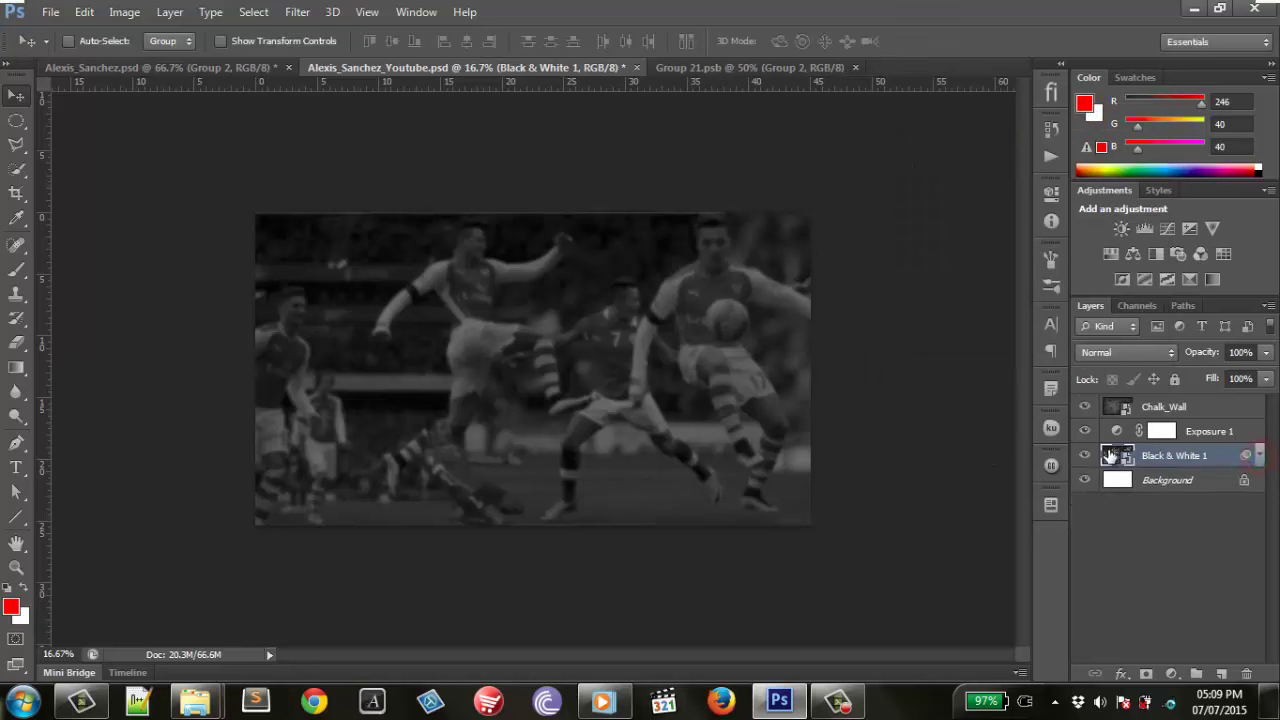
click(1205, 406)
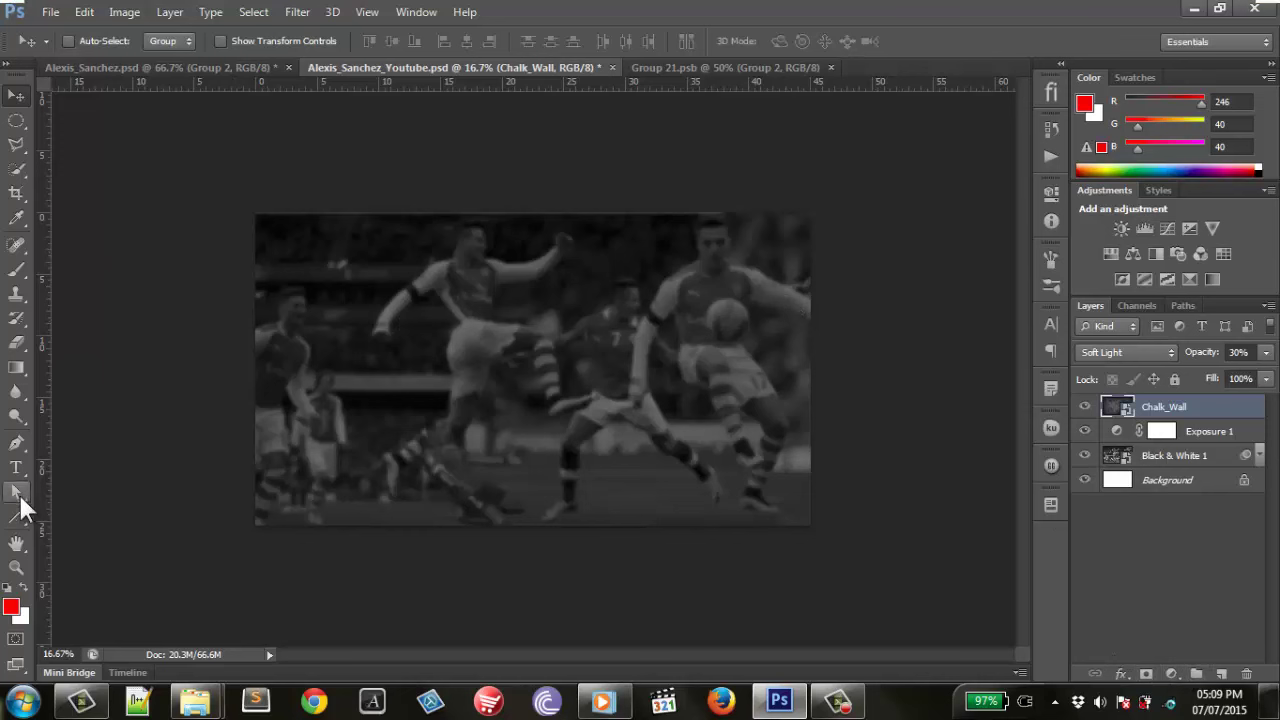
Draw a wide red rectangle band across the upper collage, extending past the right edge.
drag(24, 525, 64, 513)
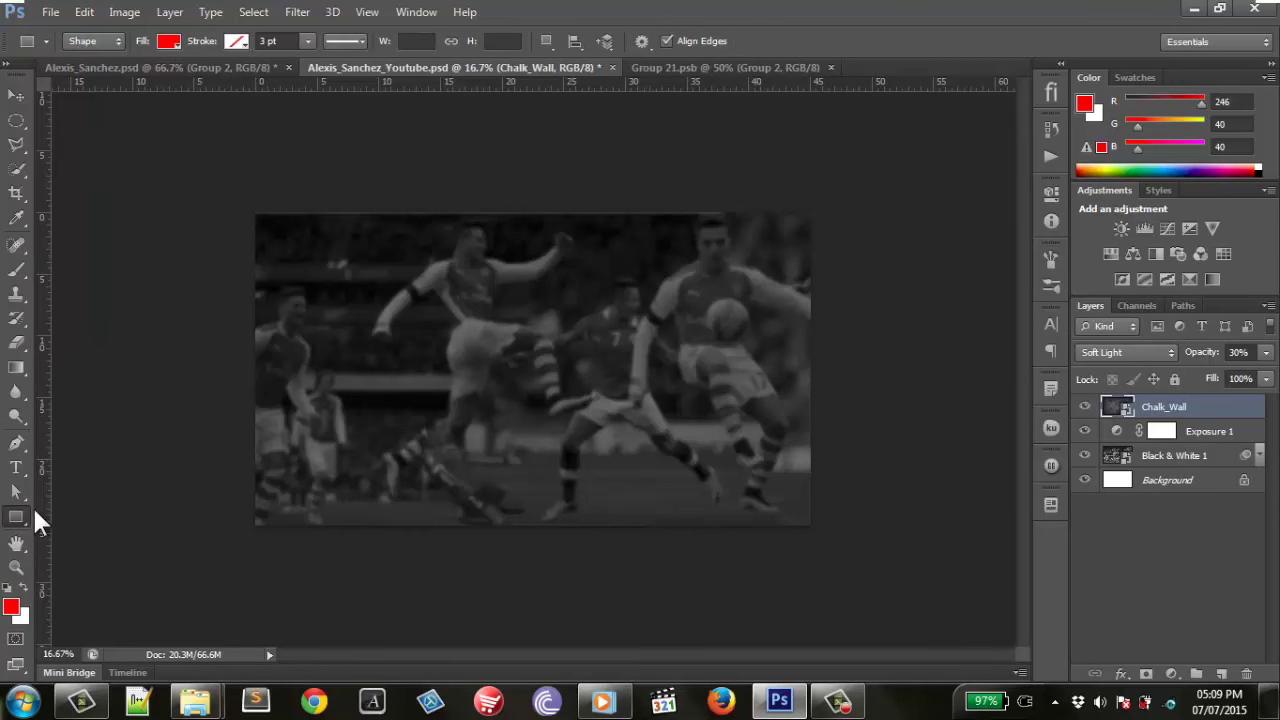
drag(250, 266, 857, 376)
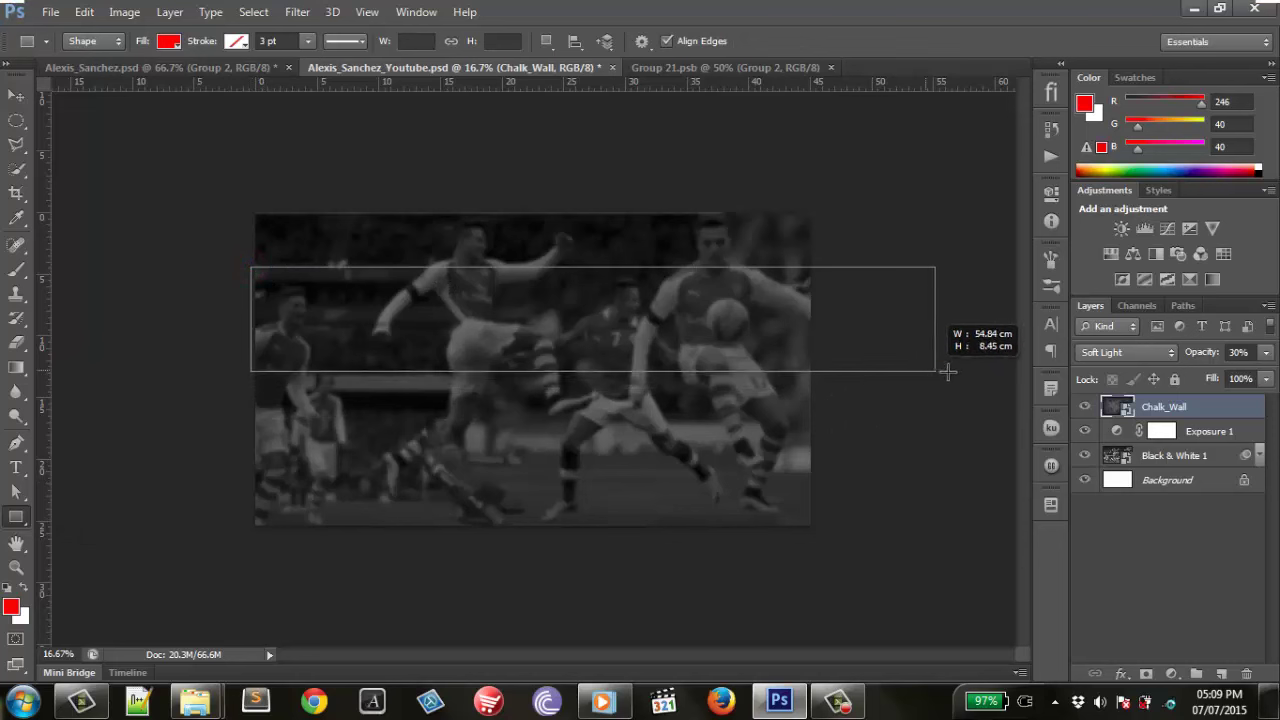
drag(857, 376, 957, 376)
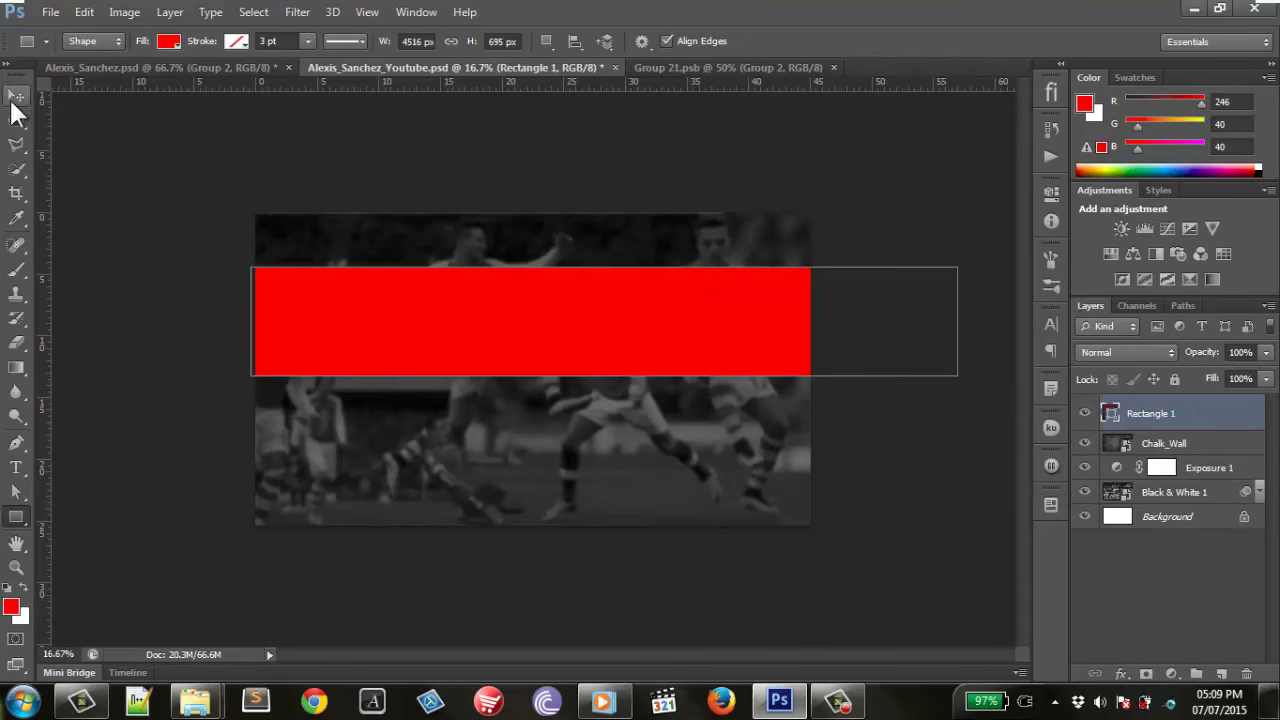
click(15, 95)
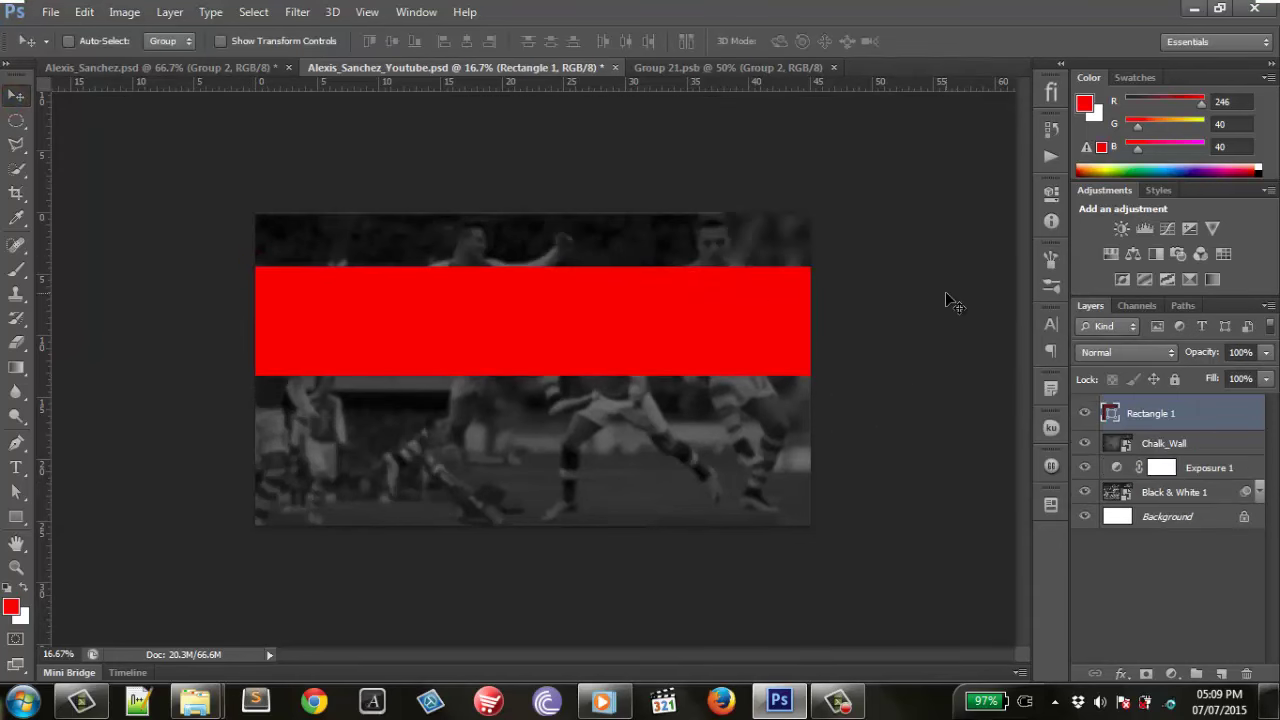
Rotate the red band -30° and shift it down and left.
click(97, 12)
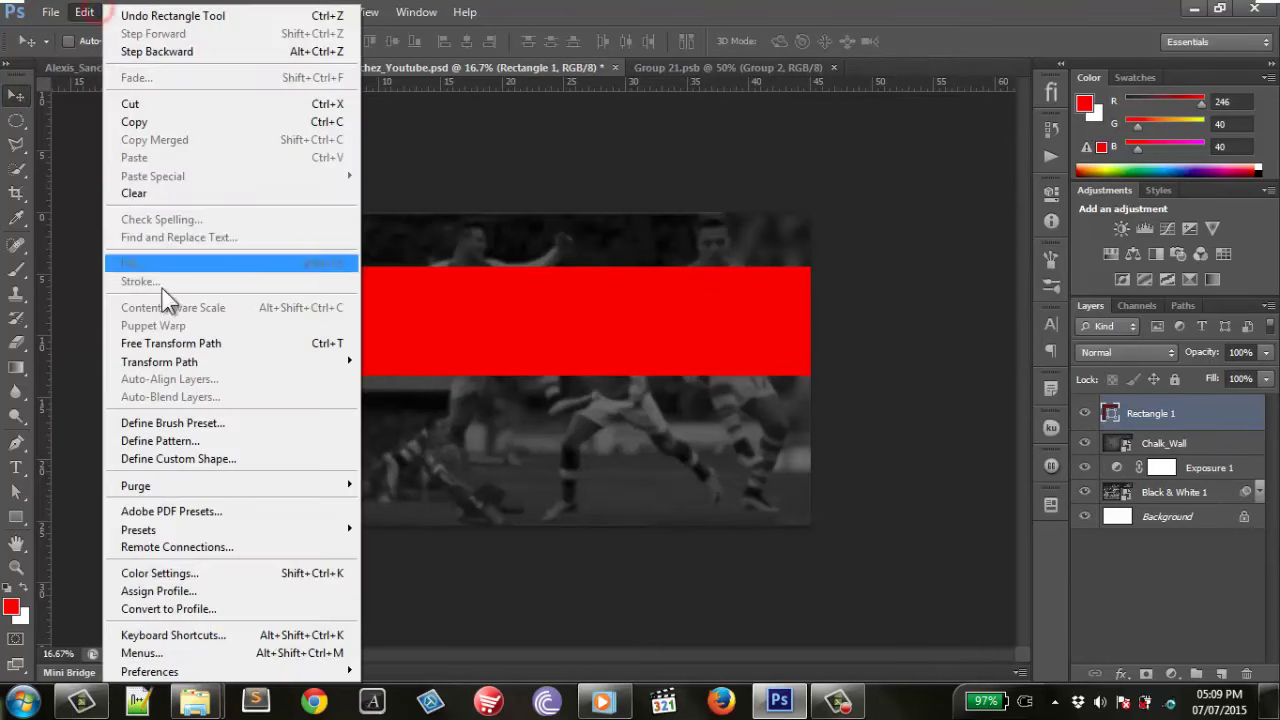
click(175, 343)
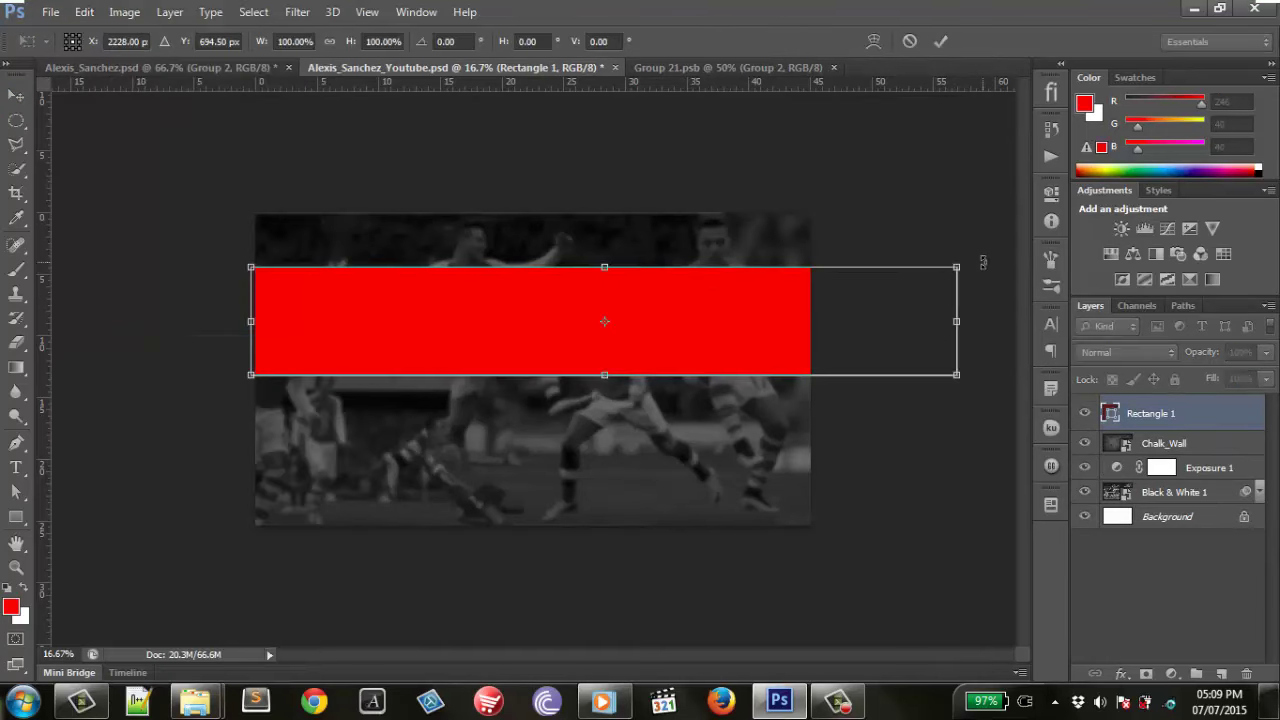
mouse_move(982, 262)
mouse_down()
mouse_move(808, 122)
mouse_move(800, 201)
mouse_up()
drag(744, 265, 654, 319)
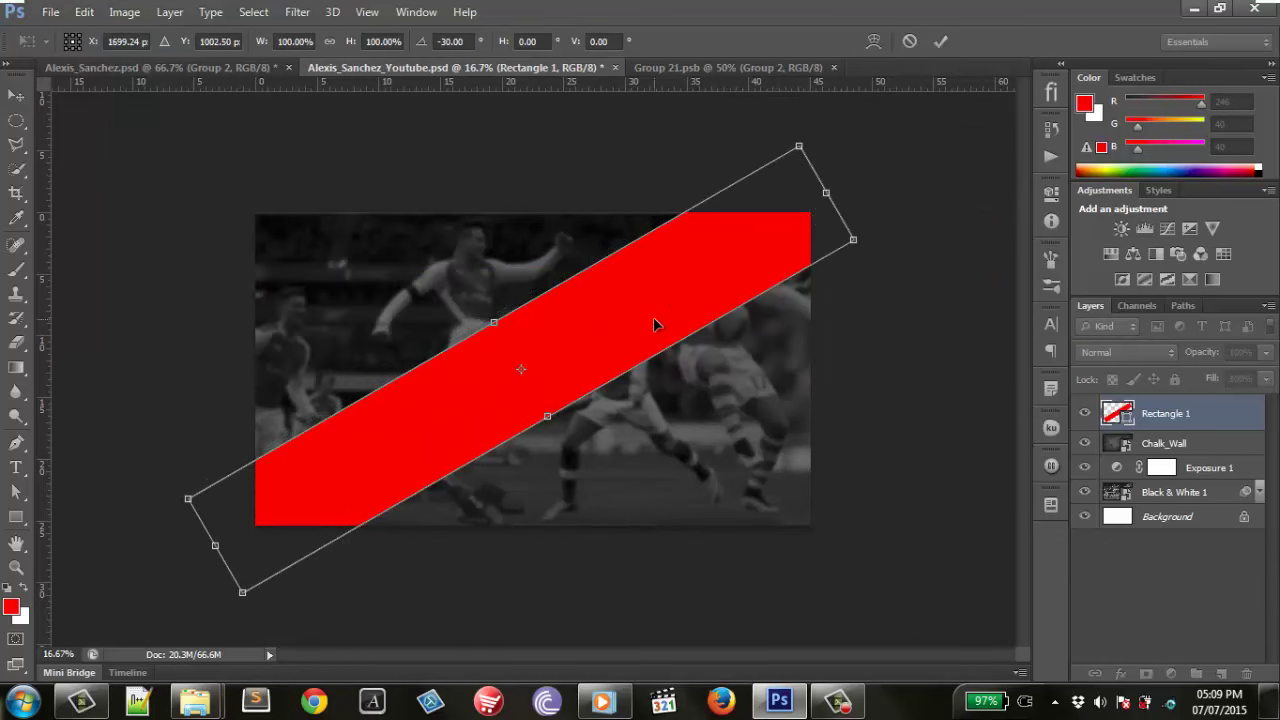
click(940, 42)
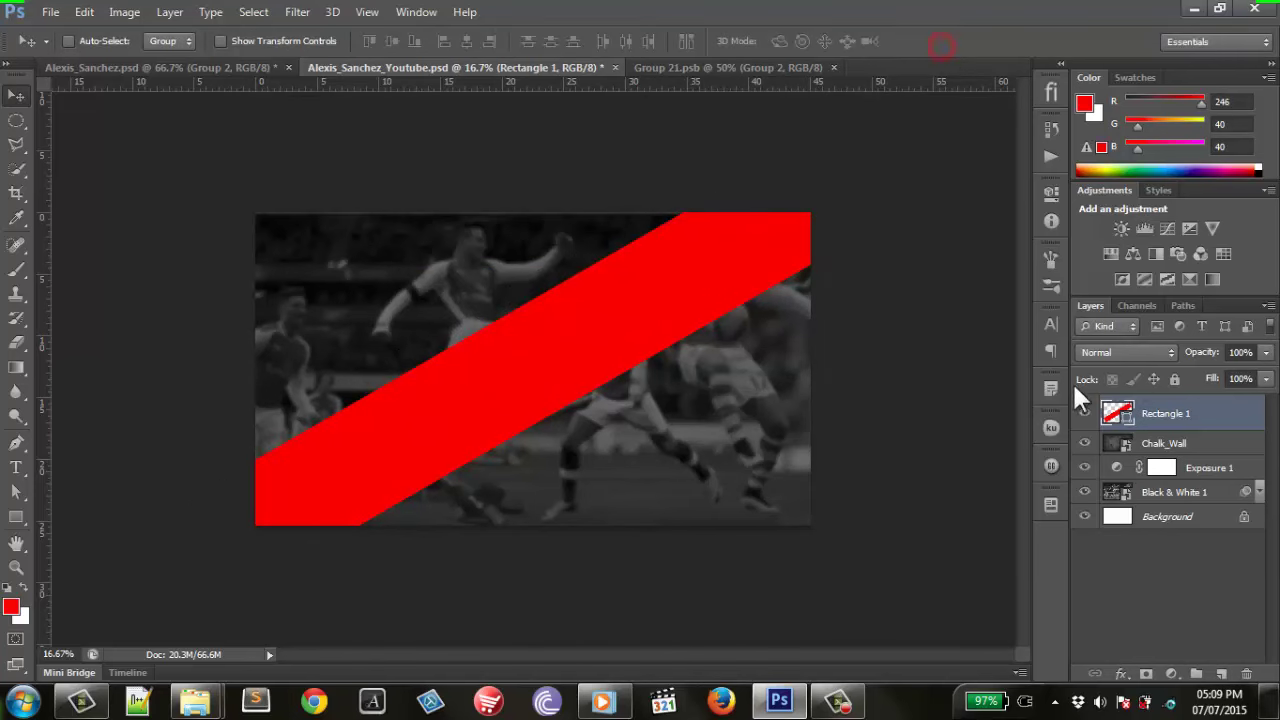
Set Rectangle 1's blend mode to Multiply.
click(1130, 355)
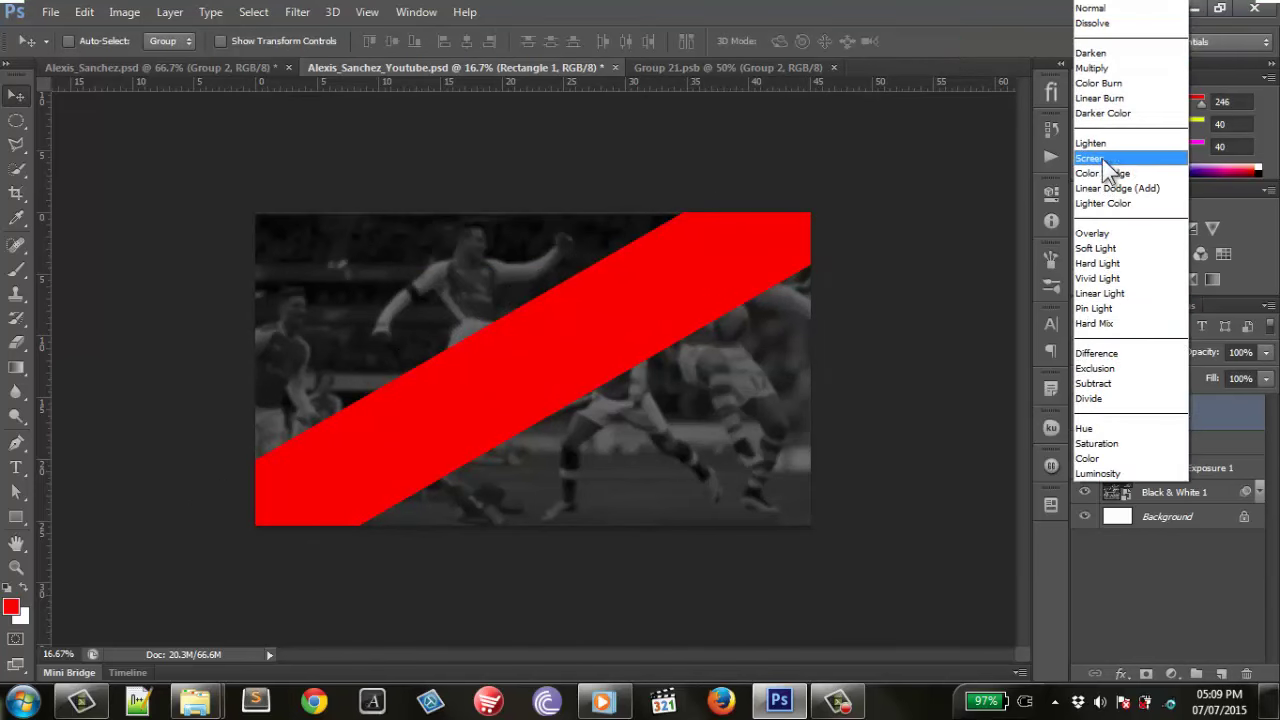
click(1100, 67)
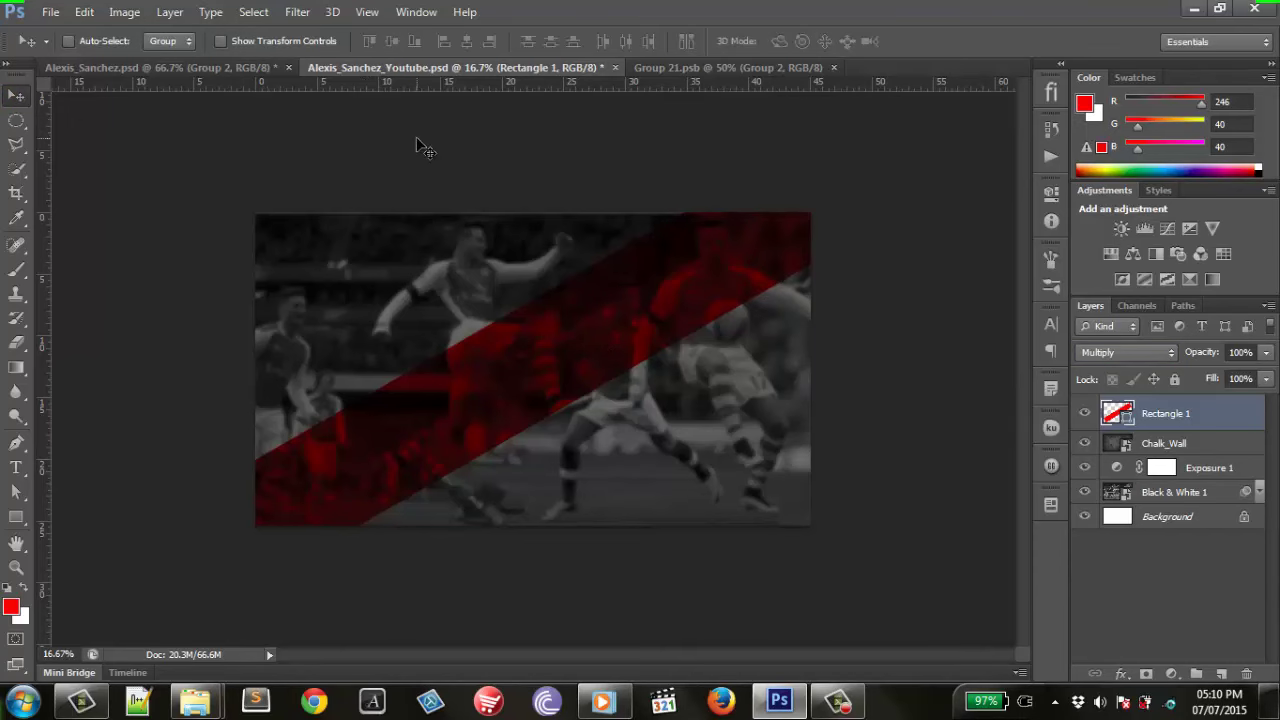
click(650, 66)
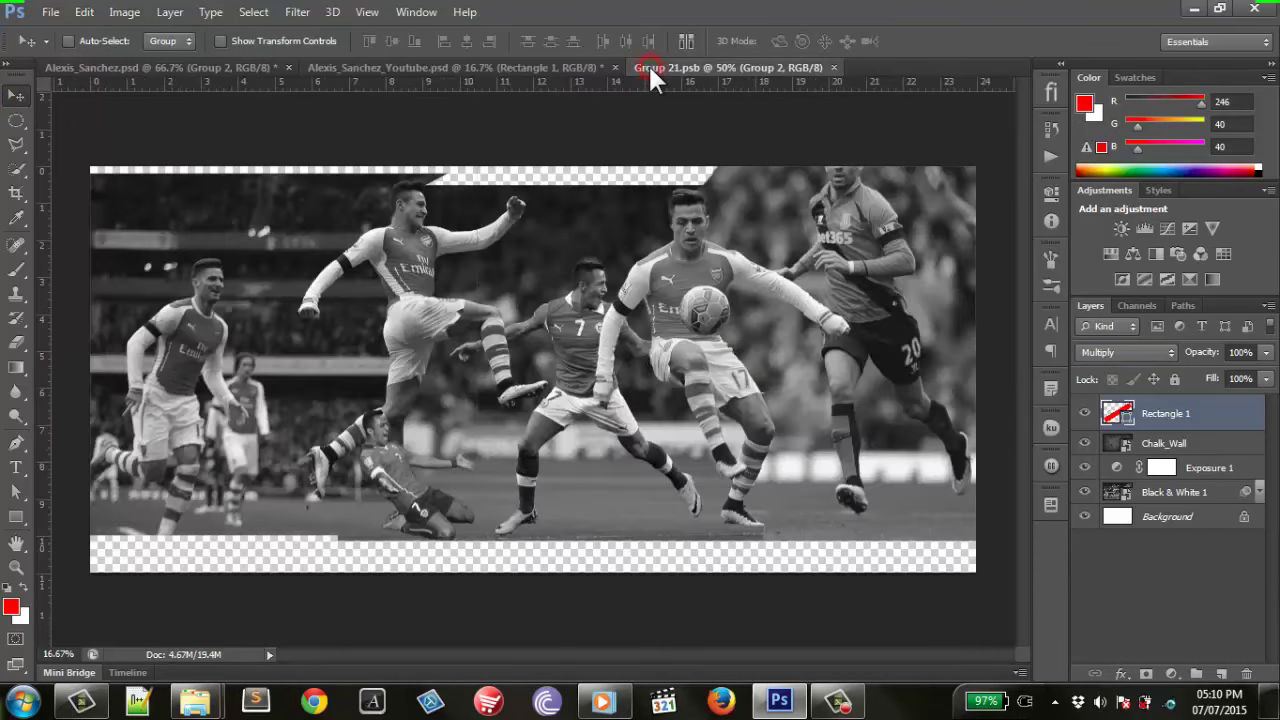
click(492, 65)
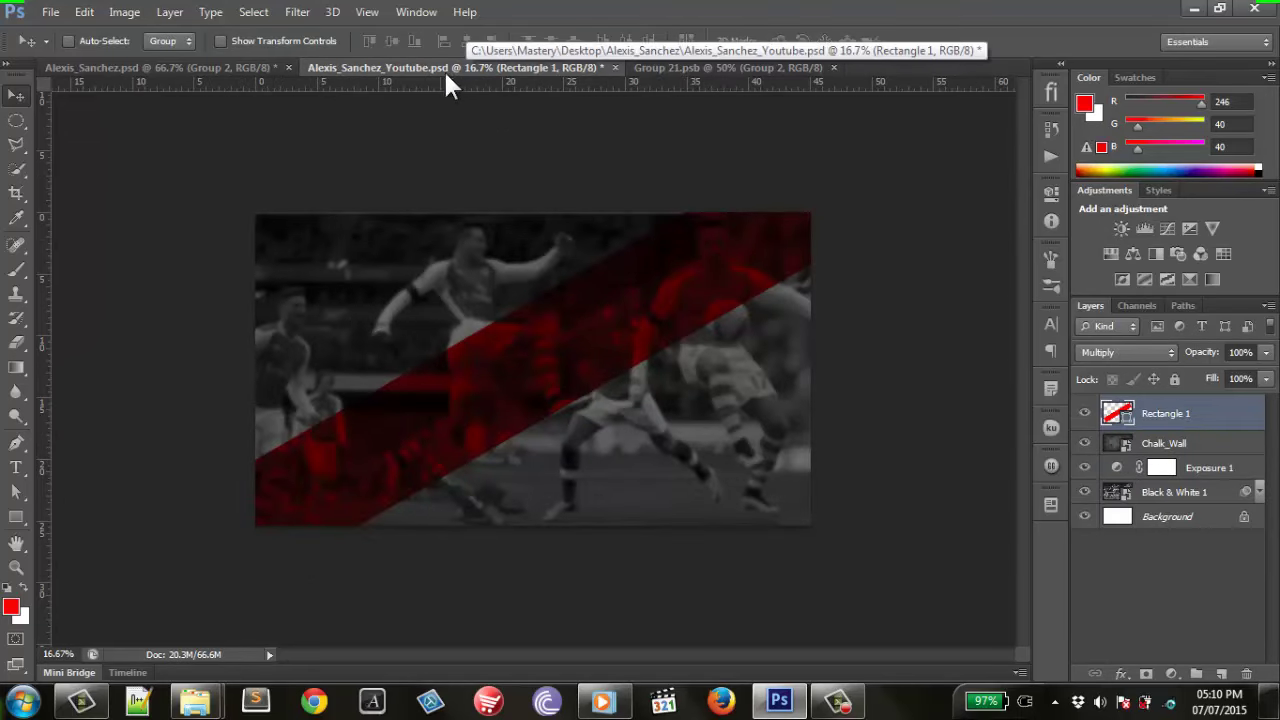
click(696, 67)
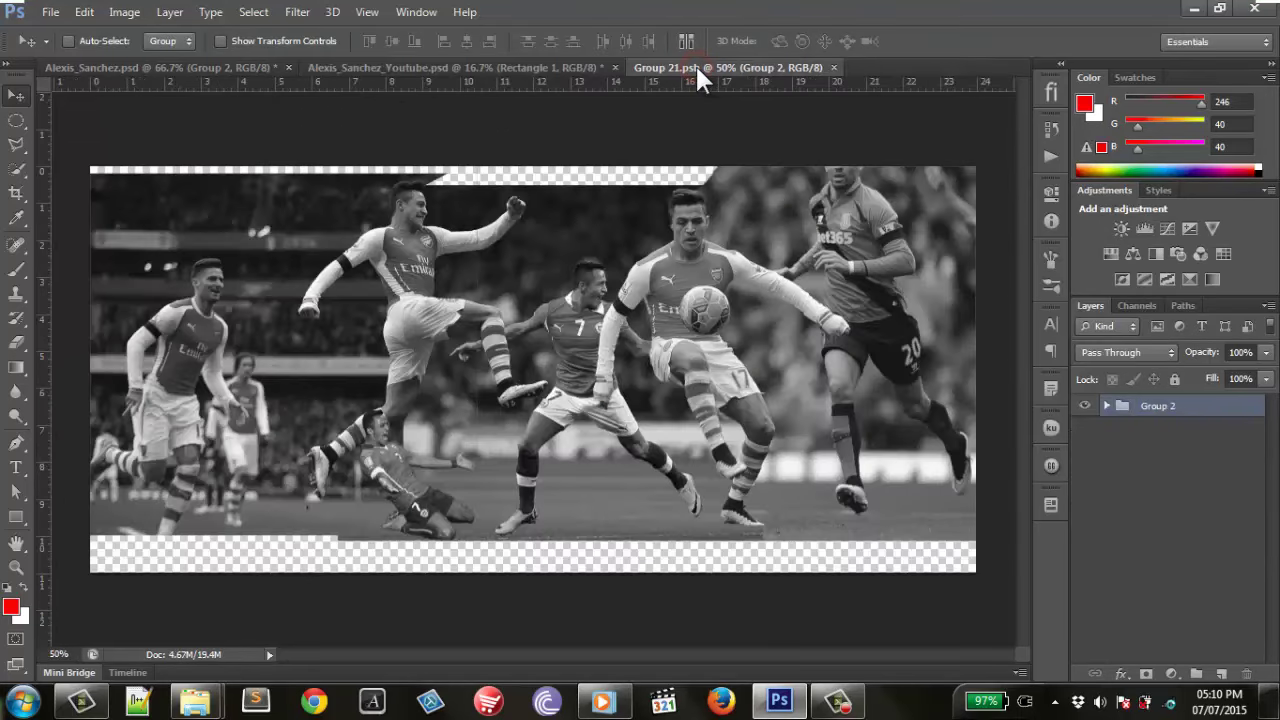
click(512, 67)
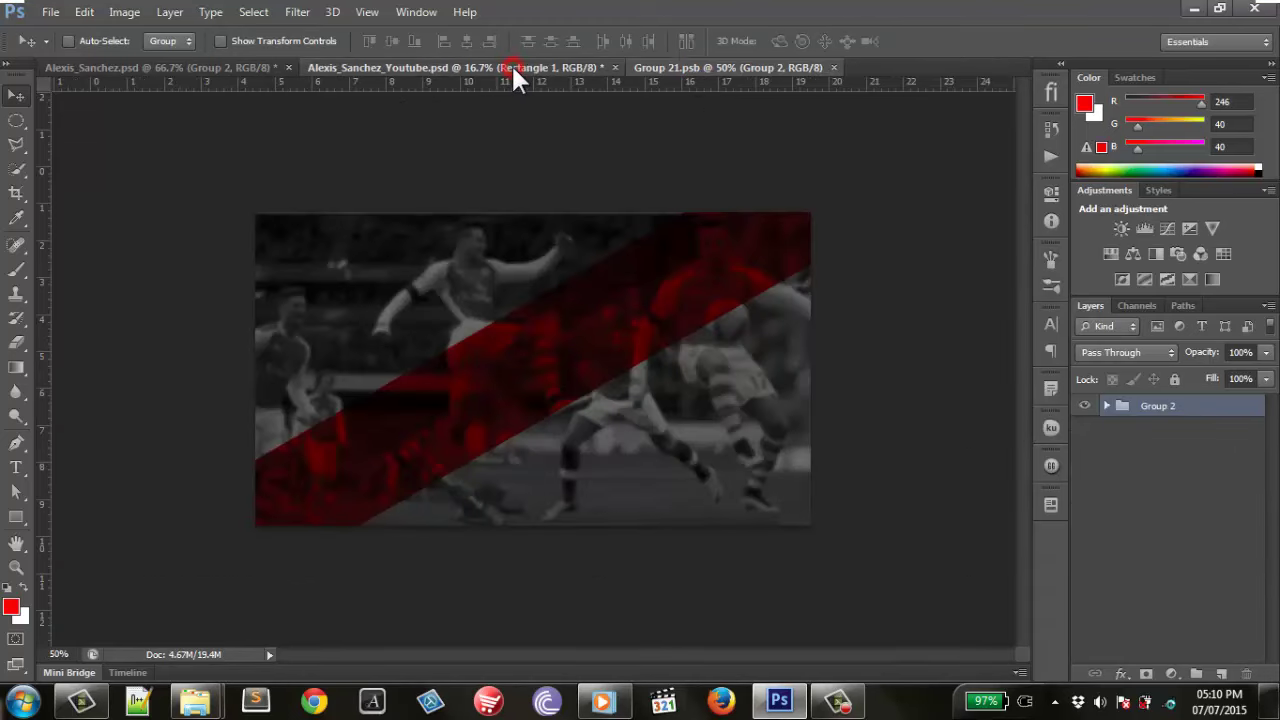
click(169, 66)
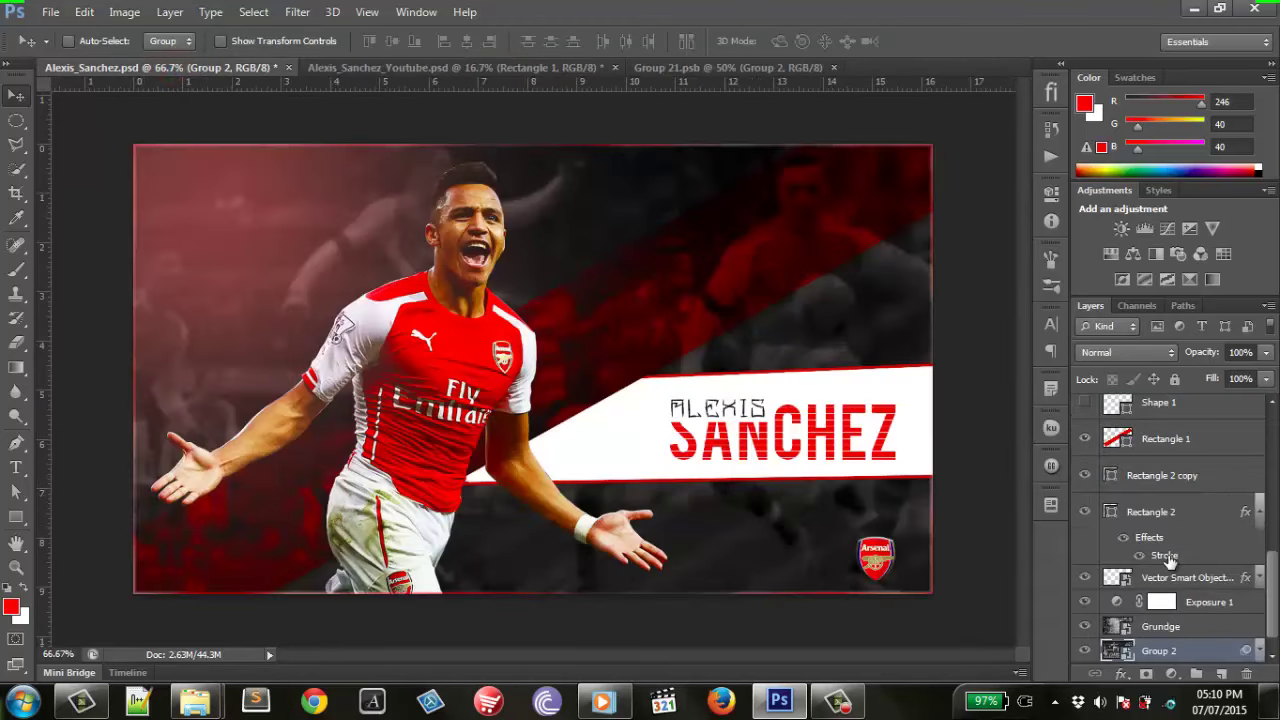
scroll(1186, 515, down, 1)
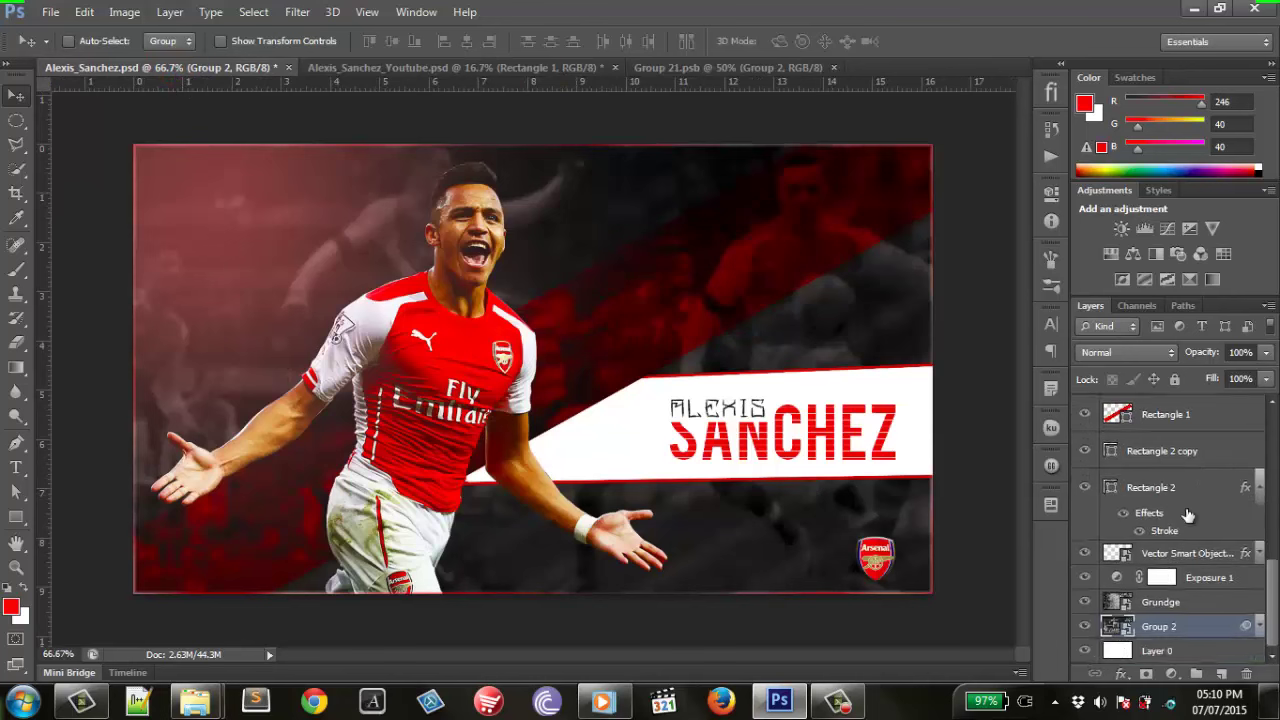
scroll(1160, 570, up, 2)
scroll(1146, 524, up, 2)
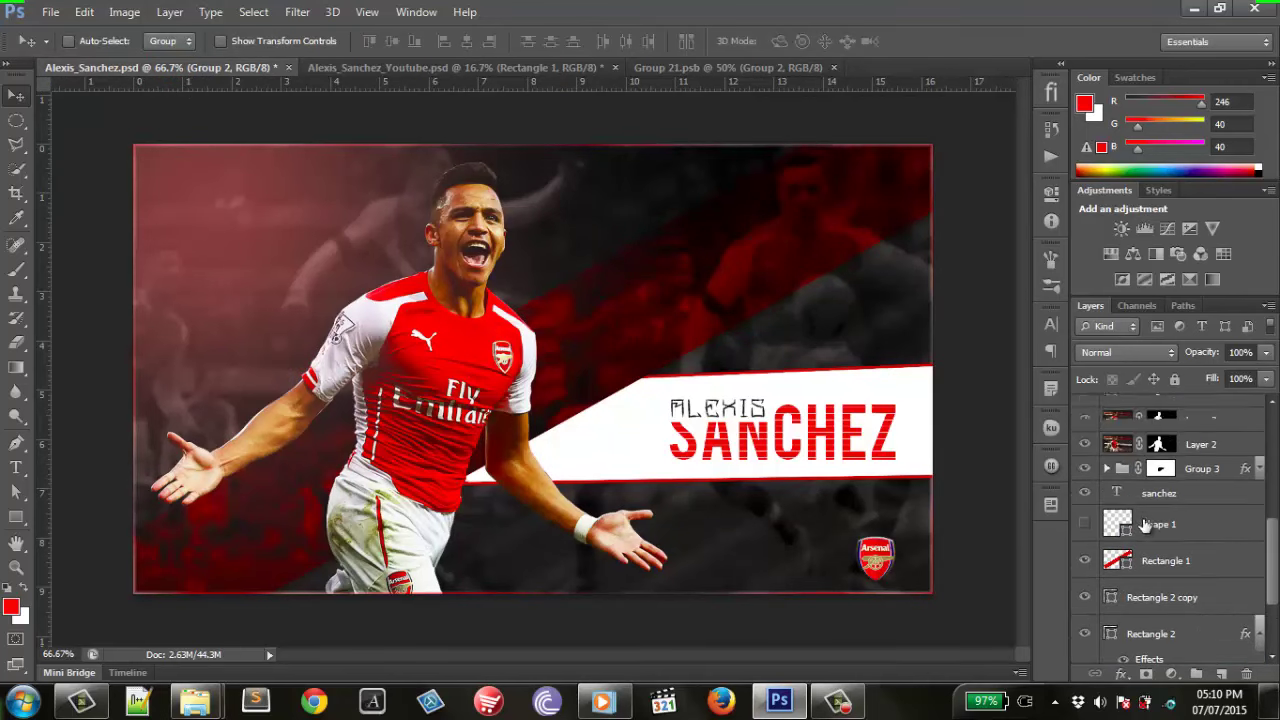
scroll(1146, 524, up, 1)
scroll(1146, 524, up, 1)
click(1116, 495)
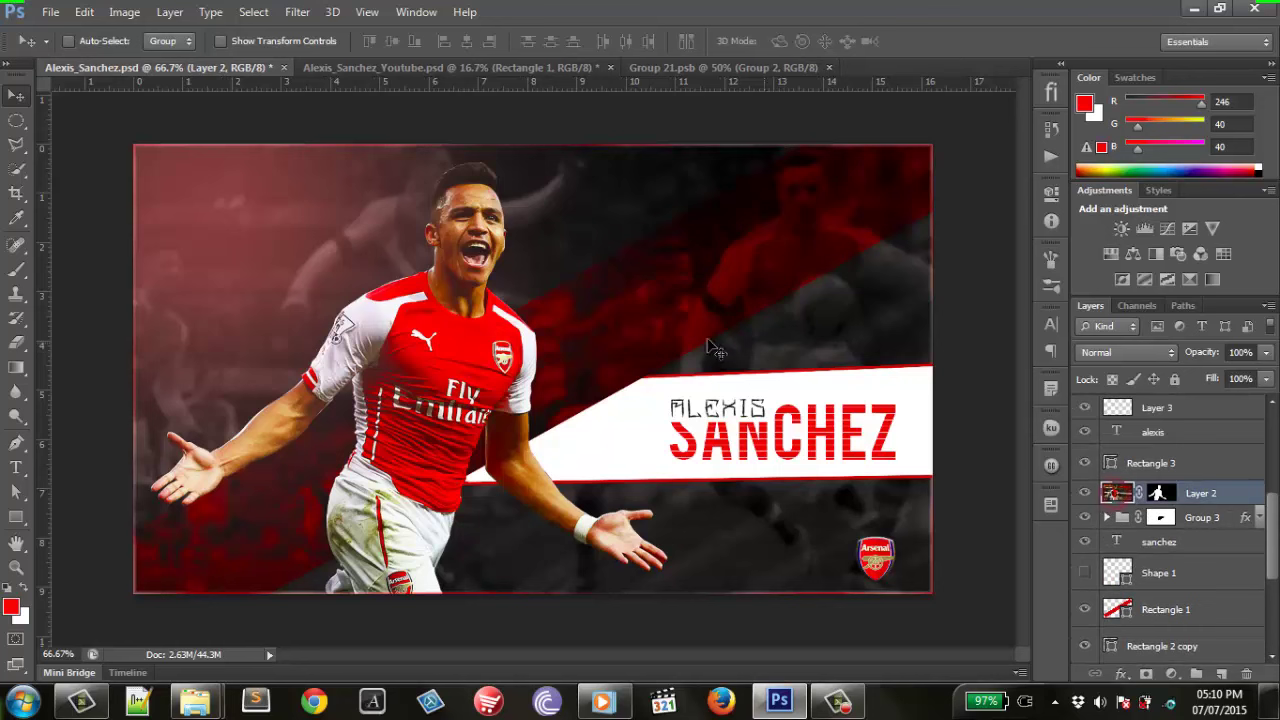
click(529, 68)
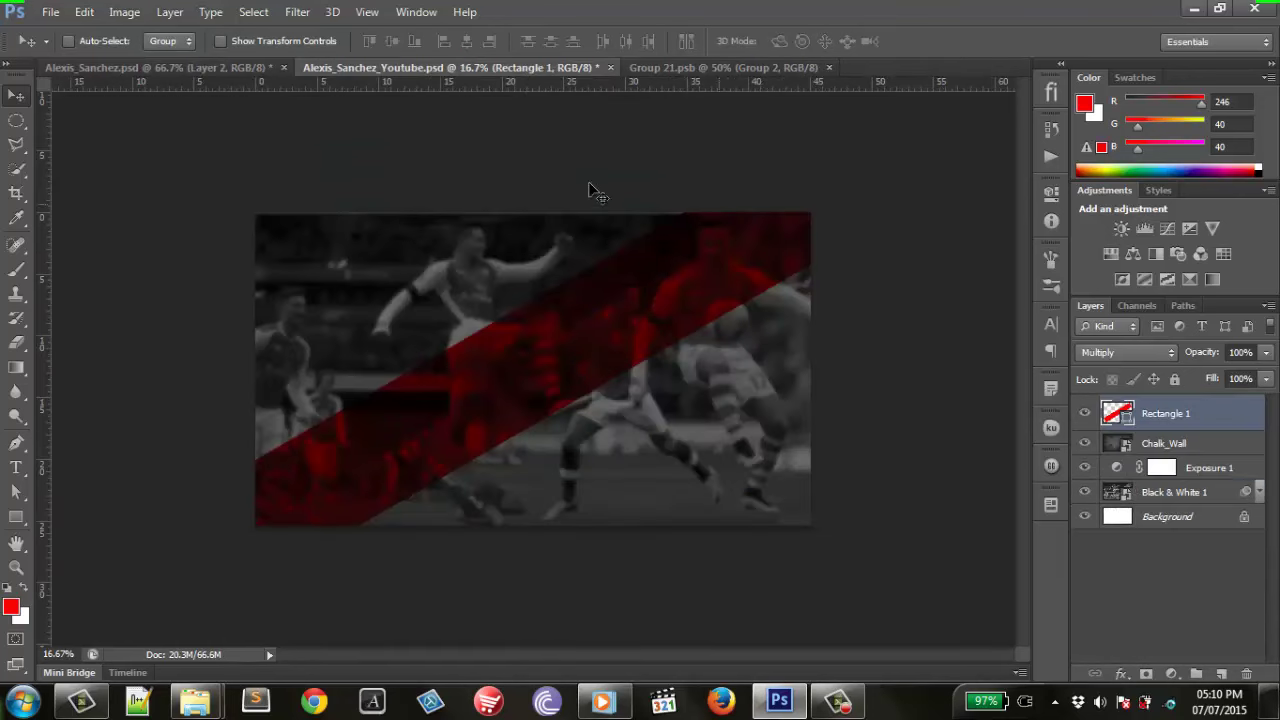
Drag the player cutout into the banner and convert Layer 1 to a smart object.
mouse_move(588, 190)
mouse_down()
mouse_move(480, 147)
mouse_move(529, 338)
mouse_move(418, 352)
mouse_up()
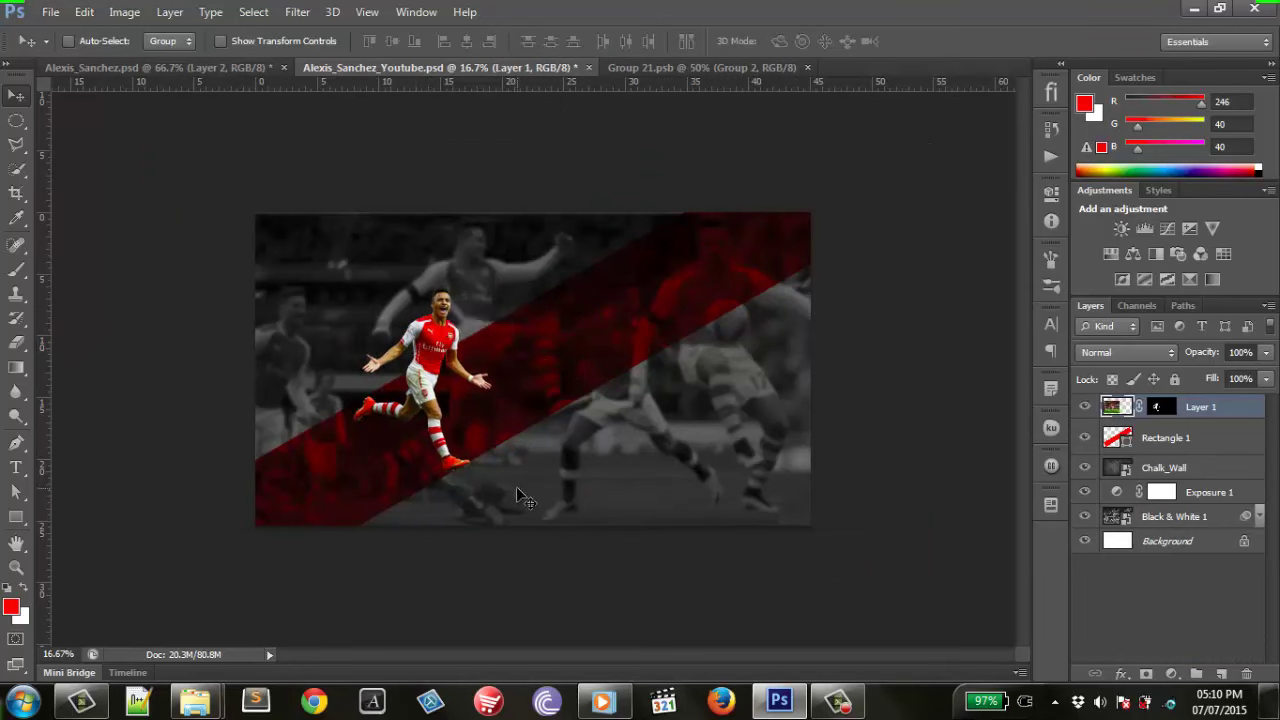
right_click(1238, 408)
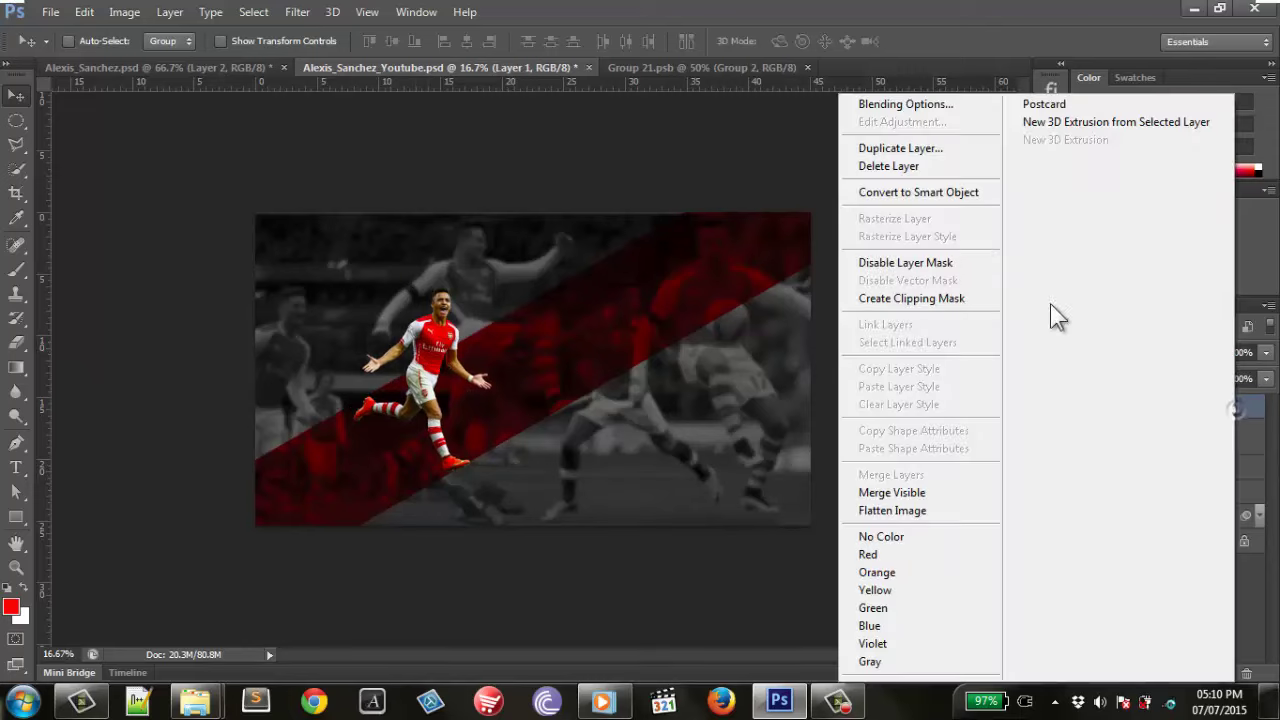
click(901, 189)
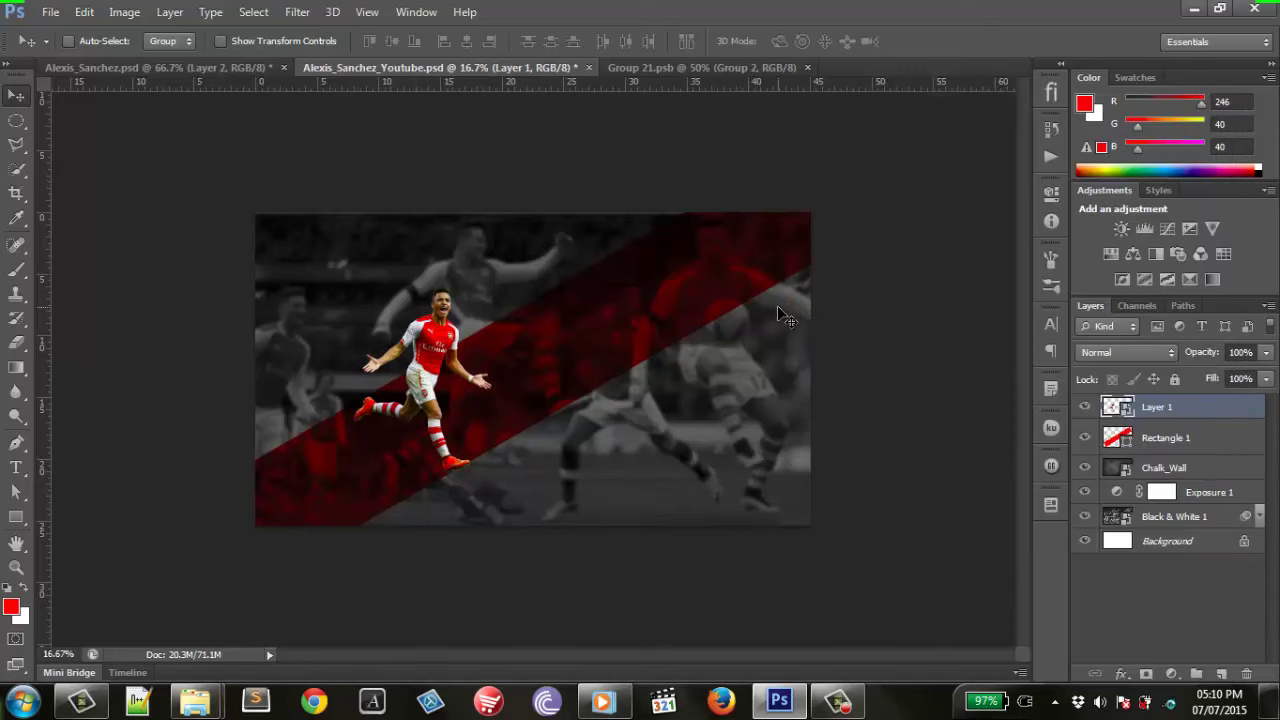
Scale the player to about 280% and commit the transform.
key(ctrl+t)
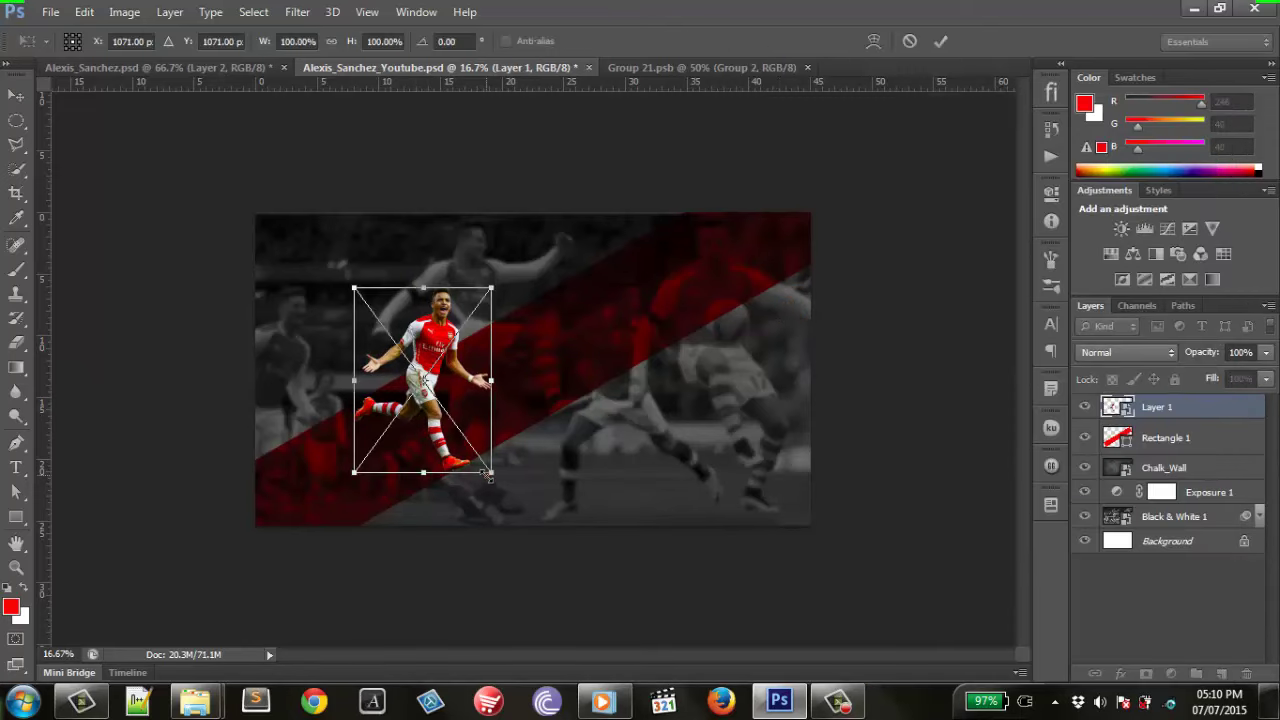
drag(487, 476, 603, 625)
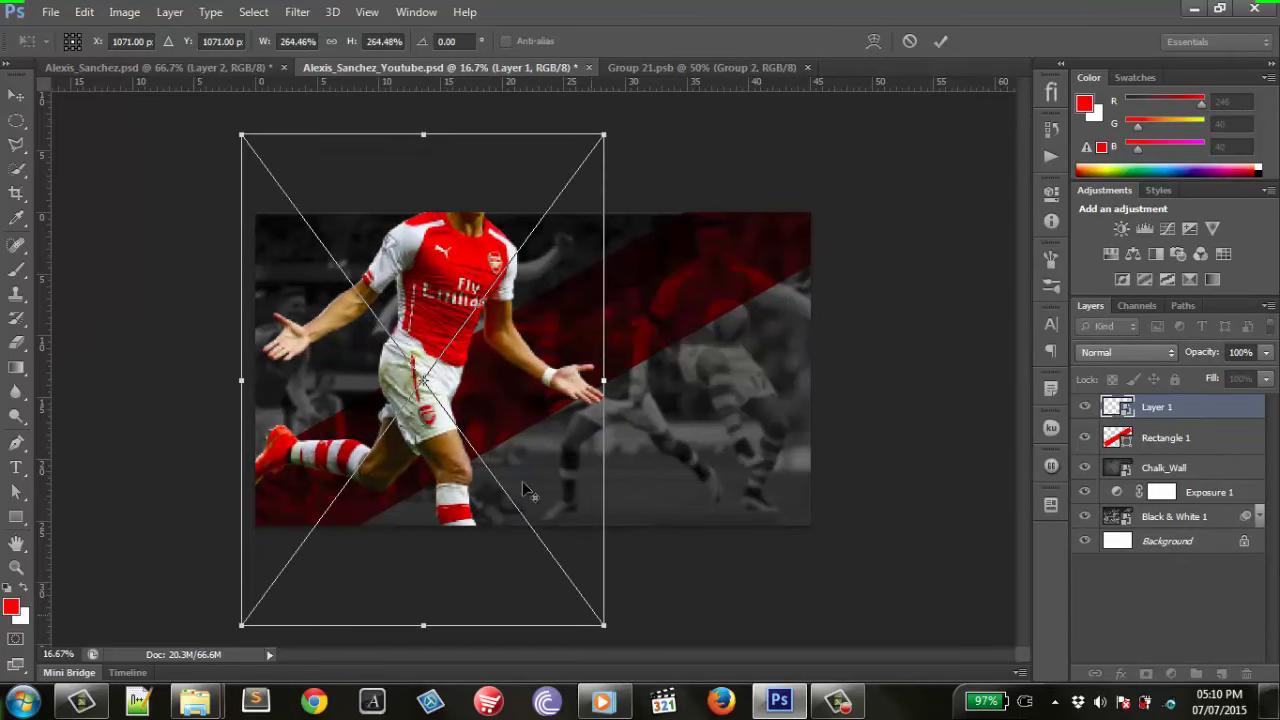
drag(443, 290, 447, 389)
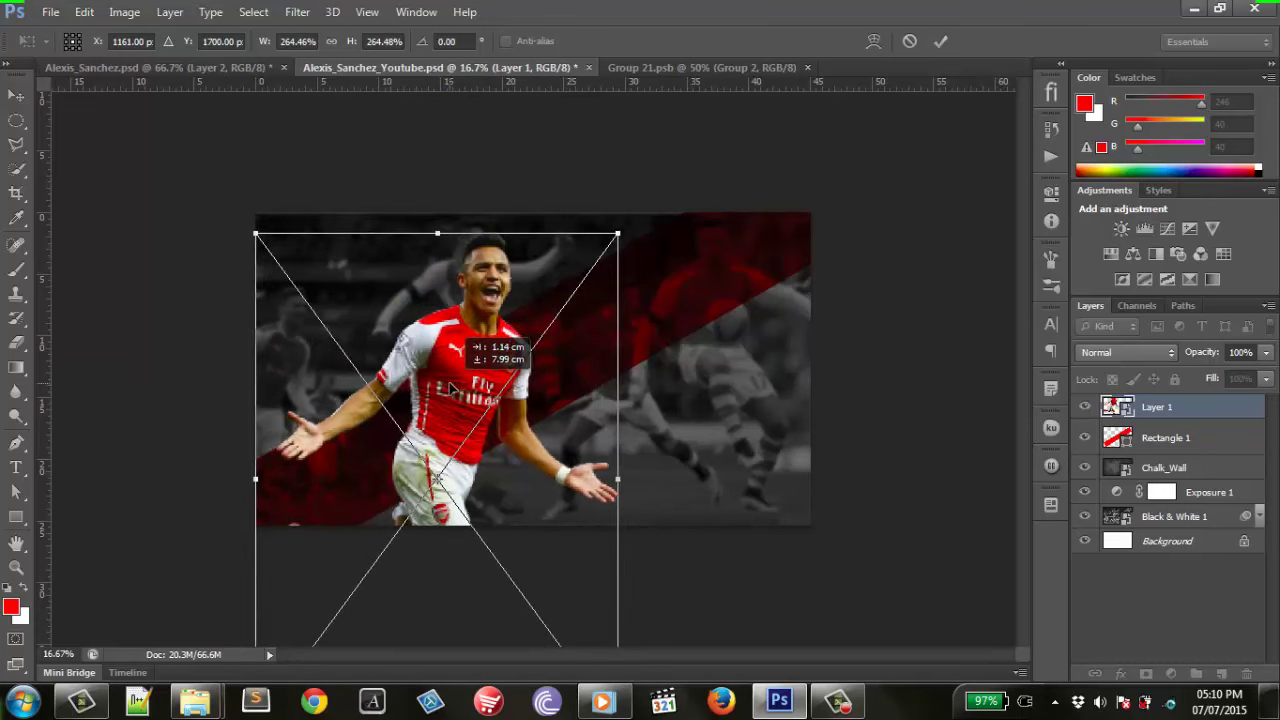
drag(447, 389, 457, 389)
drag(620, 230, 630, 225)
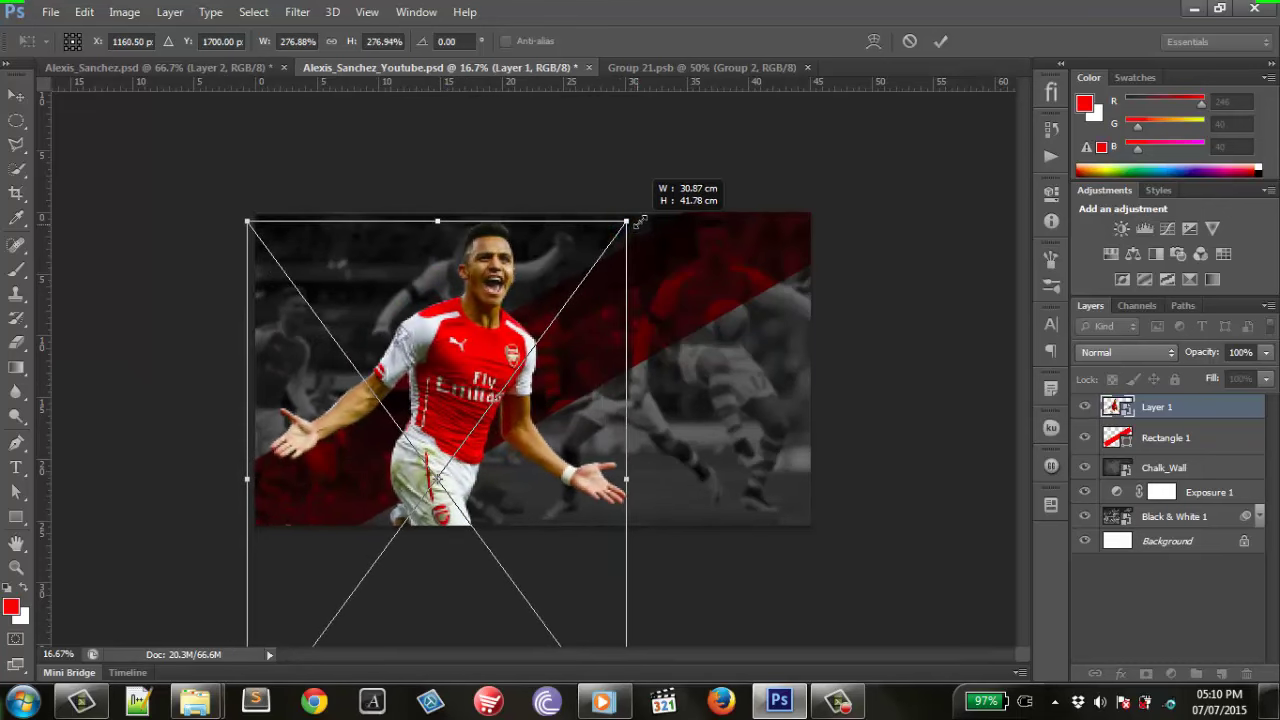
drag(630, 226, 629, 218)
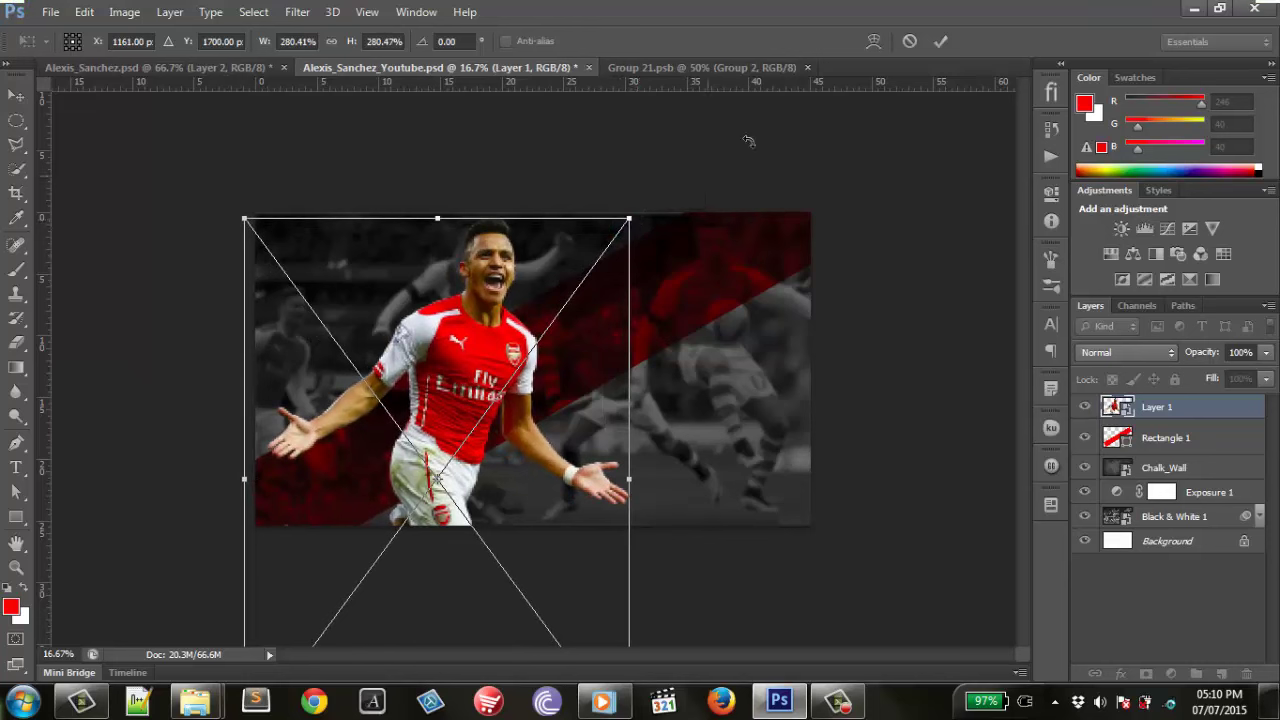
click(933, 40)
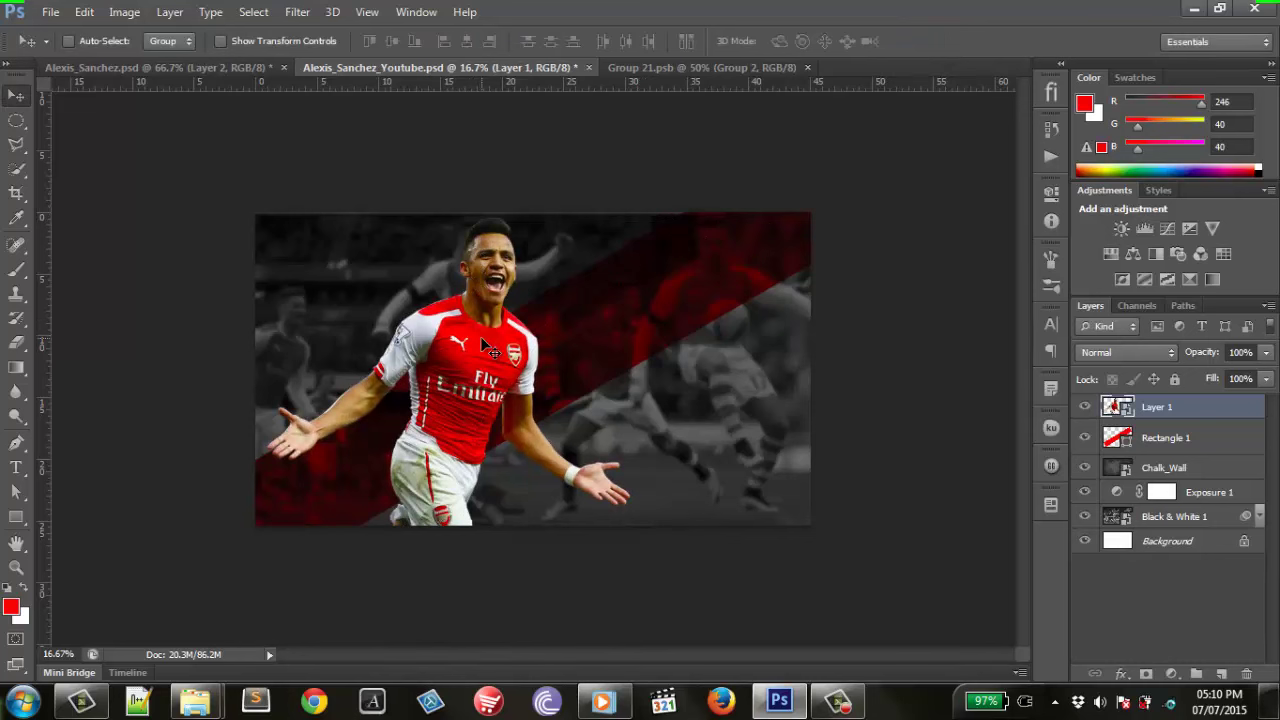
Reposition the enlarged player on the left, nudging him right with Shift+Right.
drag(481, 337, 473, 357)
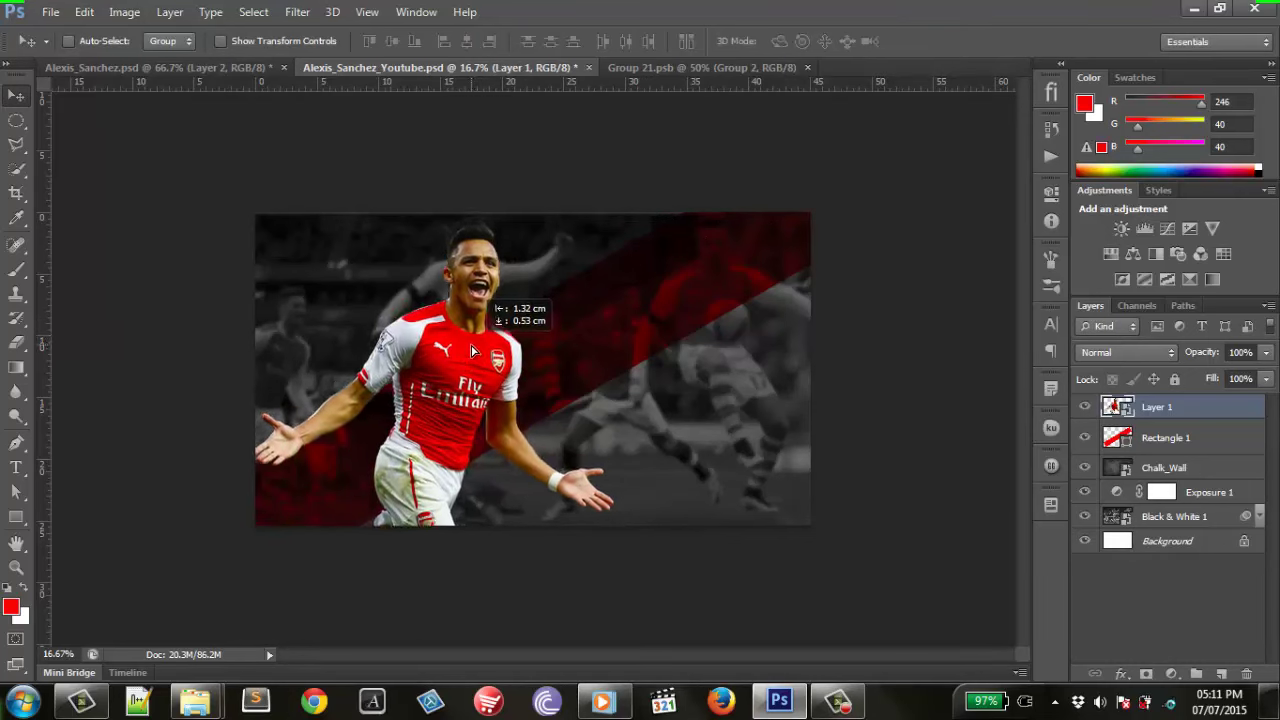
key(shift+Right)
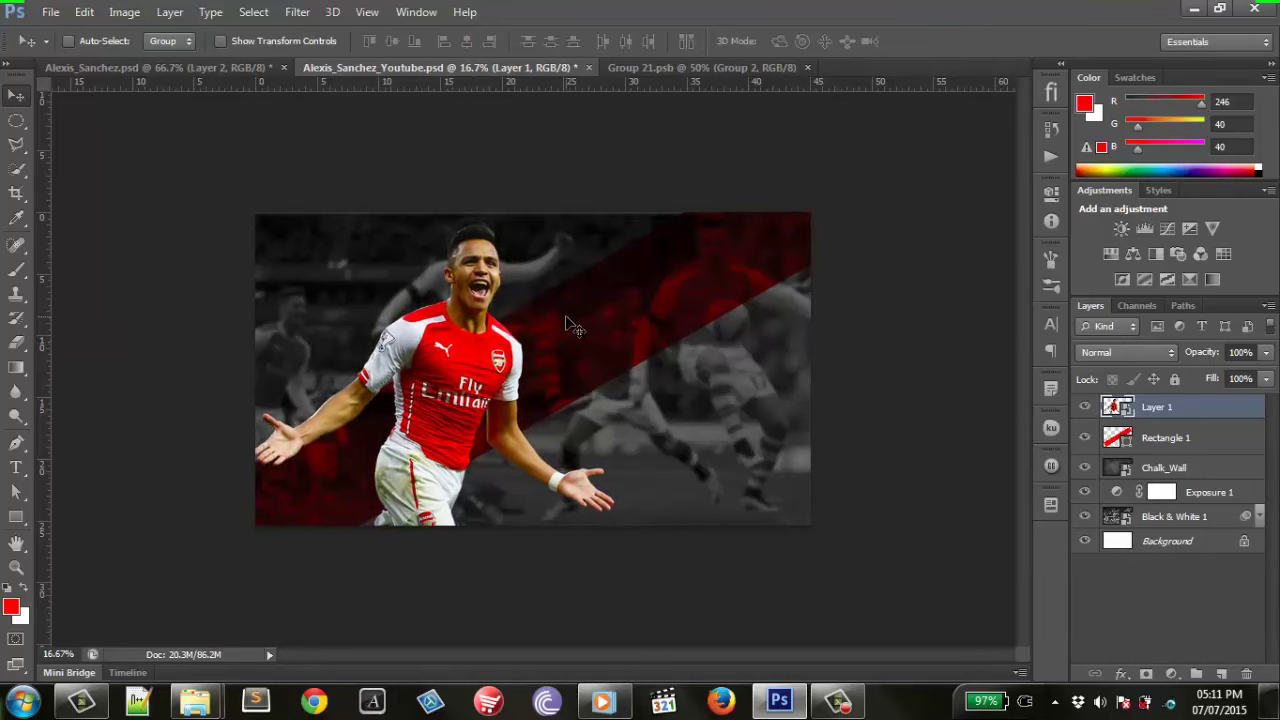
key(shift+Right)
key(shift+Right)
key(shift+Right)
key(shift+Right)
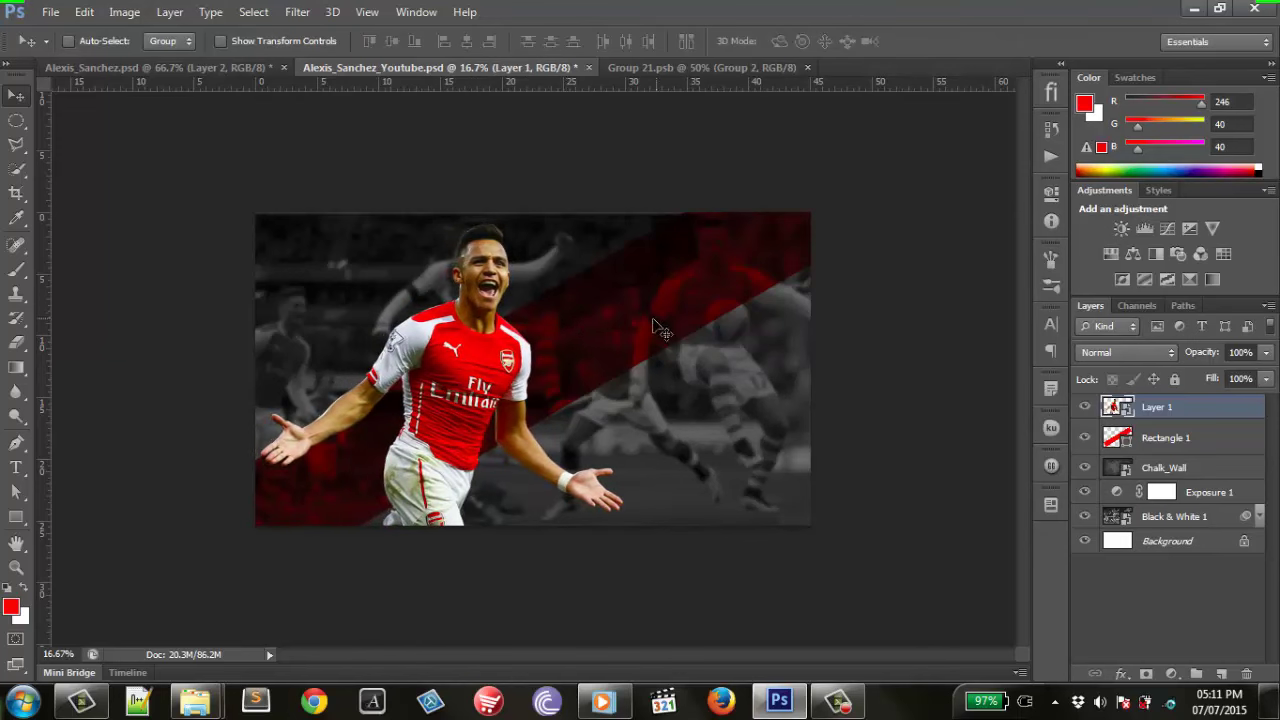
click(16, 443)
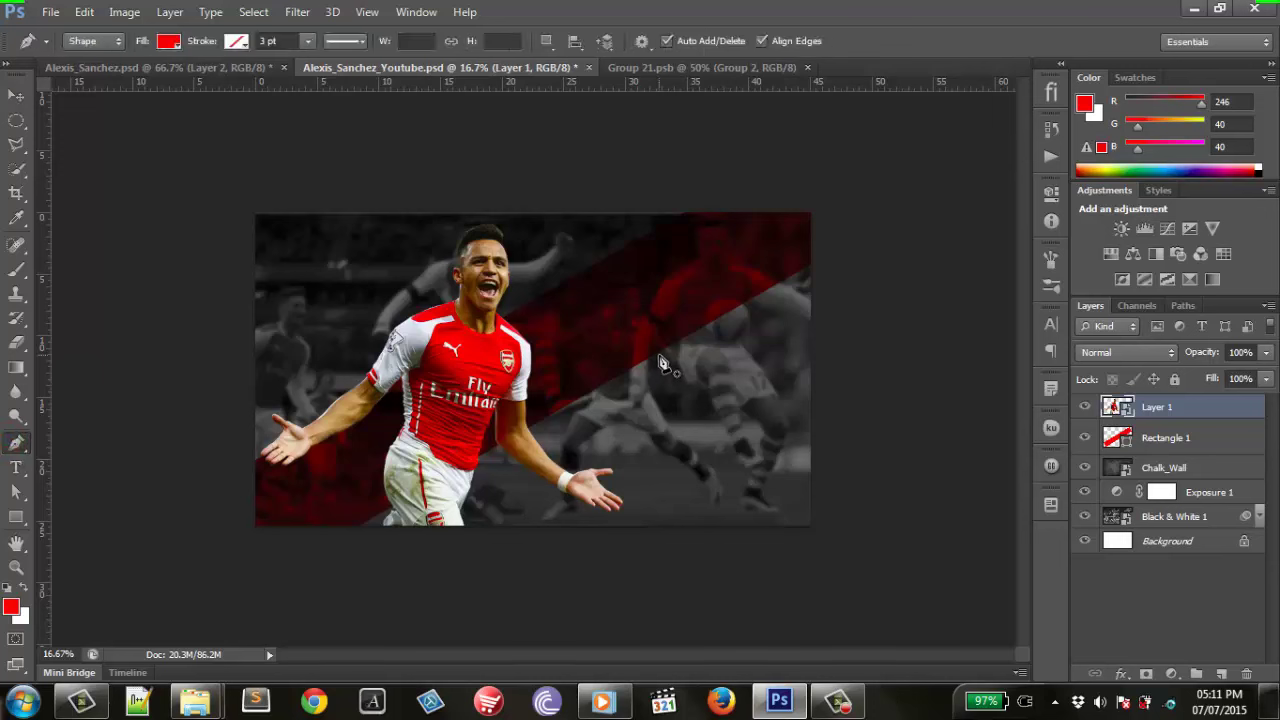
Draw a closed red four-cornered shape with a slanted left edge from the player's arm past the right edge.
click(827, 357)
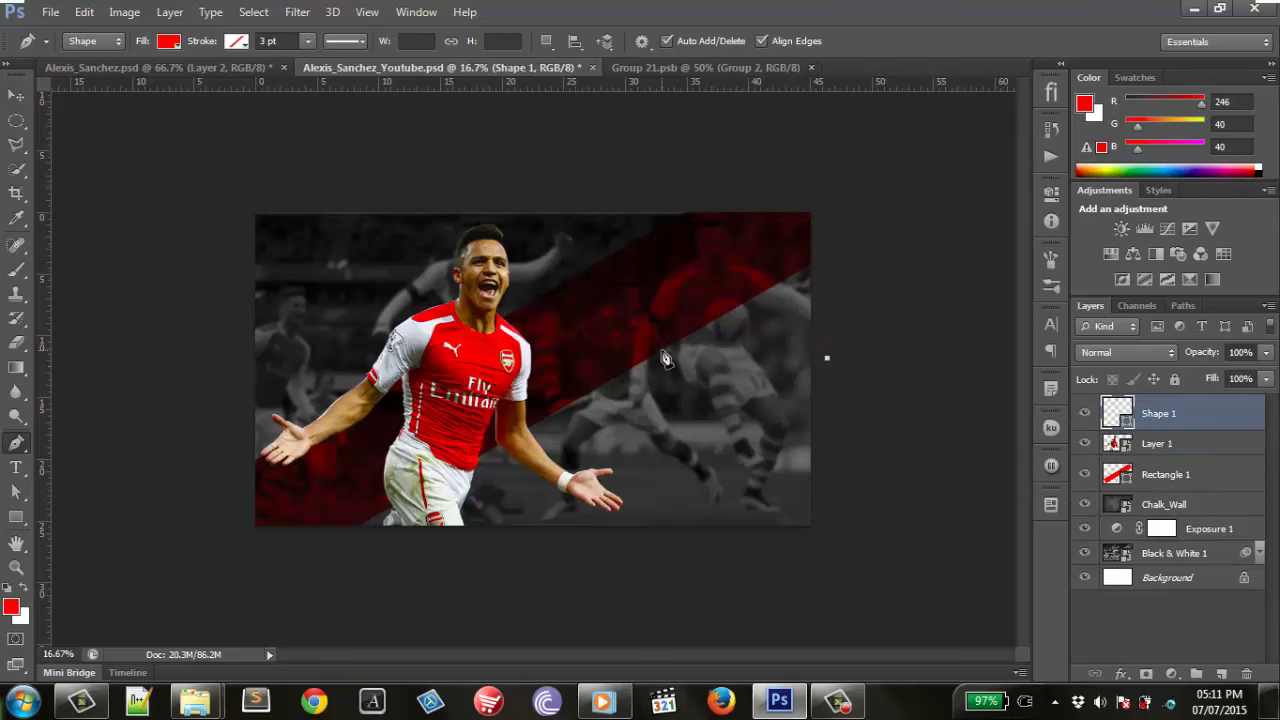
click(663, 358)
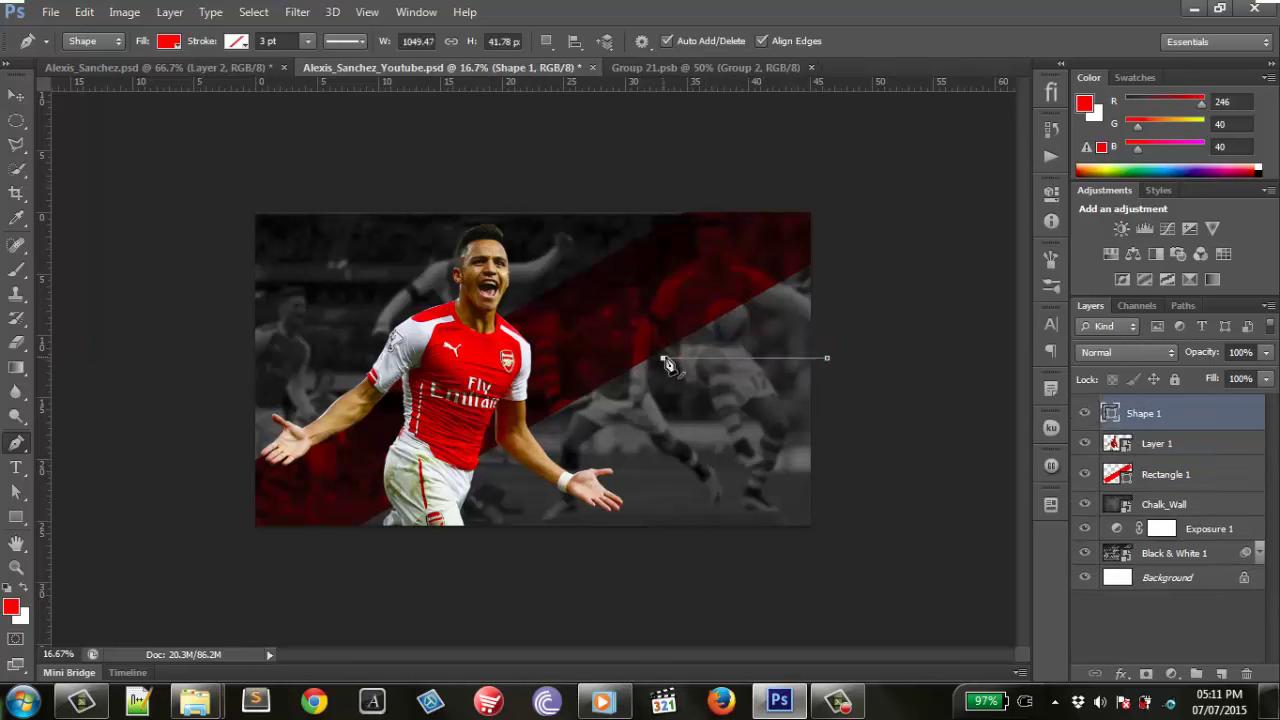
key(ctrl+z)
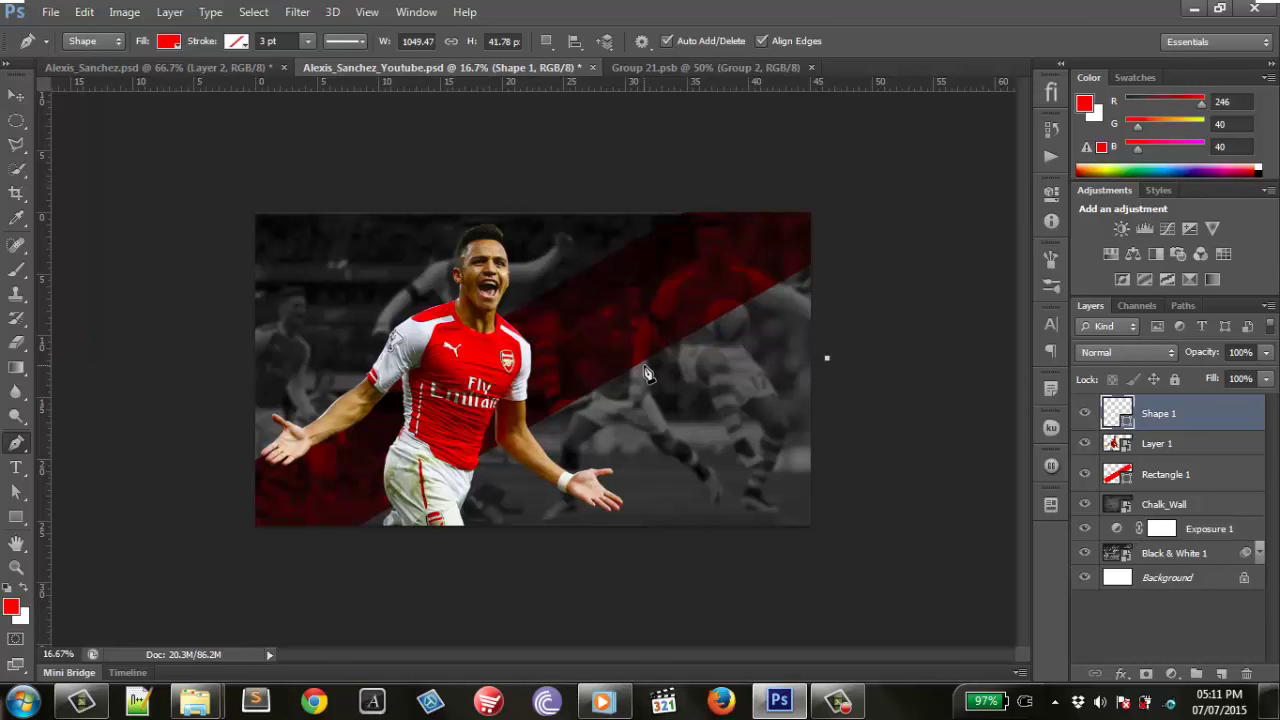
click(638, 358)
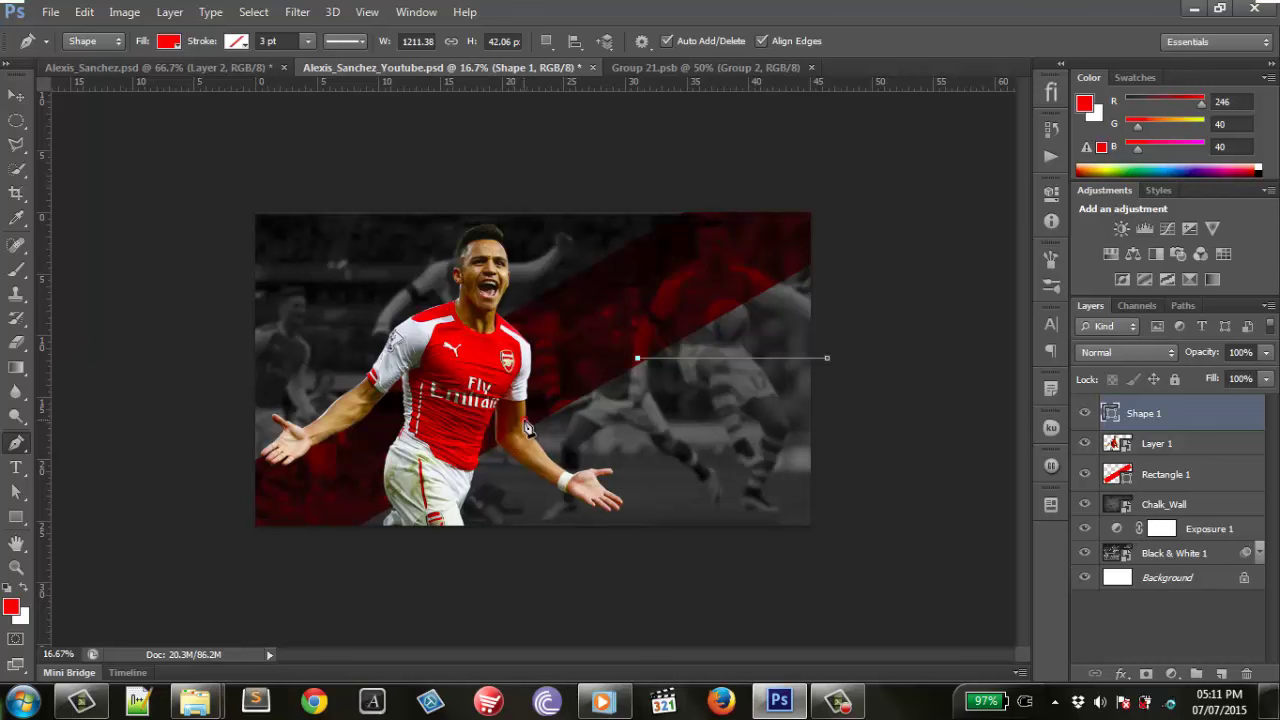
click(576, 420)
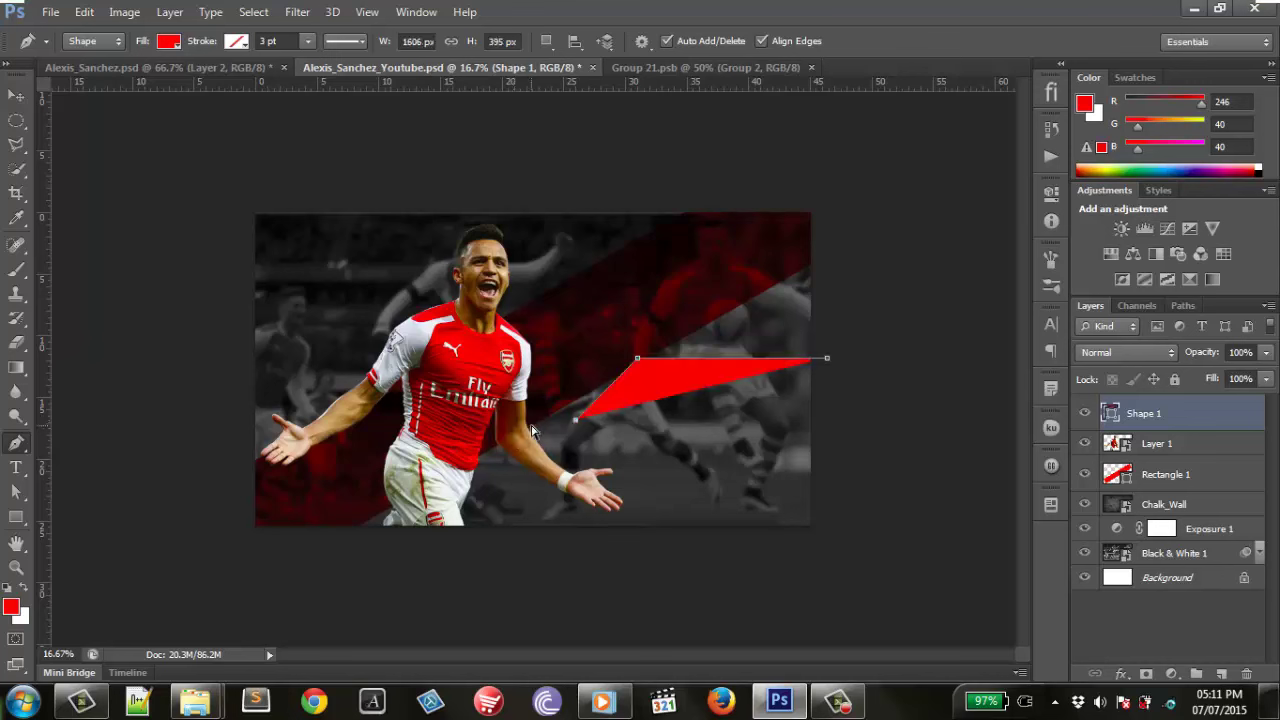
key(ctrl+z)
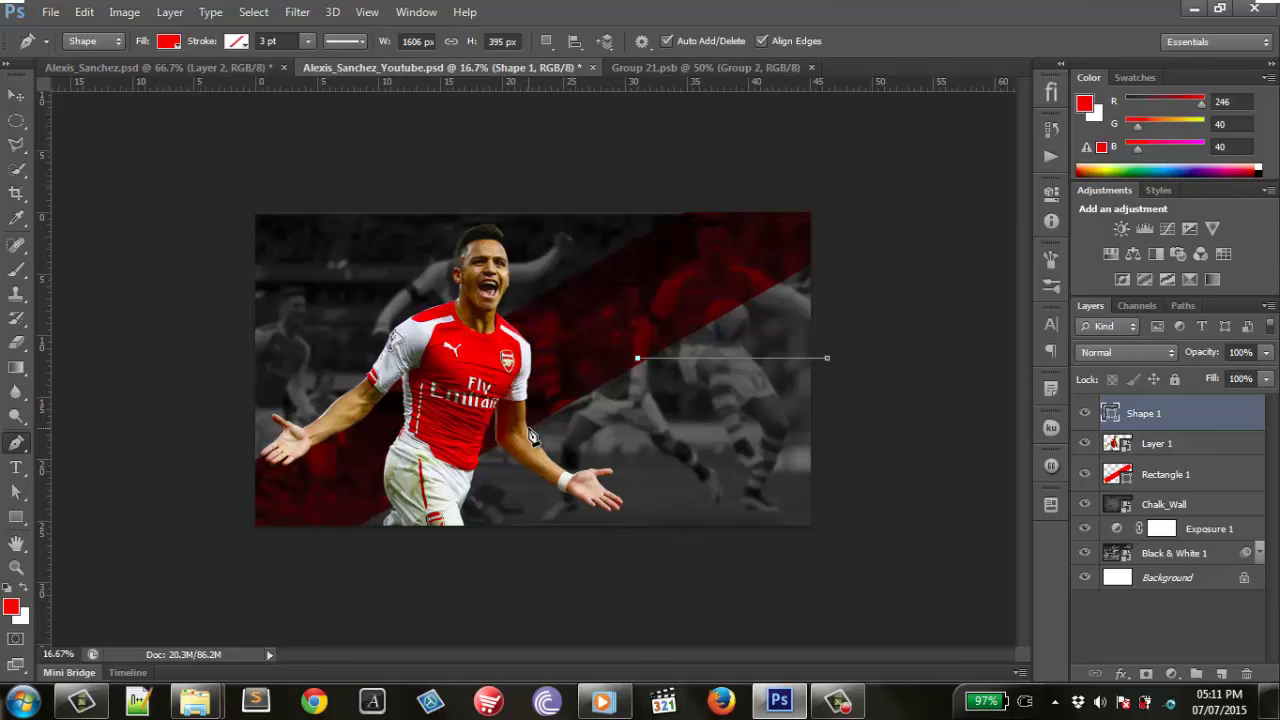
click(528, 425)
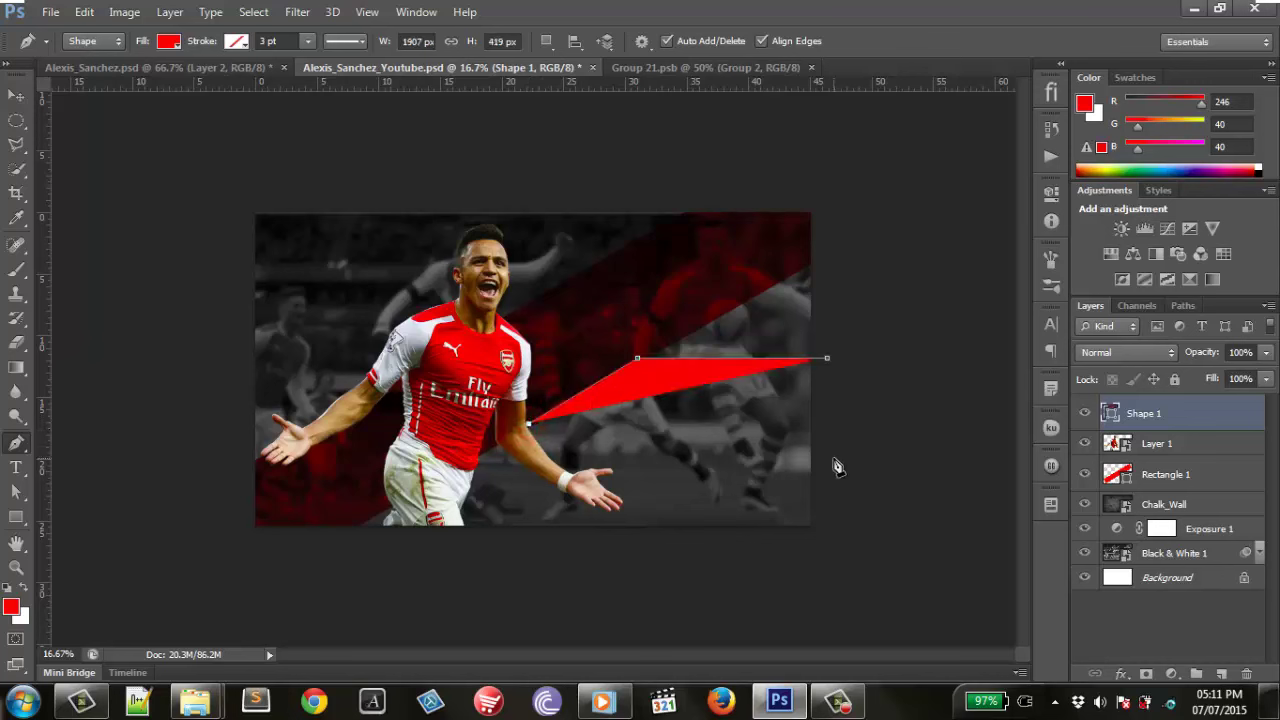
click(838, 424)
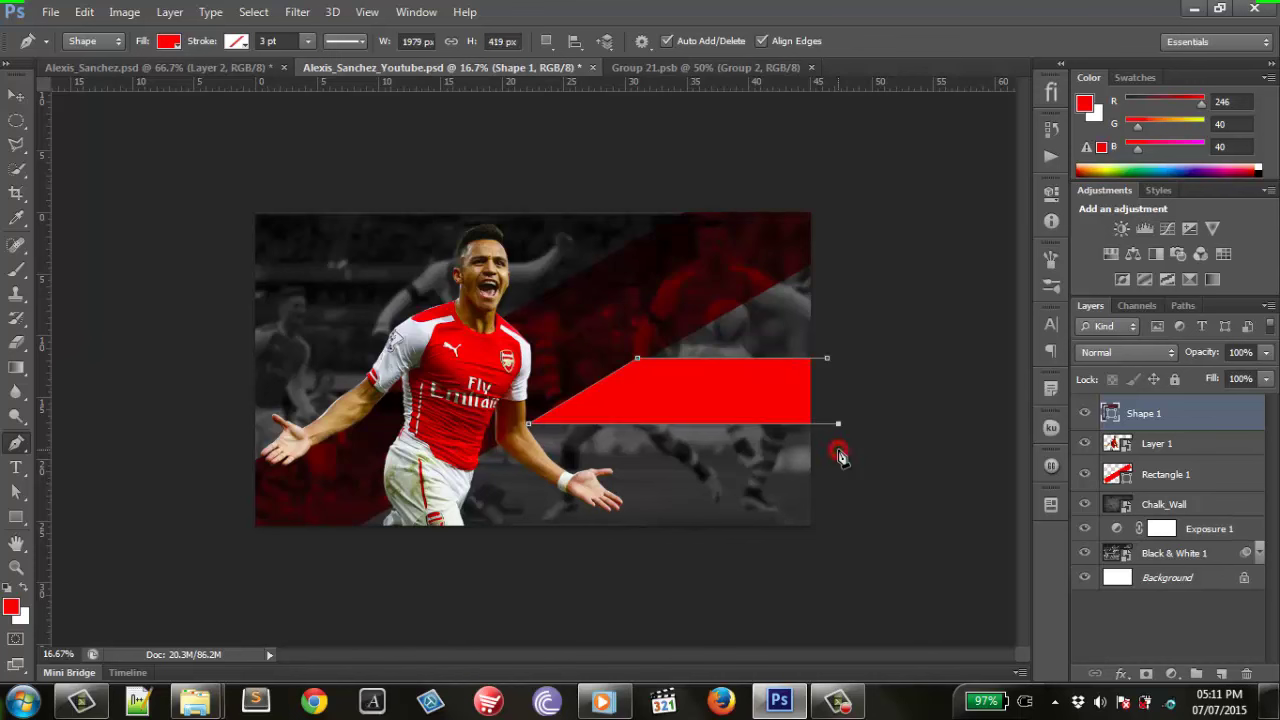
click(827, 361)
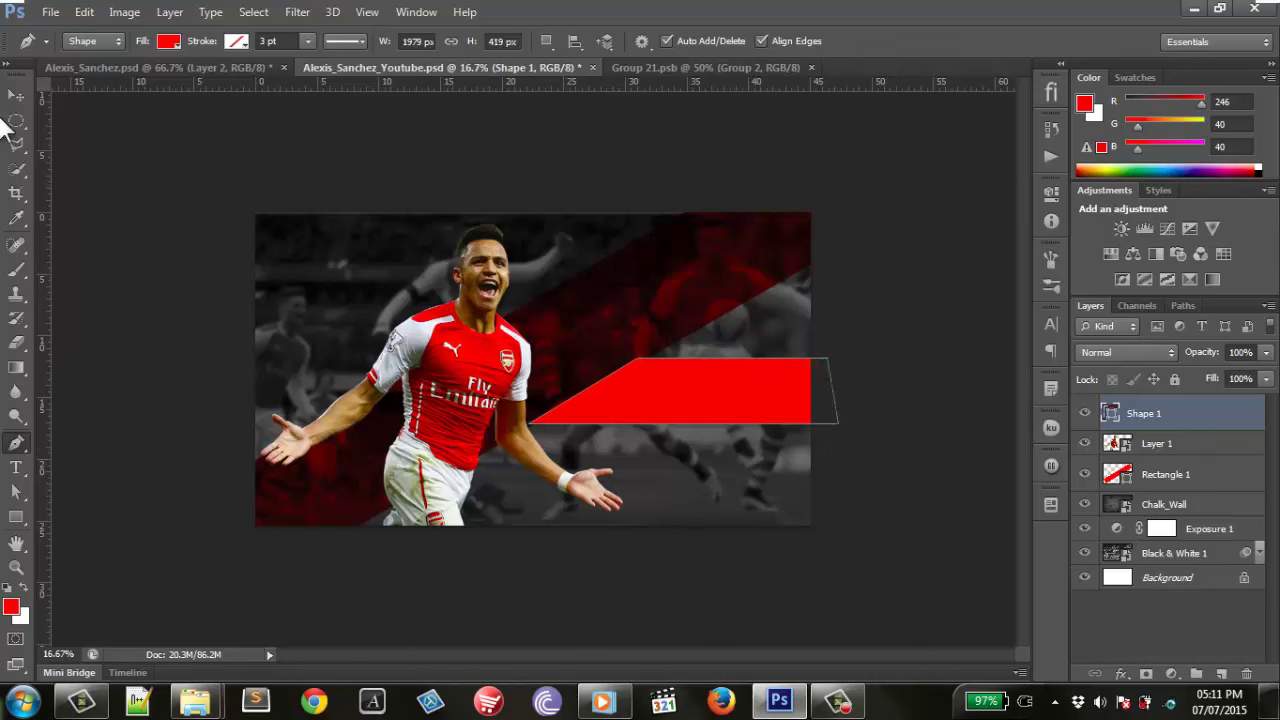
click(15, 95)
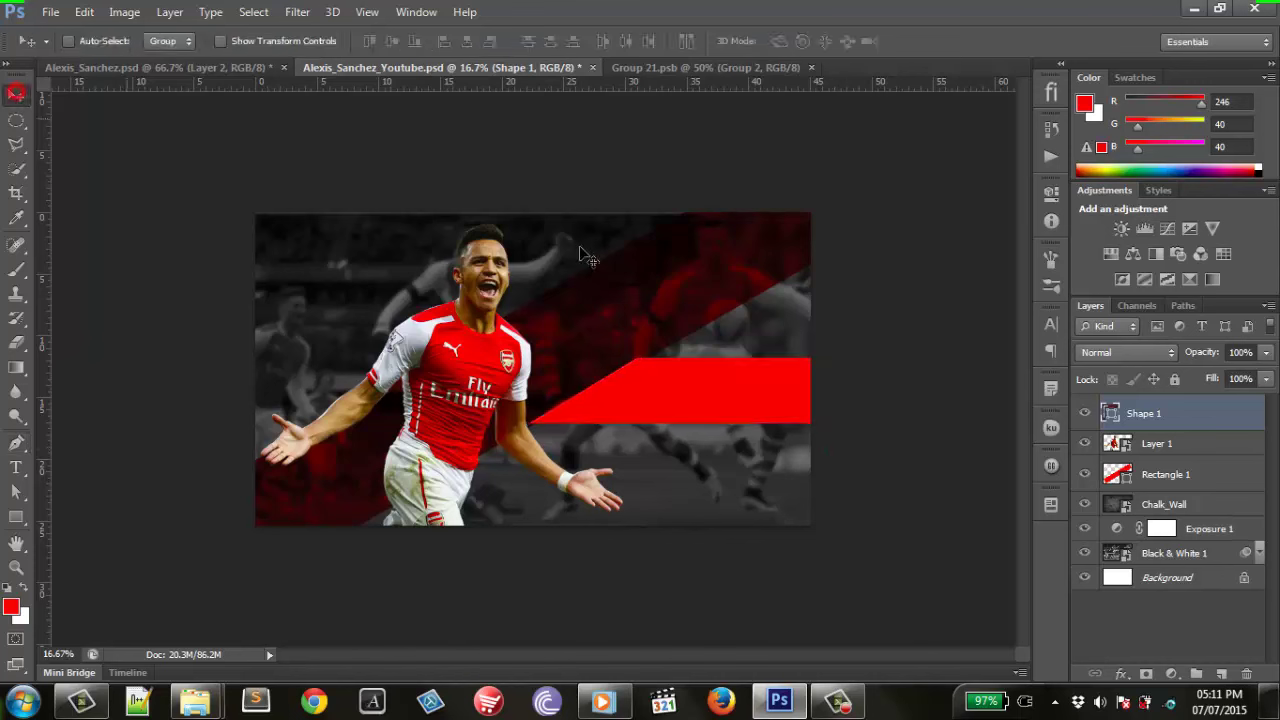
Change the Shape 1 plate's fill colour to white.
double_click(1113, 413)
drag(603, 234, 566, 205)
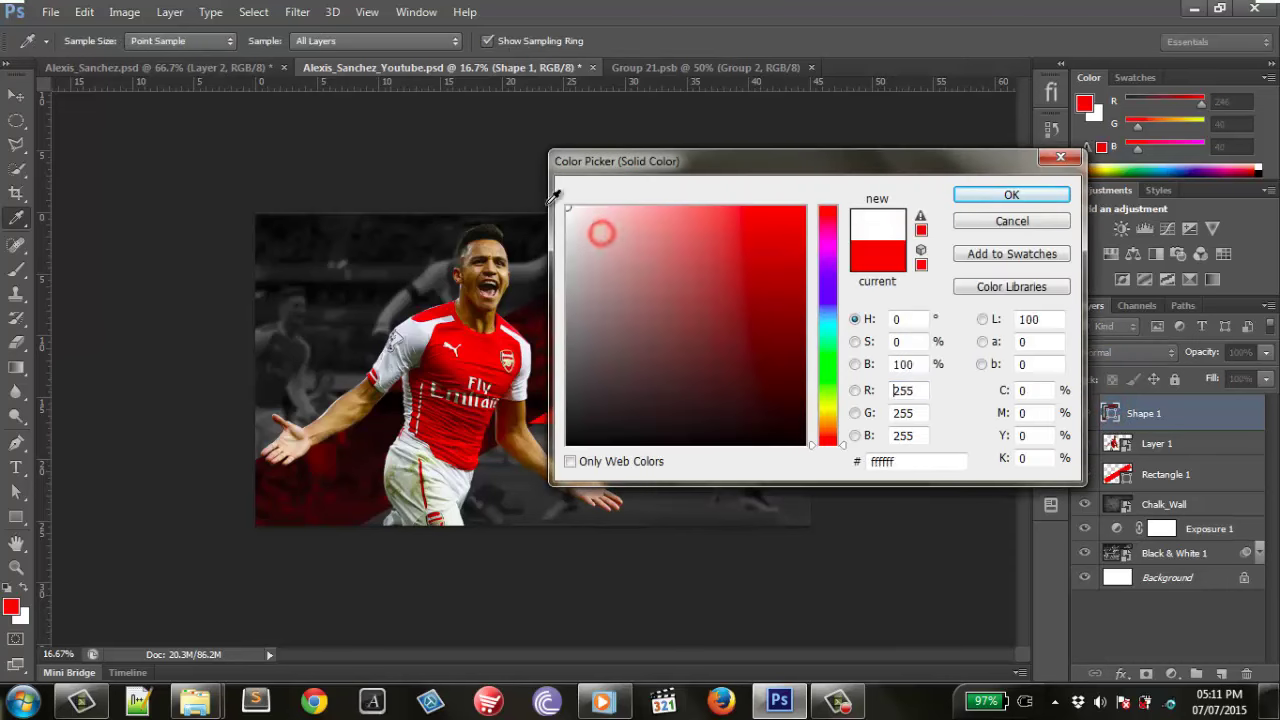
click(1011, 195)
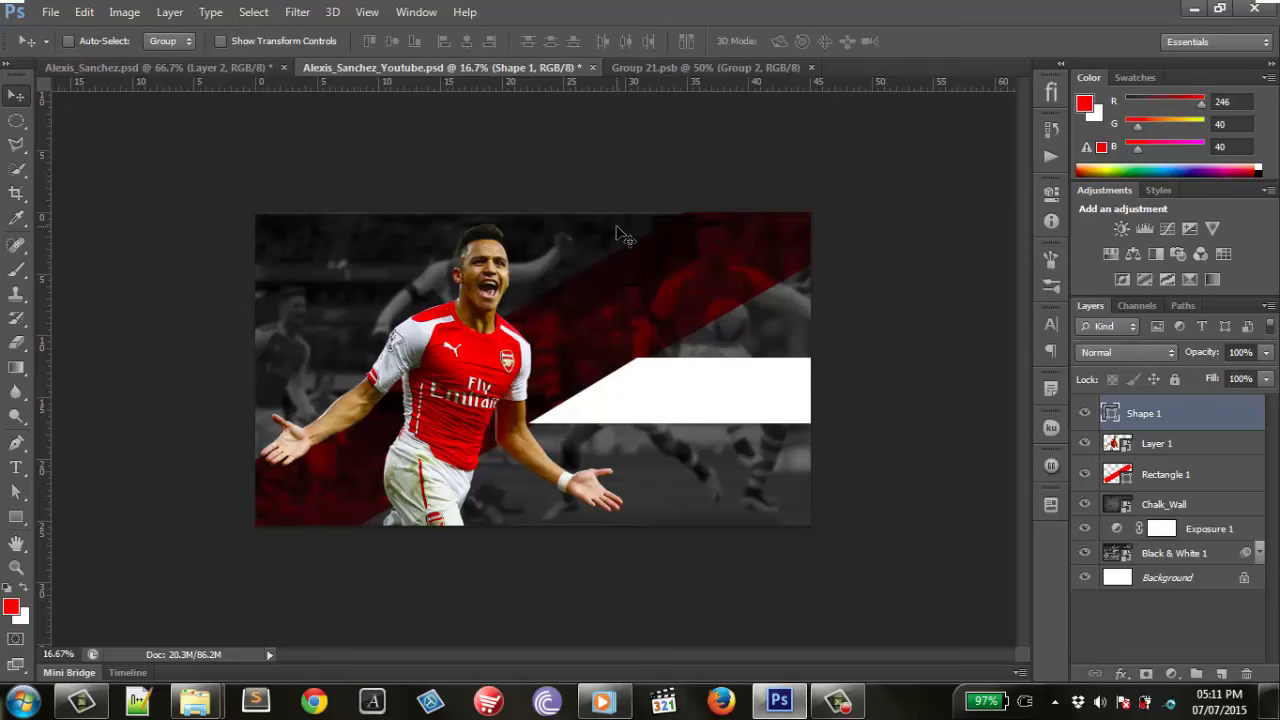
key(ctrl+plus)
key(ctrl+plus)
key(ctrl+plus)
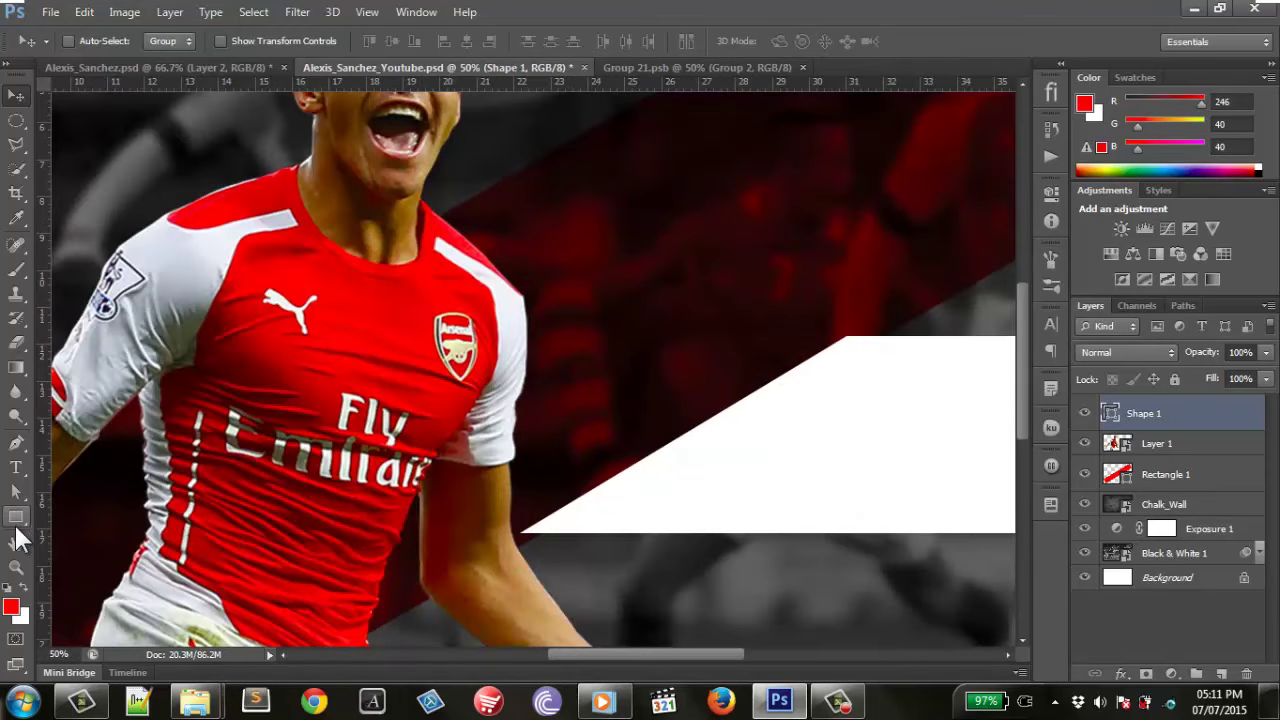
Drag the plate's top-left and bottom-left anchors right so the slant matches the band.
click(18, 492)
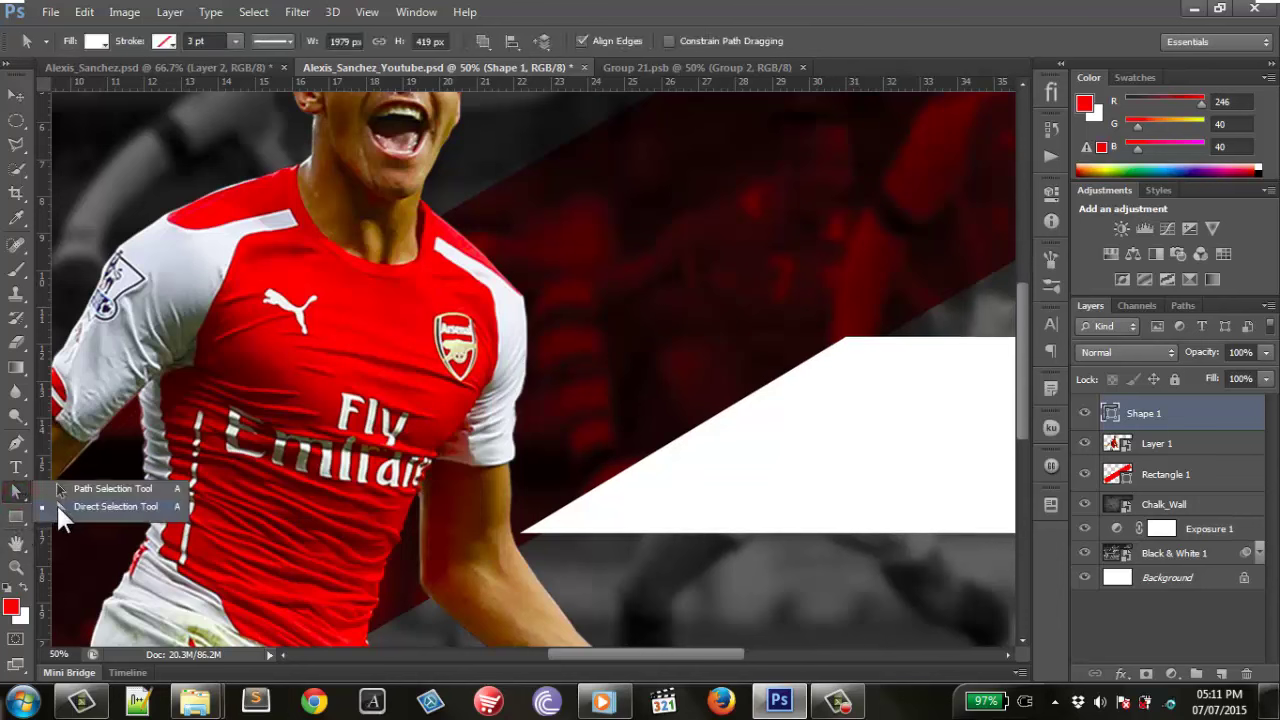
click(80, 505)
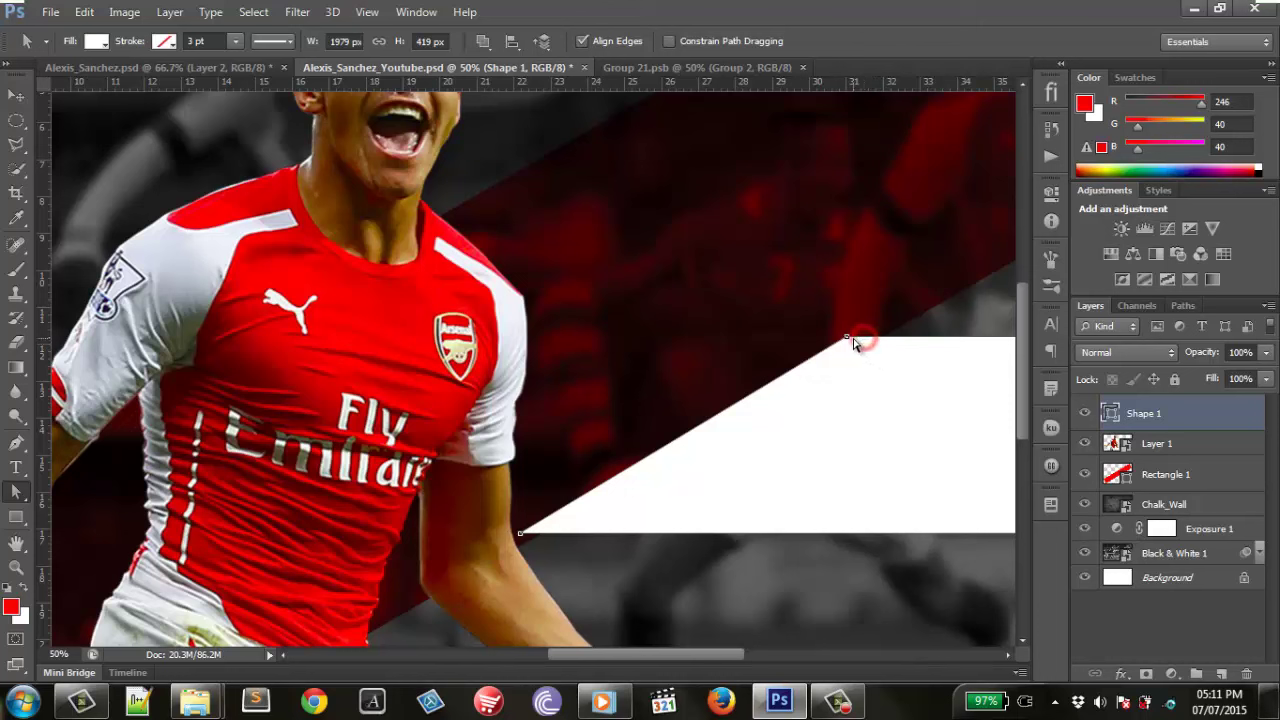
click(848, 341)
drag(847, 339, 880, 343)
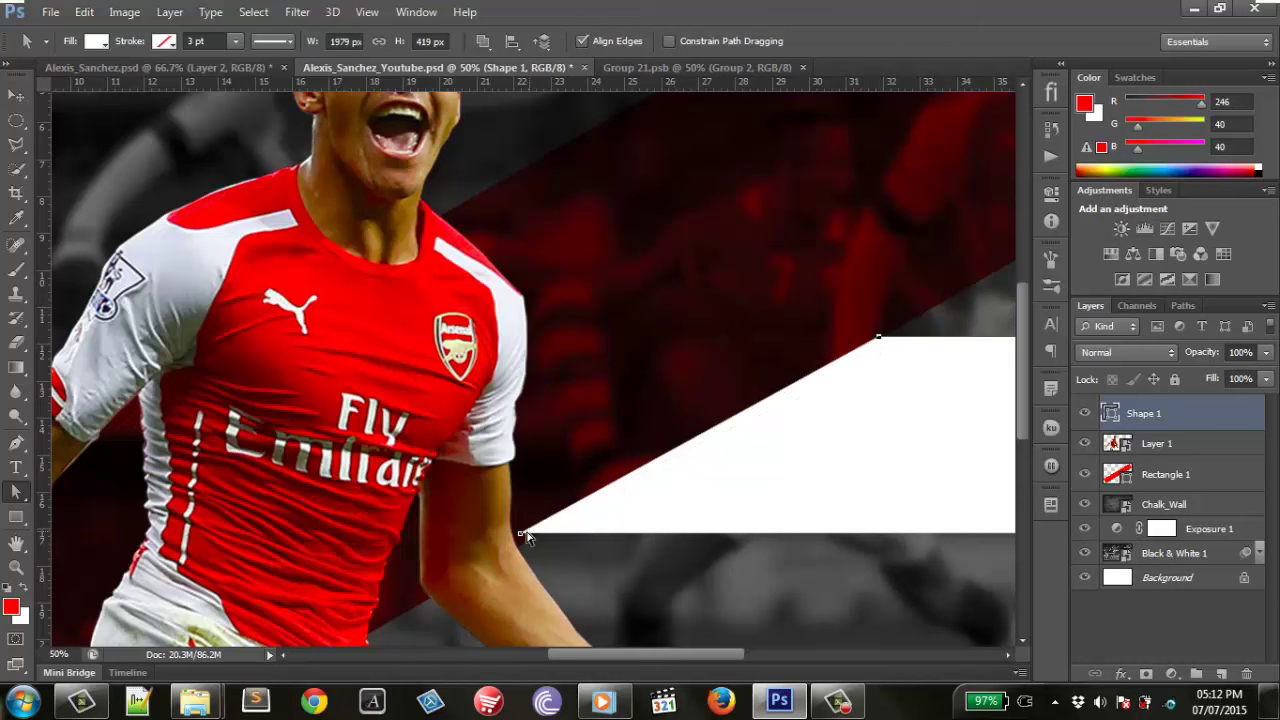
drag(519, 538, 542, 543)
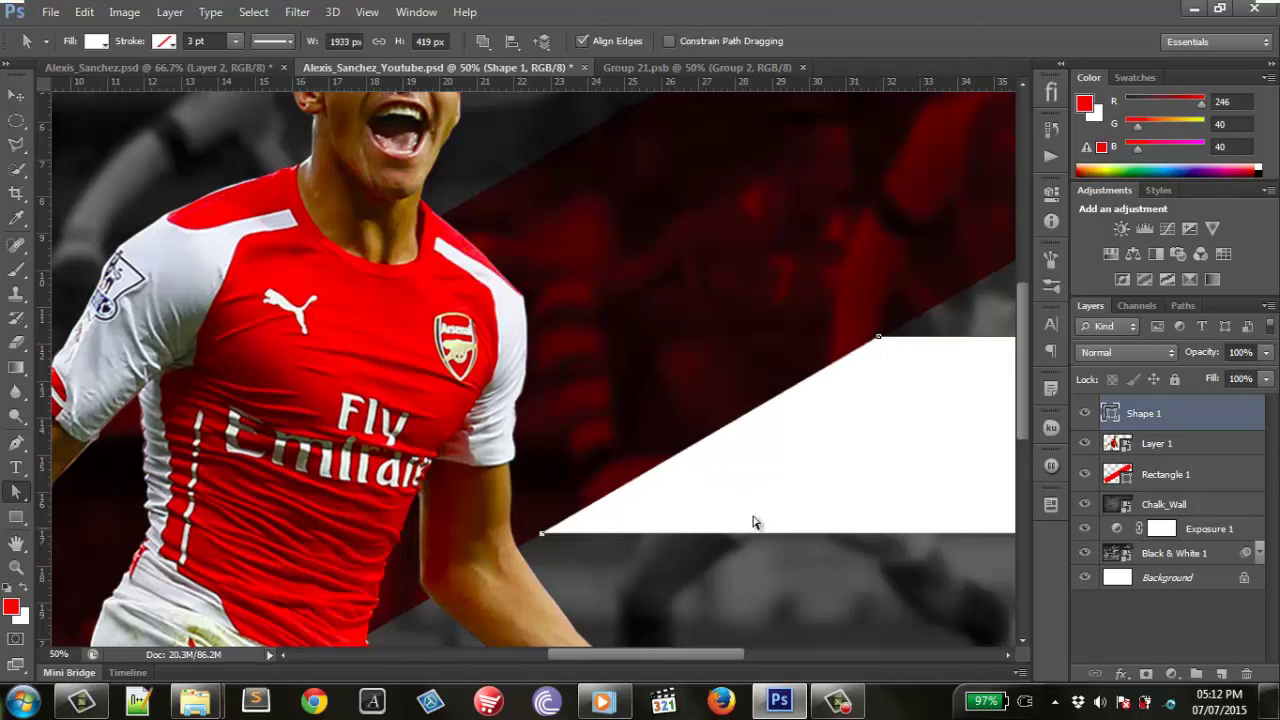
click(15, 95)
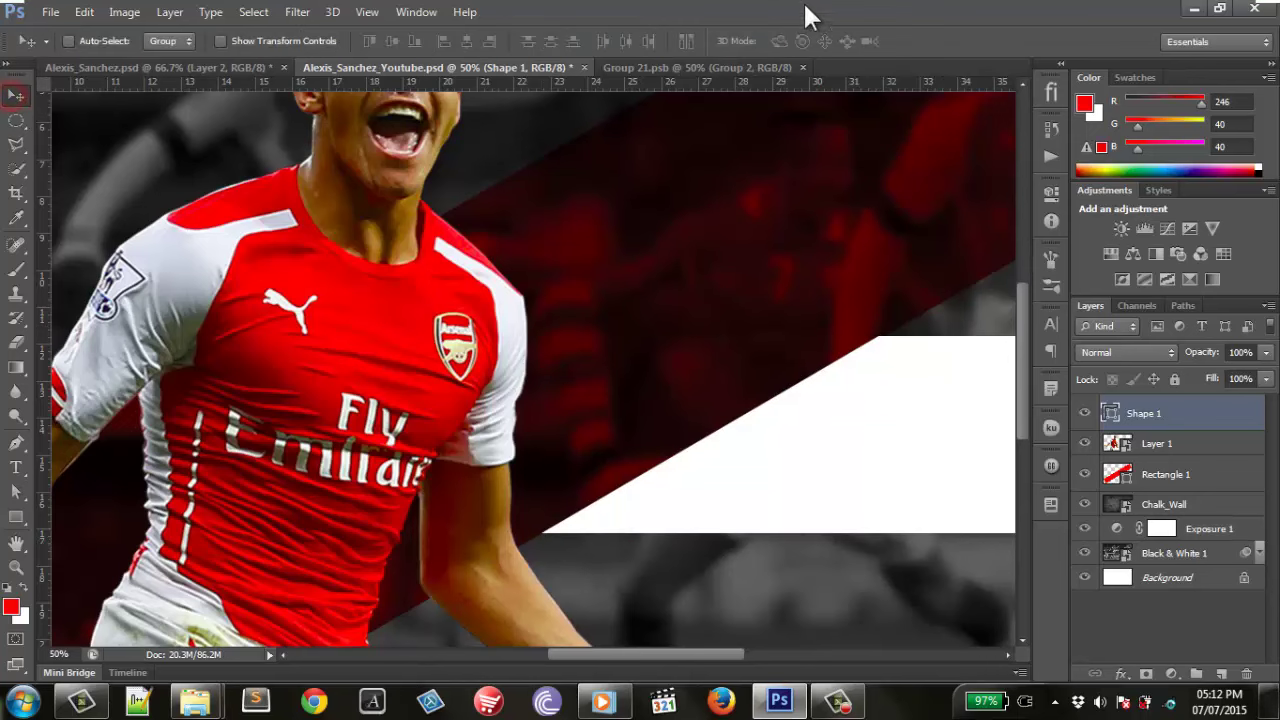
Set the white plate's stroke to the jersey red (#d40c0c) sampled with the eyedropper.
key(ctrl+minus)
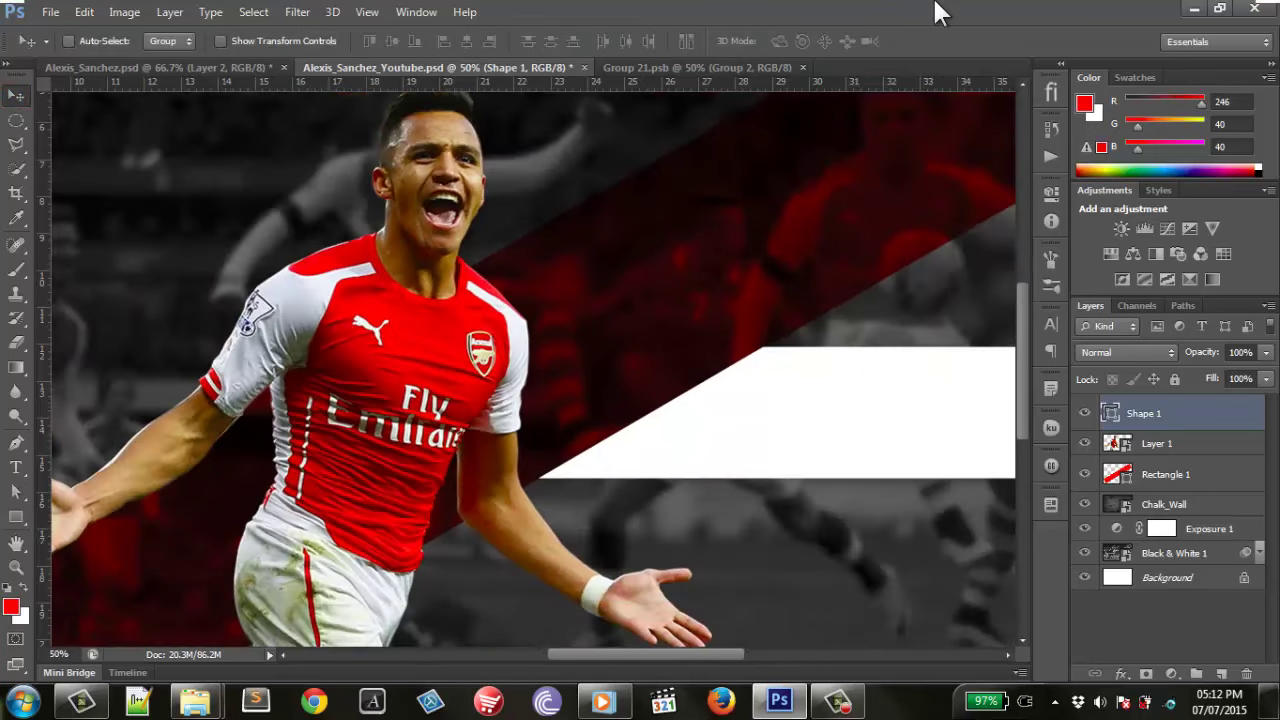
key(ctrl+minus)
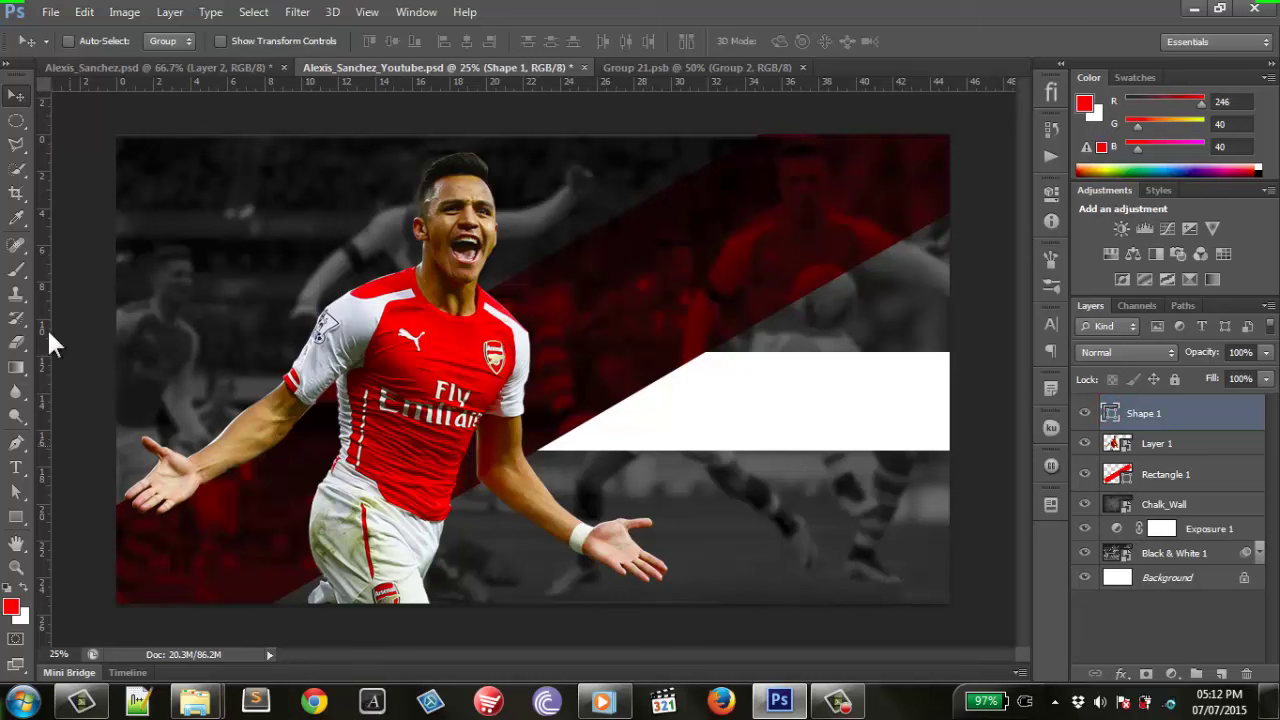
click(15, 517)
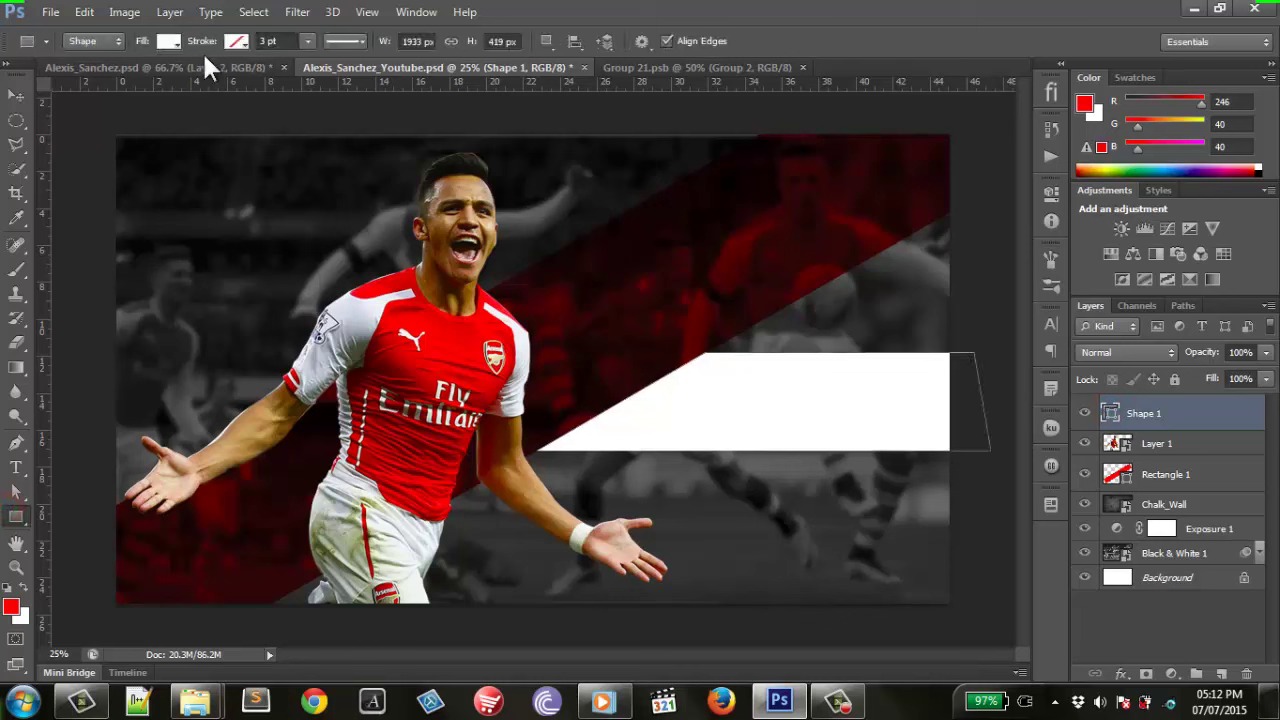
click(239, 44)
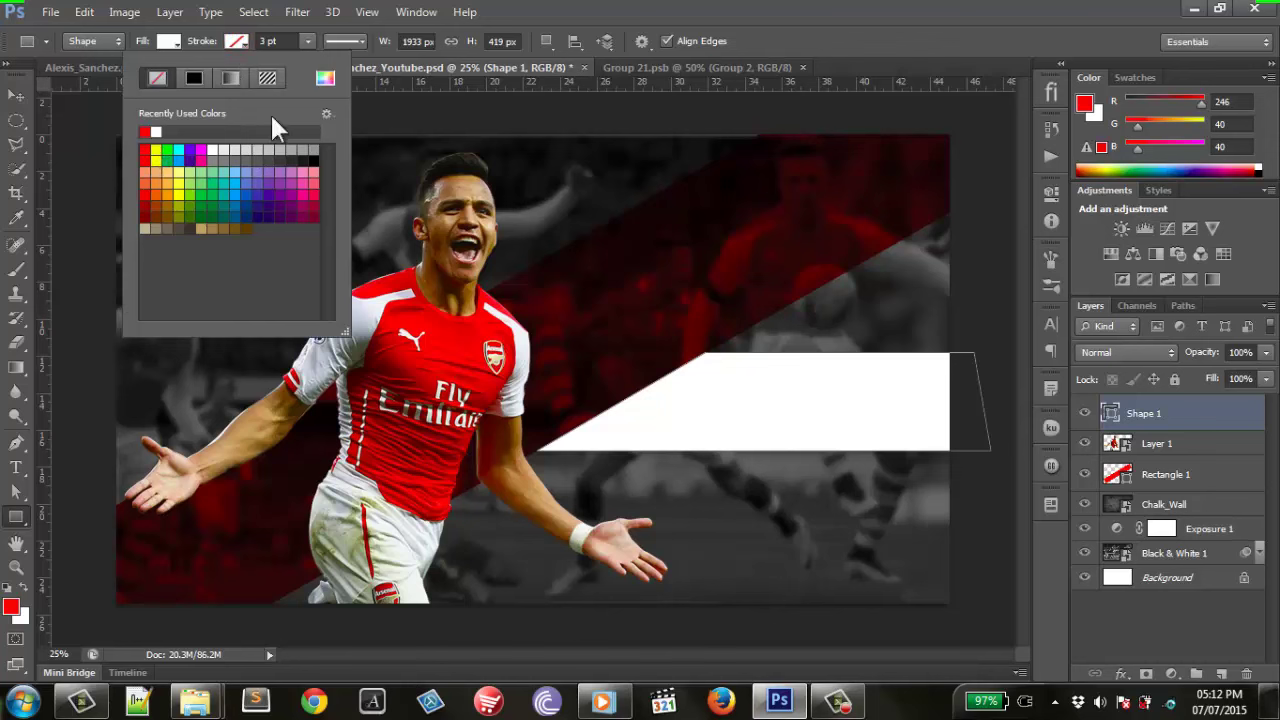
click(324, 80)
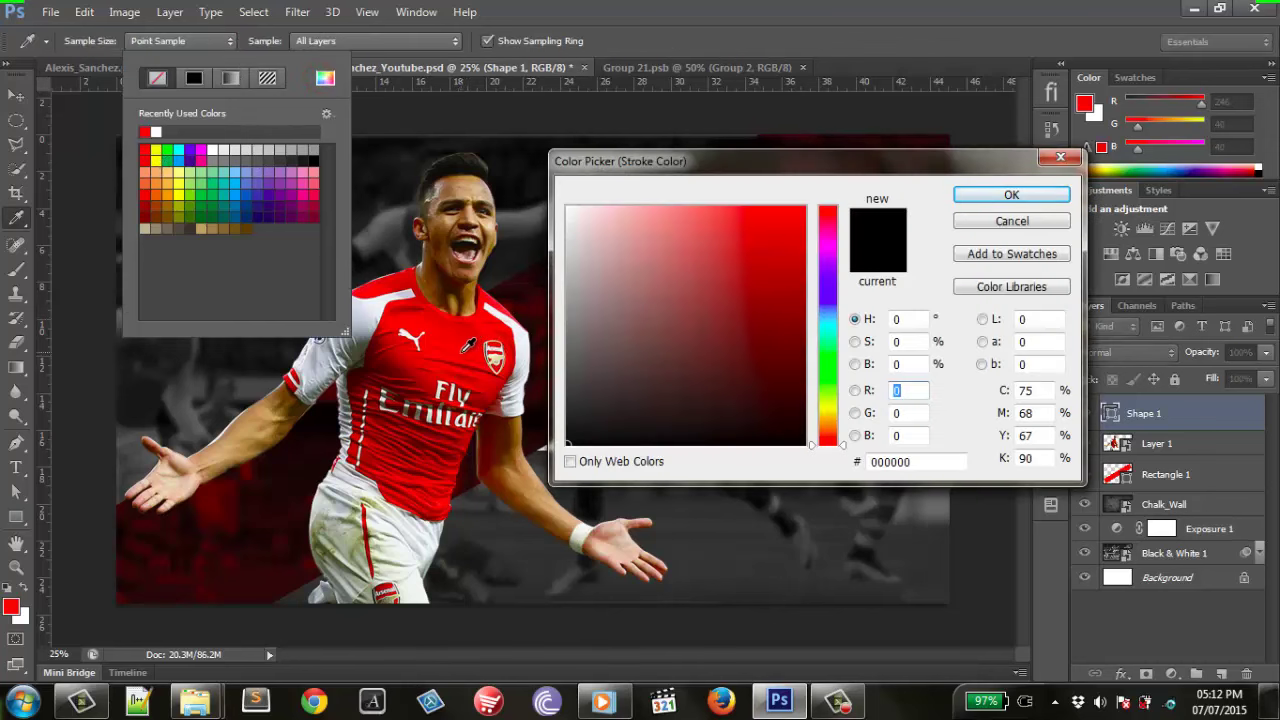
drag(464, 351, 480, 390)
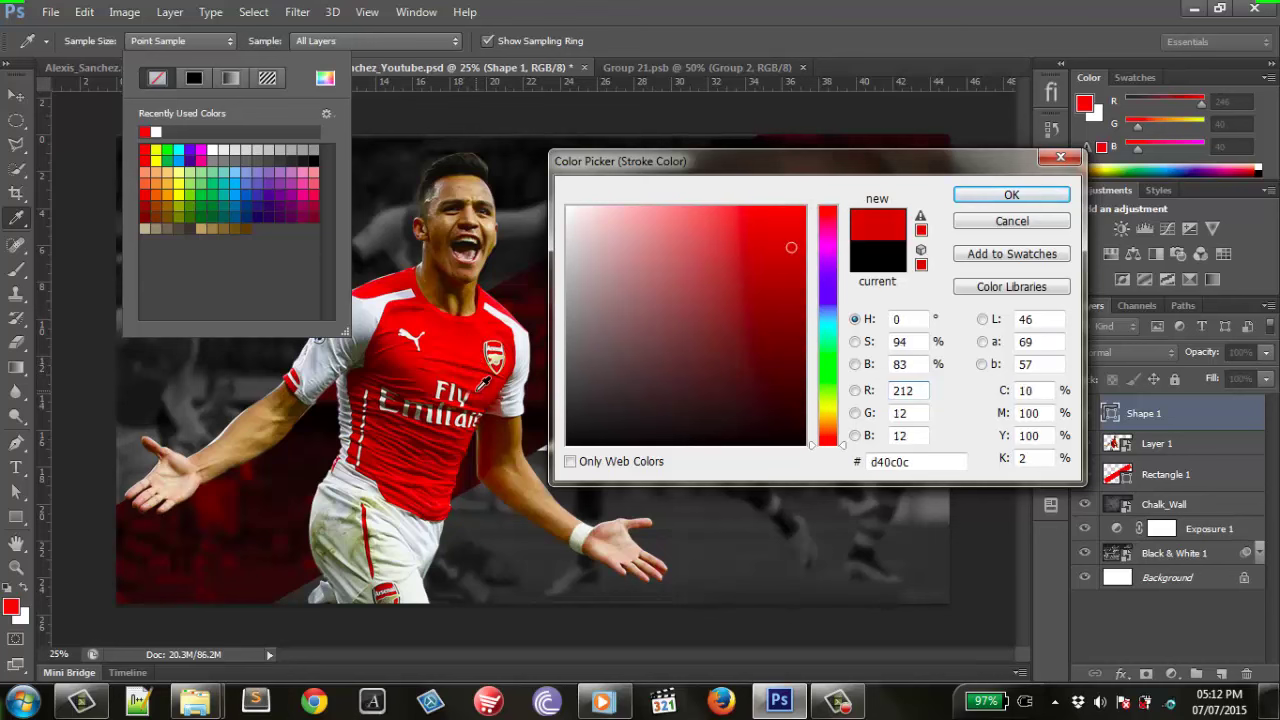
click(995, 200)
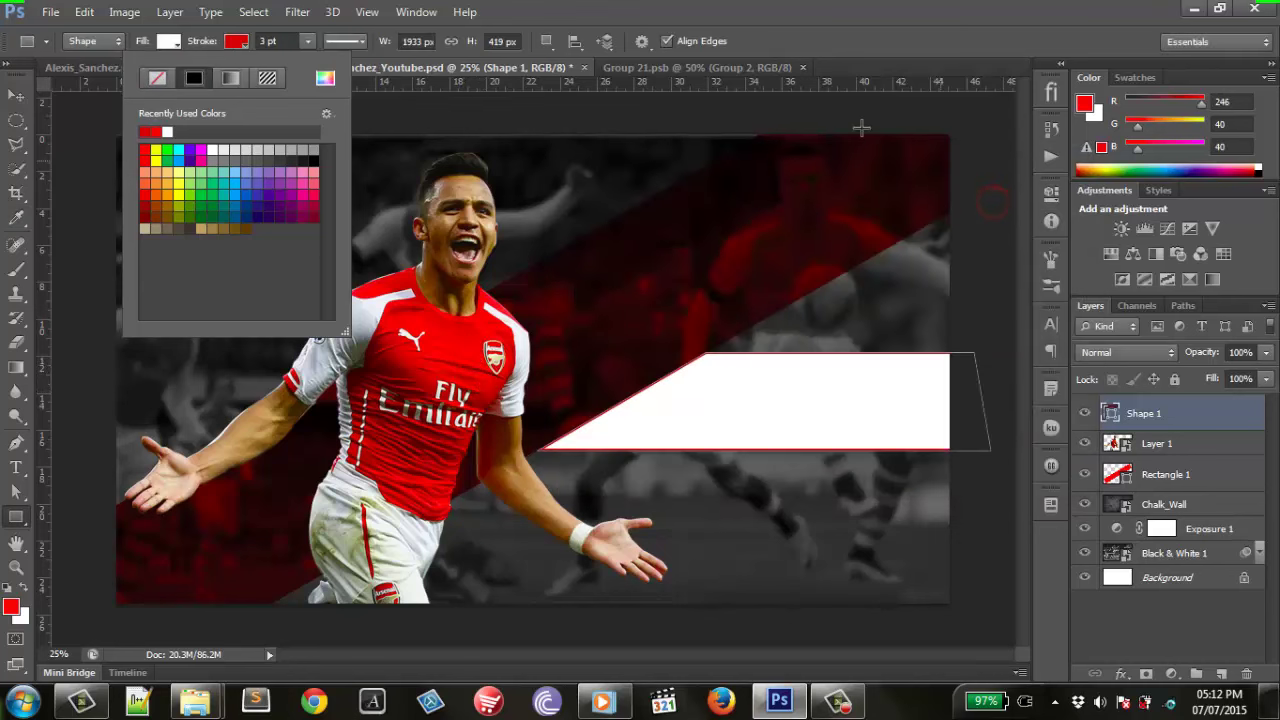
click(16, 95)
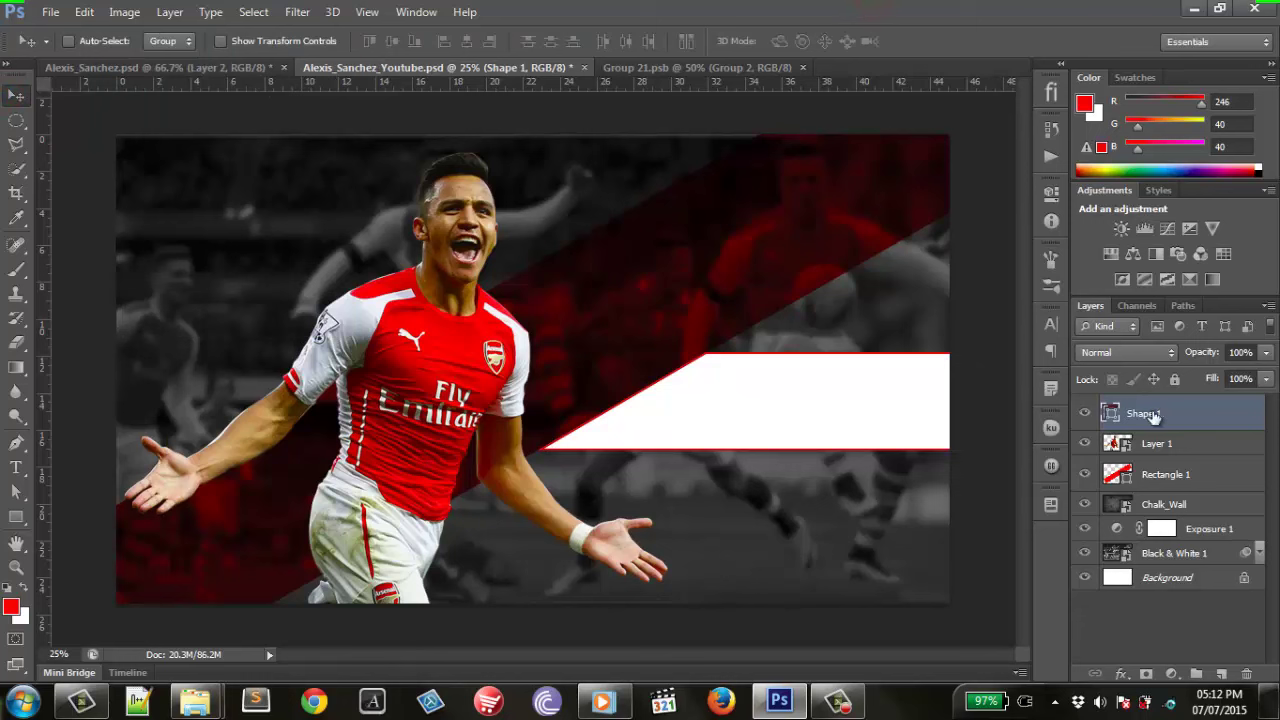
Duplicate the plate with Layer > New > Shape Layer Via Copy and remove the copy's stroke.
click(162, 12)
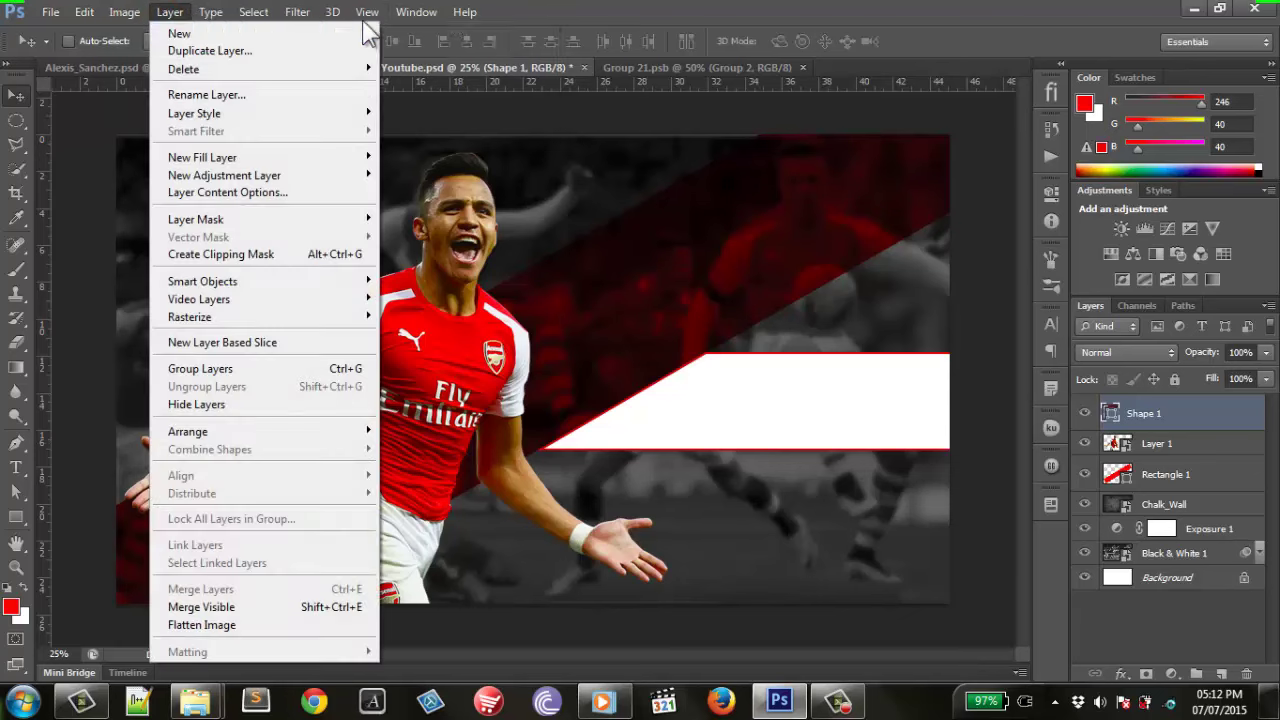
click(170, 12)
mouse_move(180, 33)
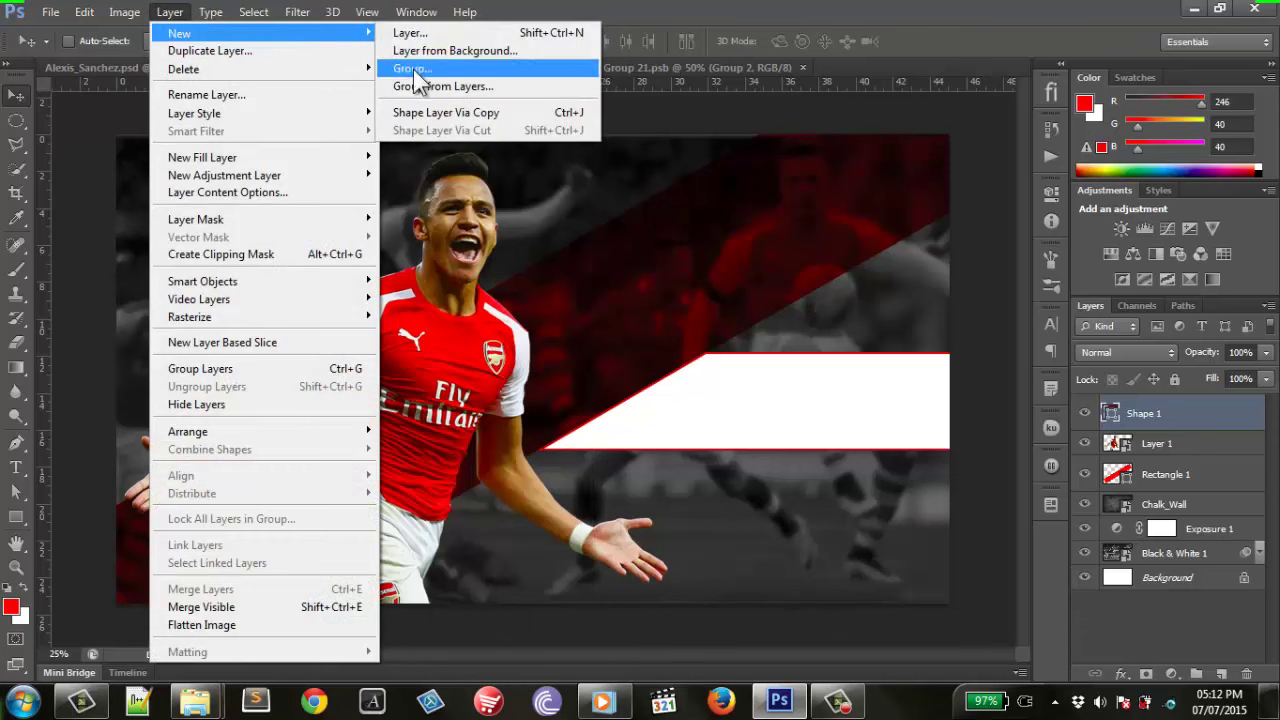
click(424, 114)
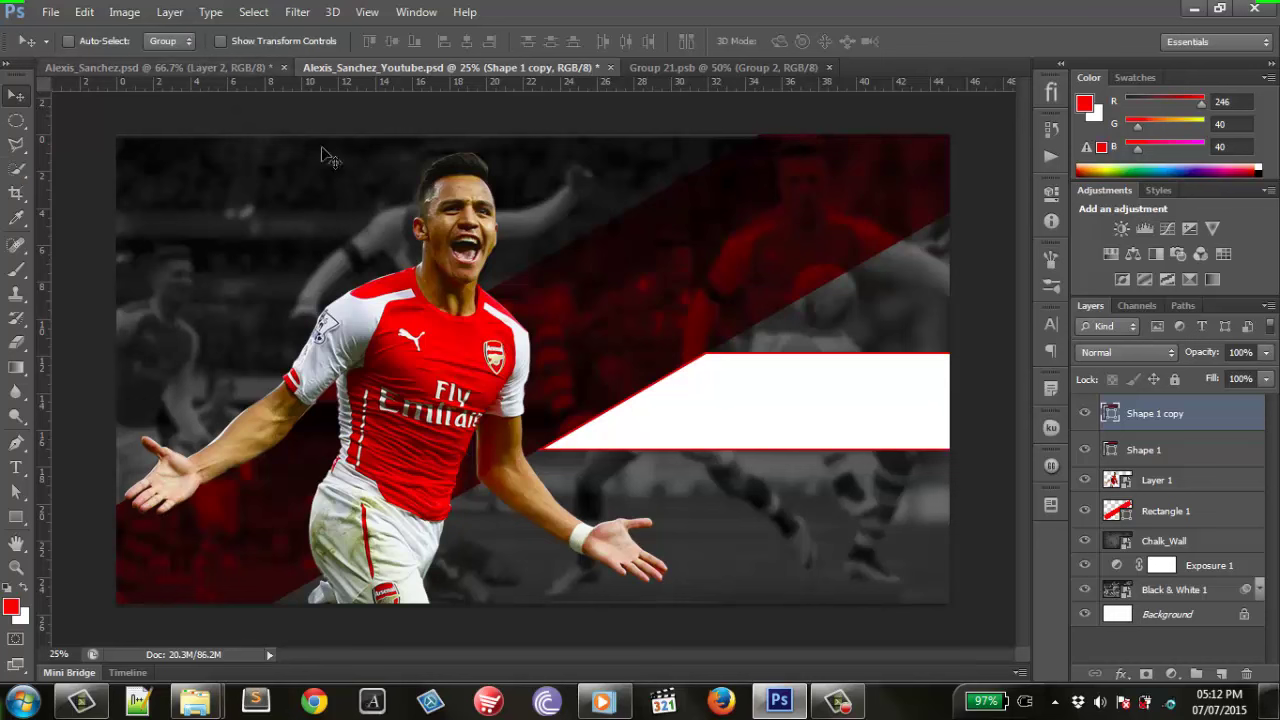
click(16, 517)
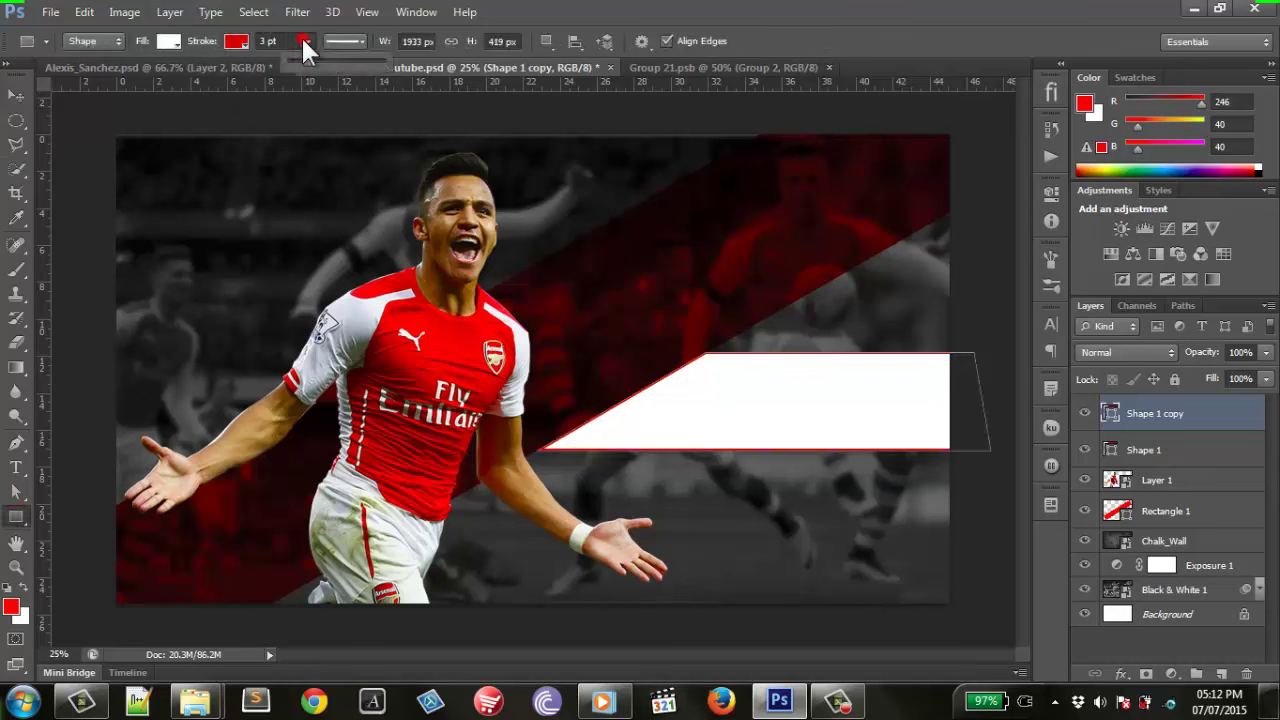
click(228, 45)
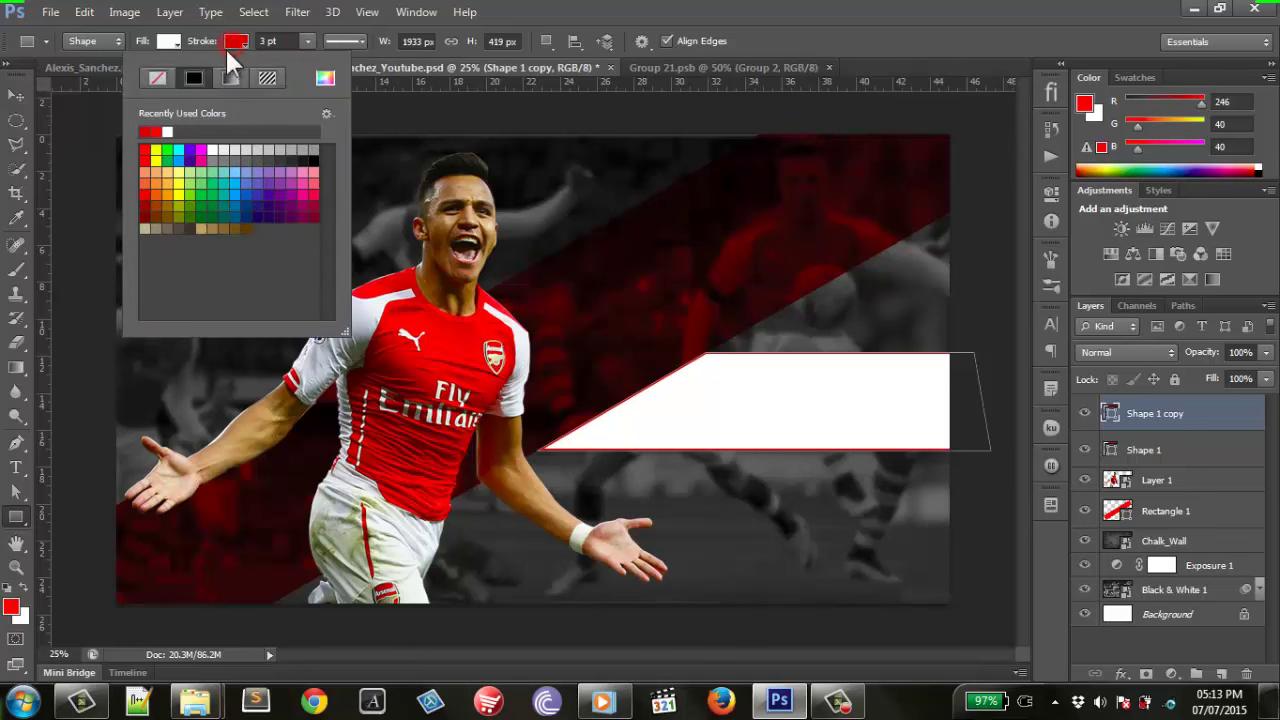
click(152, 78)
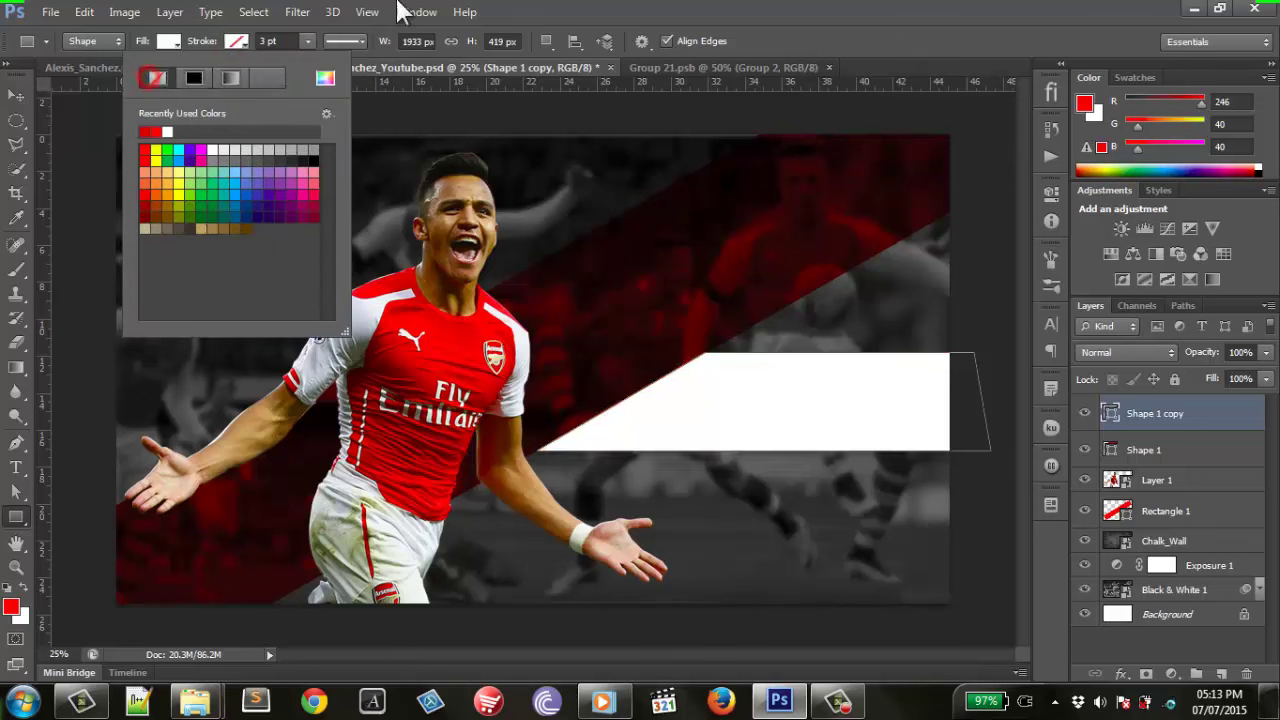
click(578, 12)
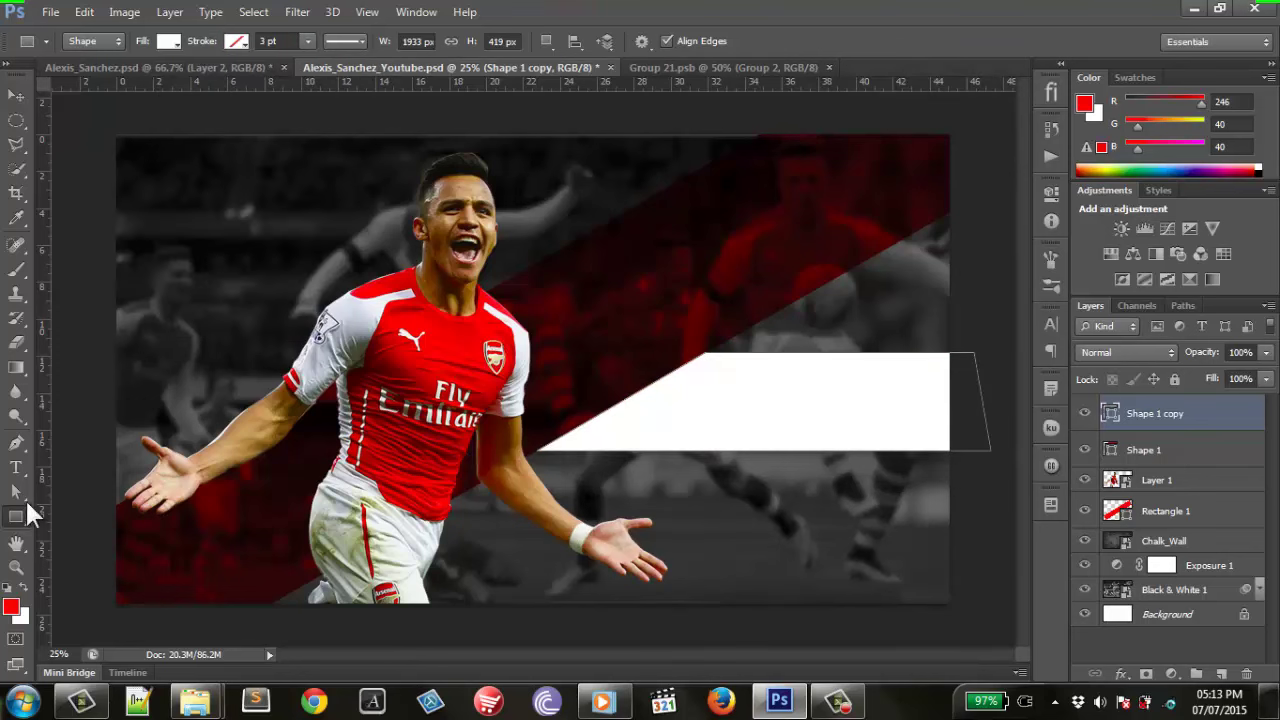
Nudge the copy's top and bottom anchors inward so red edges show above and below.
click(16, 491)
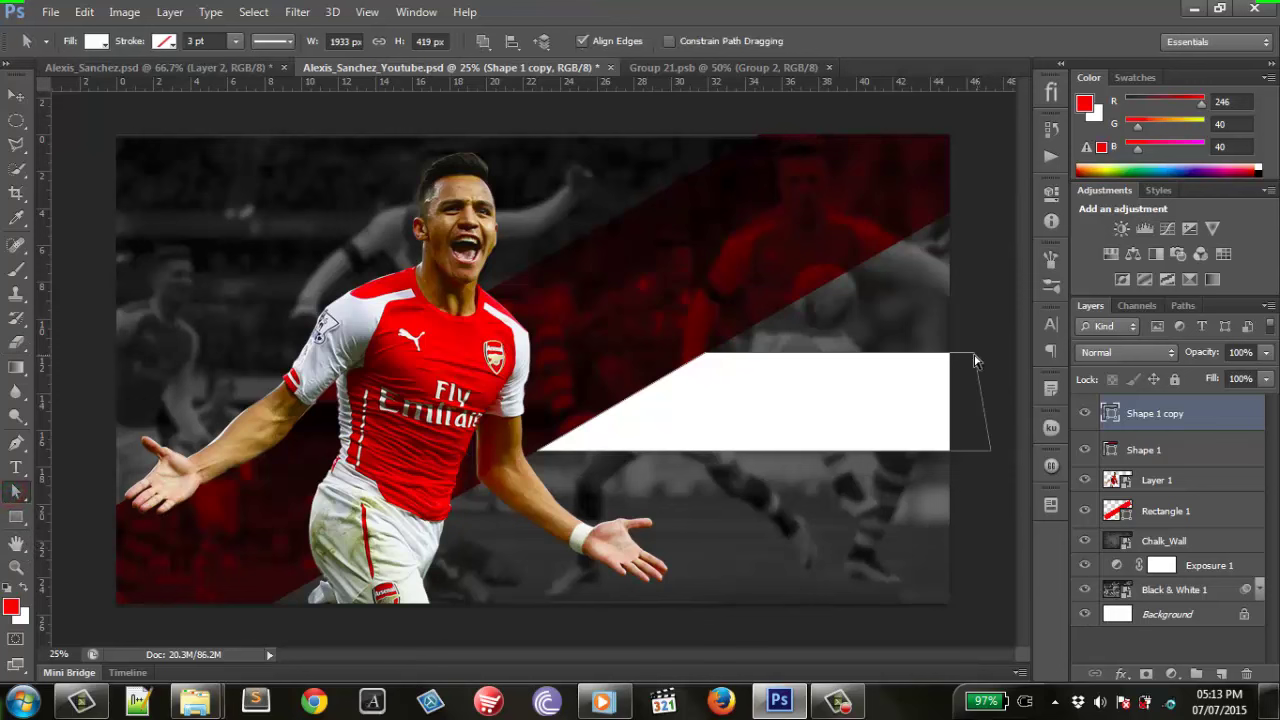
click(706, 356)
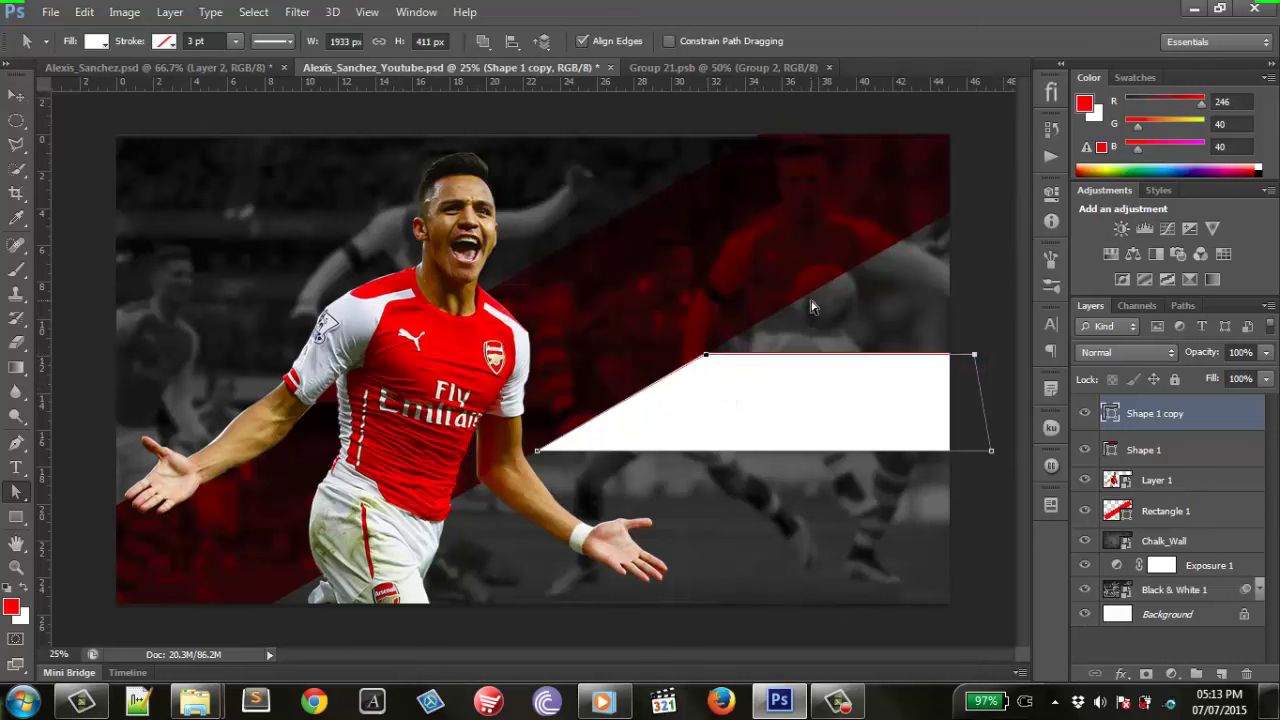
key(Down)
key(Down)
key(Down)
key(Down)
key(Down)
key(Down)
key(Up)
key(Up)
key(Up)
key(shift+Up)
key(shift+Up)
key(Down)
key(Down)
key(Down)
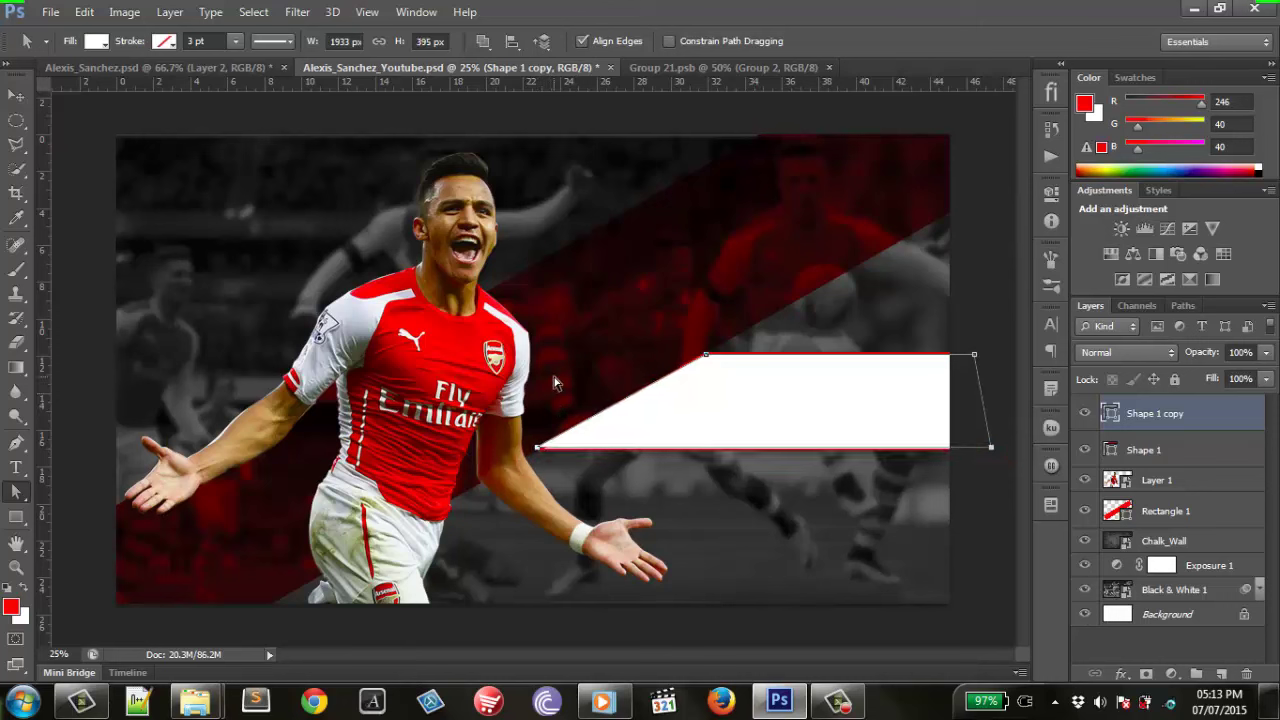
key(Down)
key(Down)
key(Down)
key(Escape)
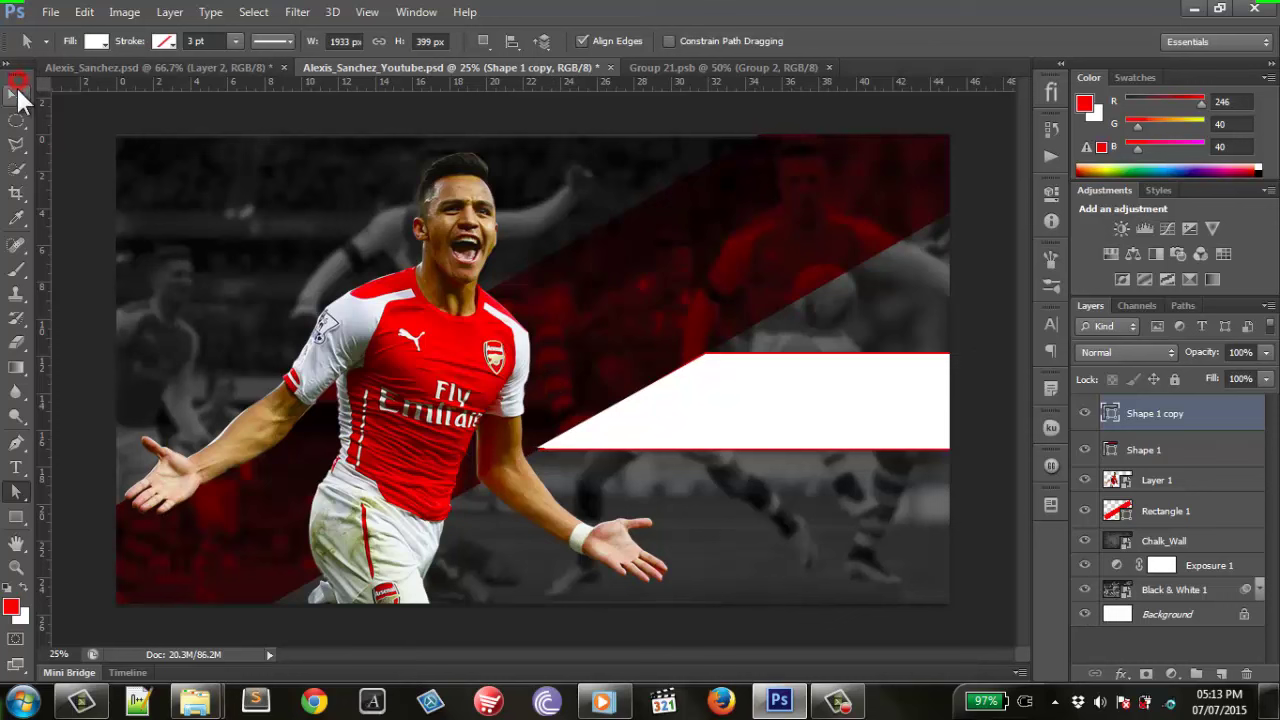
click(16, 94)
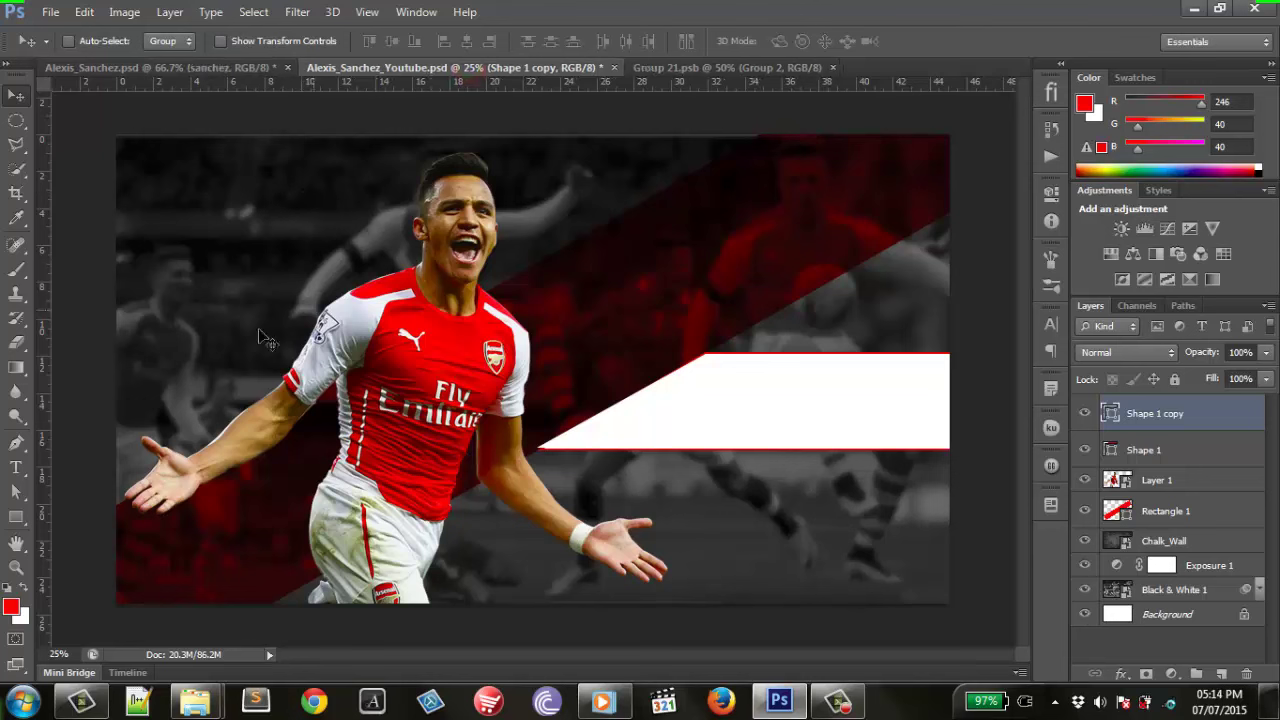
Type SANCHEZ in Bebas at 72 pt and drag it onto the white plate.
click(16, 467)
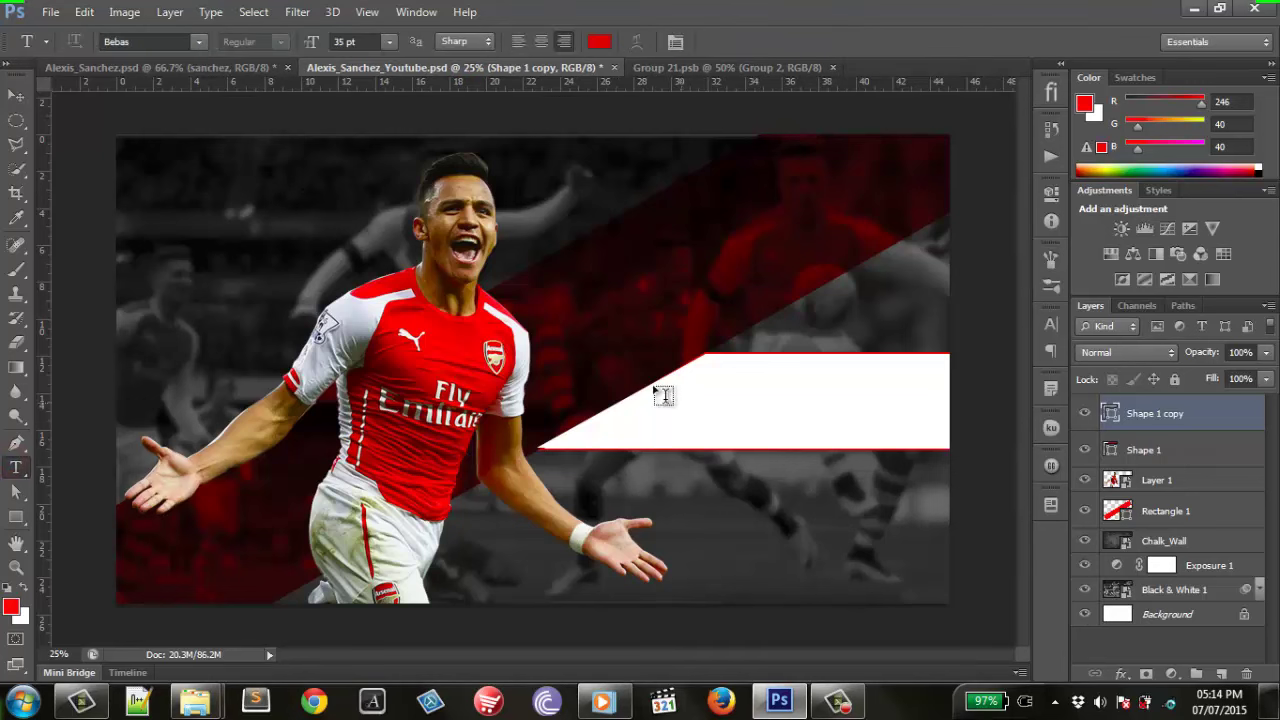
click(615, 305)
text(SA)
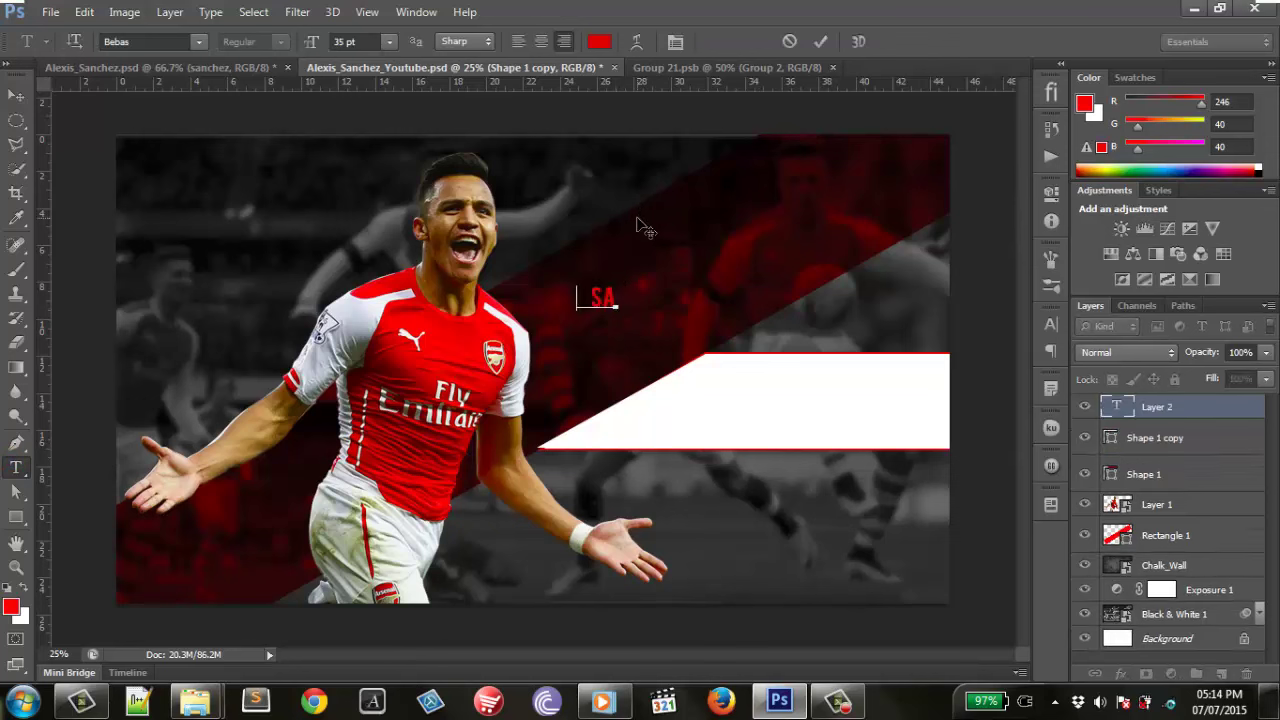
text(NC)
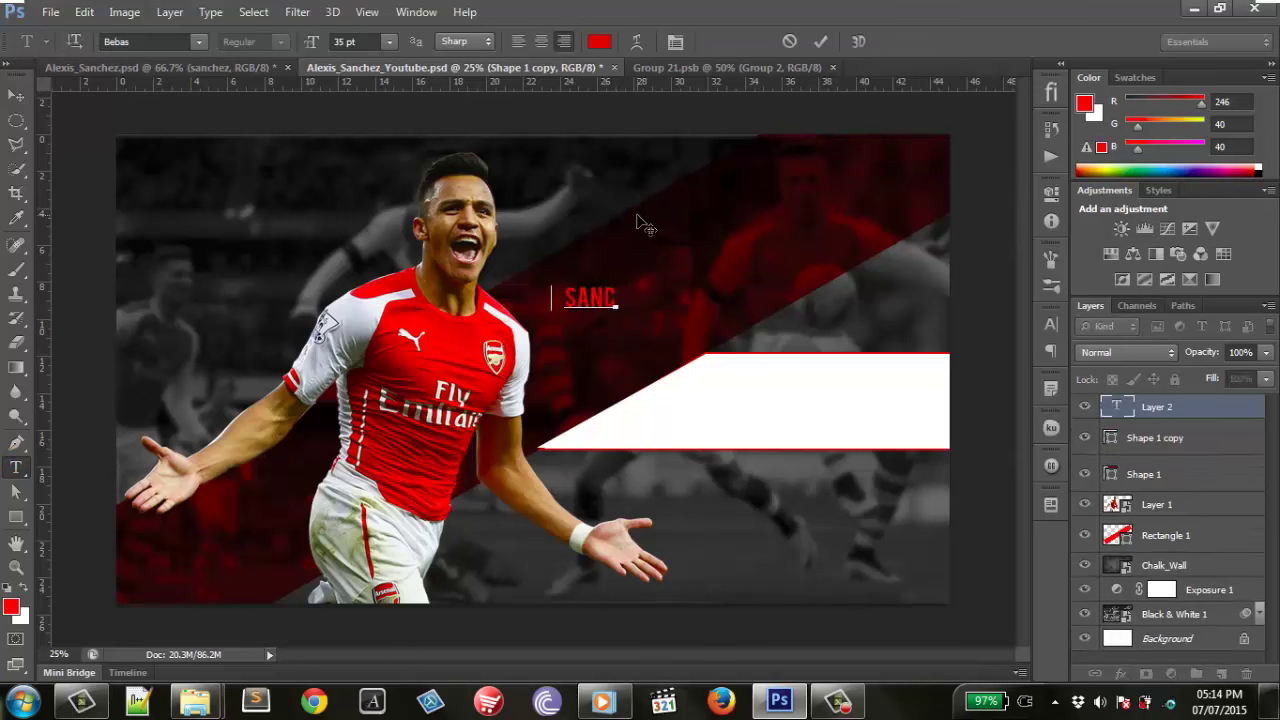
text(HEZ)
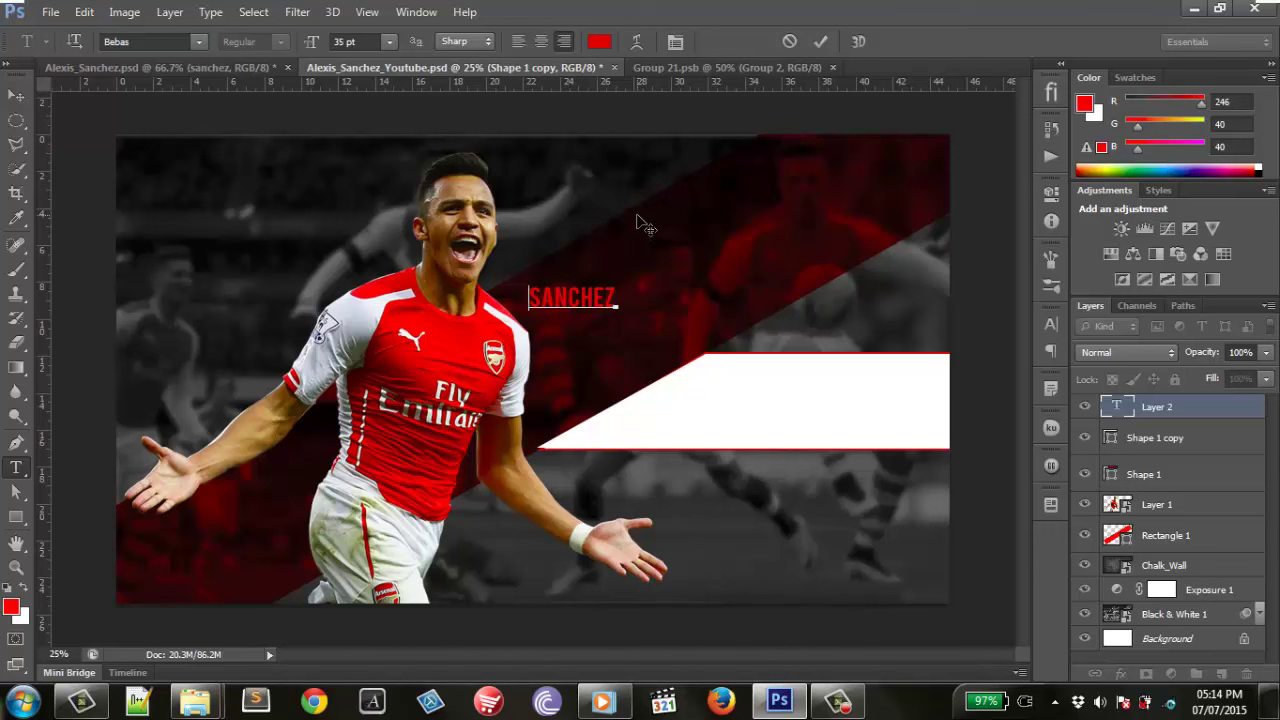
key(ctrl+a)
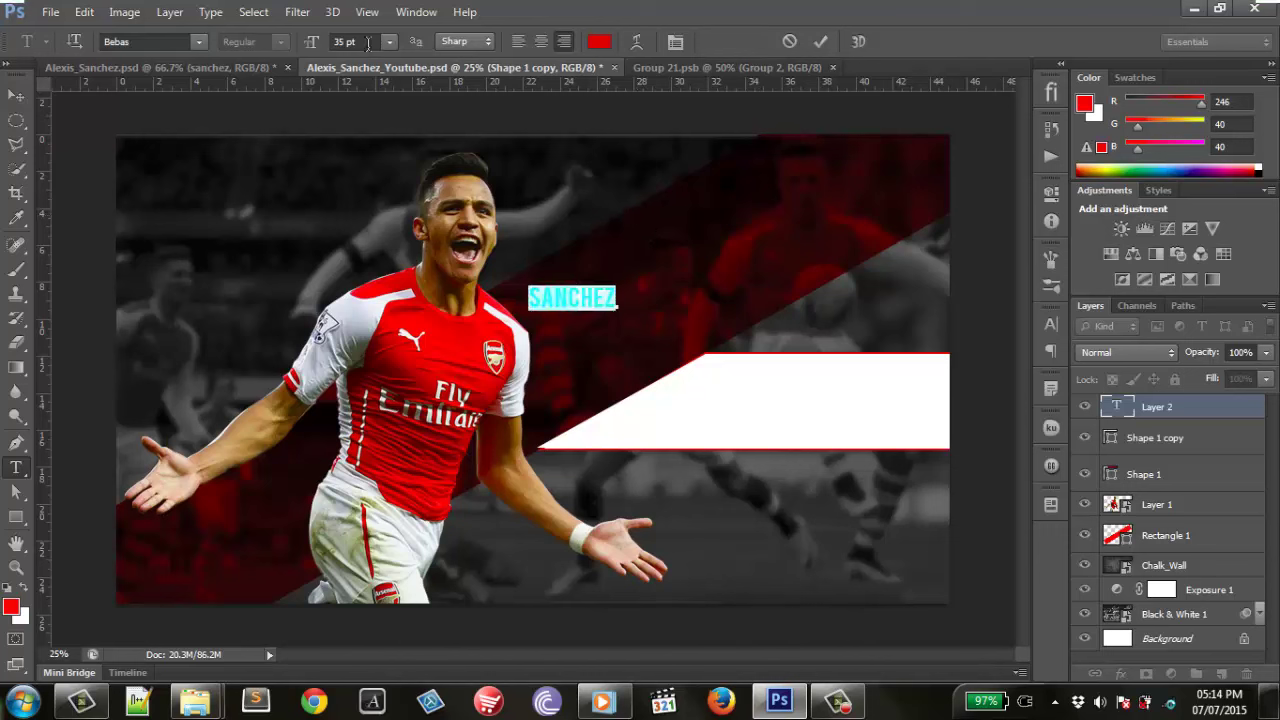
click(367, 43)
text(72)
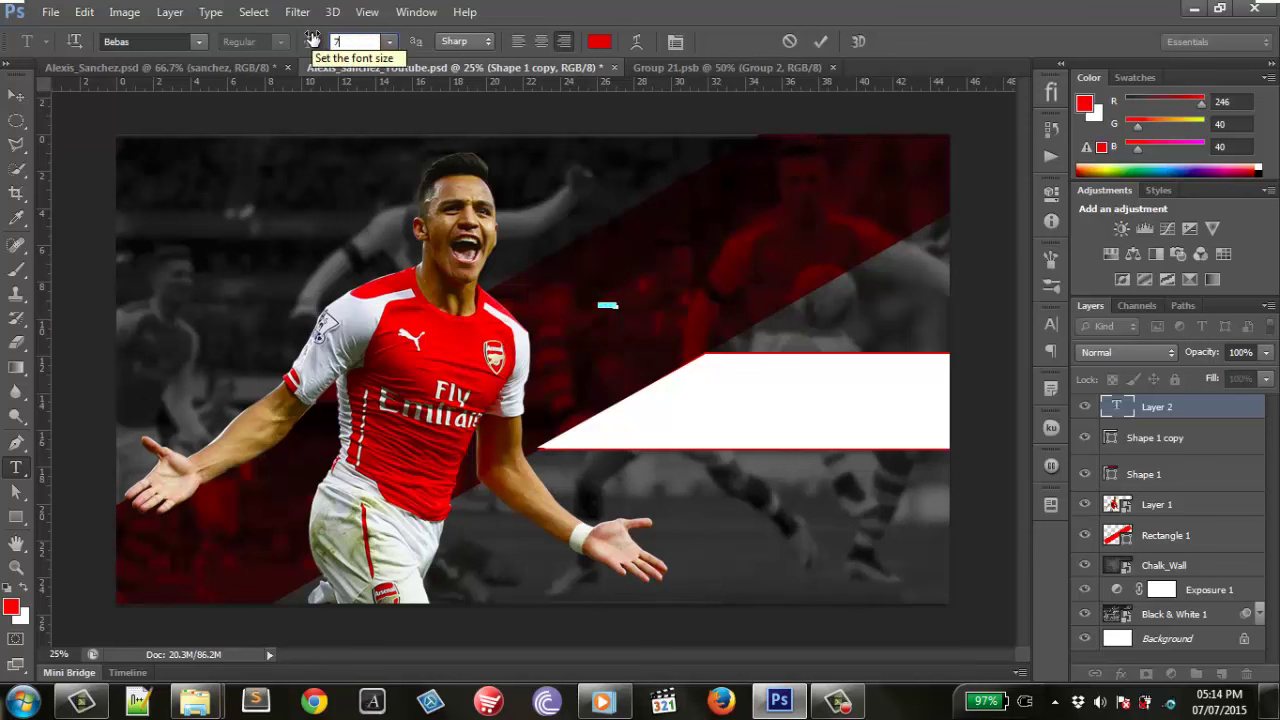
key(Return)
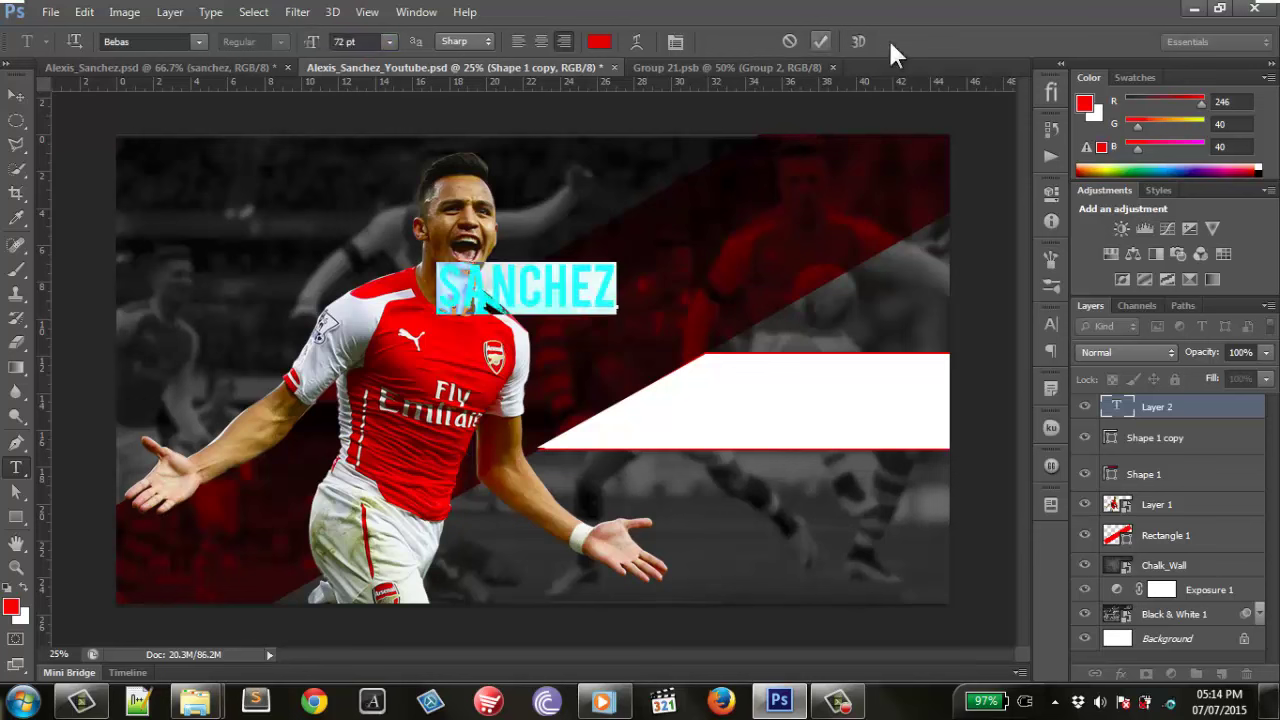
click(819, 41)
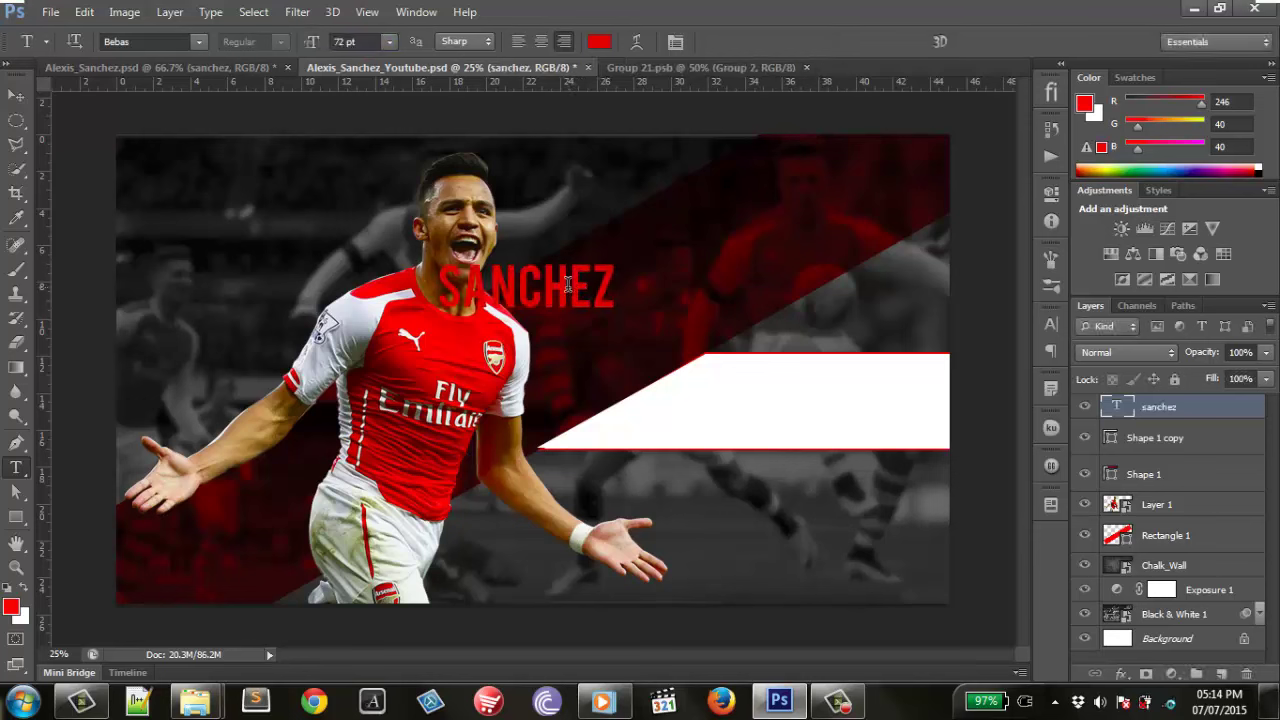
click(15, 92)
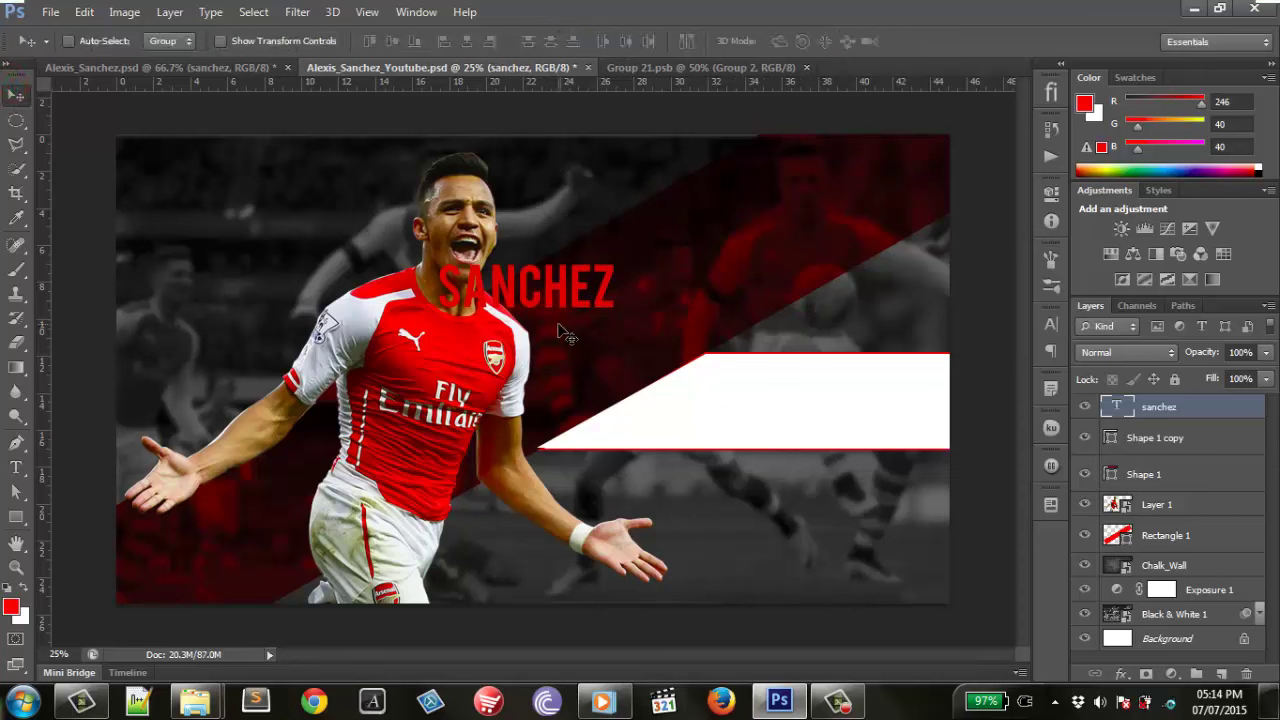
mouse_move(570, 307)
mouse_down()
mouse_move(800, 424)
mouse_move(834, 426)
mouse_up()
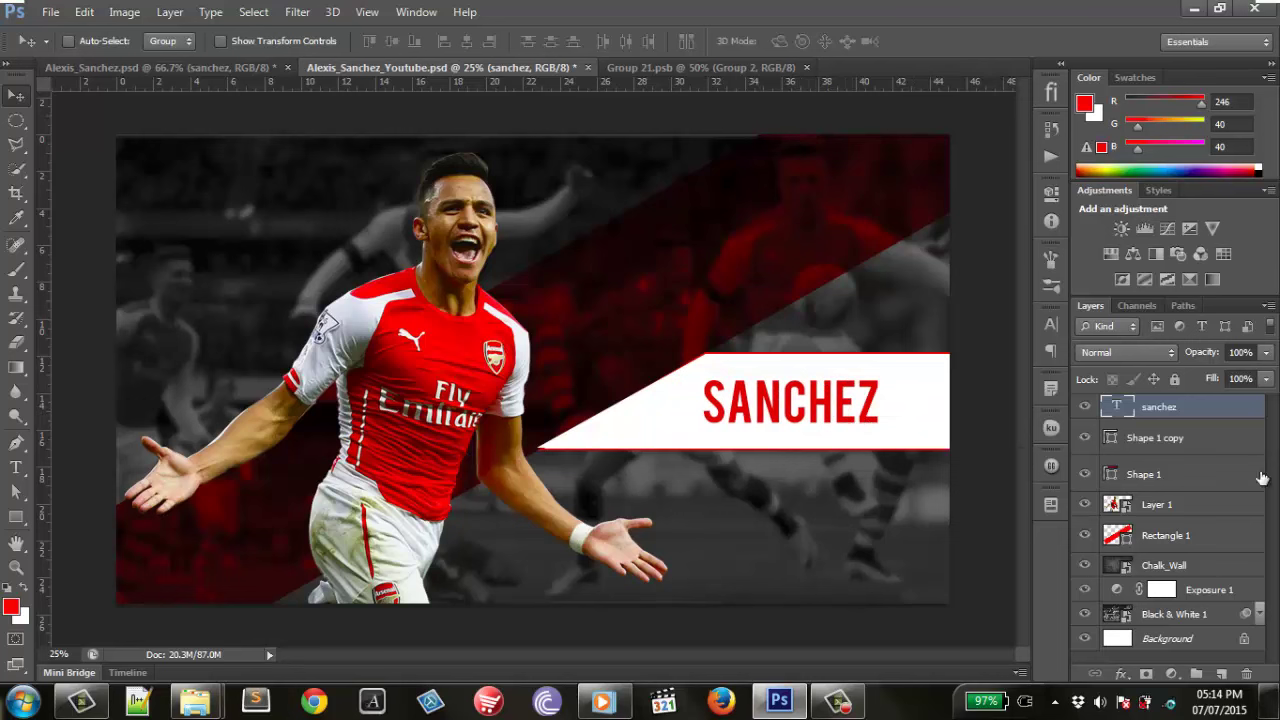
Resize the SANCHEZ text to 100 pt and move it right and down onto the plate.
double_click(1117, 406)
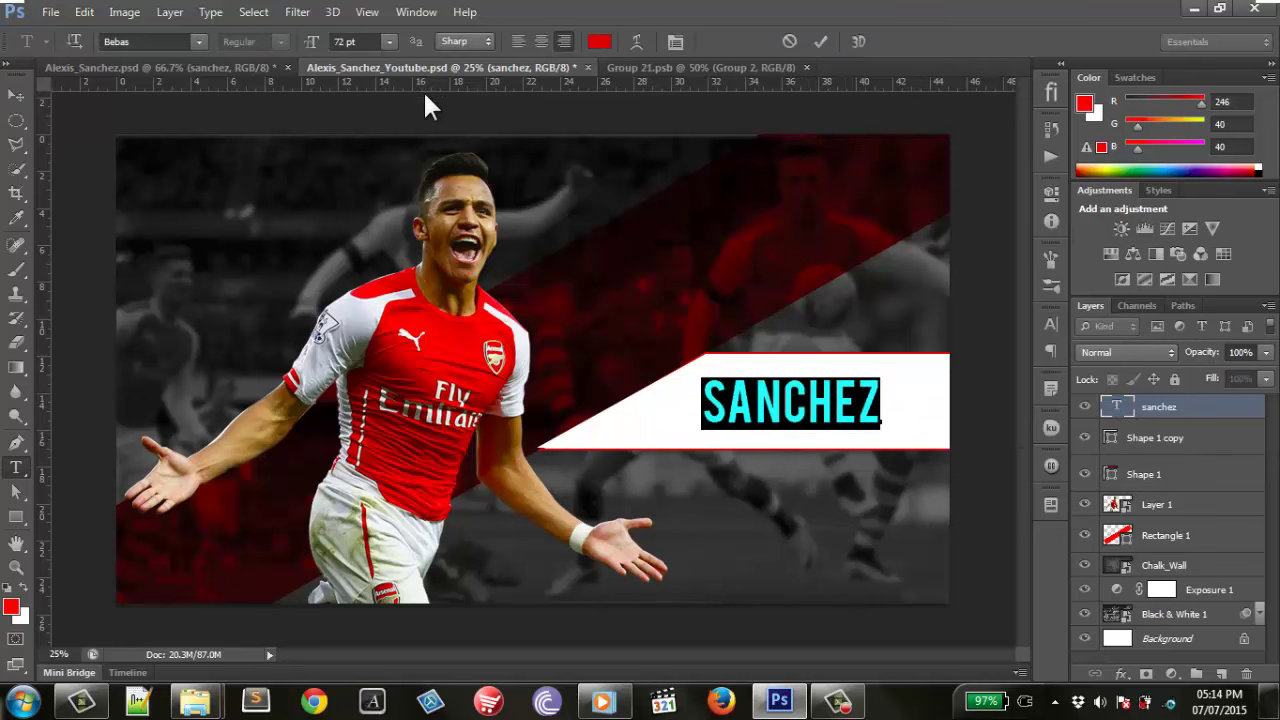
click(365, 43)
text(80)
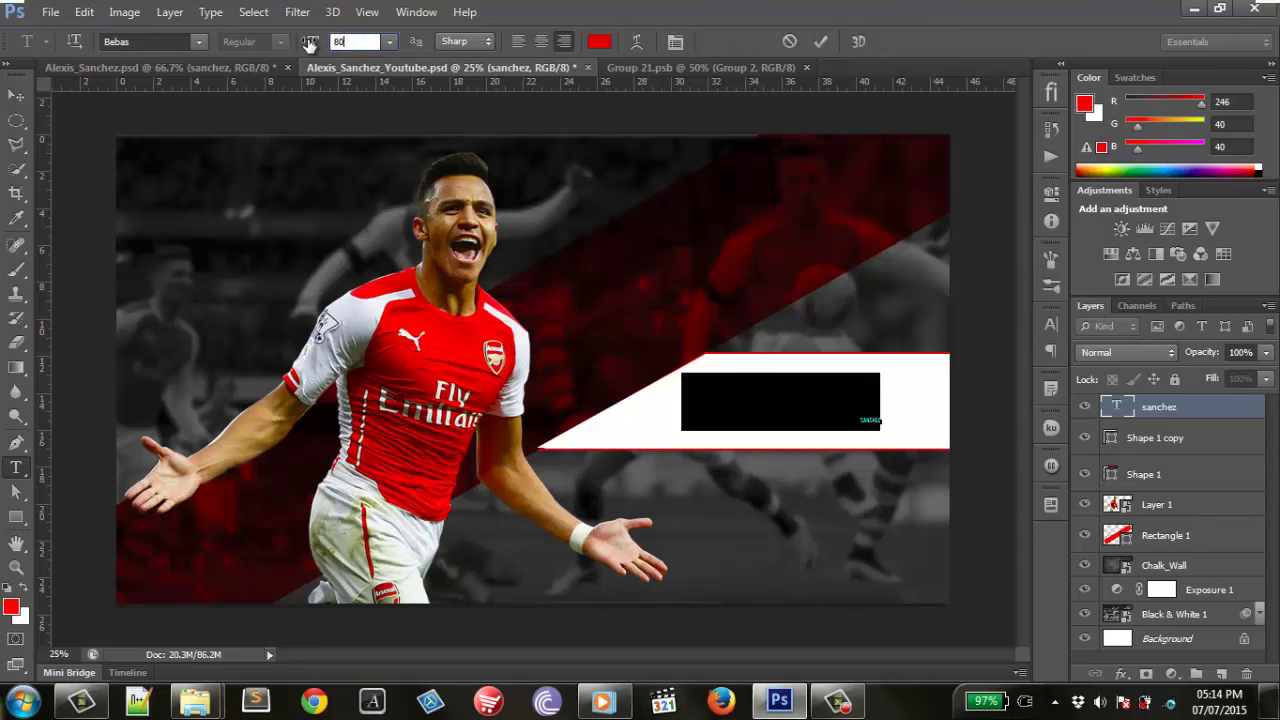
key(BackSpace)
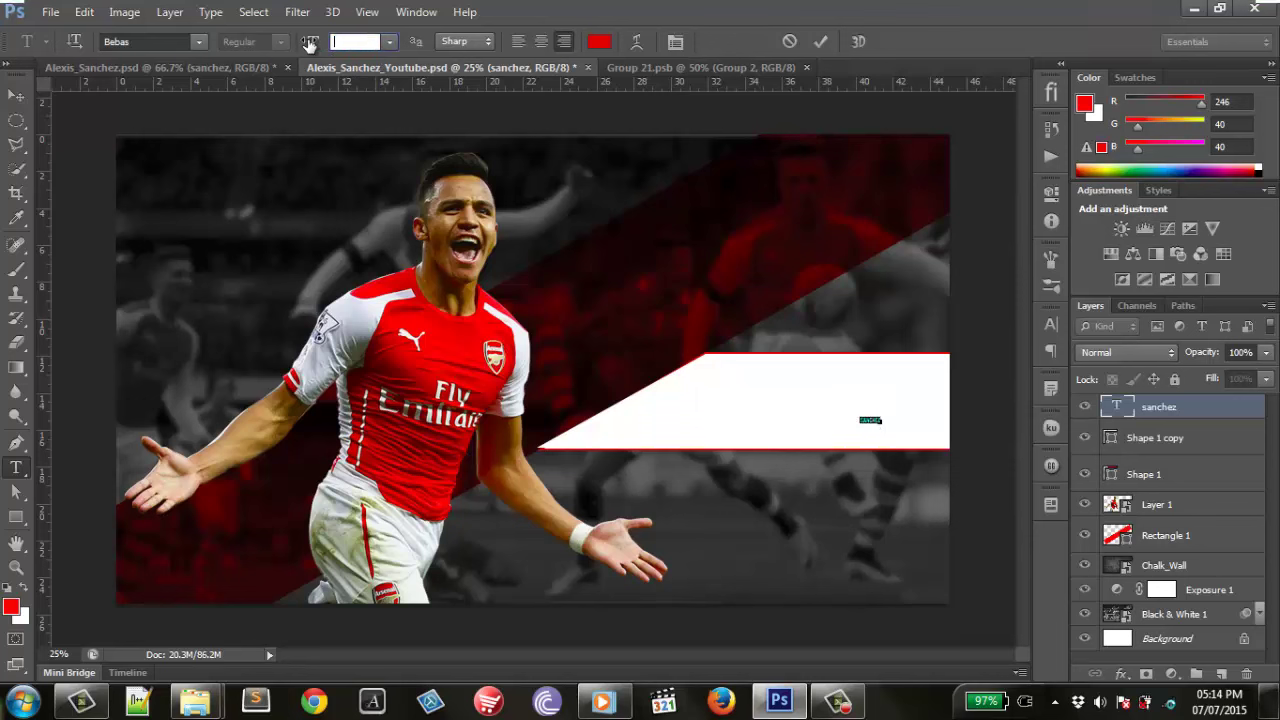
text(100)
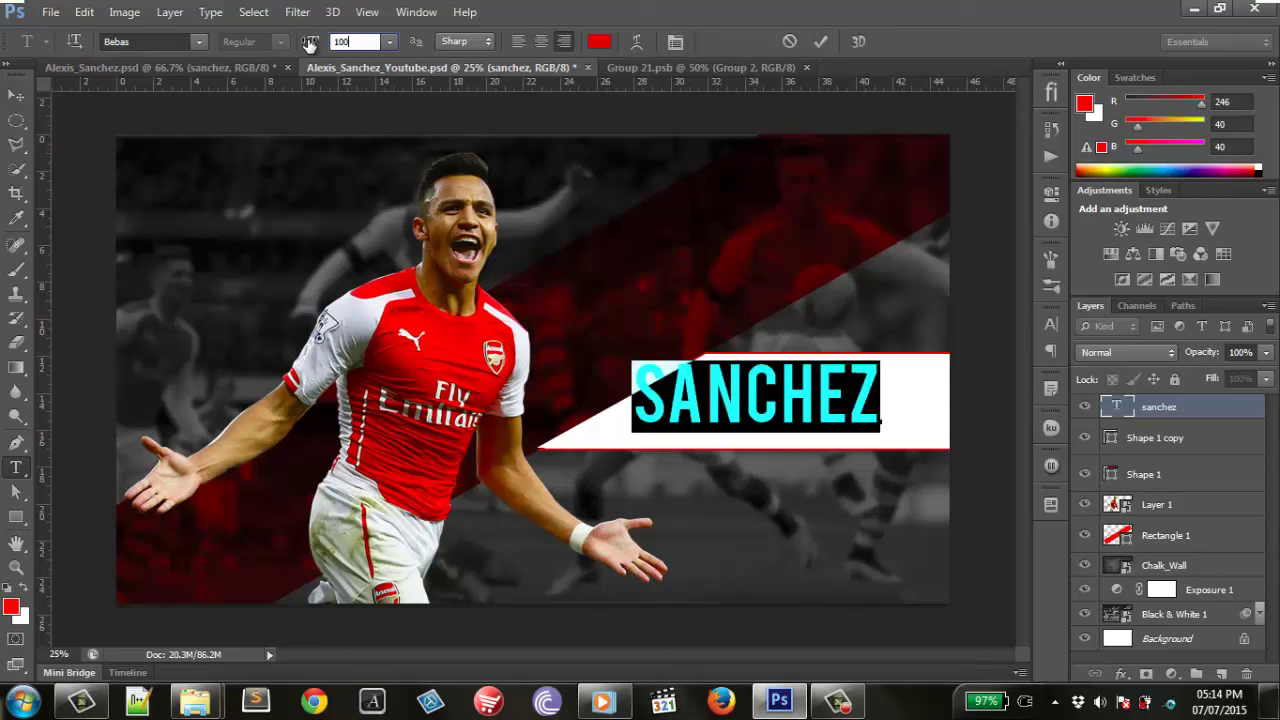
key(Return)
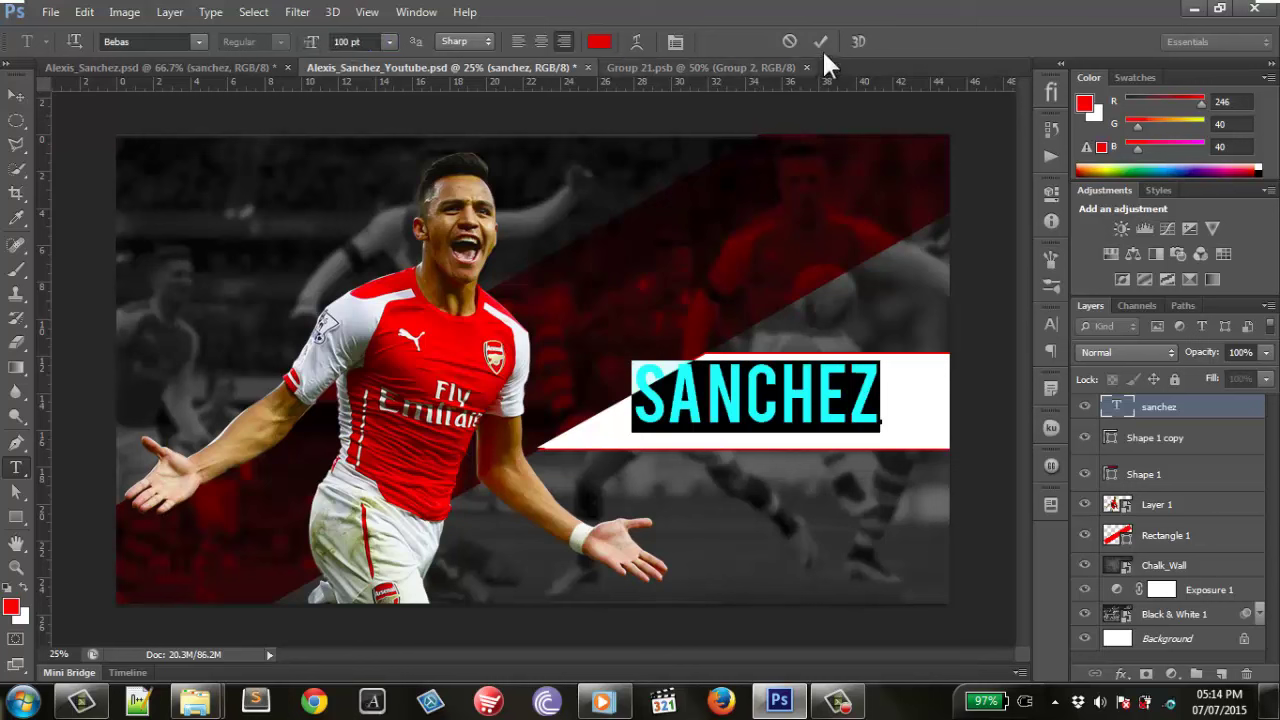
click(820, 41)
key(v)
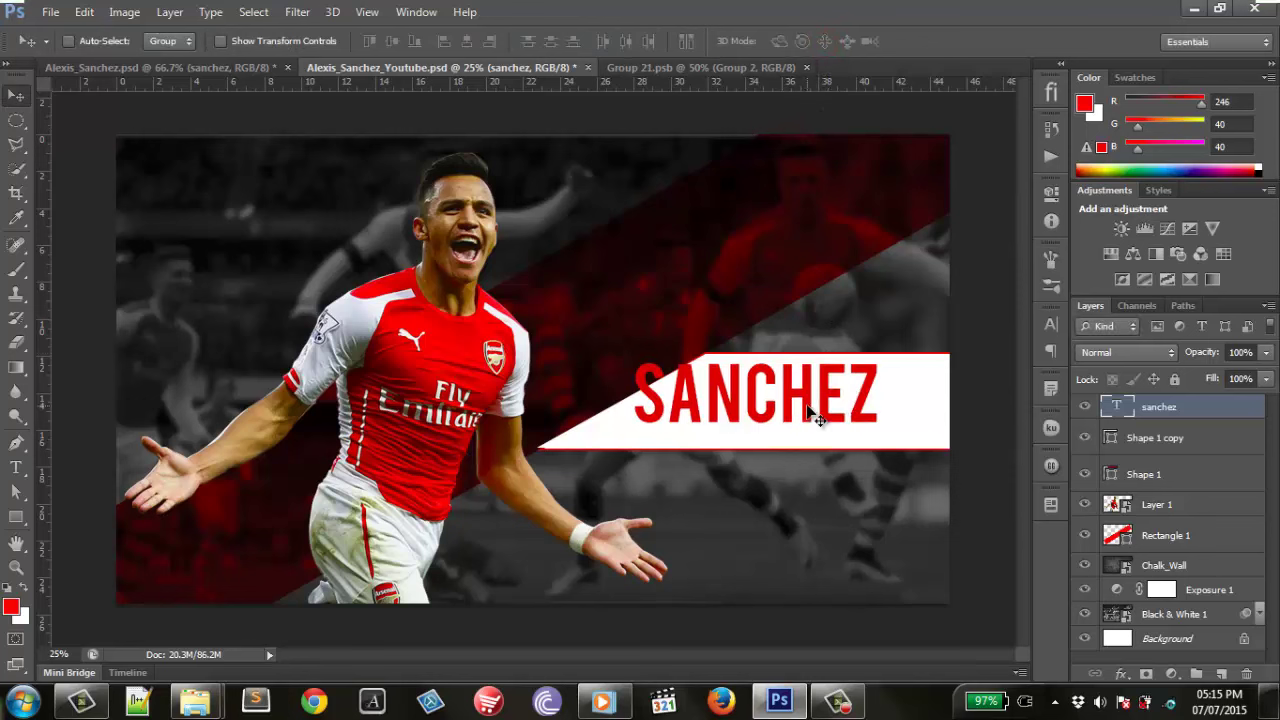
drag(808, 408, 862, 424)
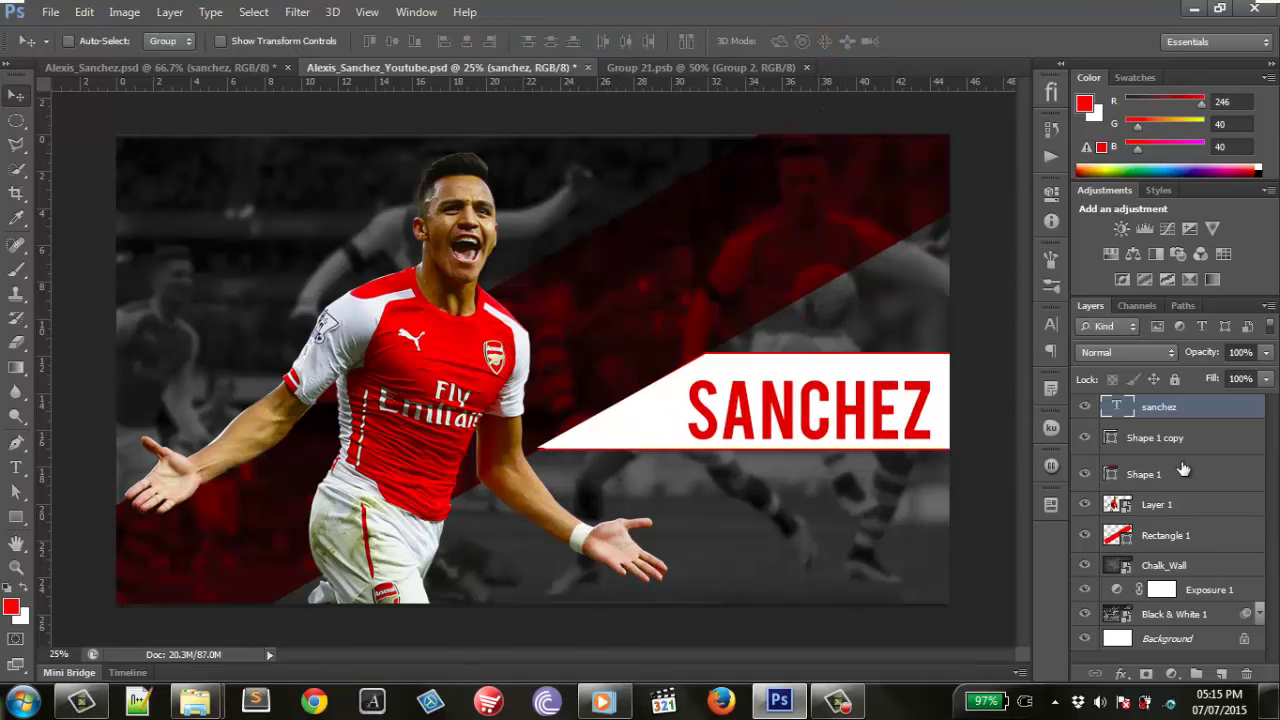
Align SANCHEZ's vertical centre to the Shape 1 copy plate selection, then deselect.
ctrl+click(1112, 440)
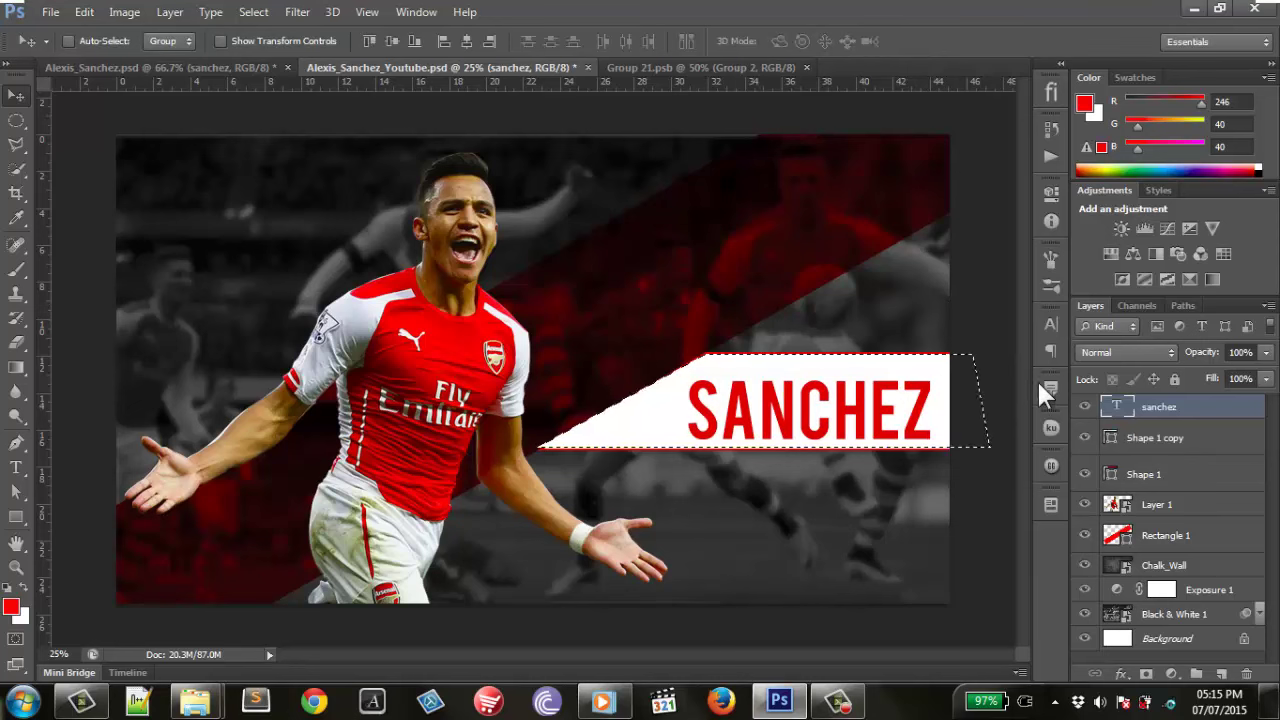
click(465, 41)
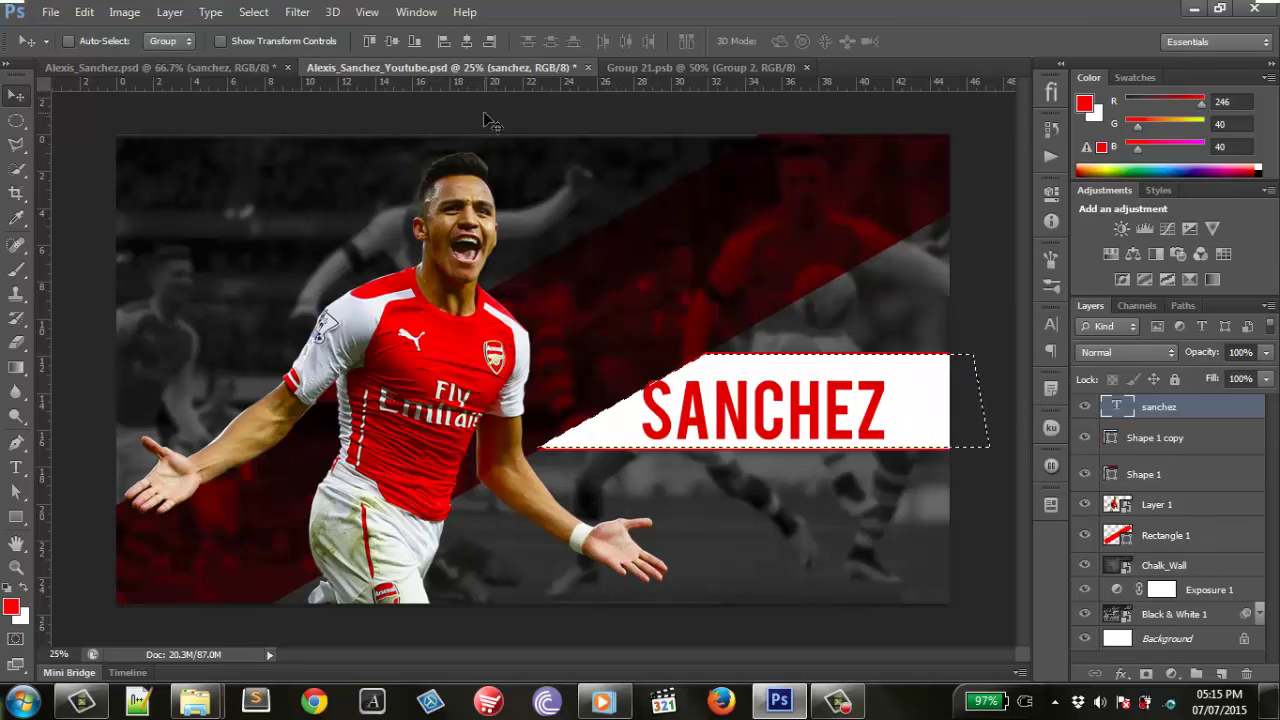
key(ctrl+z)
click(392, 41)
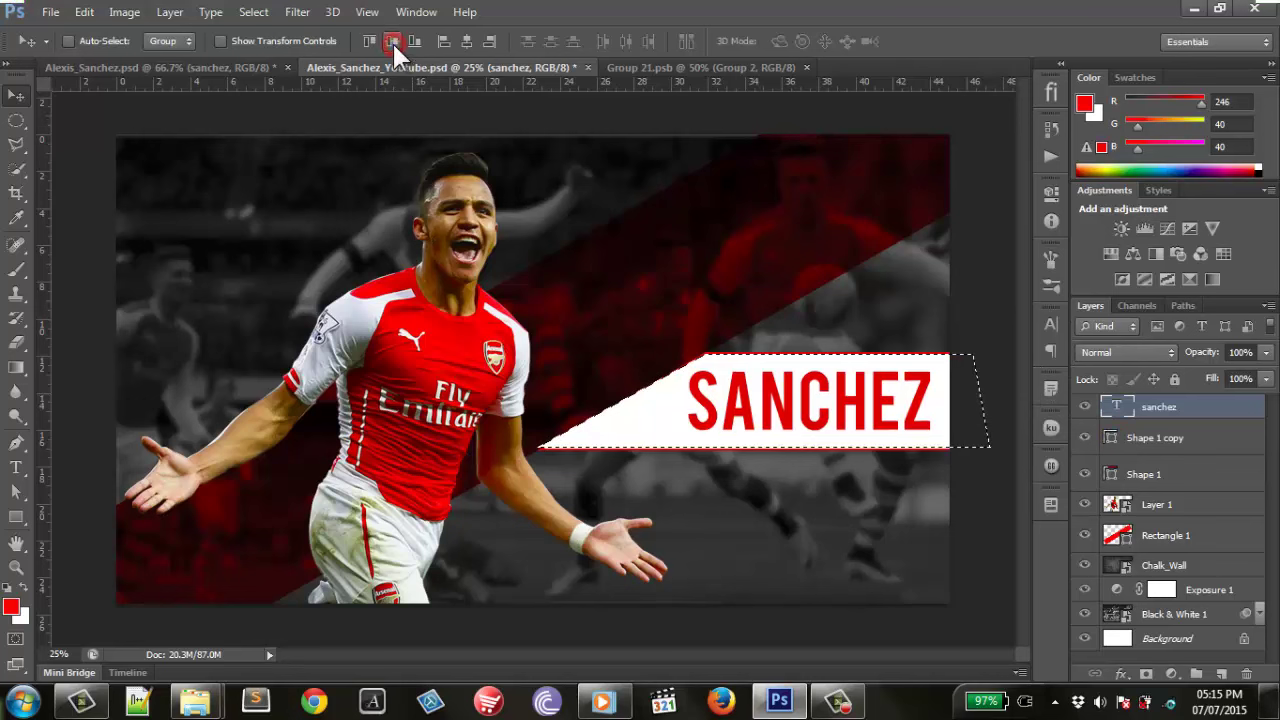
click(252, 13)
click(290, 50)
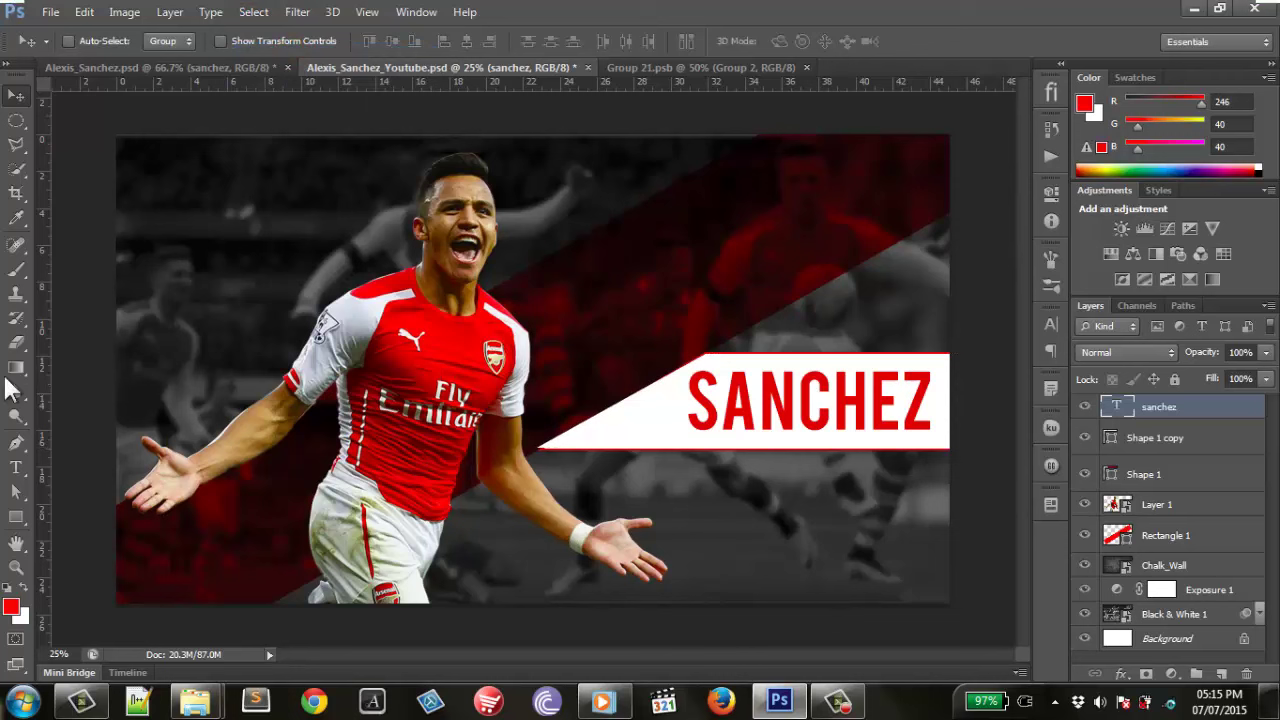
Set the Line Tool to no fill with a white 1 pt stroke.
click(16, 517)
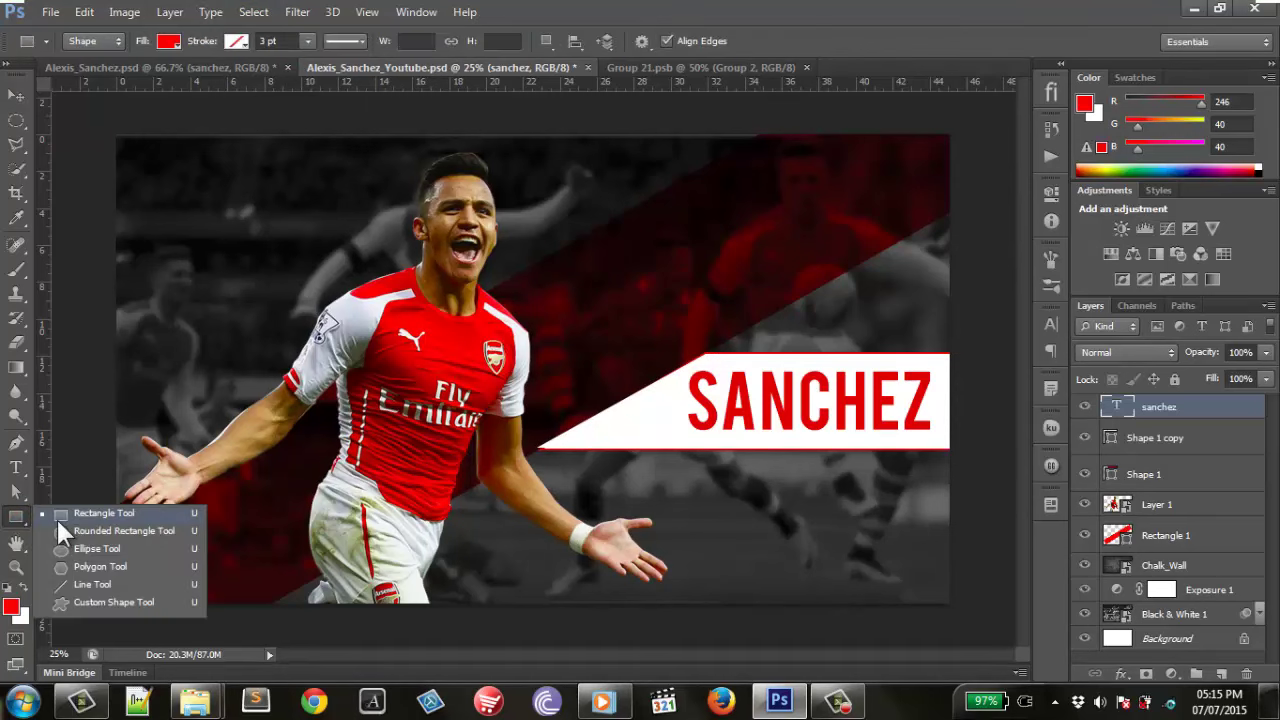
click(83, 583)
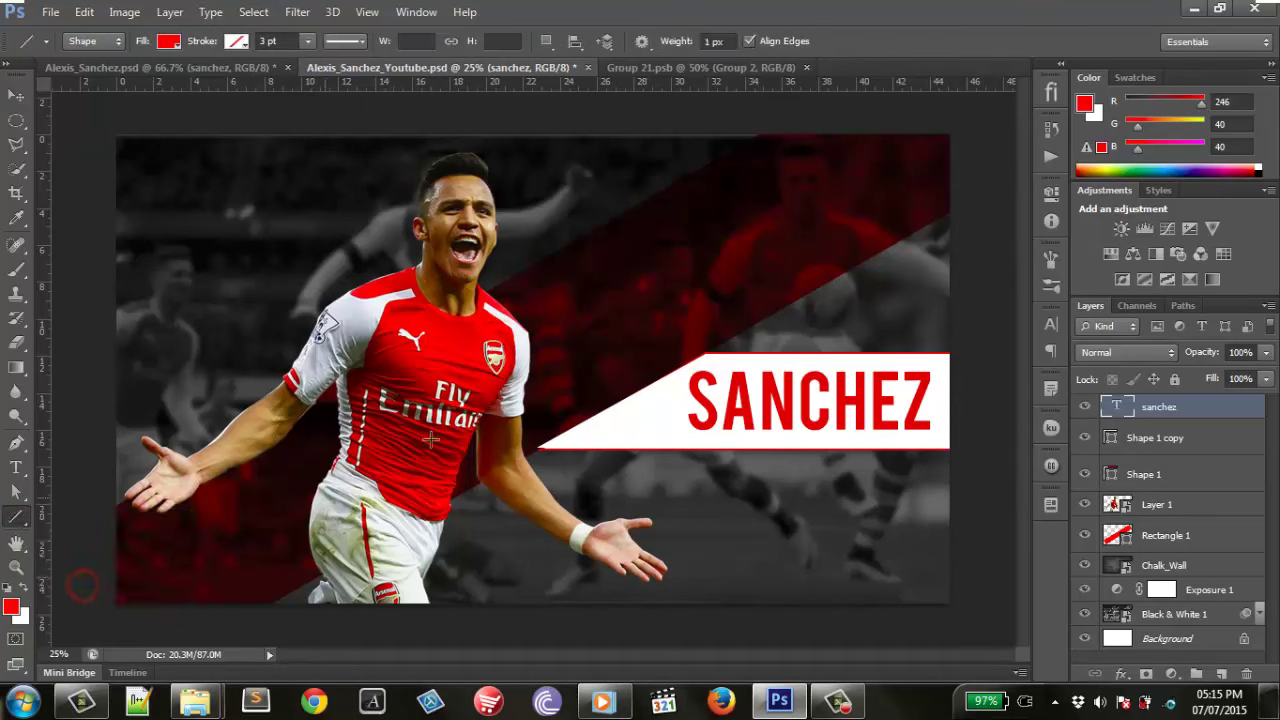
click(167, 41)
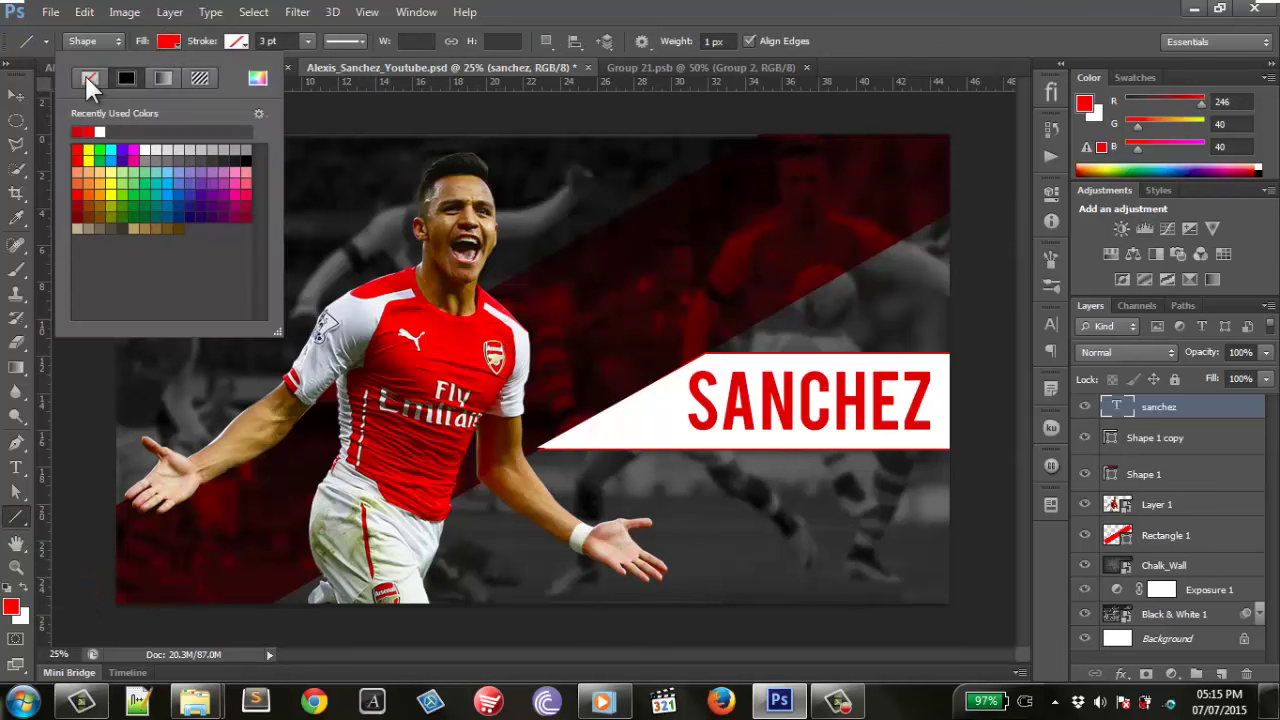
click(89, 84)
click(232, 36)
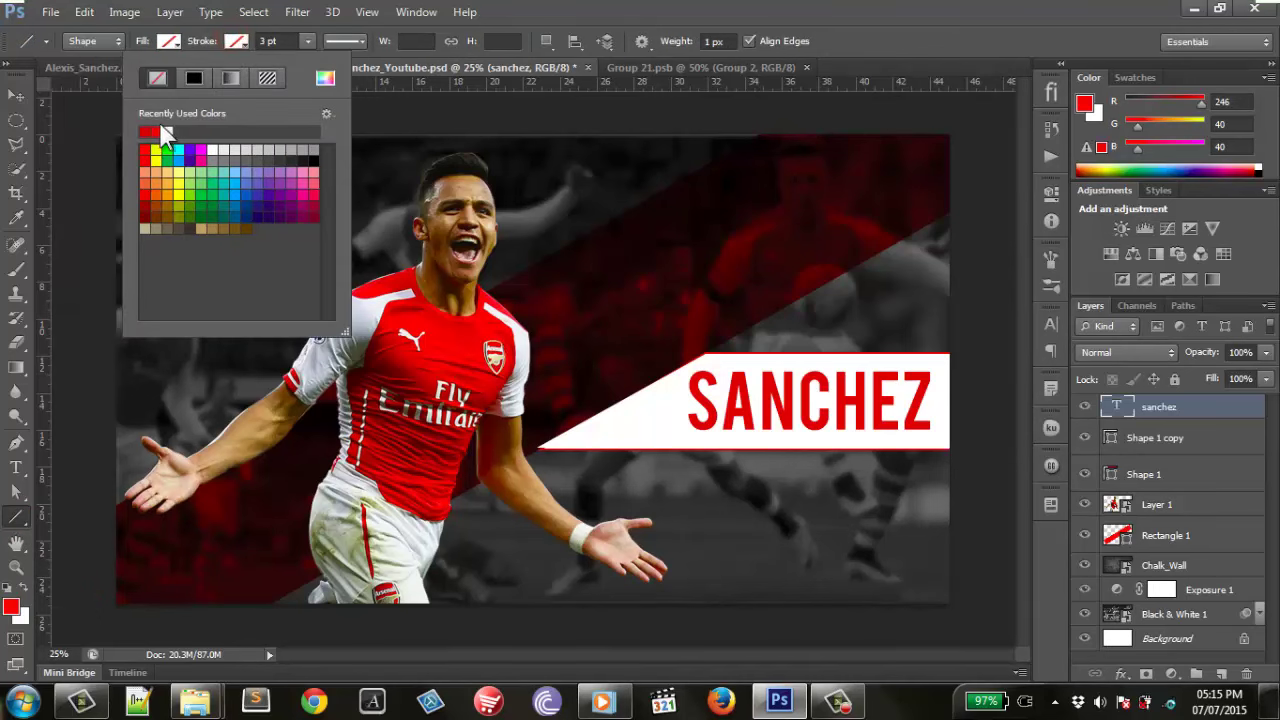
click(167, 131)
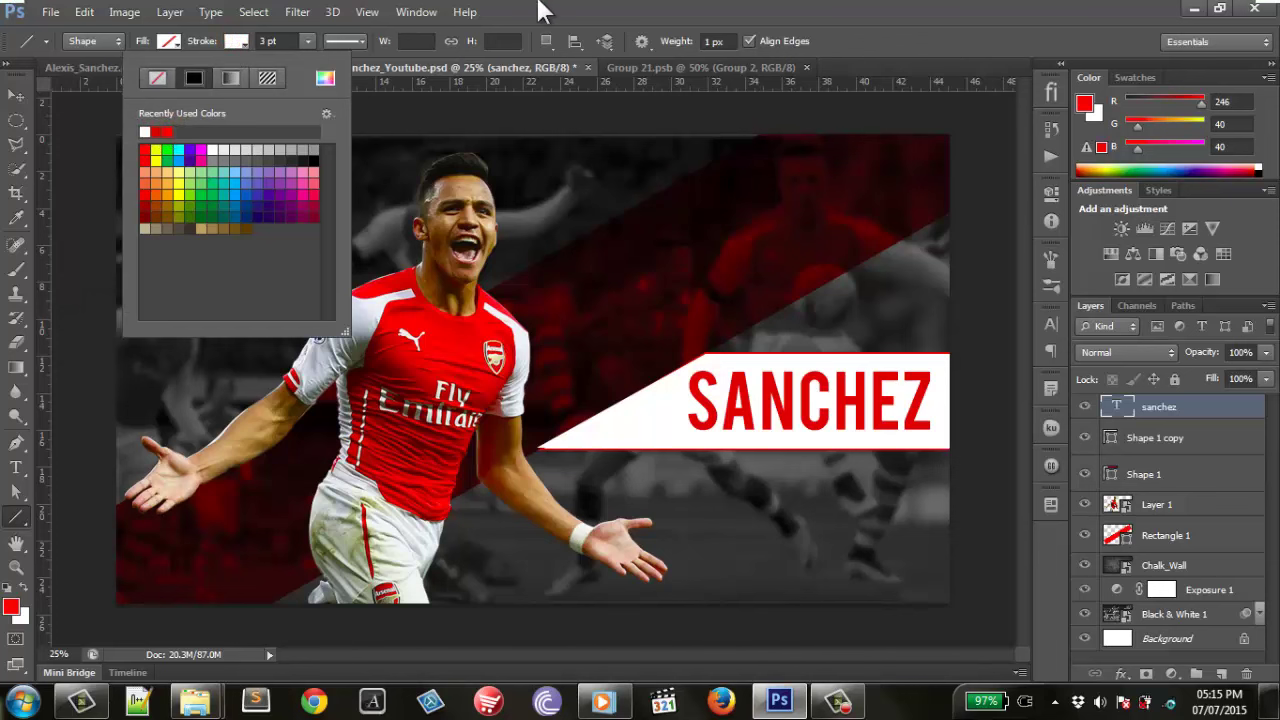
click(568, 12)
double_click(268, 41)
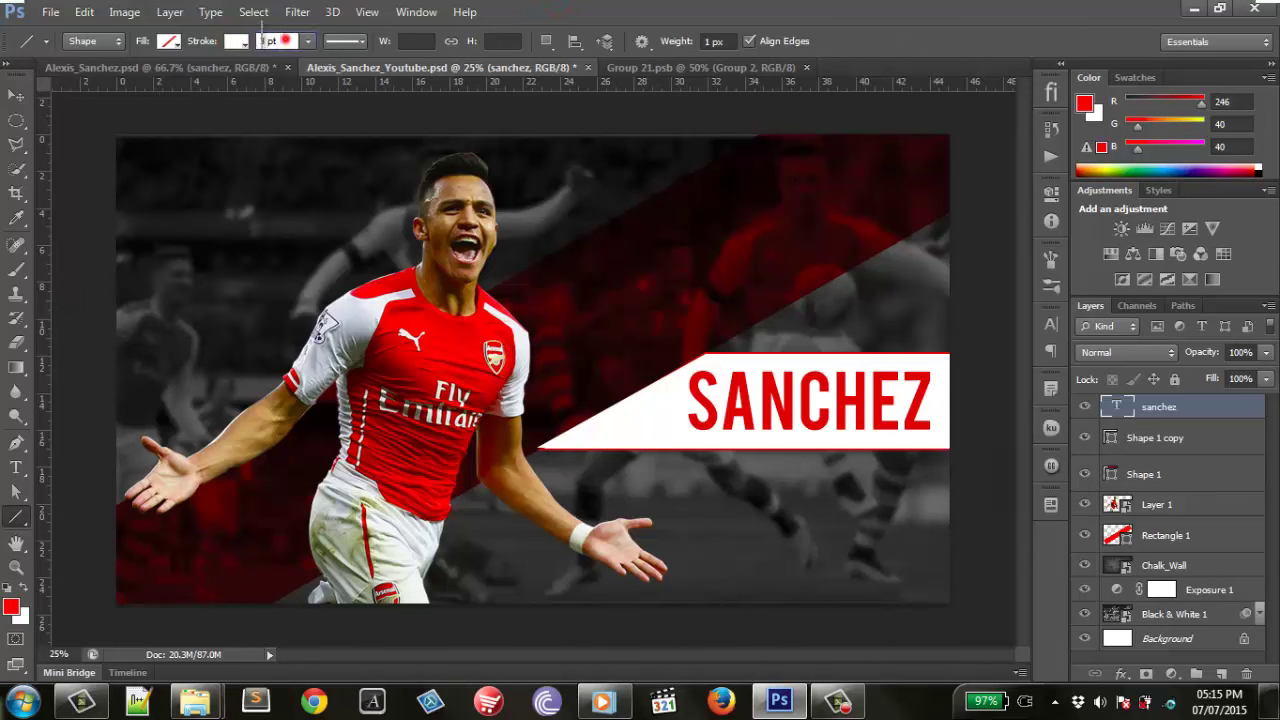
text(1)
key(Return)
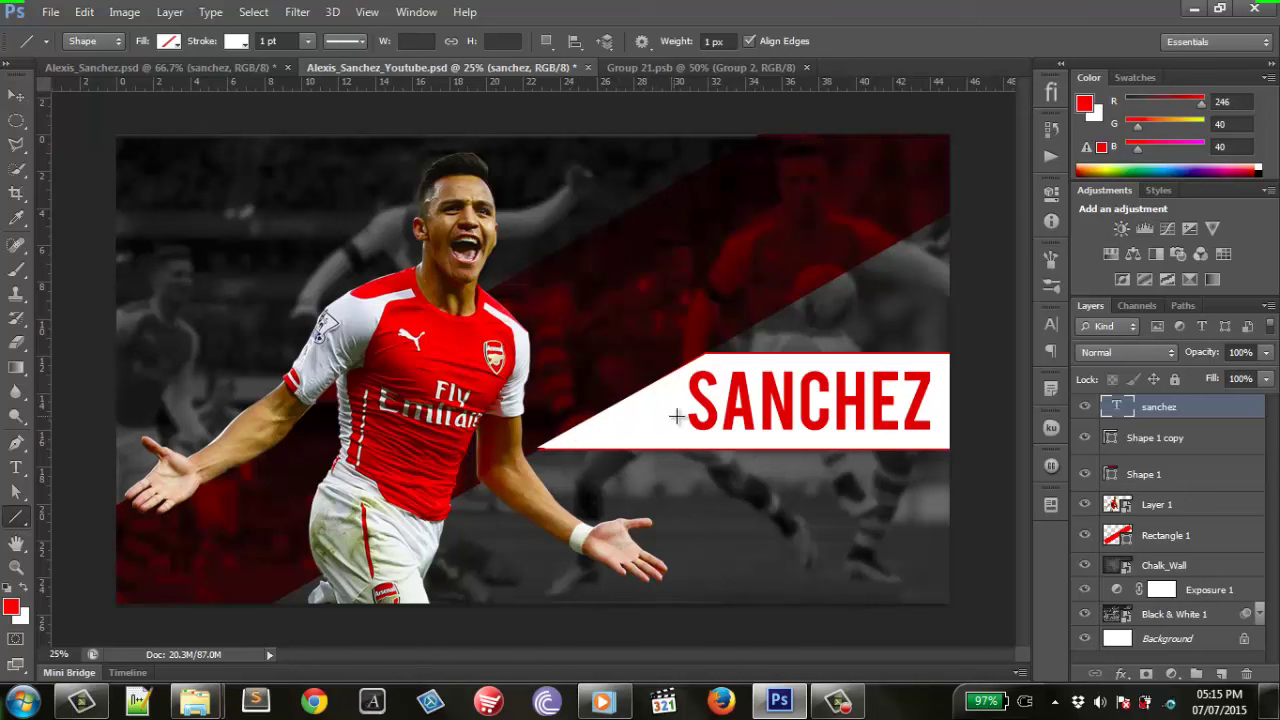
Draw a horizontal line under SANCHEZ across the plate.
drag(672, 423, 951, 425)
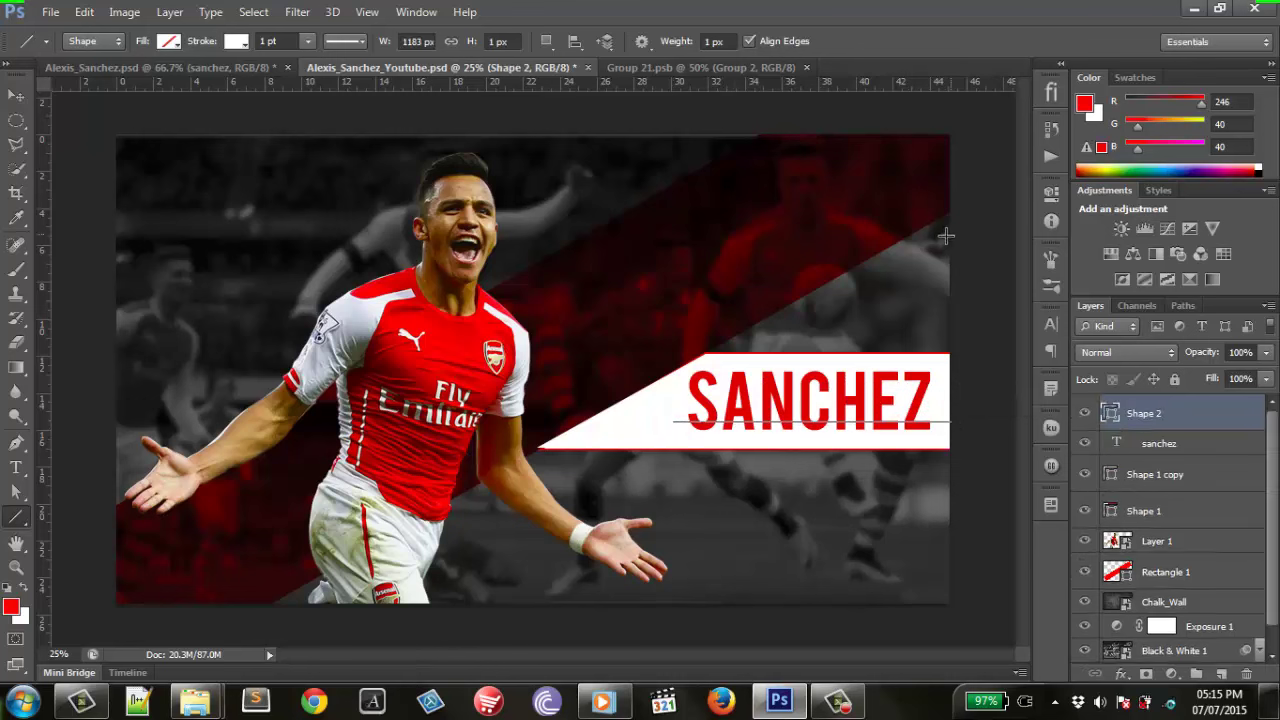
key(ctrl+z)
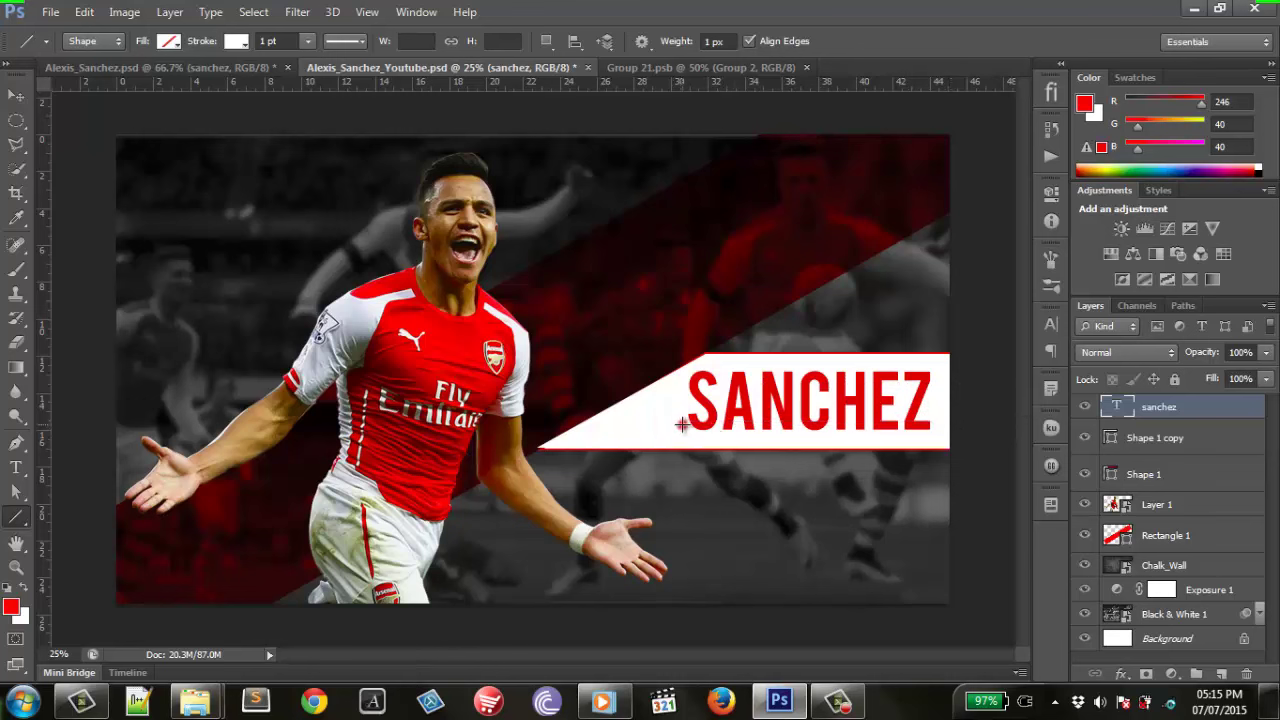
drag(681, 425, 943, 425)
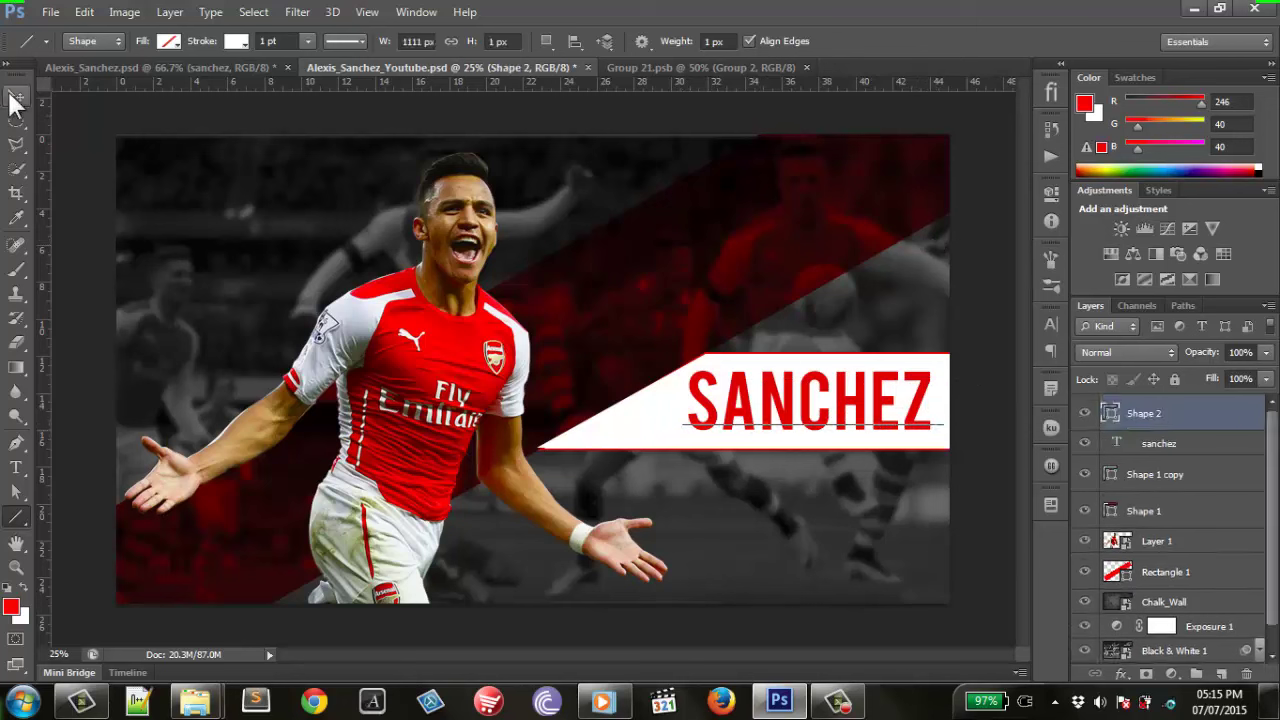
Increase the Shape 2 line's stroke width to 3 pt, passing through 2 pt.
click(16, 94)
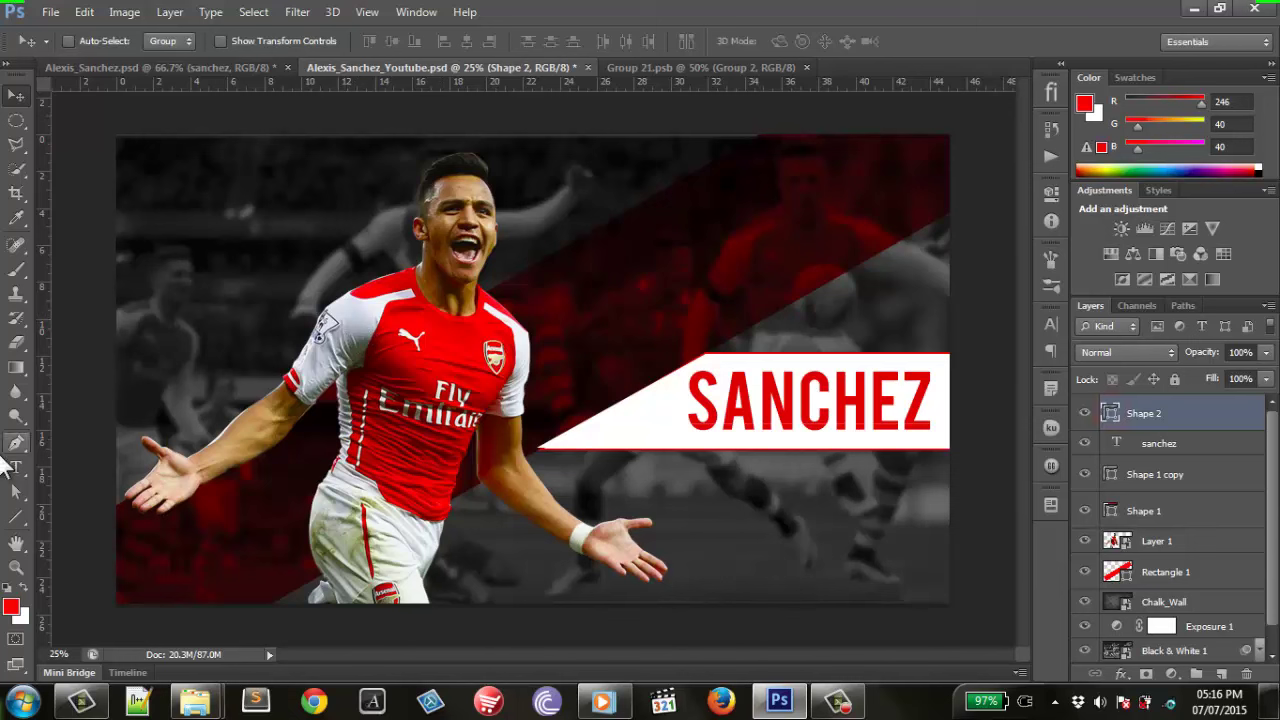
click(16, 517)
click(282, 41)
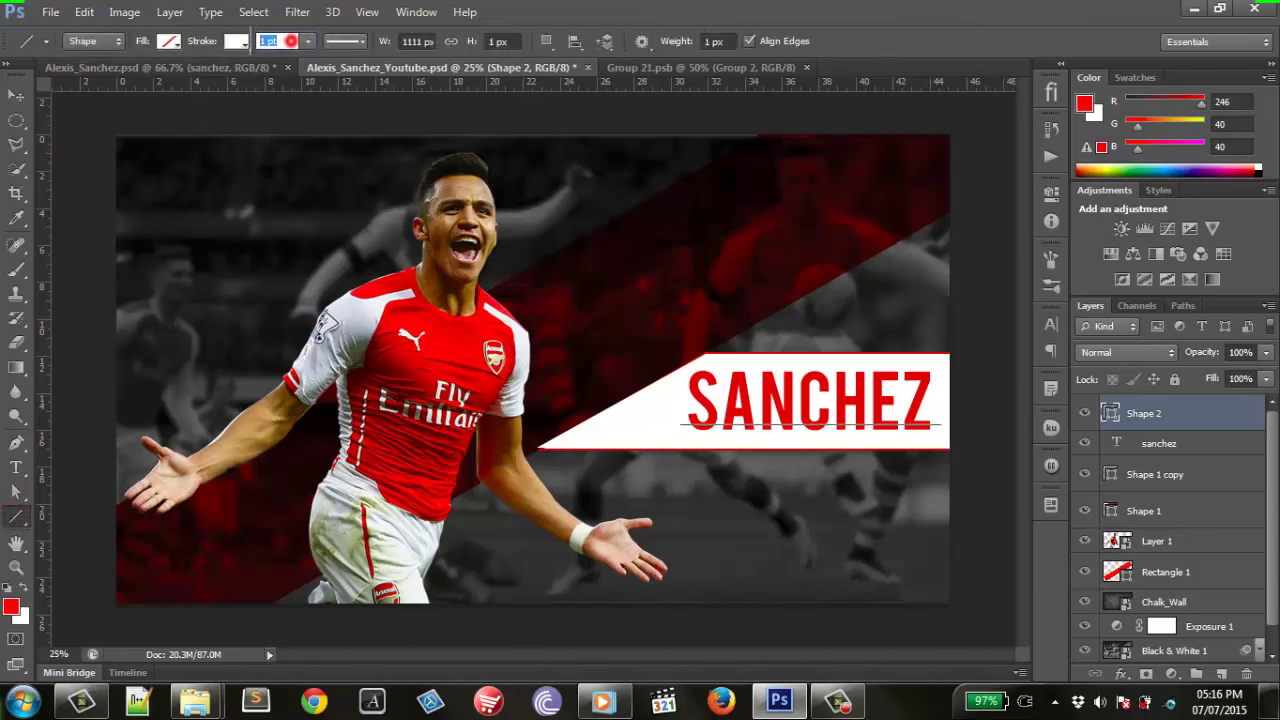
text(2)
key(Return)
click(16, 94)
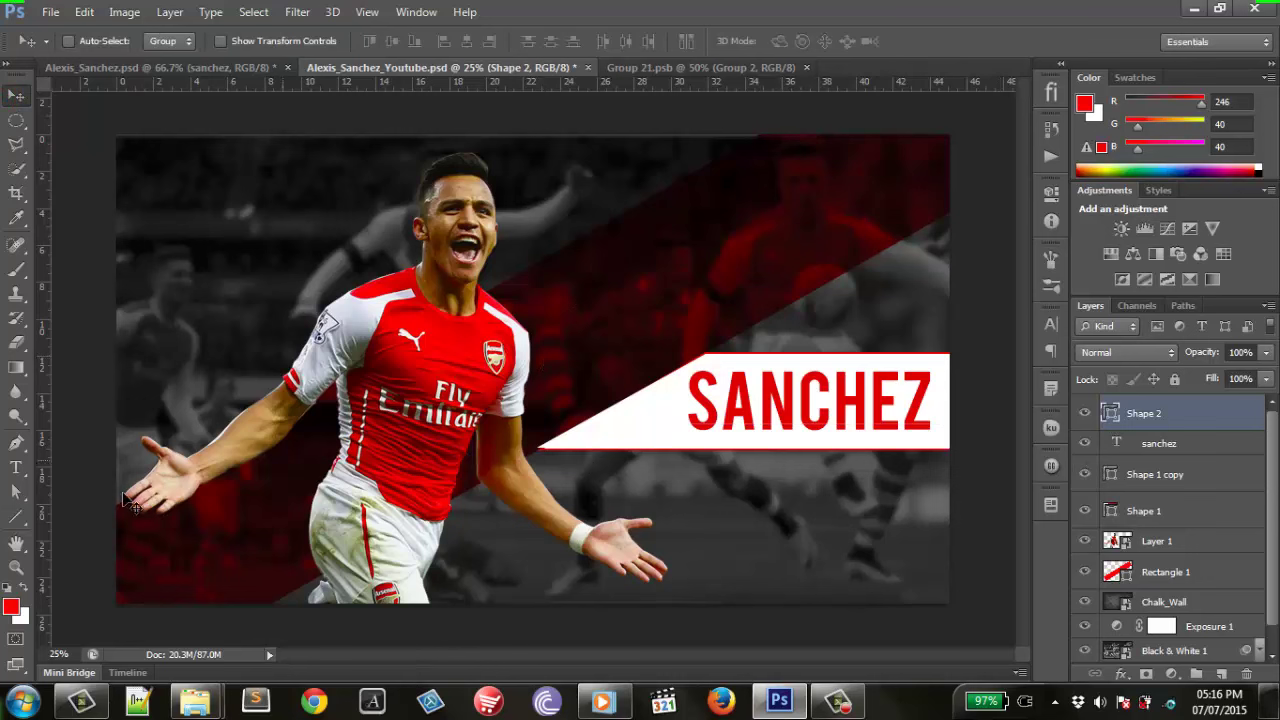
click(16, 517)
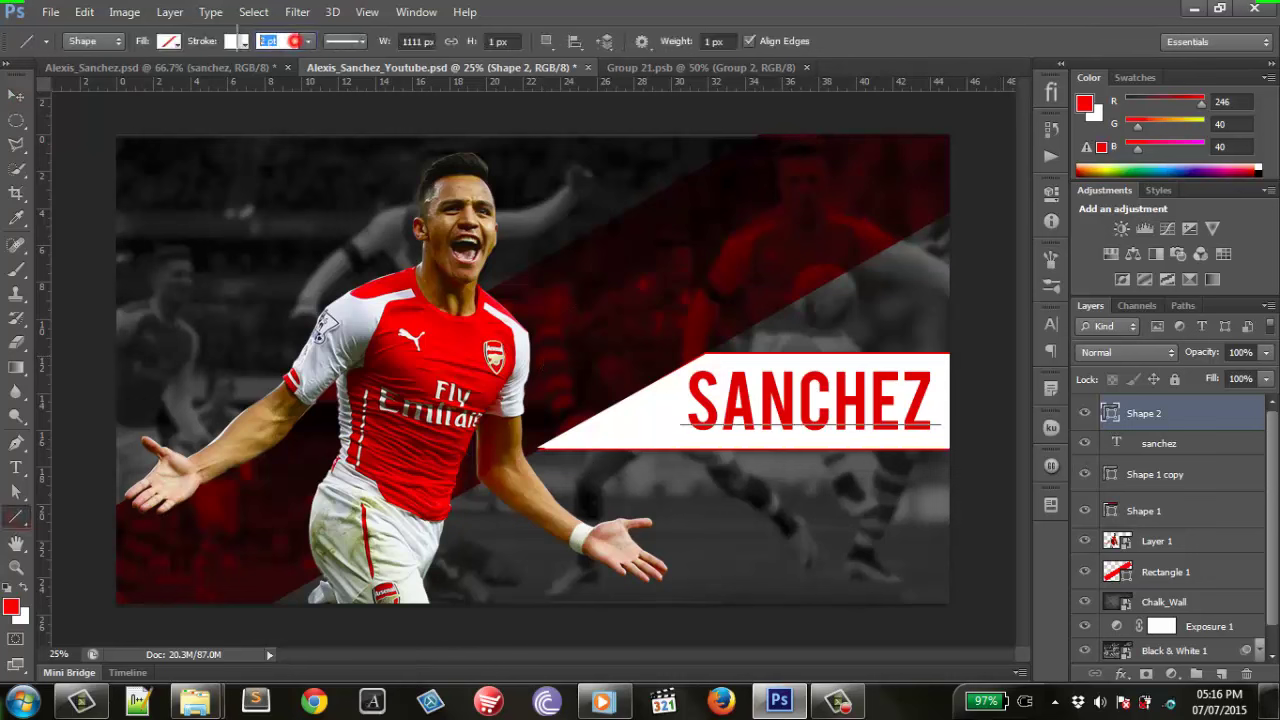
text(3)
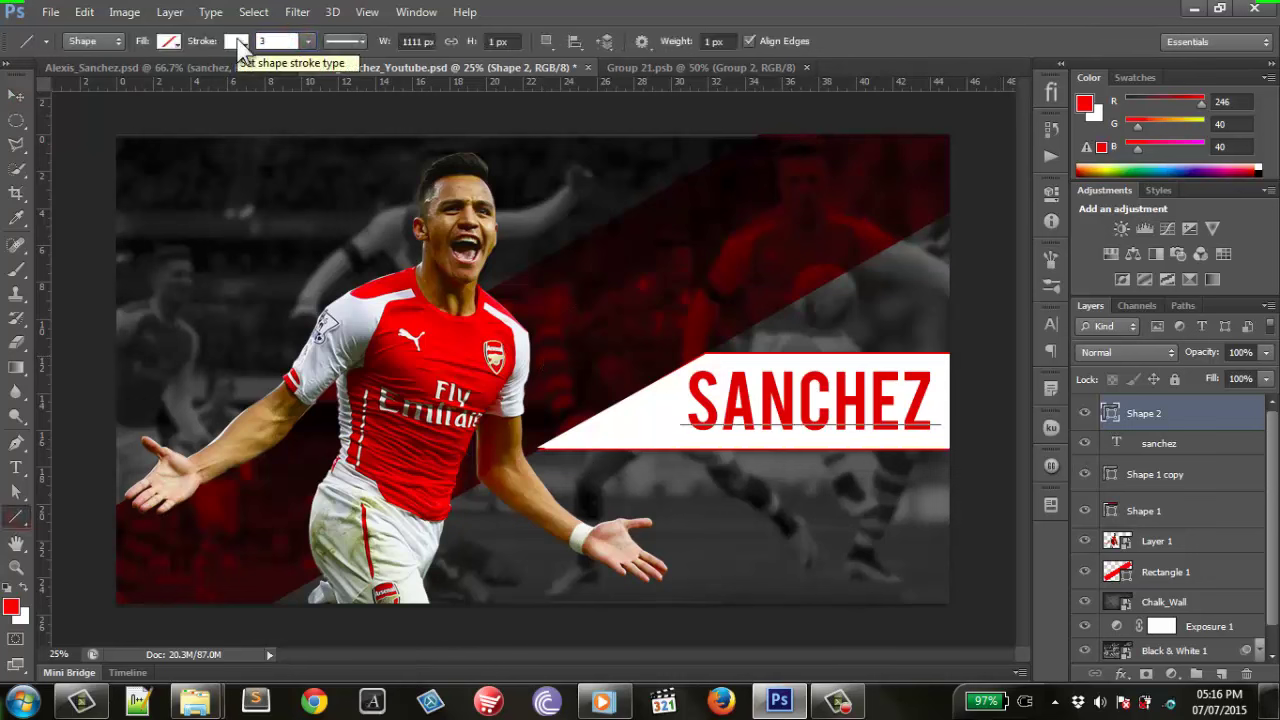
key(Return)
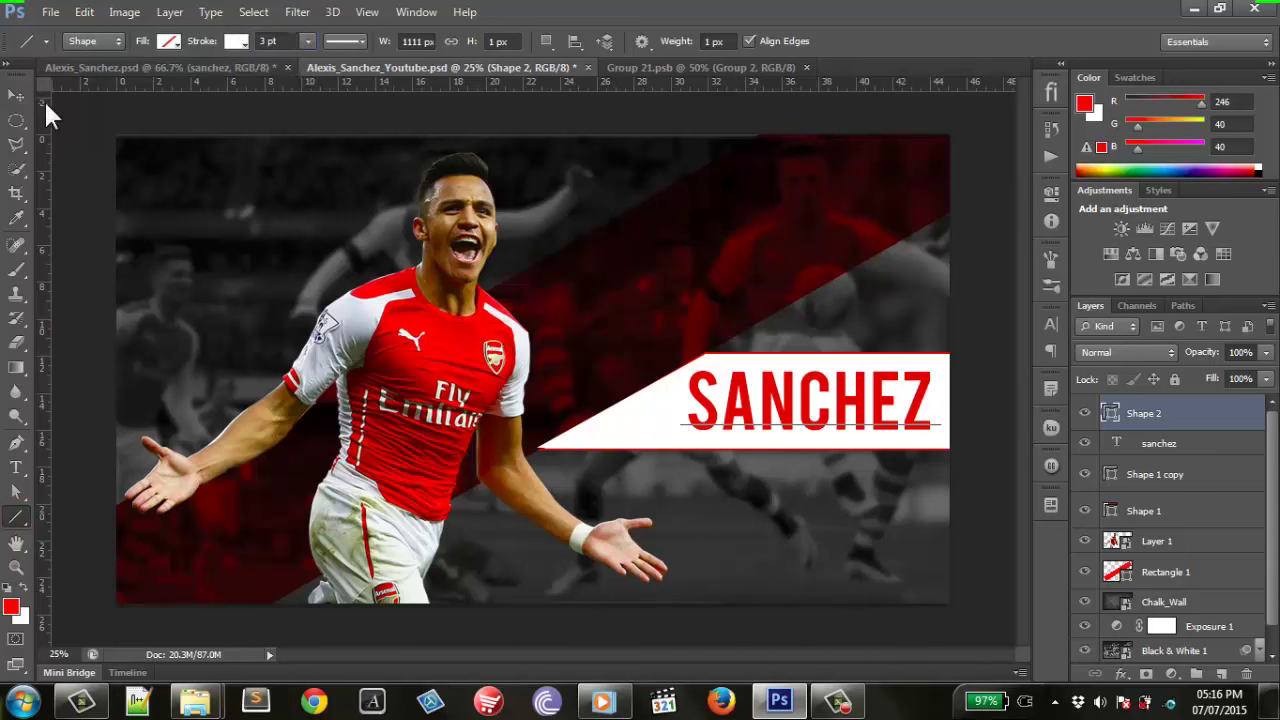
click(16, 95)
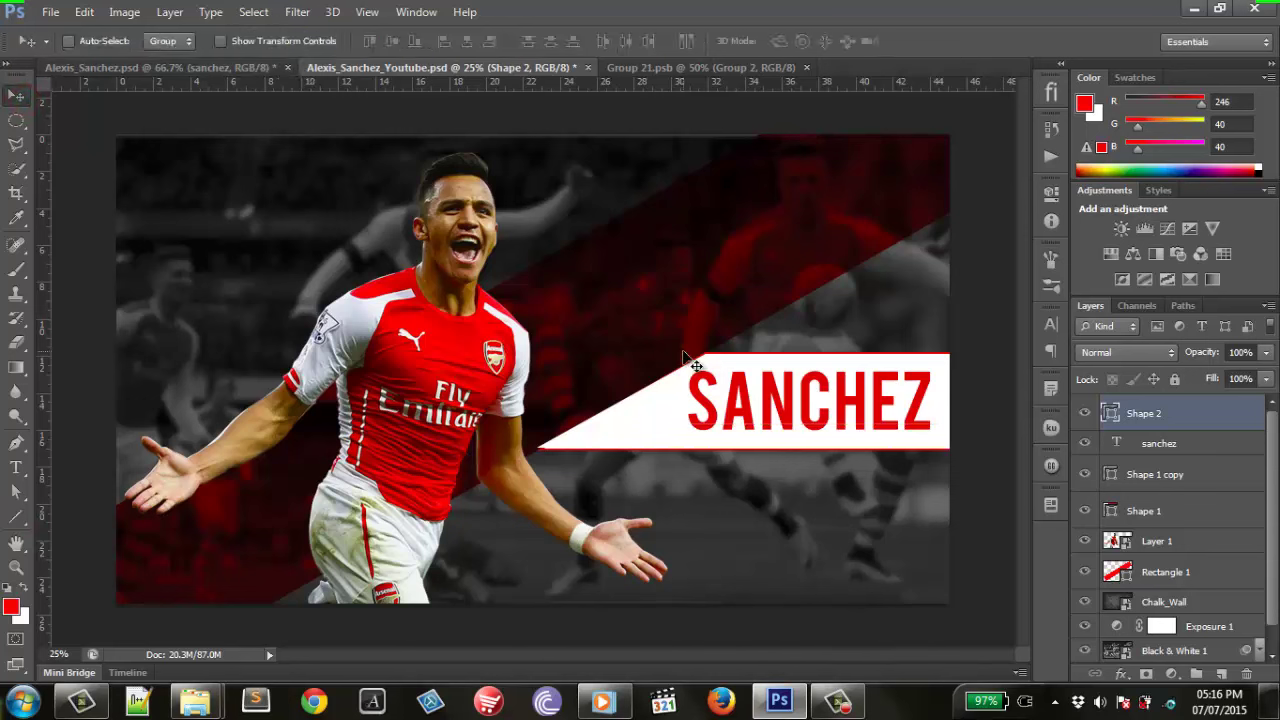
Duplicate the line layer, then duplicate two and then three selected line layers with Ctrl+J.
key(ctrl+j)
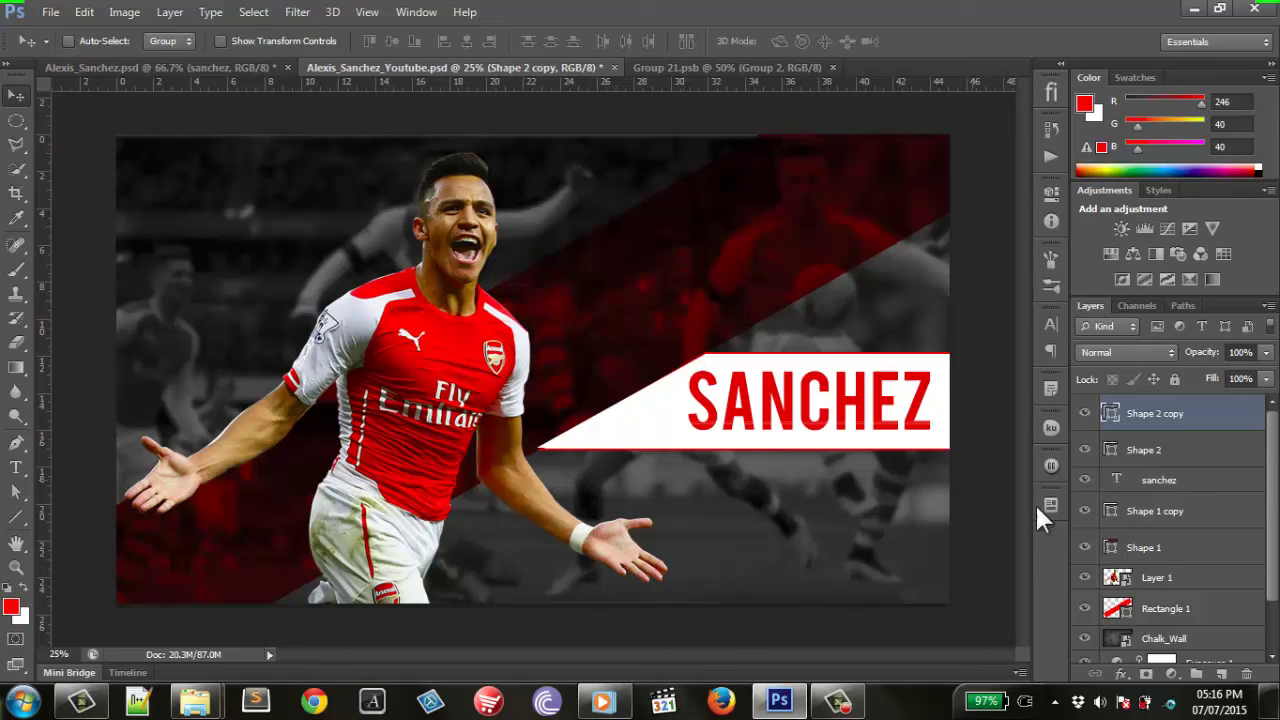
shift+click(1148, 455)
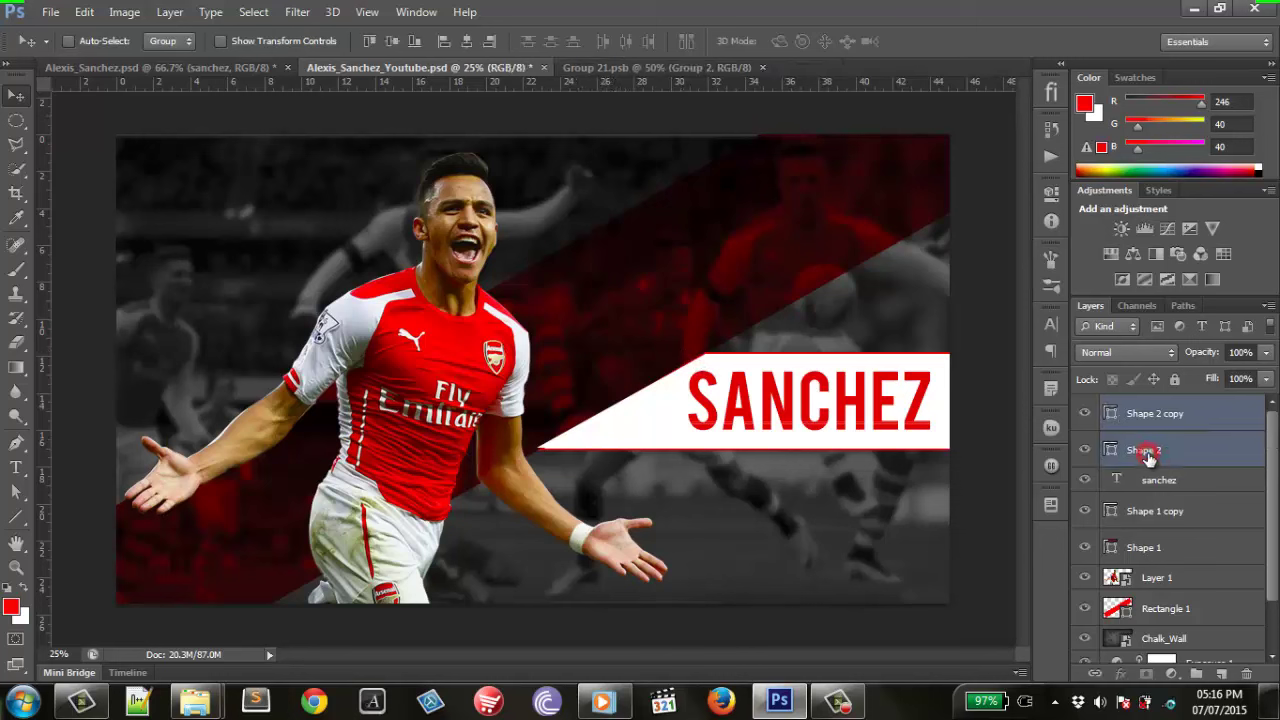
key(ctrl+j)
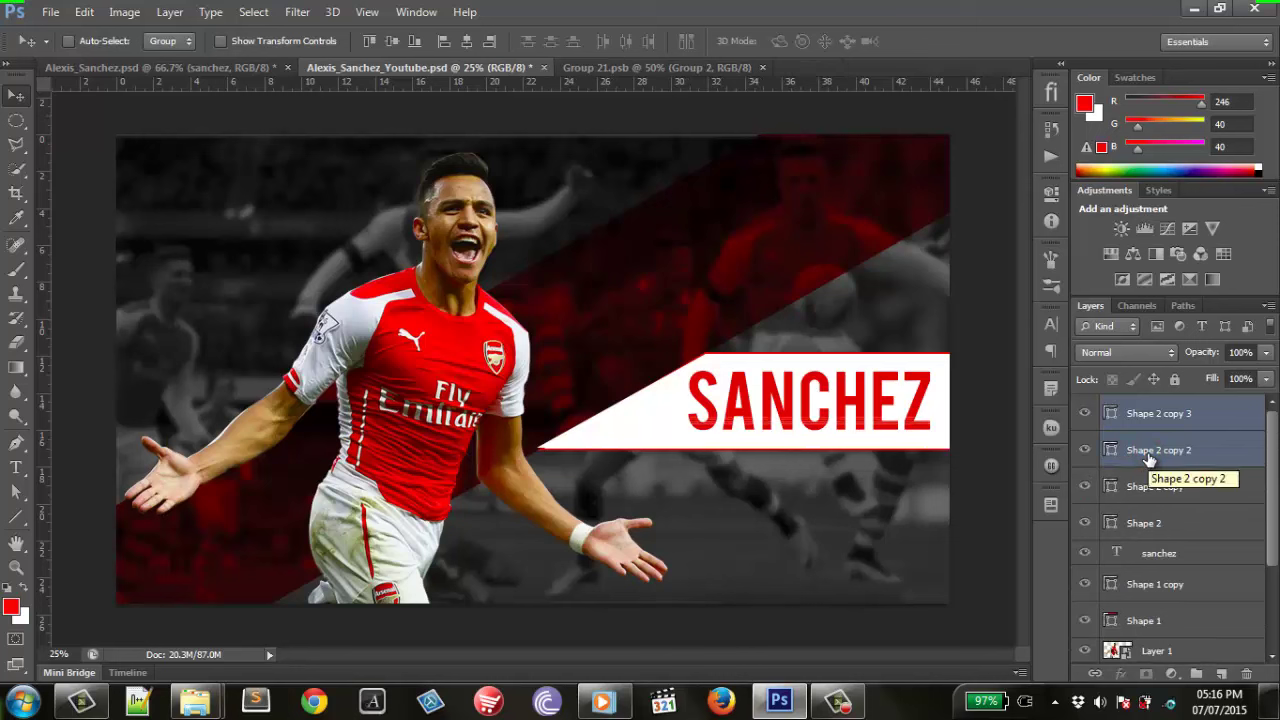
shift+click(1197, 534)
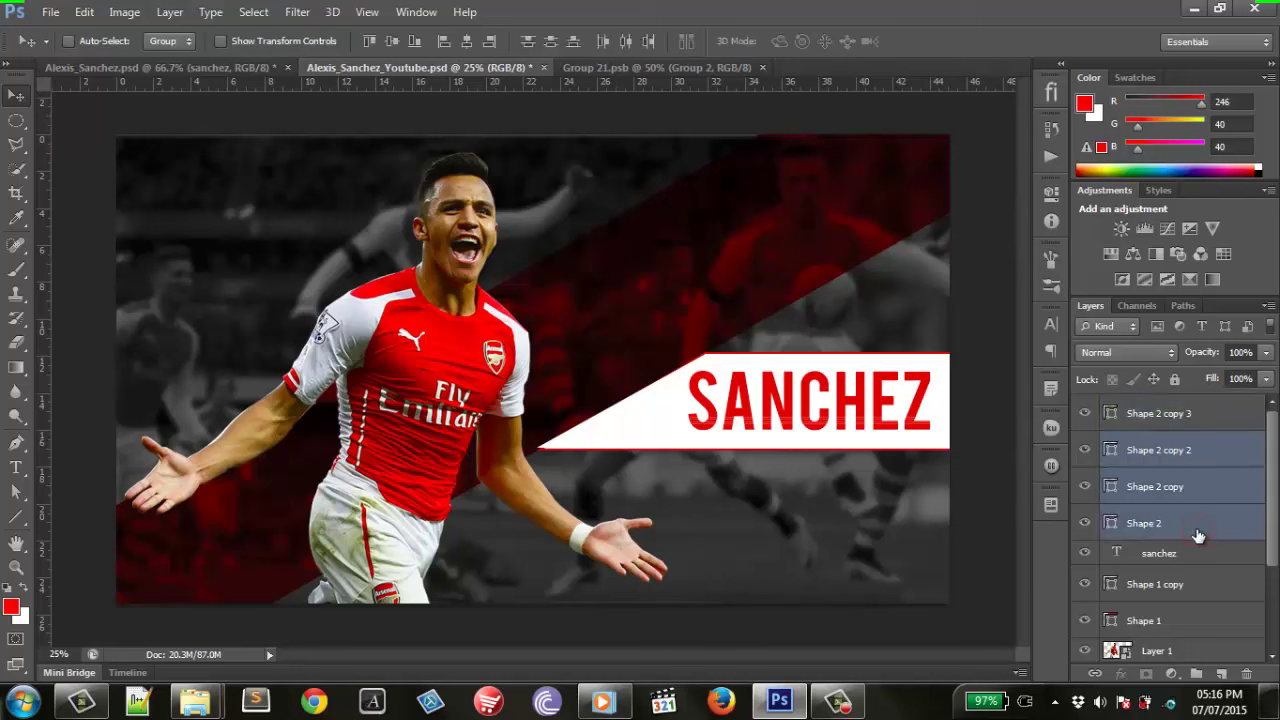
key(ctrl+j)
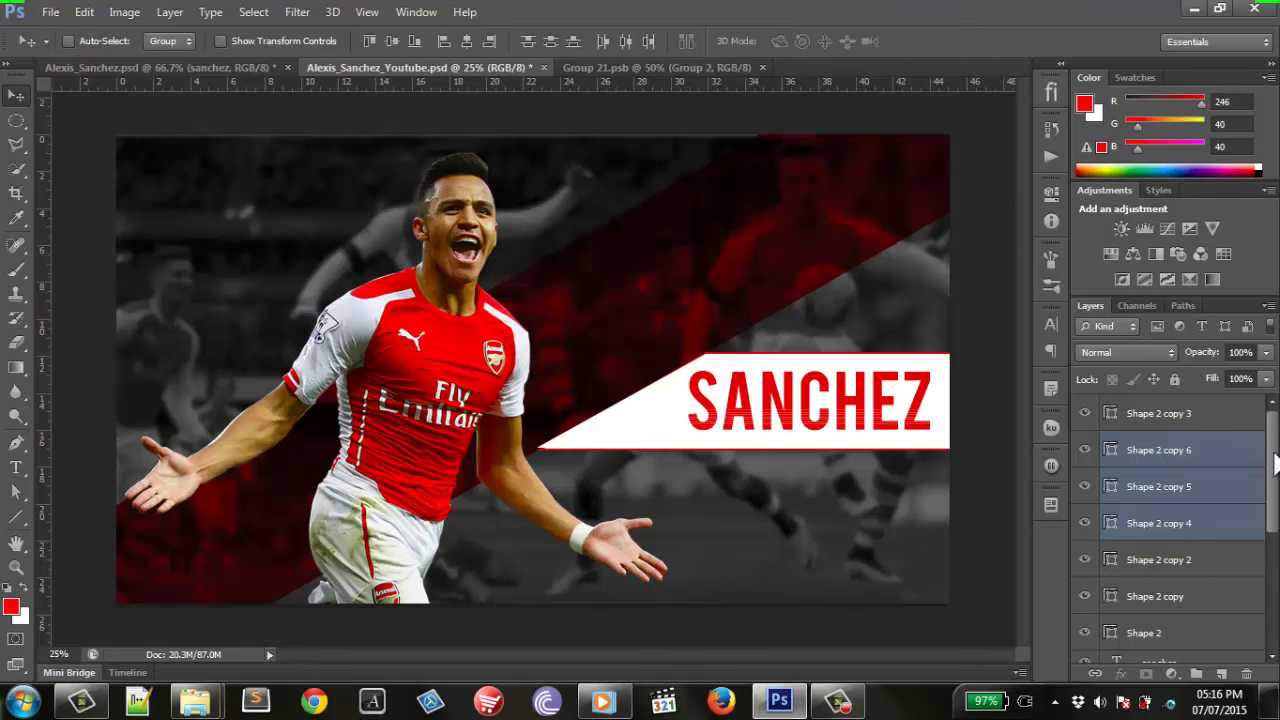
Select every line layer from Shape 2 copy 3 to Shape 2 and duplicate them.
shift+click(1213, 636)
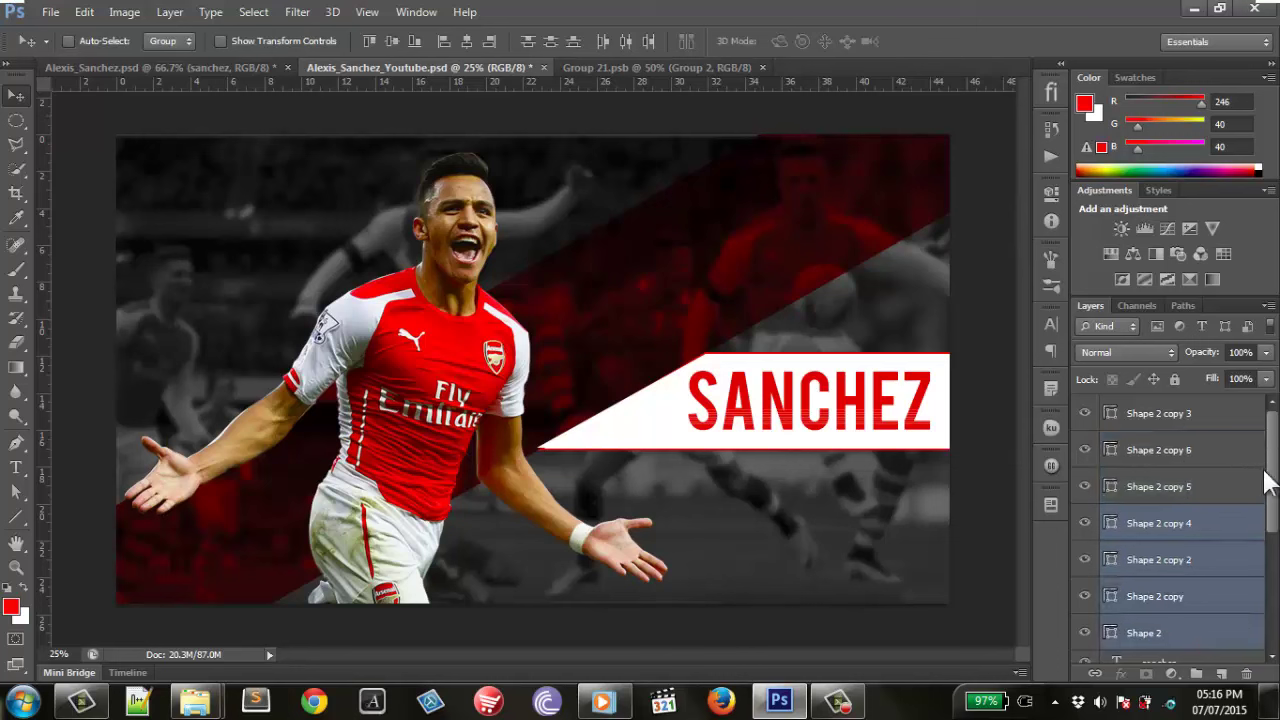
shift+click(1230, 422)
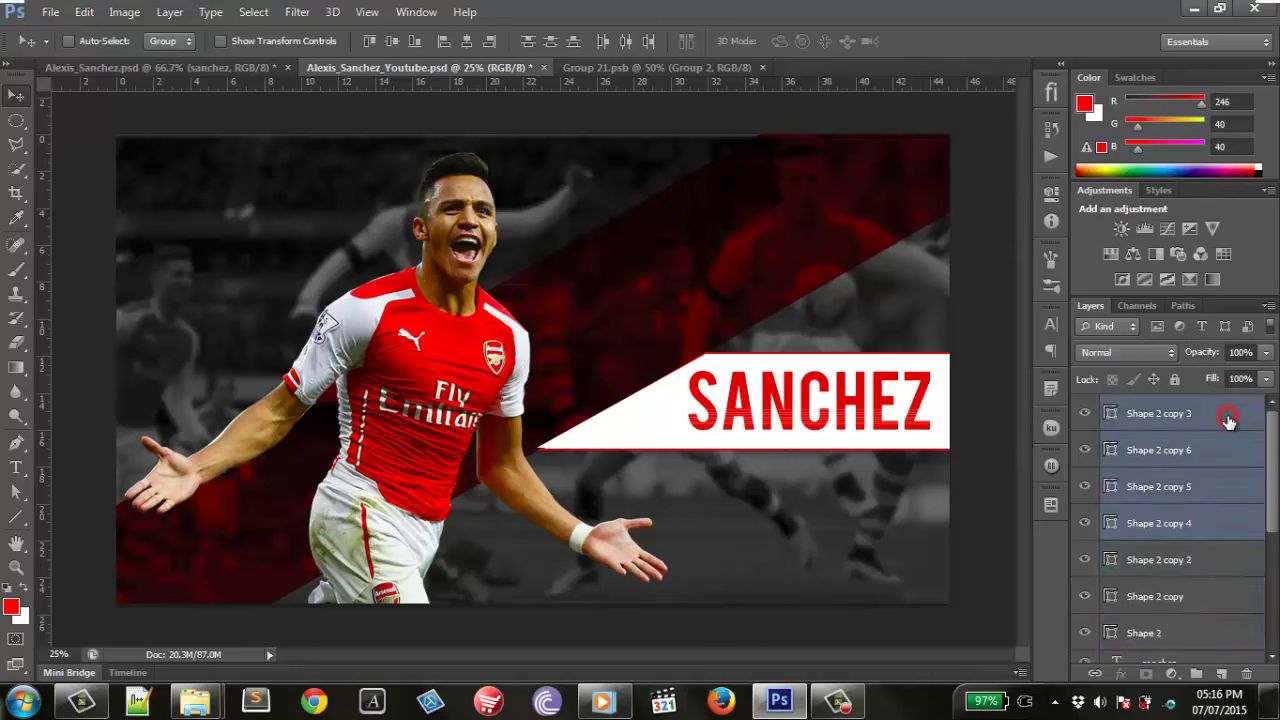
click(1224, 640)
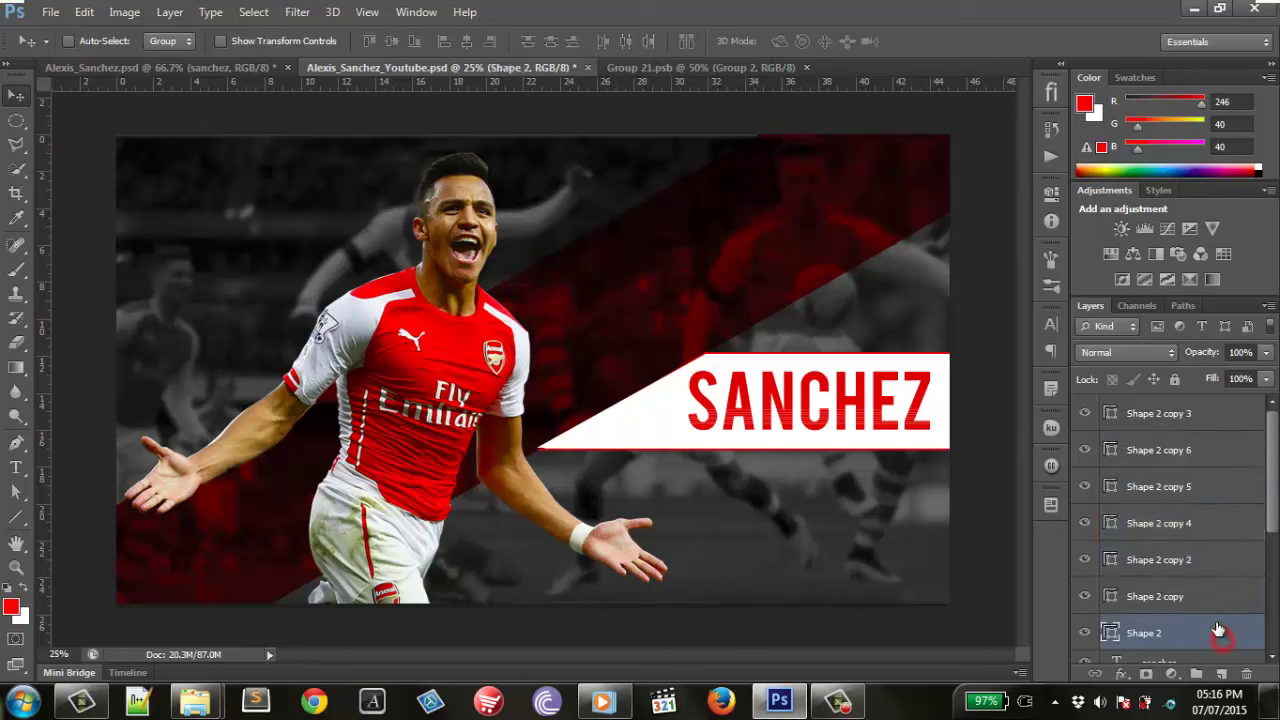
shift+click(1192, 412)
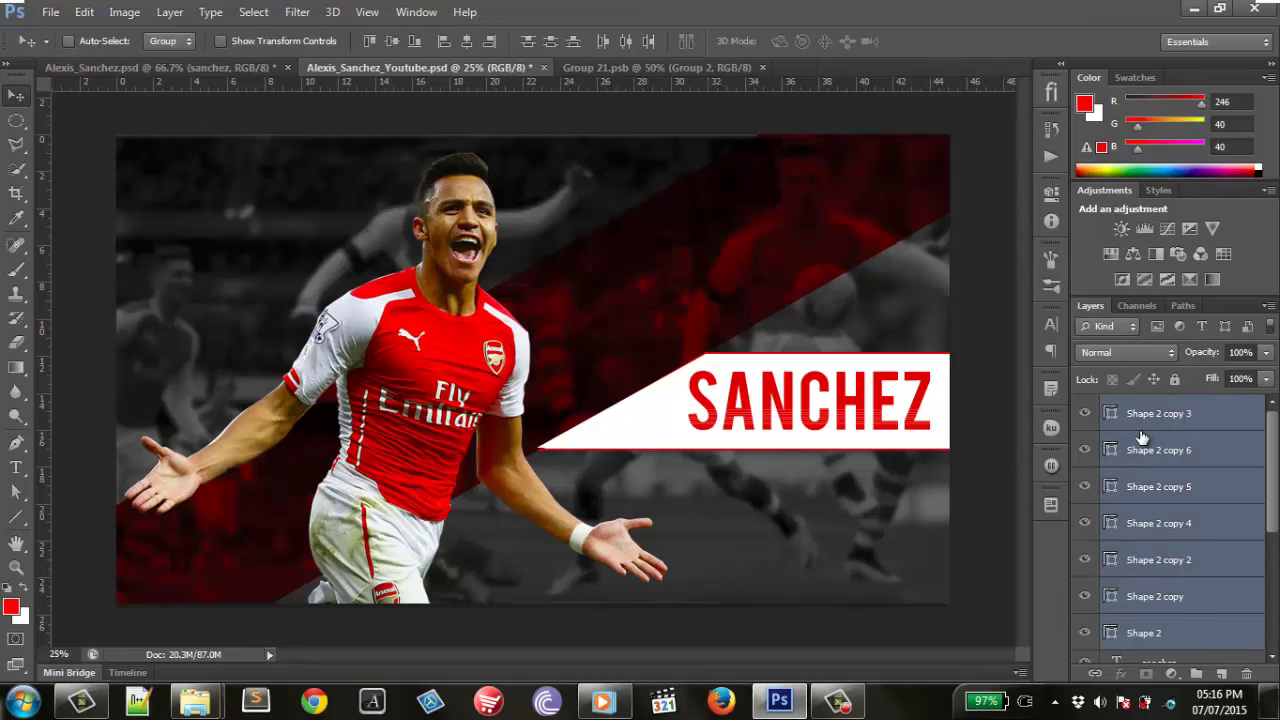
key(ctrl+j)
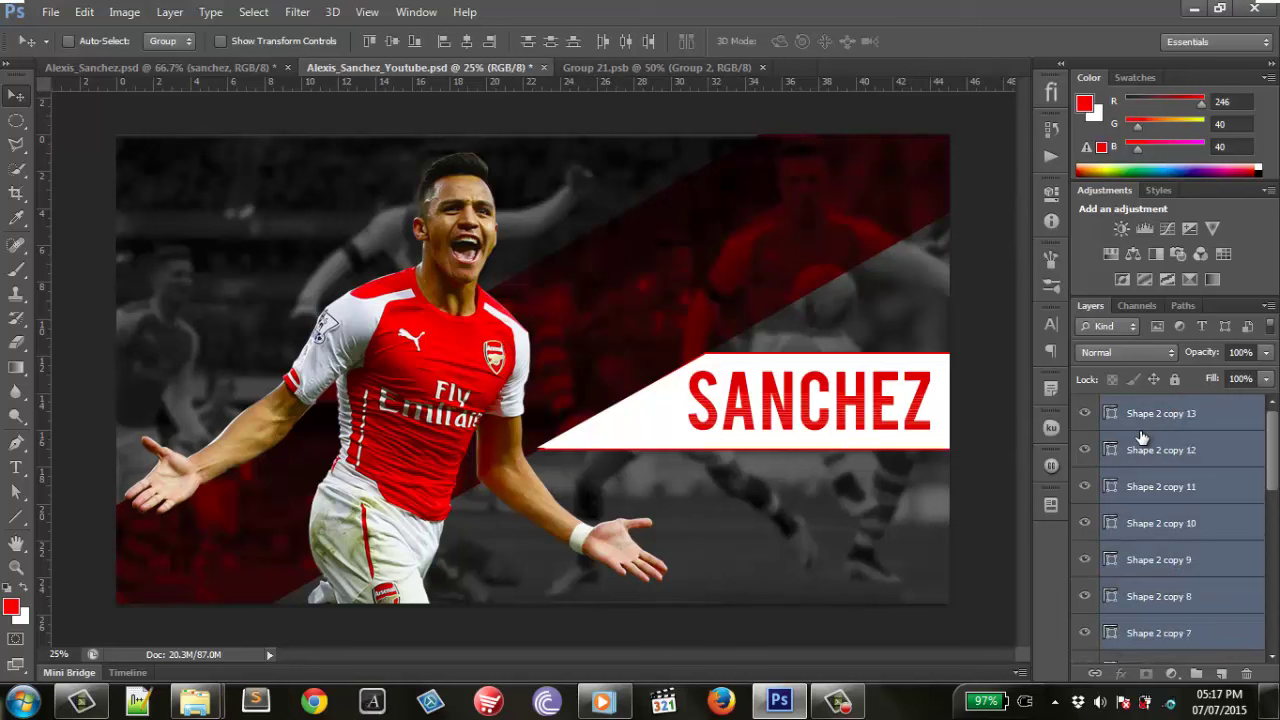
Select the line layers from Shape 2 copy 13 down to copy 2, ending on copy 25.
scroll(1205, 487, down, 2)
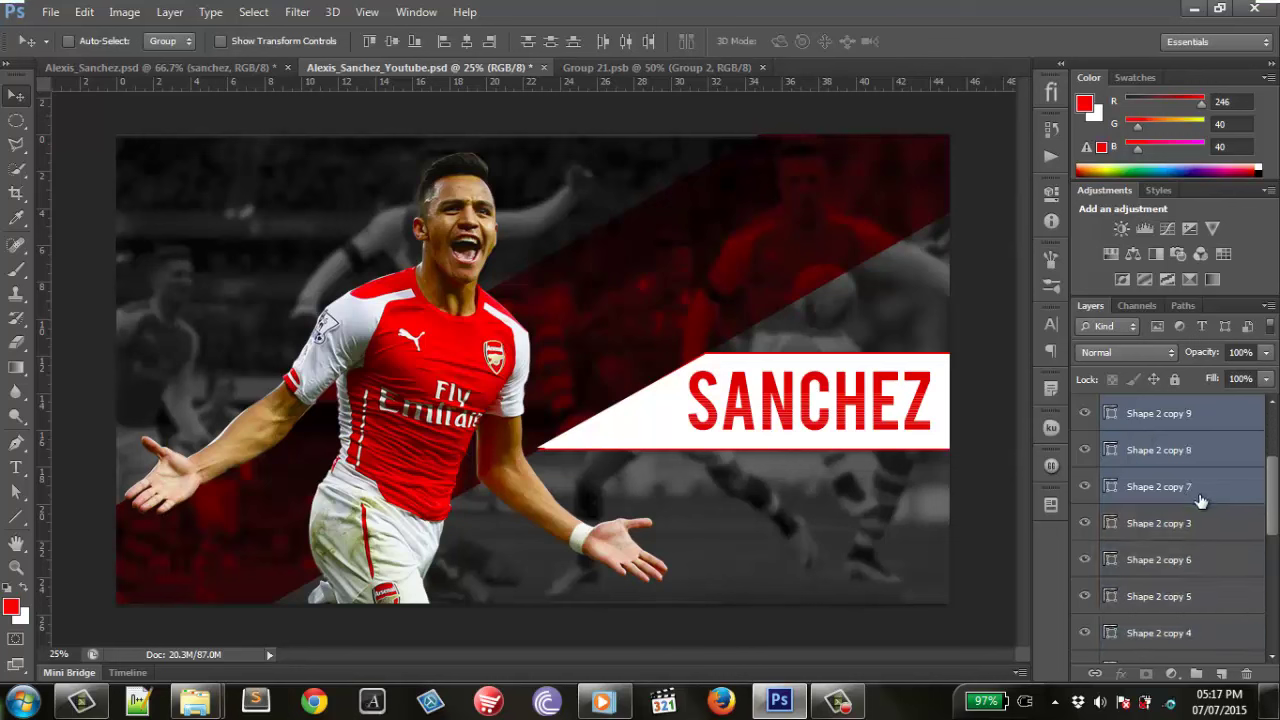
scroll(1198, 560, up, 2)
click(1208, 426)
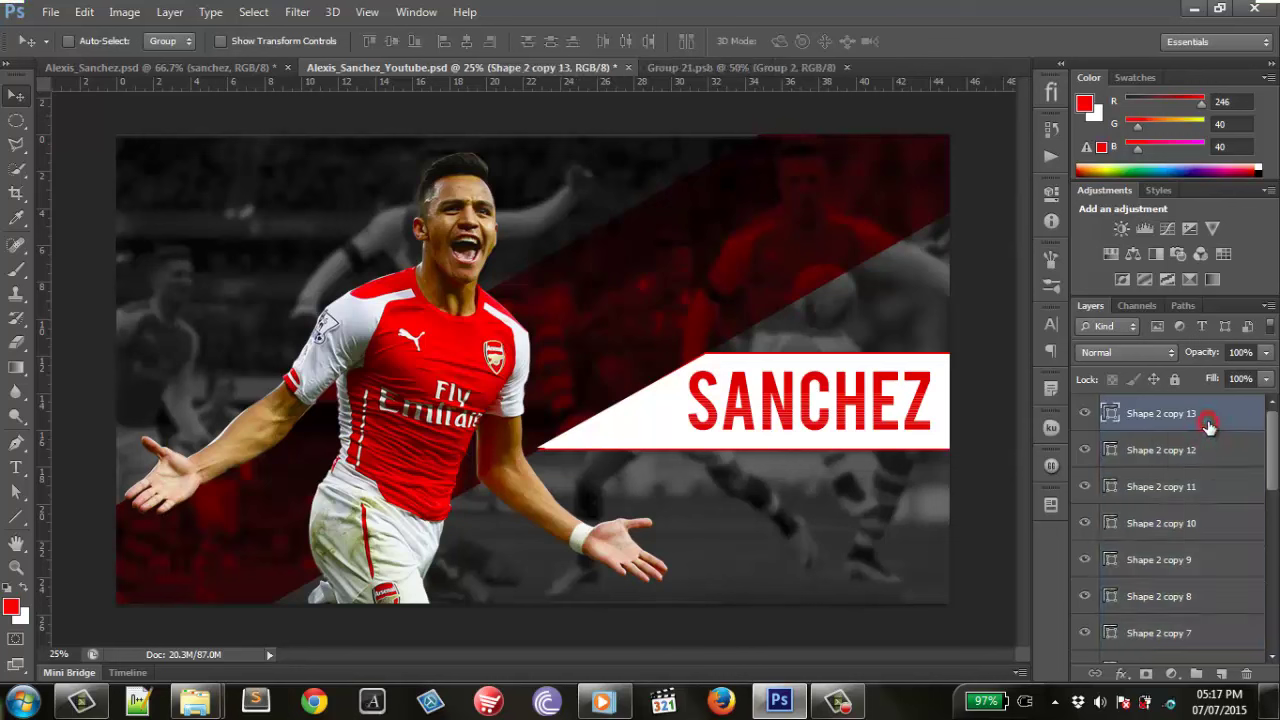
scroll(1208, 480, down, 3)
scroll(1207, 540, down, 3)
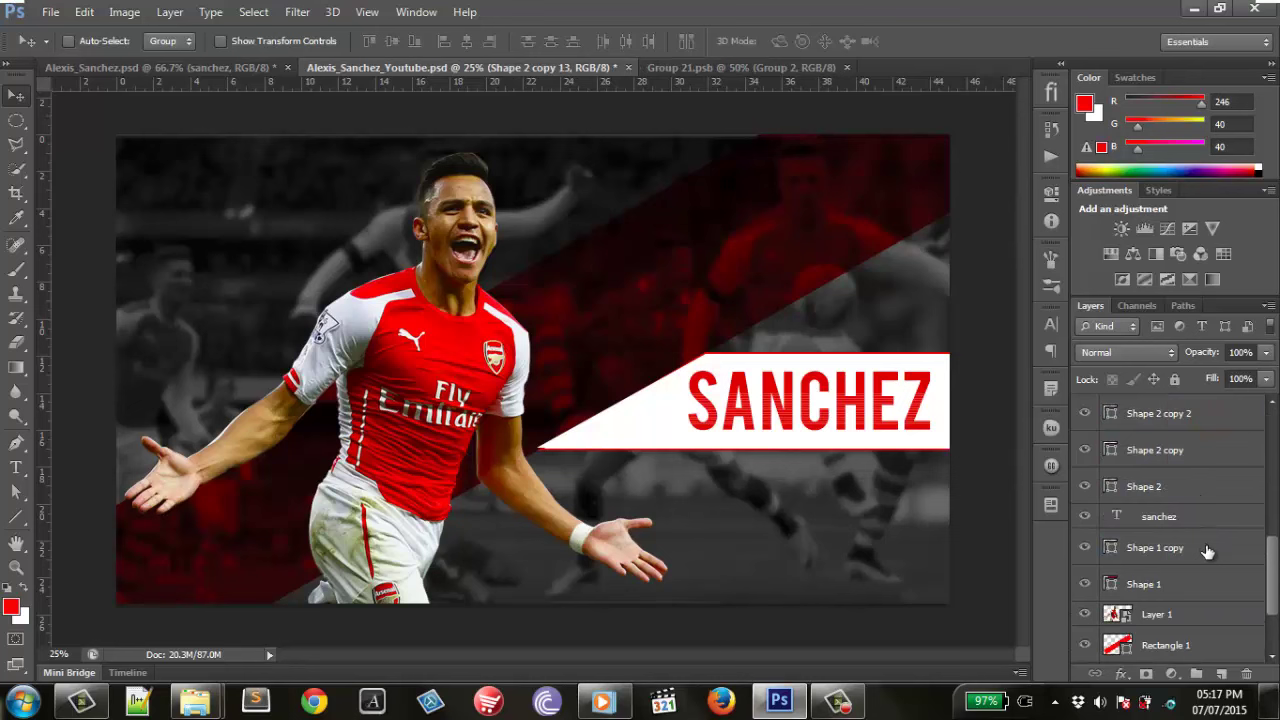
scroll(1208, 518, up, 2)
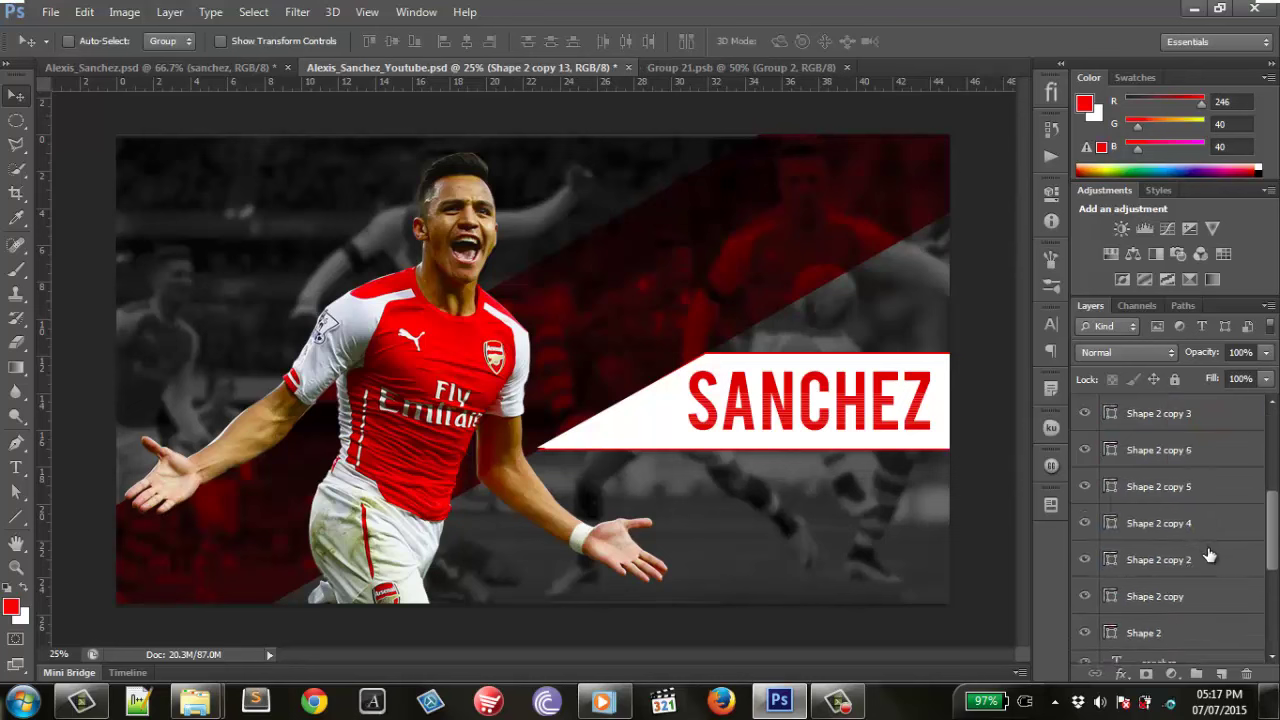
shift+click(1208, 553)
scroll(1208, 555, up, 10)
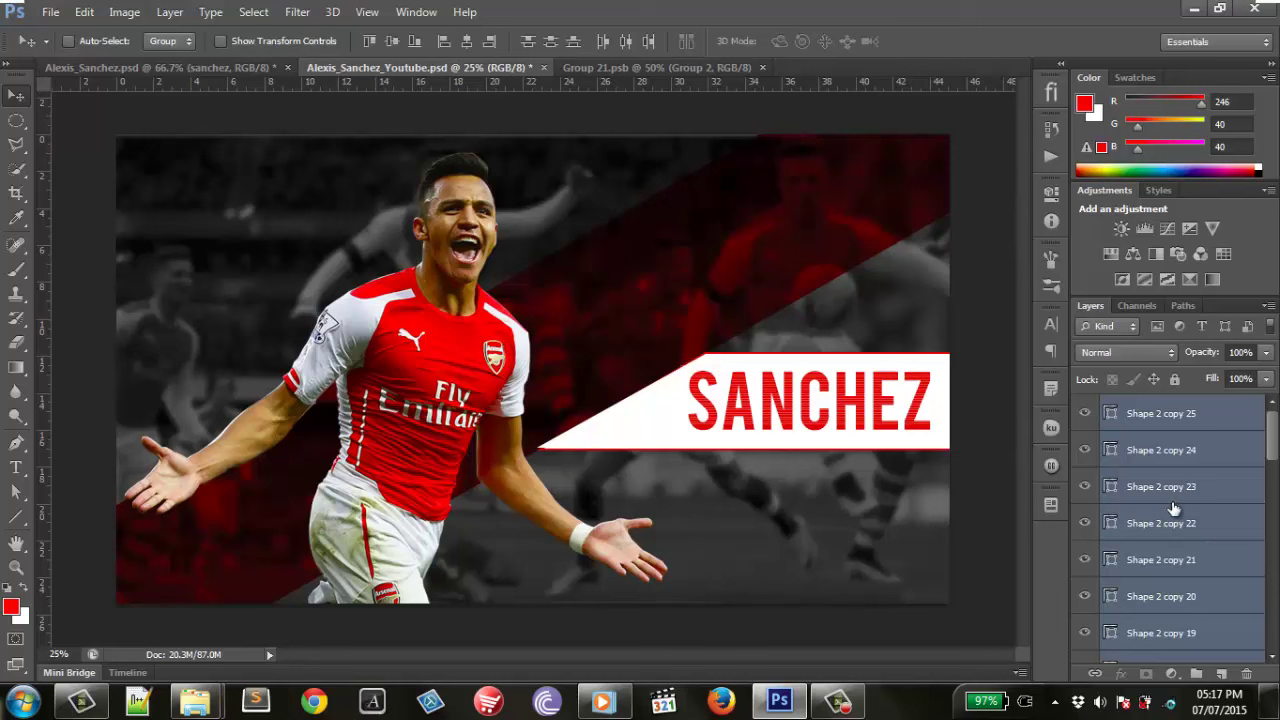
click(1205, 422)
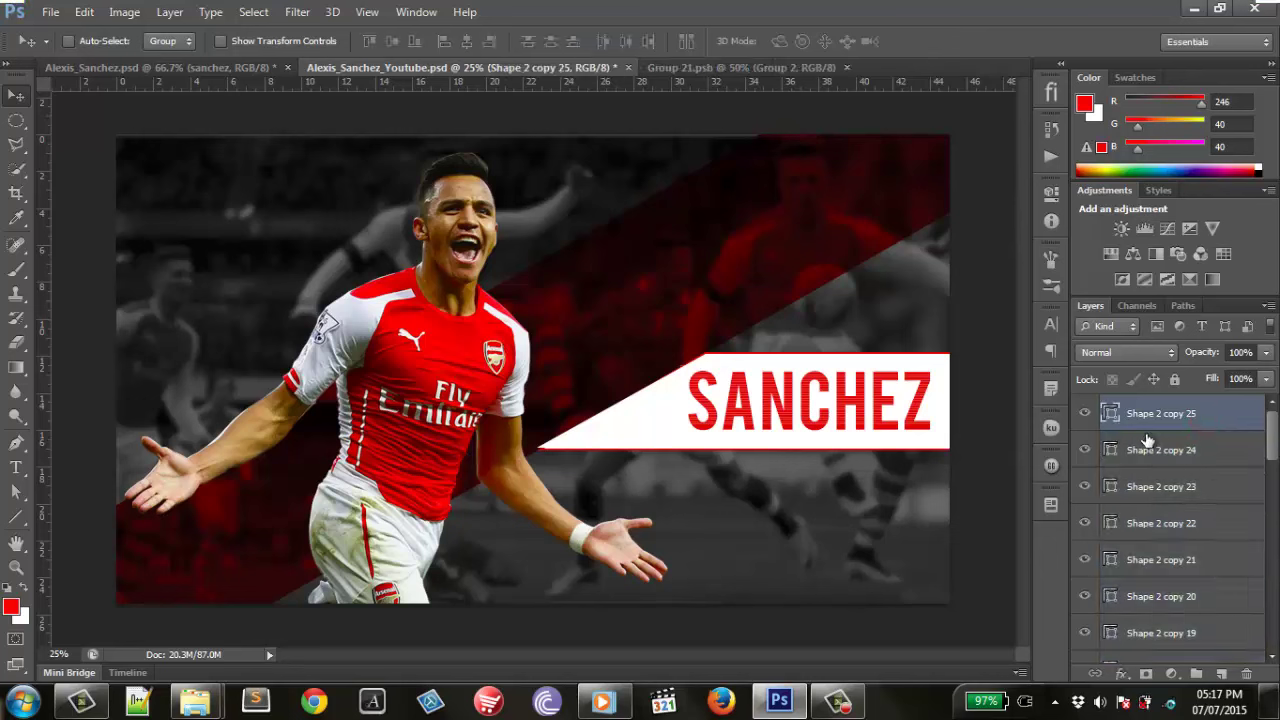
Delete the three surplus line layers, Shape 2 copies 23–25.
shift+click(1170, 486)
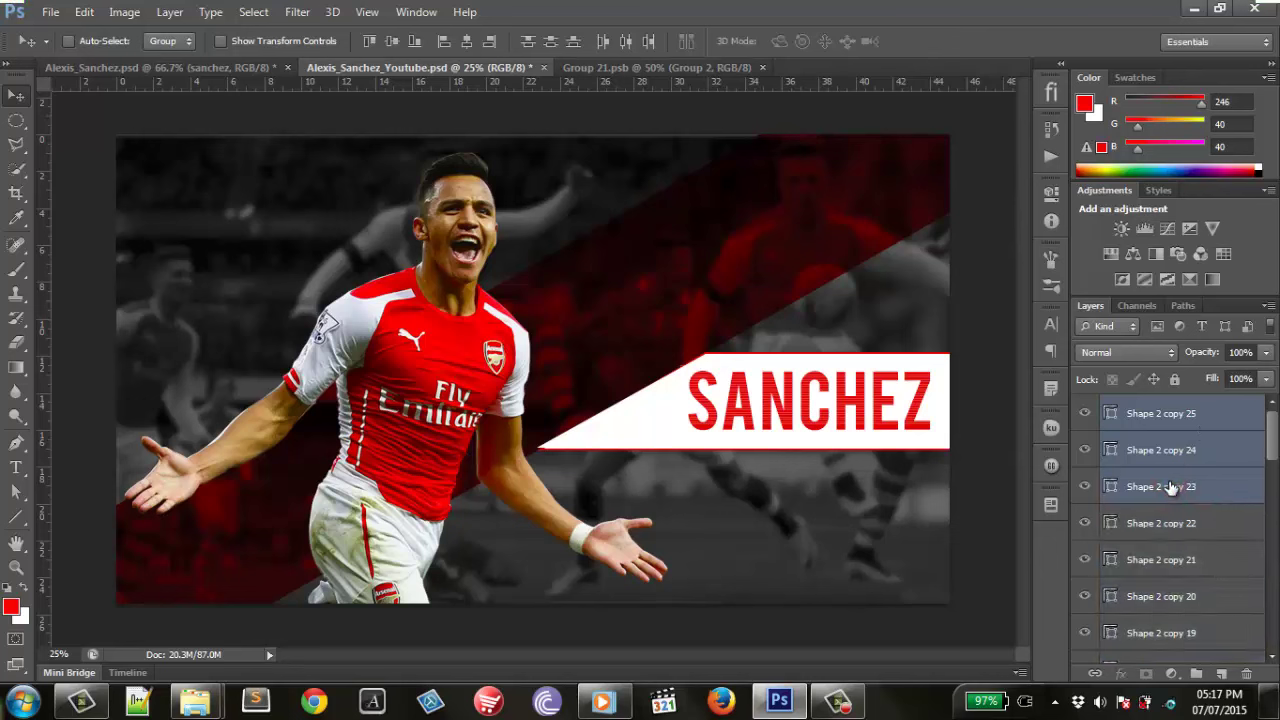
key(Delete)
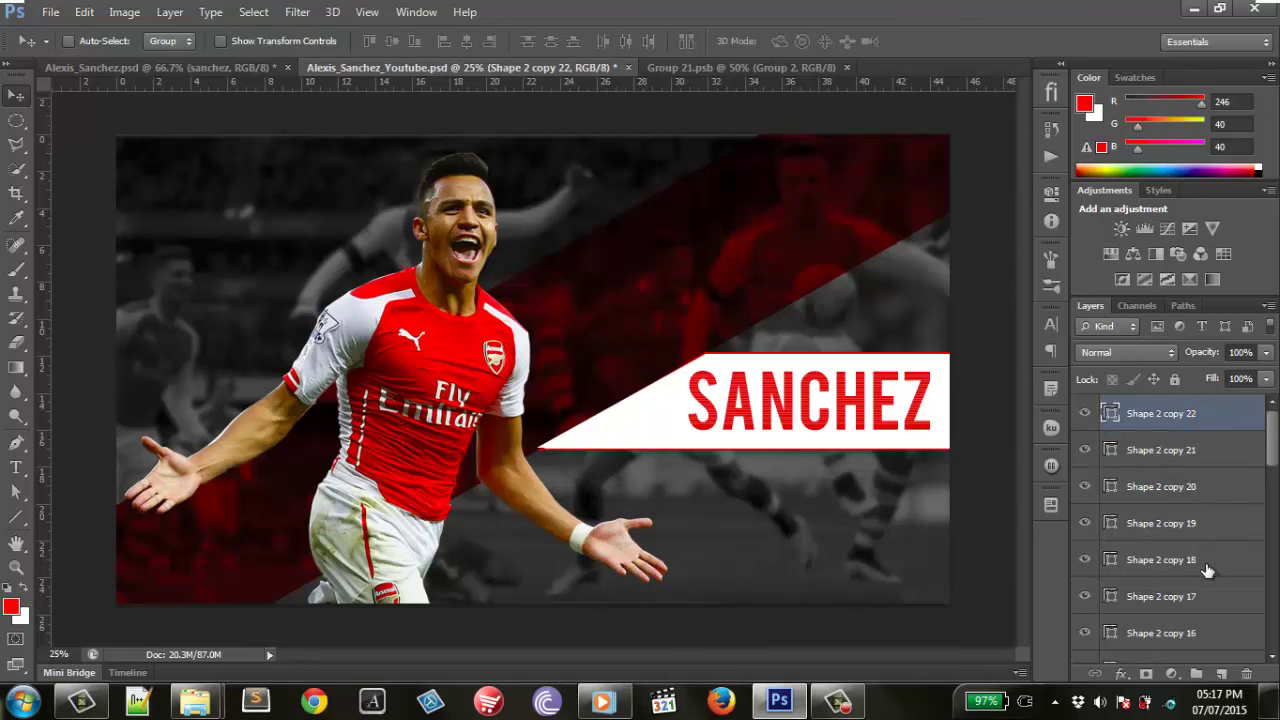
scroll(1210, 572, down, 5)
scroll(1210, 585, down, 5)
scroll(1208, 600, down, 5)
scroll(1205, 595, up, 3)
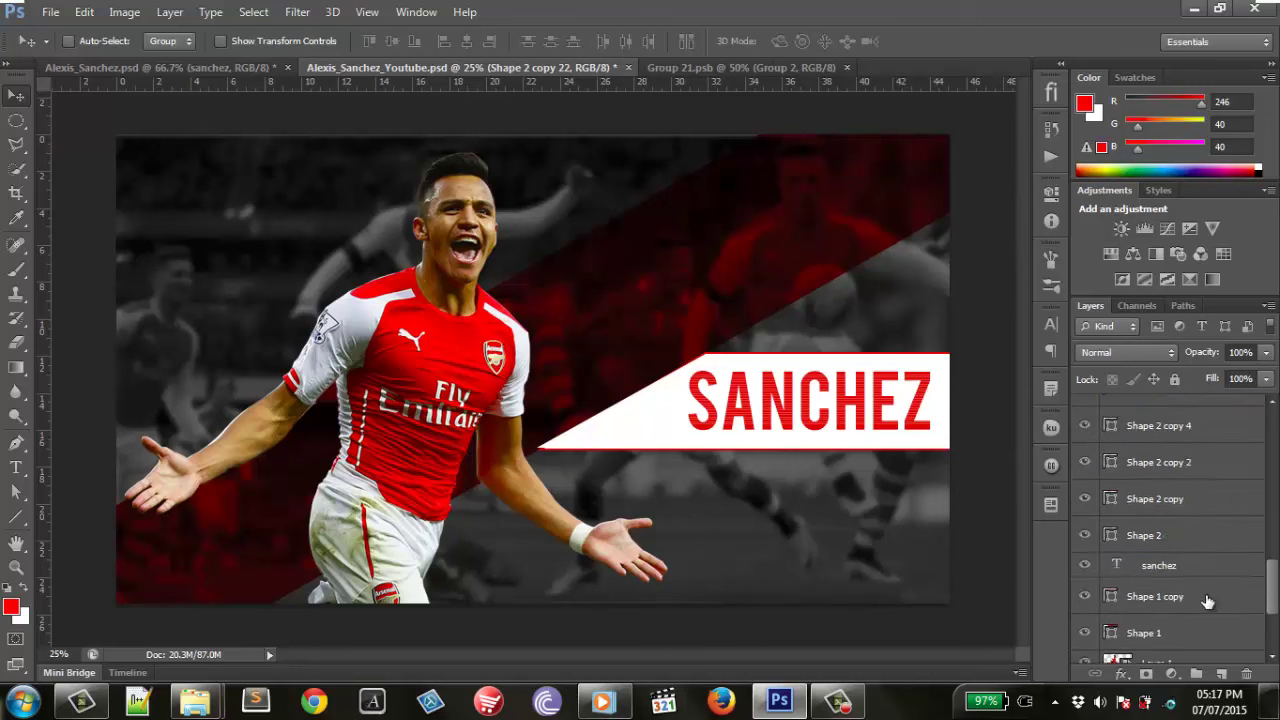
scroll(1200, 590, up, 1)
Select all Shape 2 line layers and set the Line tool stroke width to 5 pt.
shift+click(1196, 580)
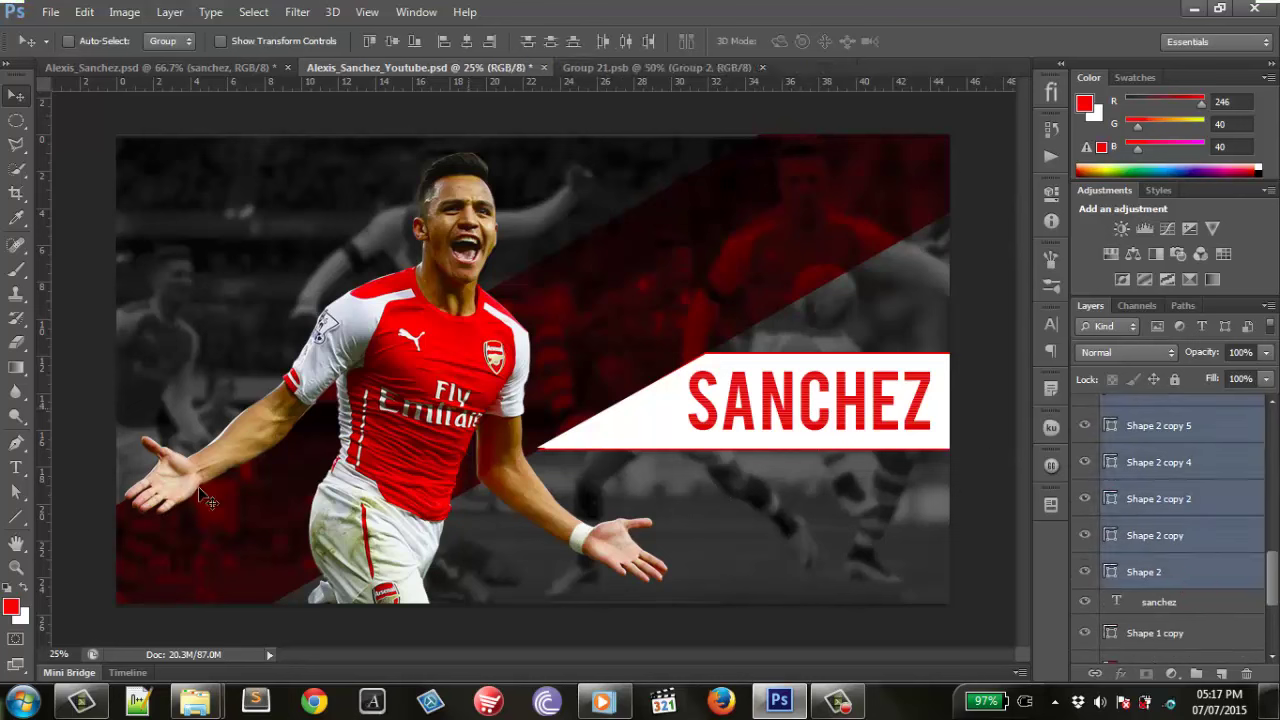
click(15, 516)
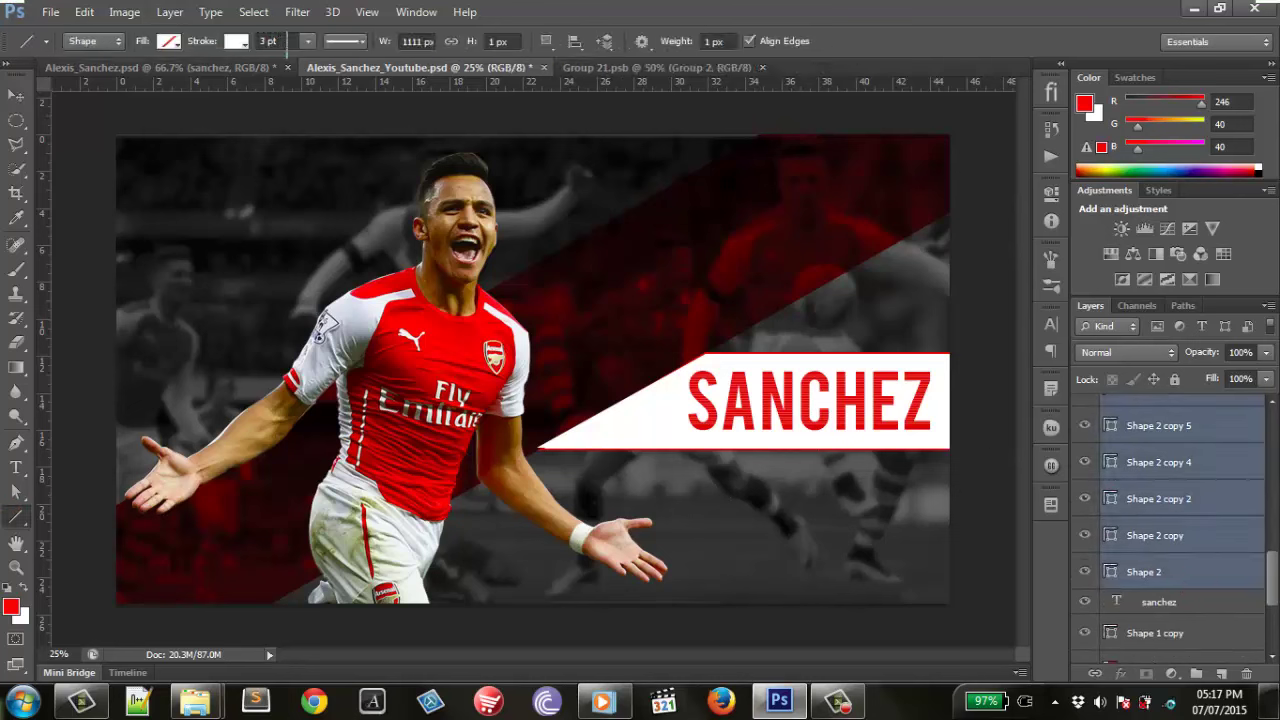
double_click(268, 41)
text(5)
key(Return)
Group the selected line layers with Ctrl+G and rename the group 'lines'.
scroll(1229, 508, up, 2)
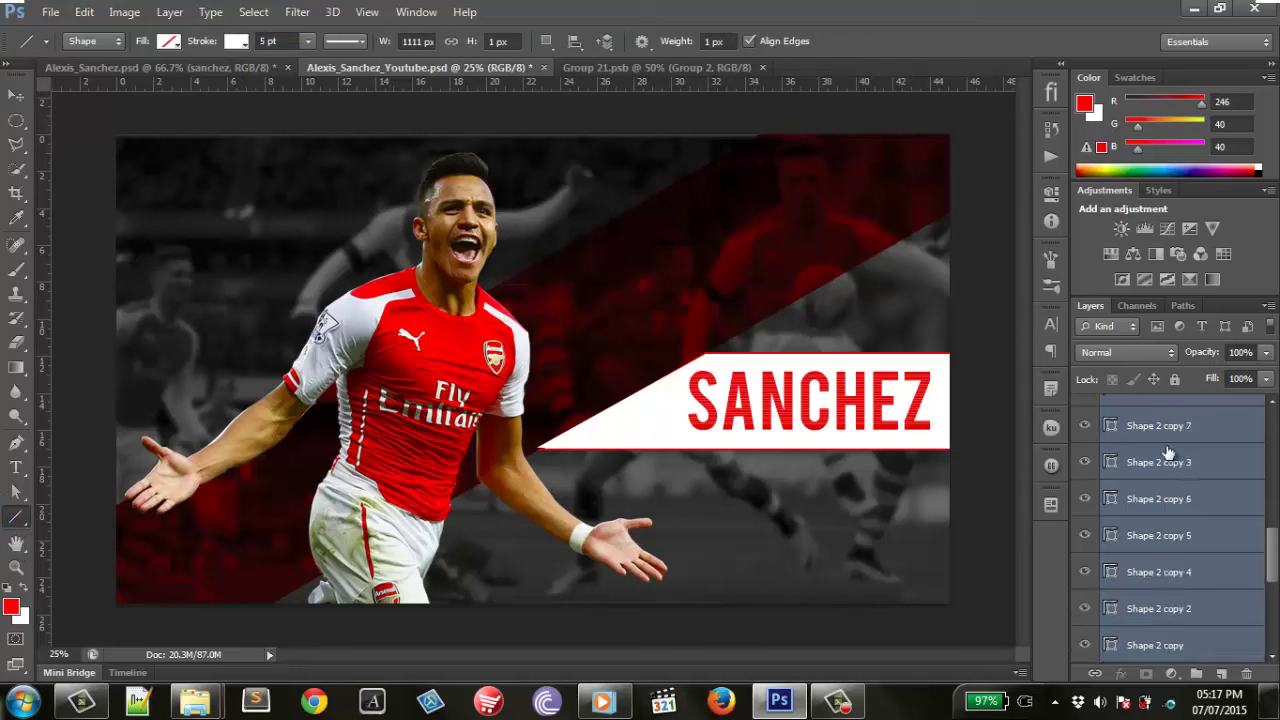
scroll(1170, 454, up, 2)
scroll(1166, 515, up, 2)
scroll(1194, 422, up, 4)
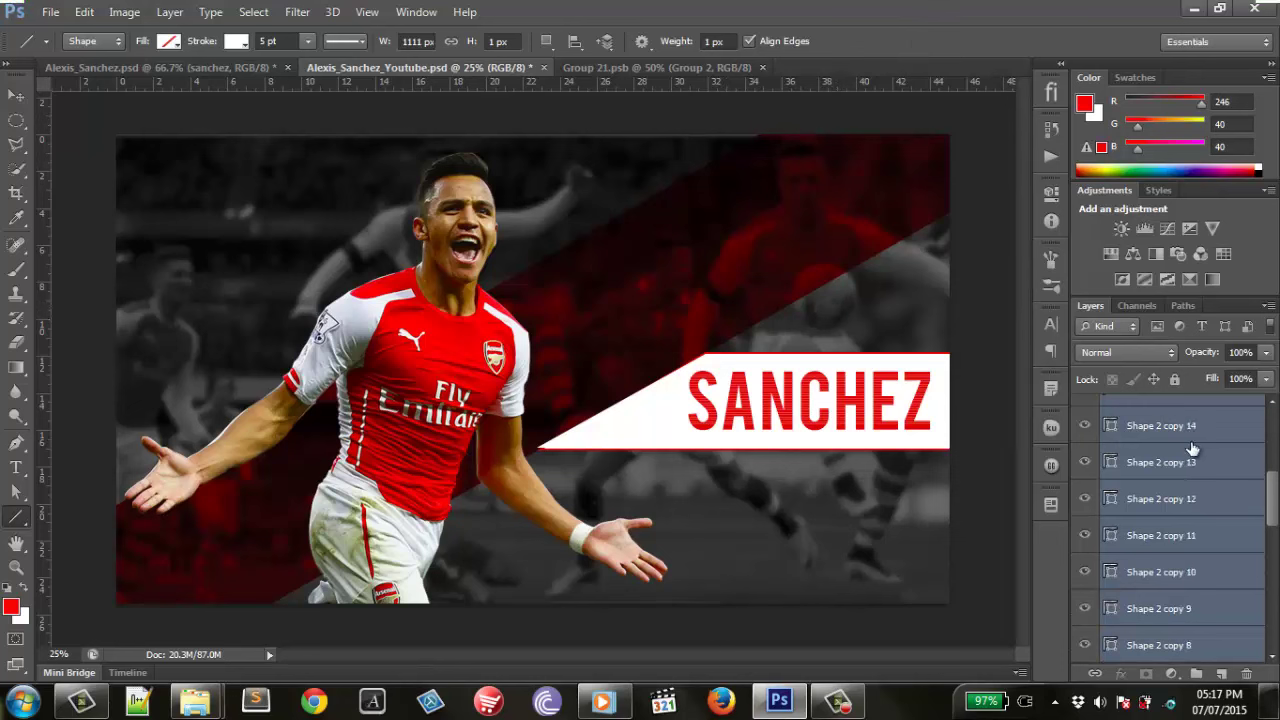
scroll(1195, 452, up, 3)
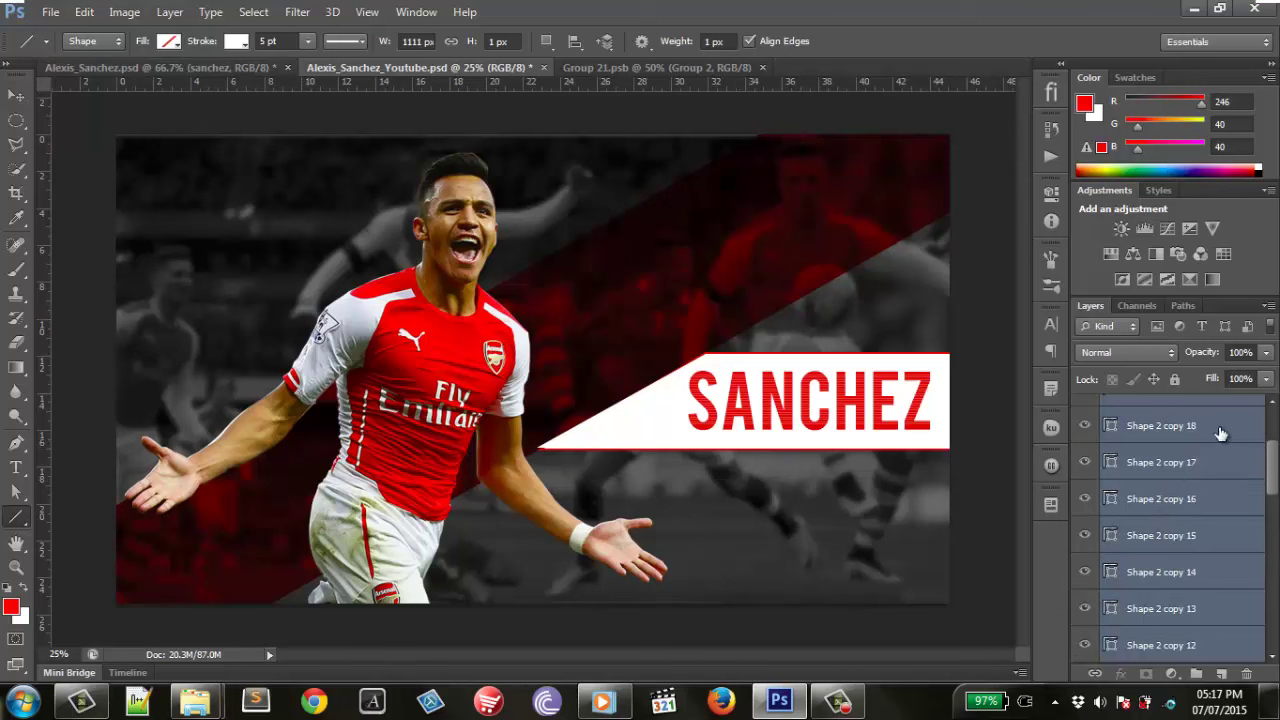
key(ctrl+g)
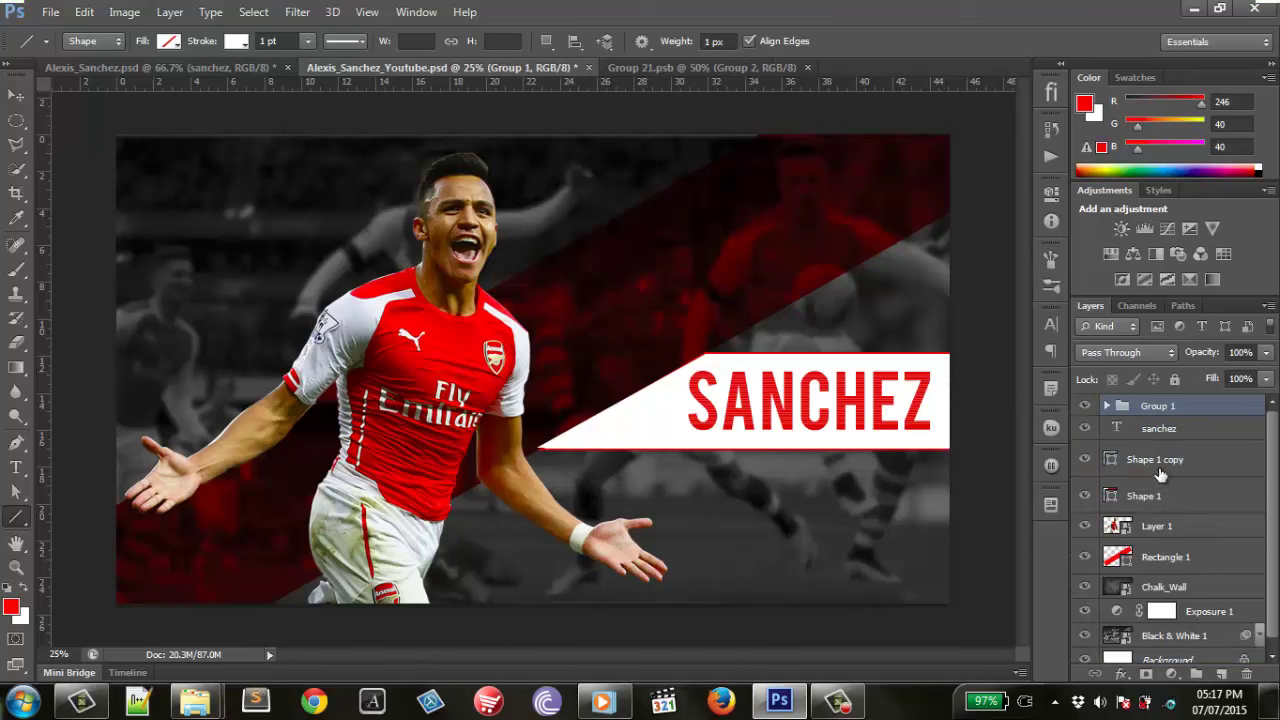
click(1155, 405)
double_click(1157, 405)
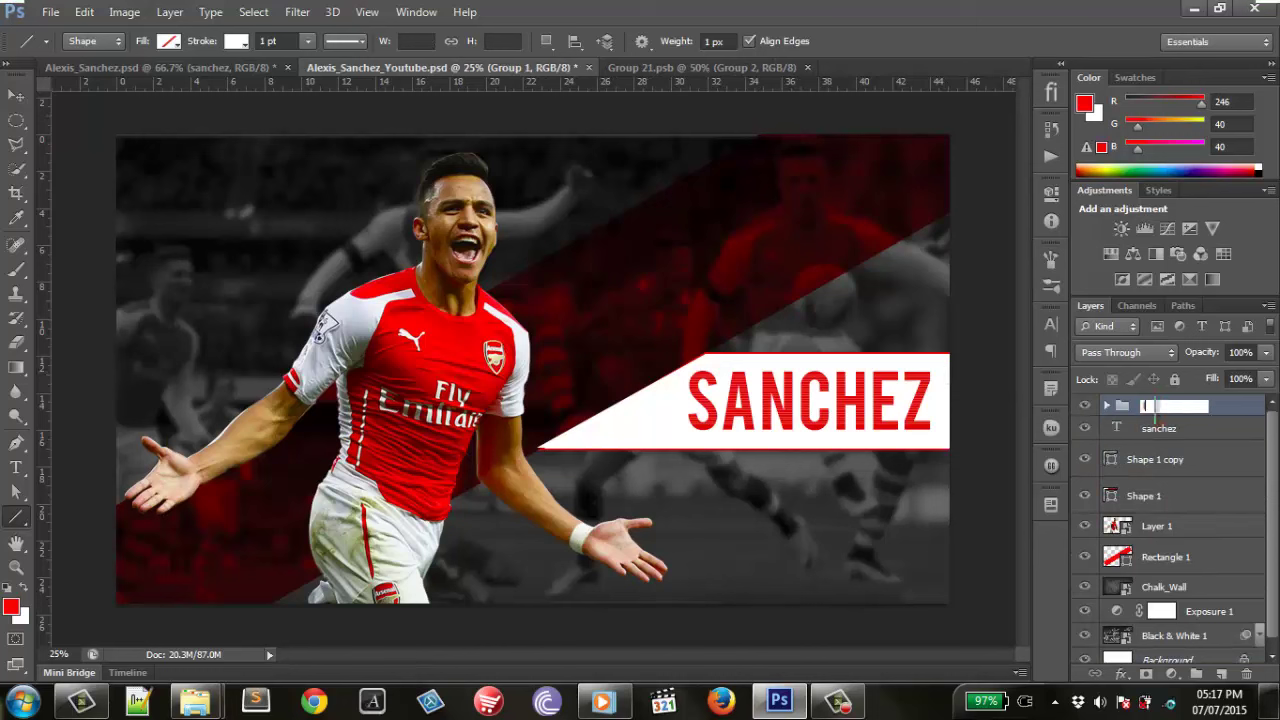
text(lines)
key(Return)
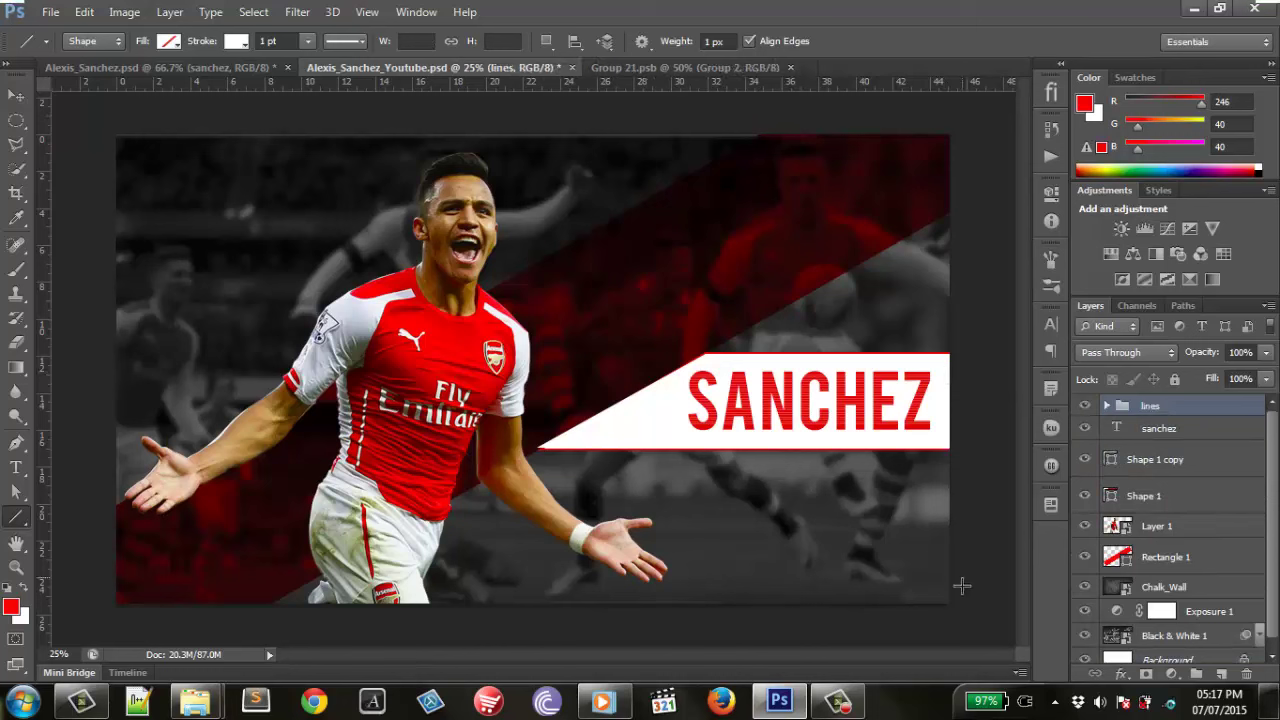
Start a text layer on the red band and type ALEXIS, correcting the typo.
click(16, 95)
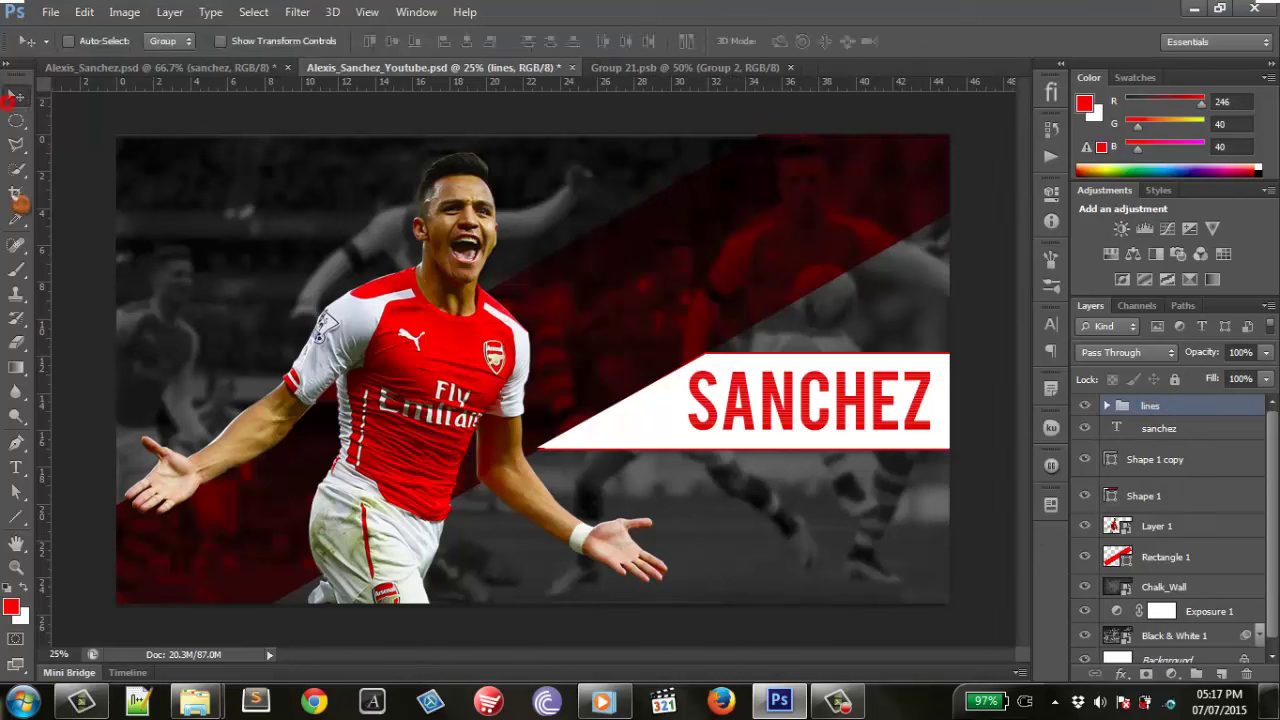
click(16, 467)
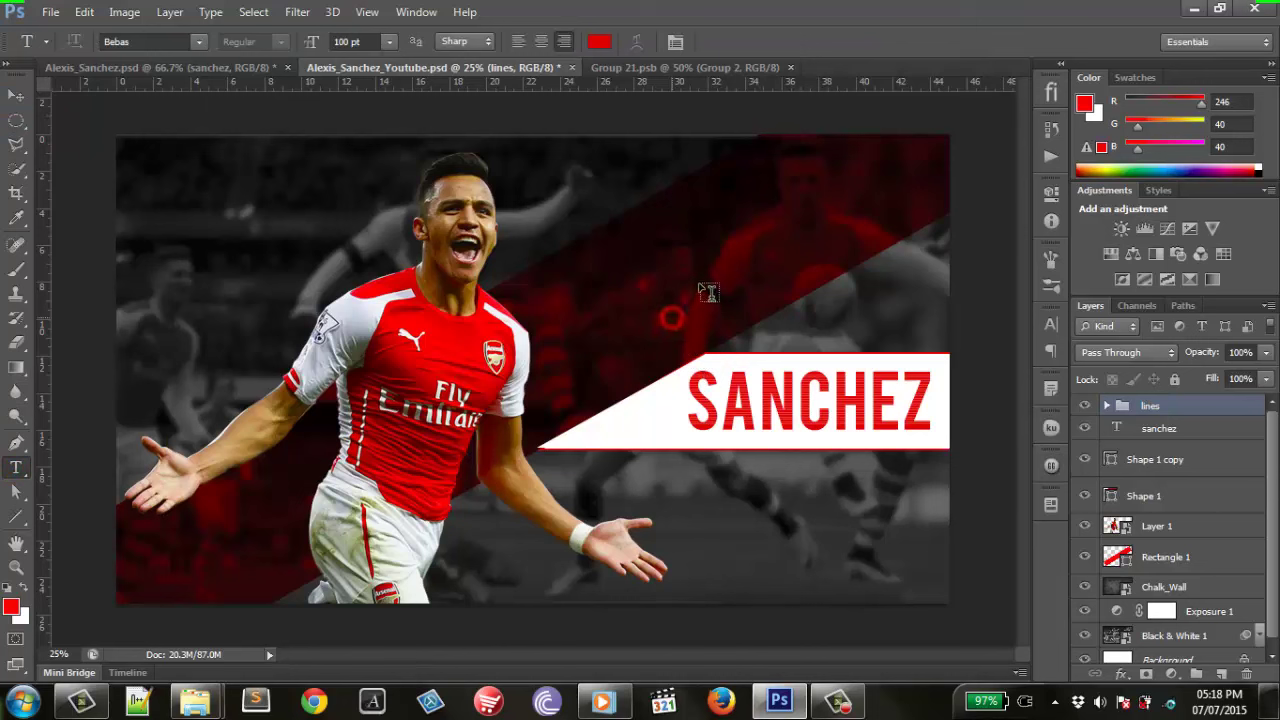
click(699, 283)
text(A)
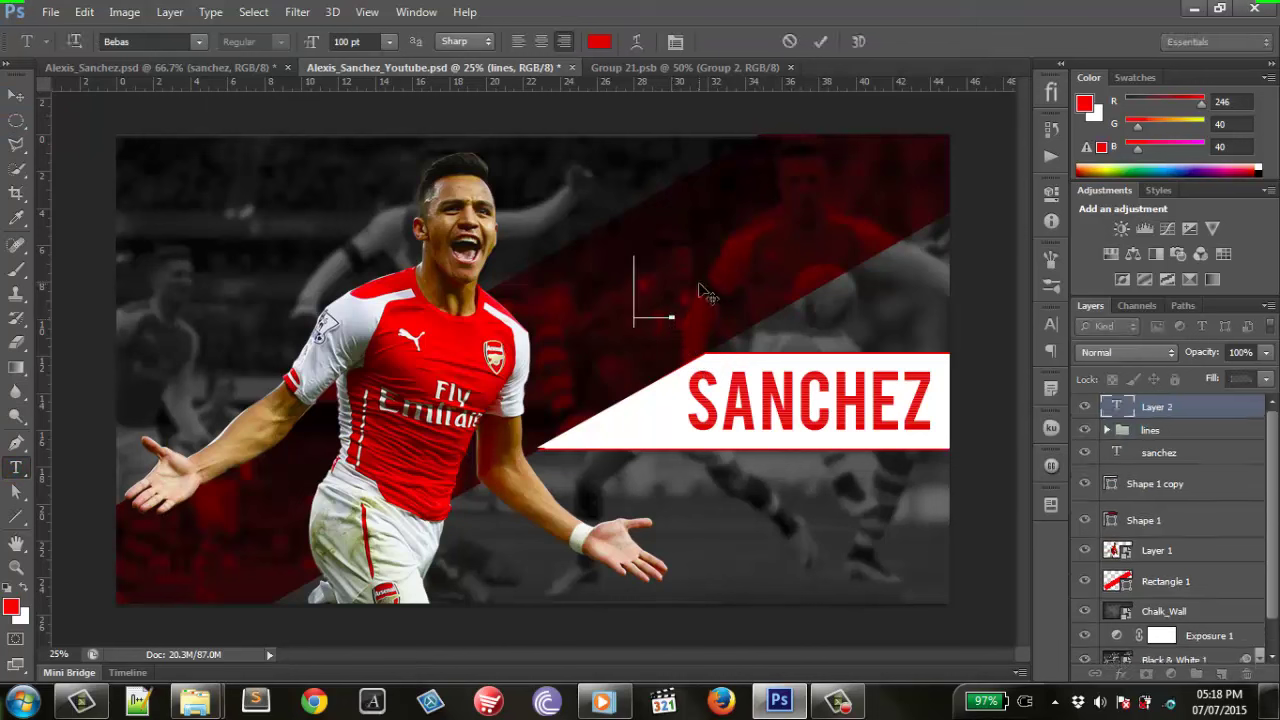
text(LE)
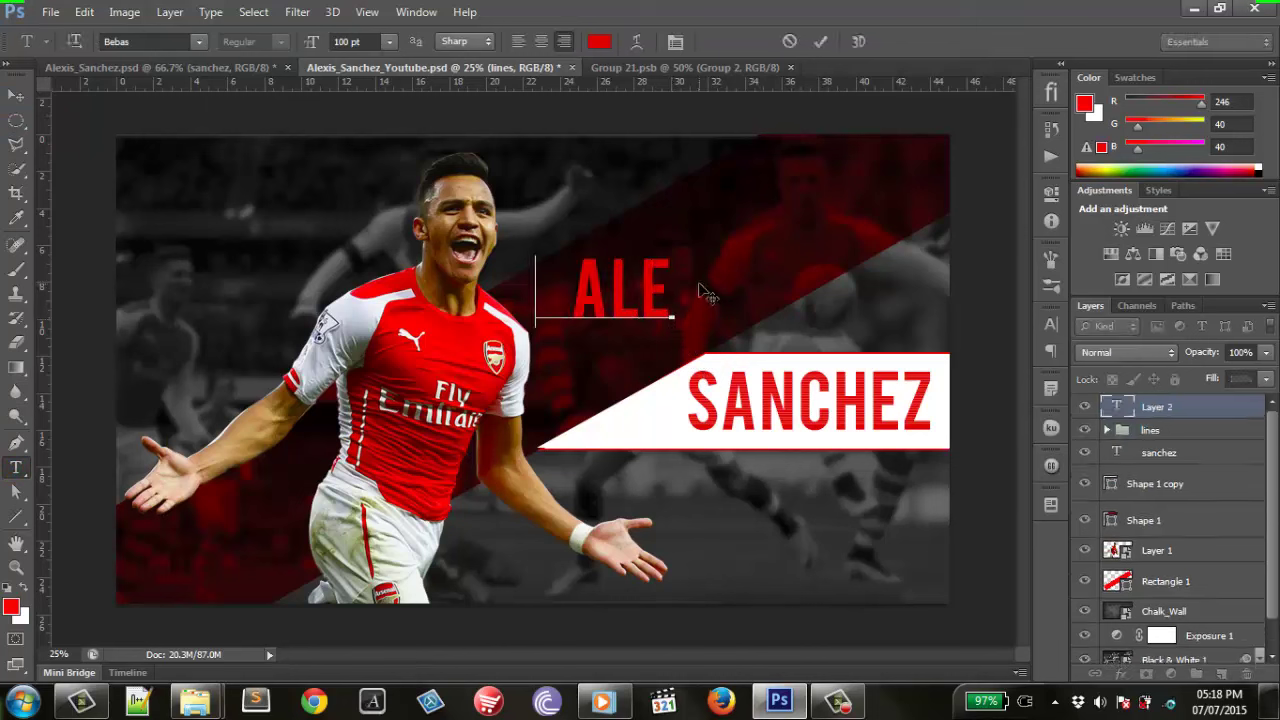
text(SI)
key(Home)
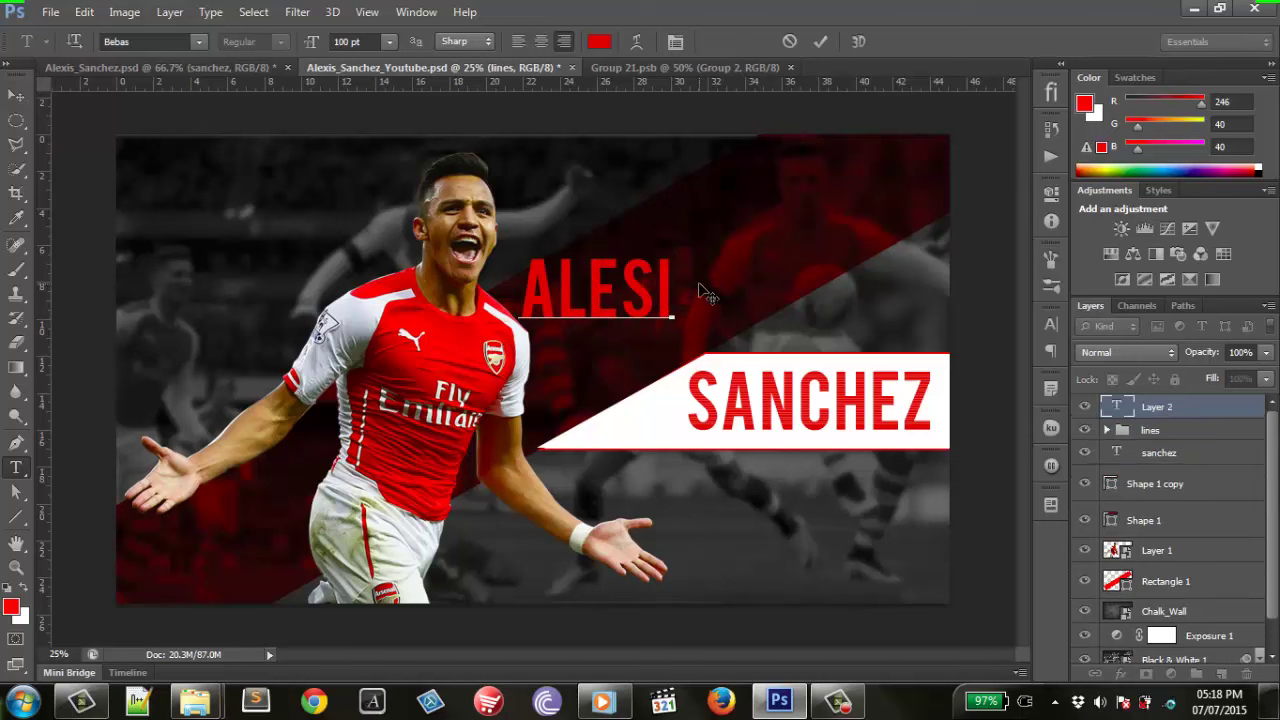
key(Right)
key(Right)
key(Right)
key(Delete)
key(Delete)
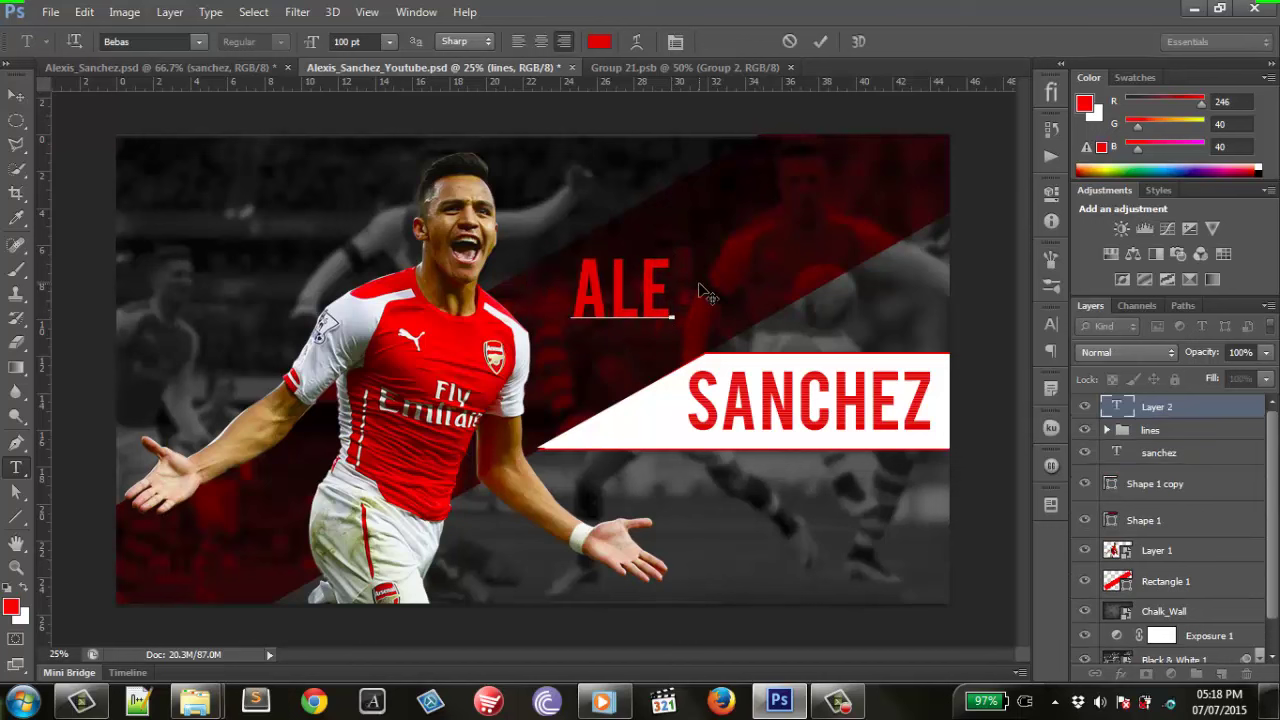
text(XI)
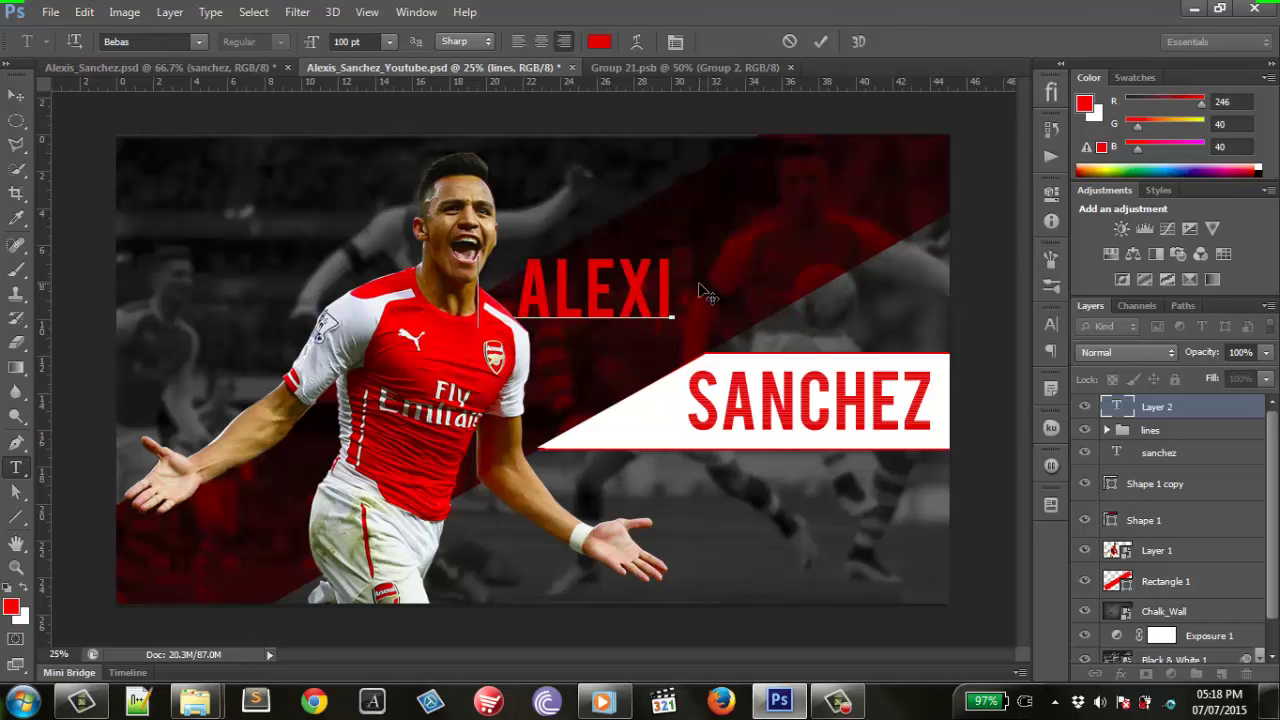
text(S)
Set the ALEXIS text to the EE-Valencia font in black (000000).
key(ctrl+a)
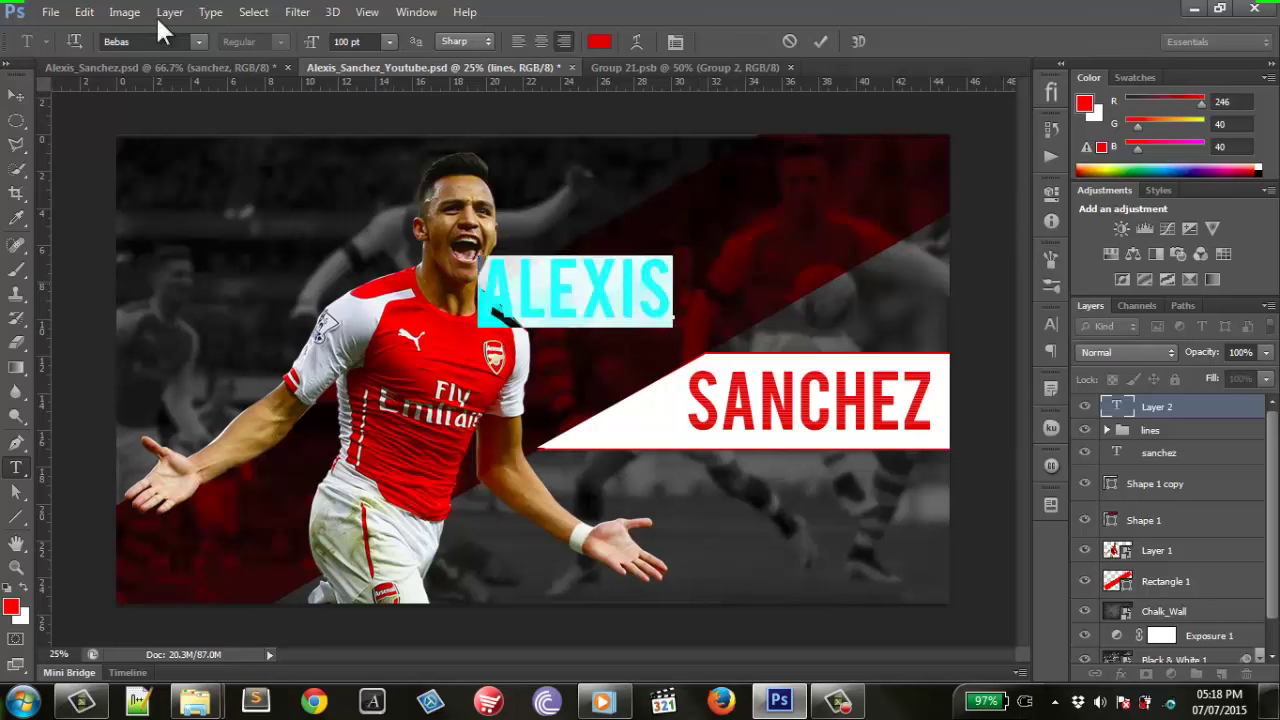
click(164, 41)
text(EE-)
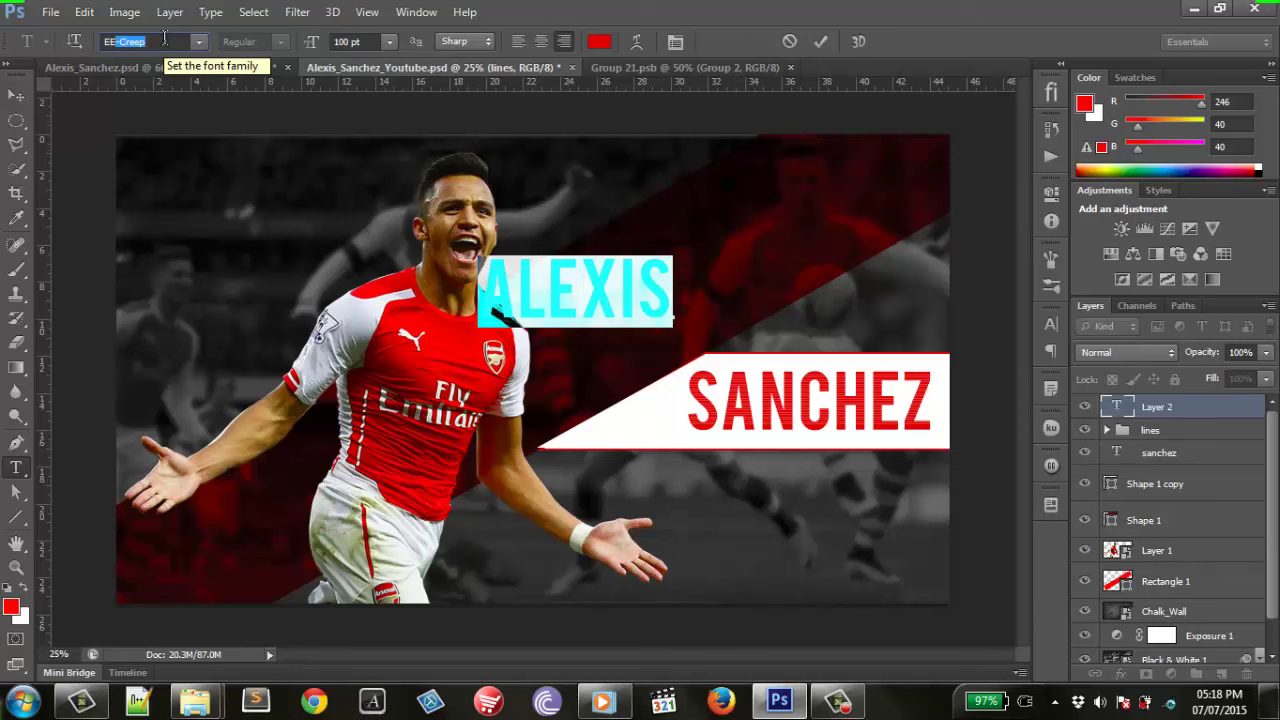
text(Valencia)
key(Return)
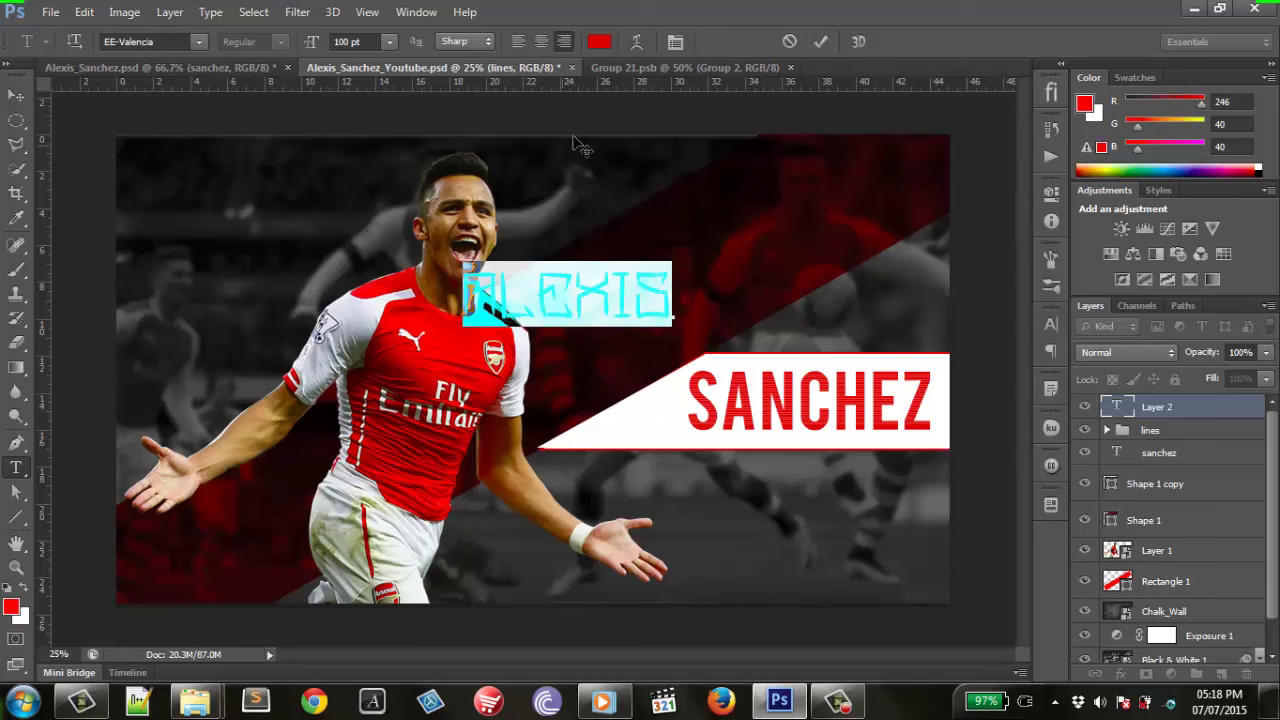
click(599, 41)
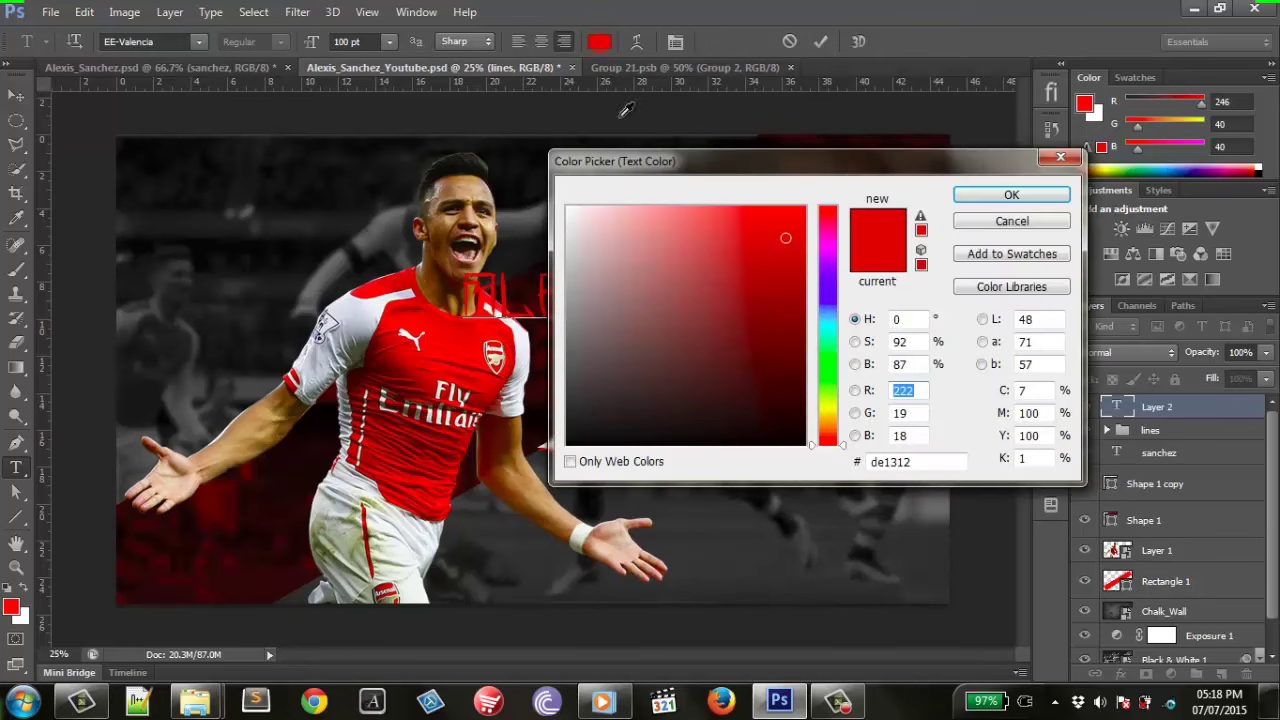
click(527, 470)
click(600, 436)
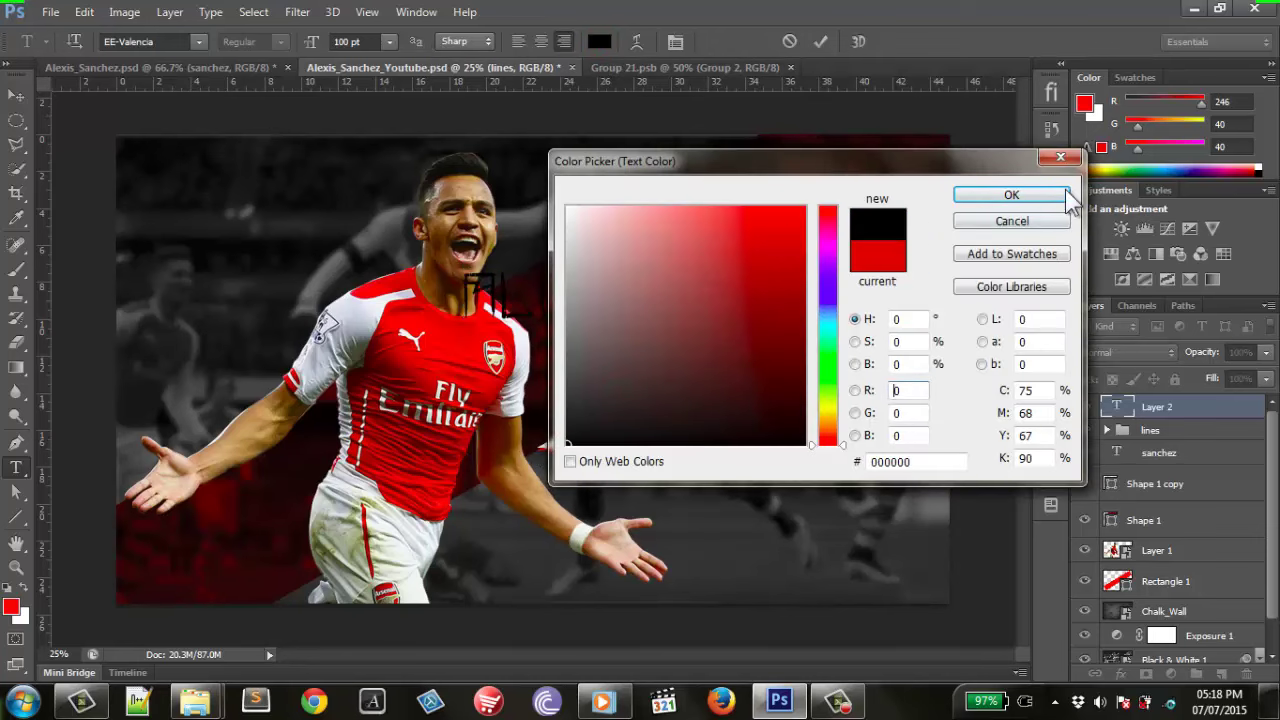
click(1060, 194)
Set the ALEXIS text size to 50 pt and commit the text.
click(337, 43)
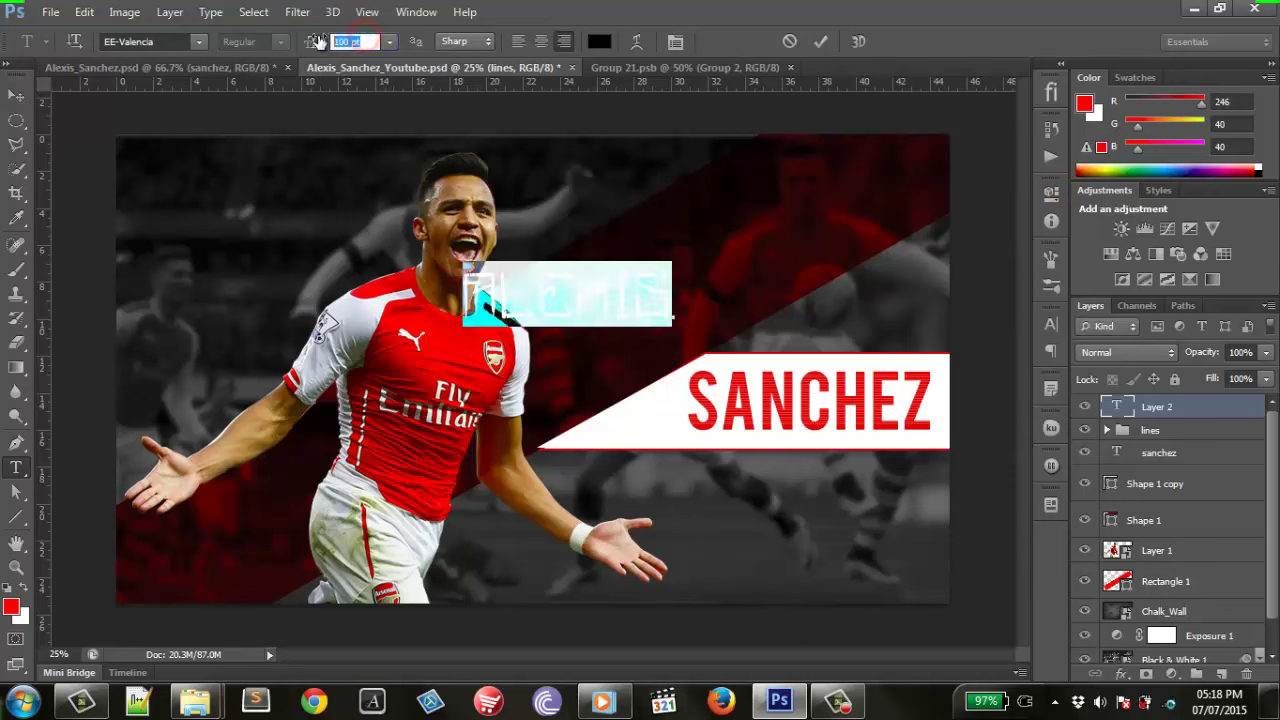
text(50)
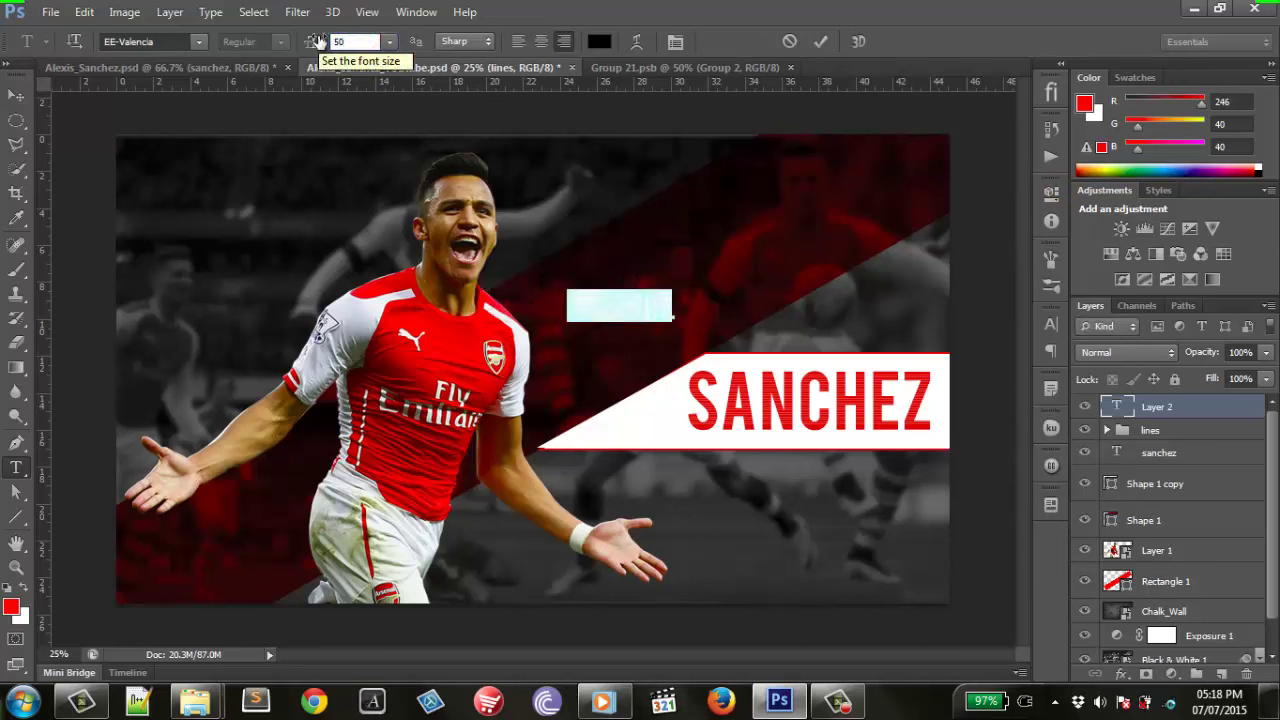
key(Return)
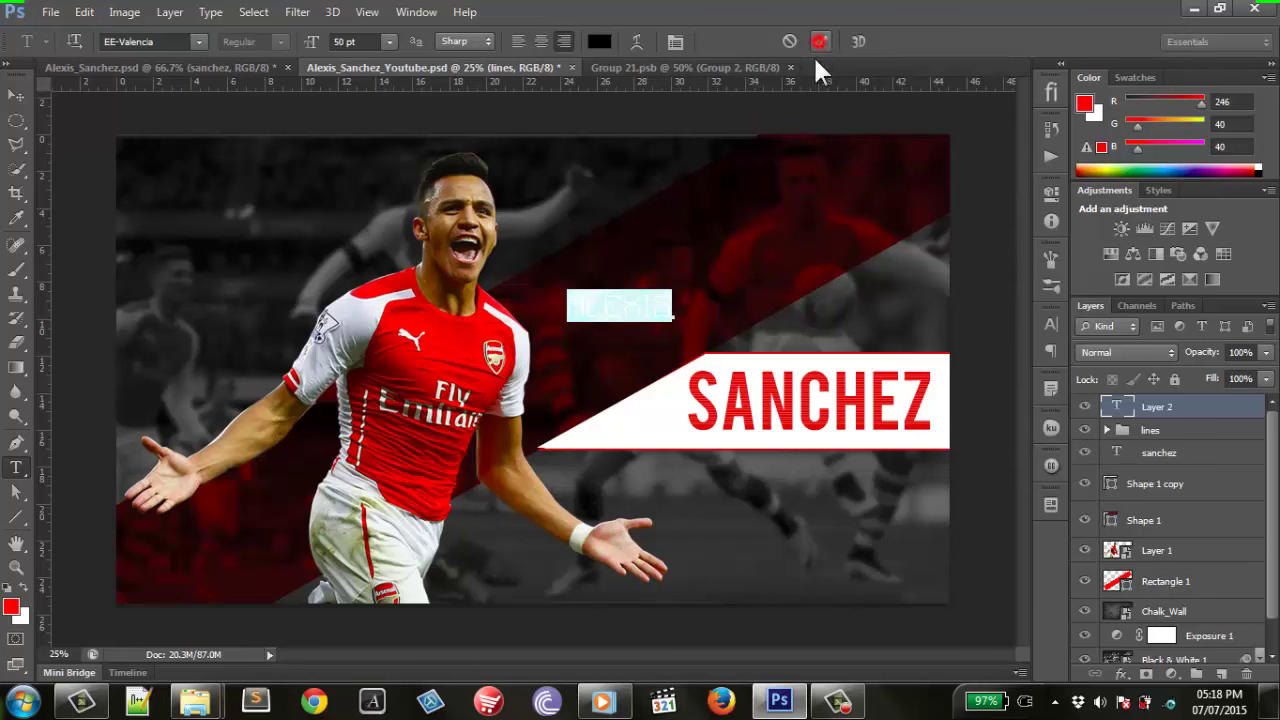
click(818, 44)
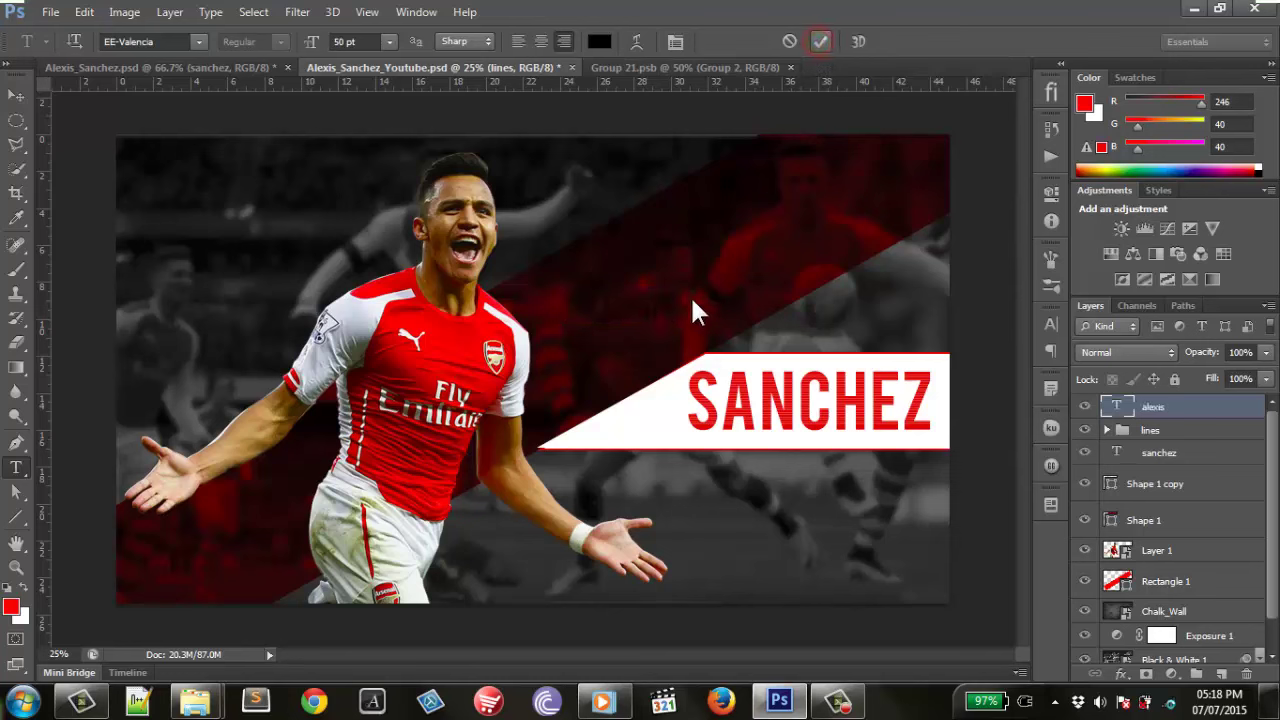
click(16, 95)
Move ALEXIS onto the white plate above SANCHEZ, nudging it left and up.
drag(662, 315, 786, 382)
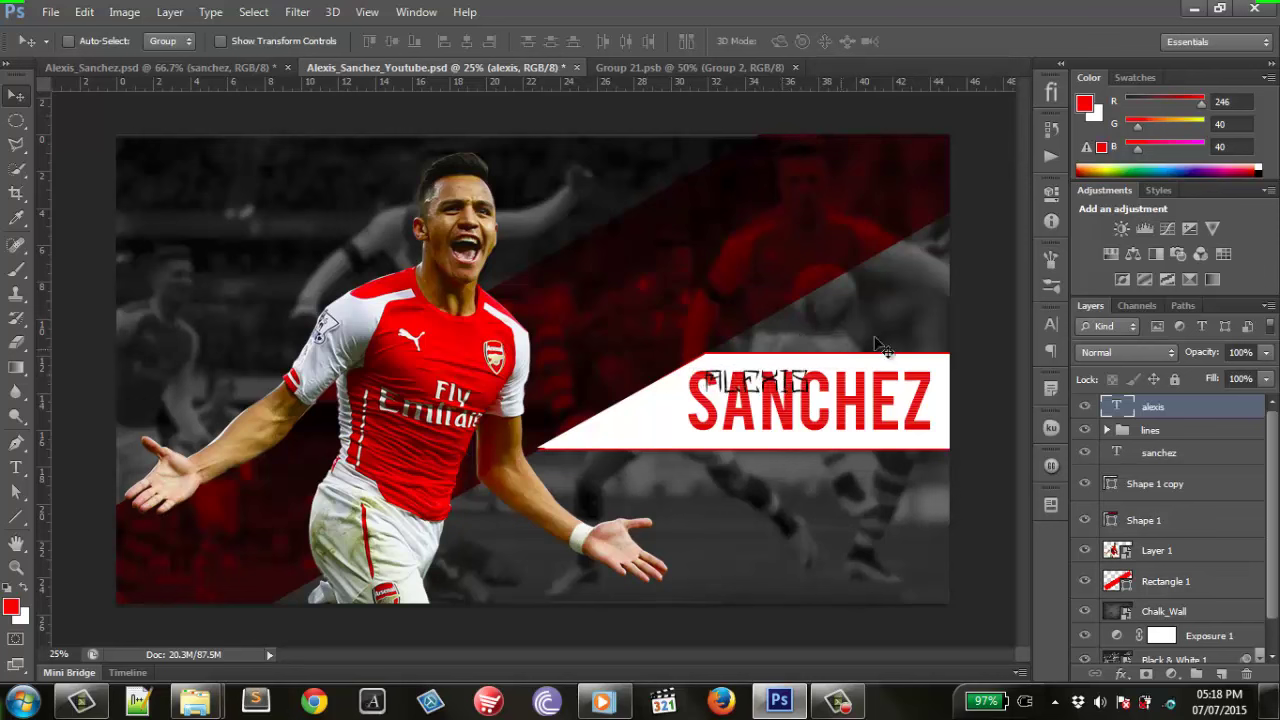
key(shift+Left)
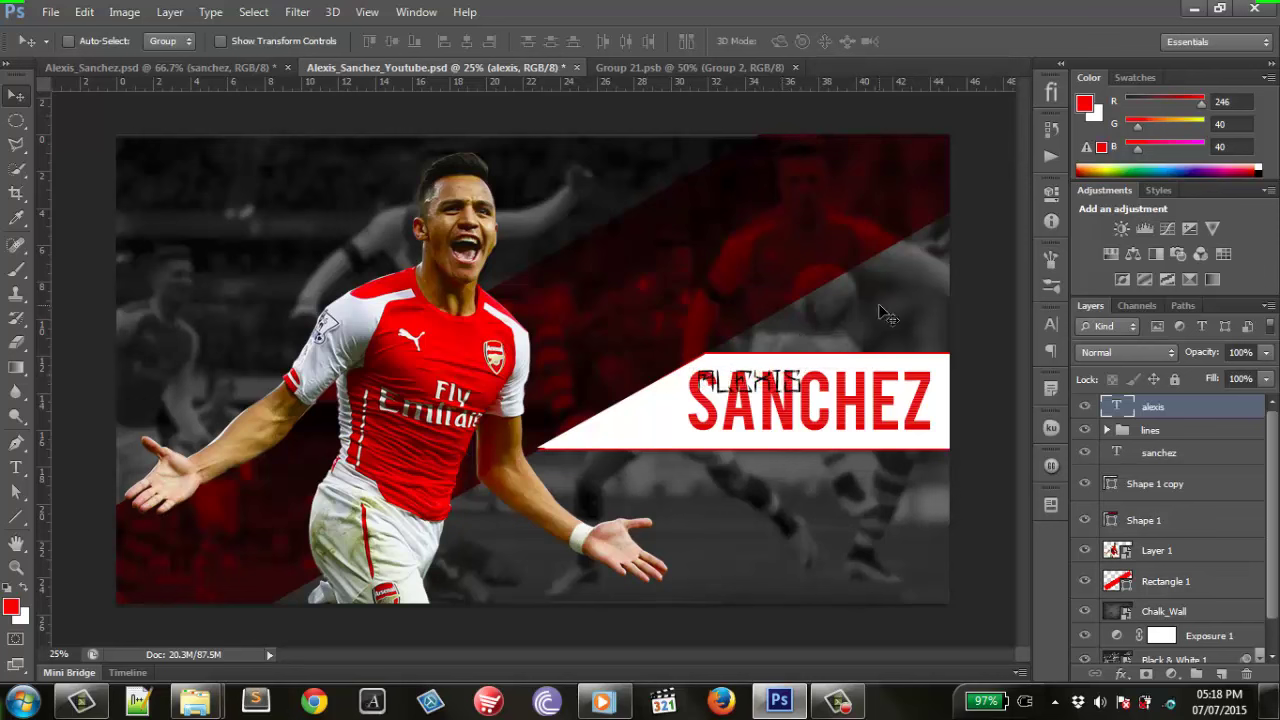
key(shift+Left)
key(shift+Left)
key(shift+Left)
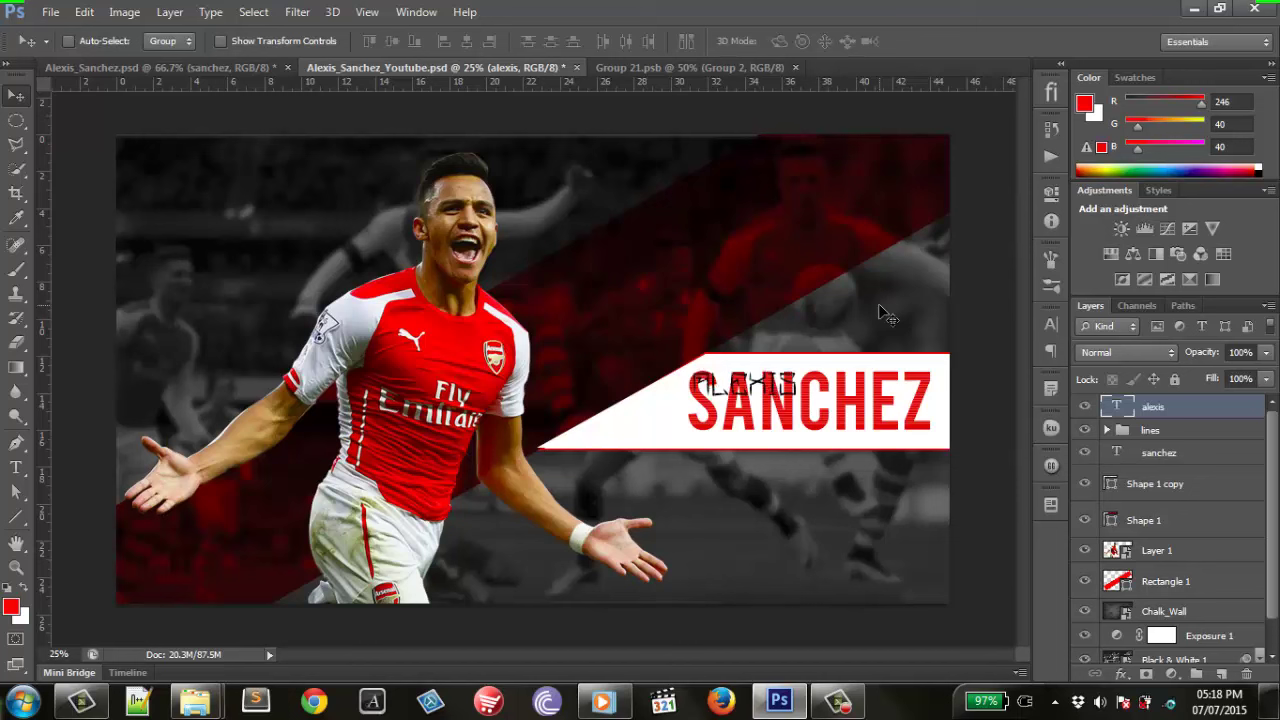
key(shift+Up)
key(shift+Up)
key(shift+Up)
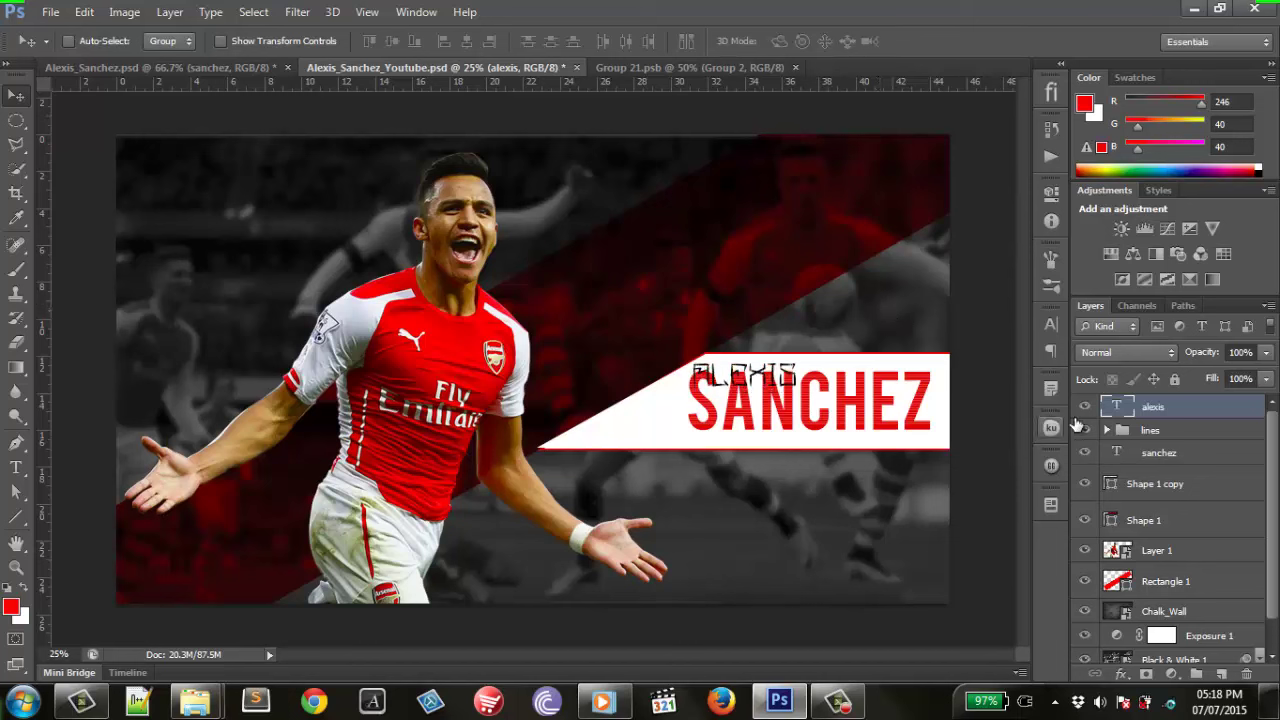
Select the lines group and switch to the Rectangle tool.
click(1145, 430)
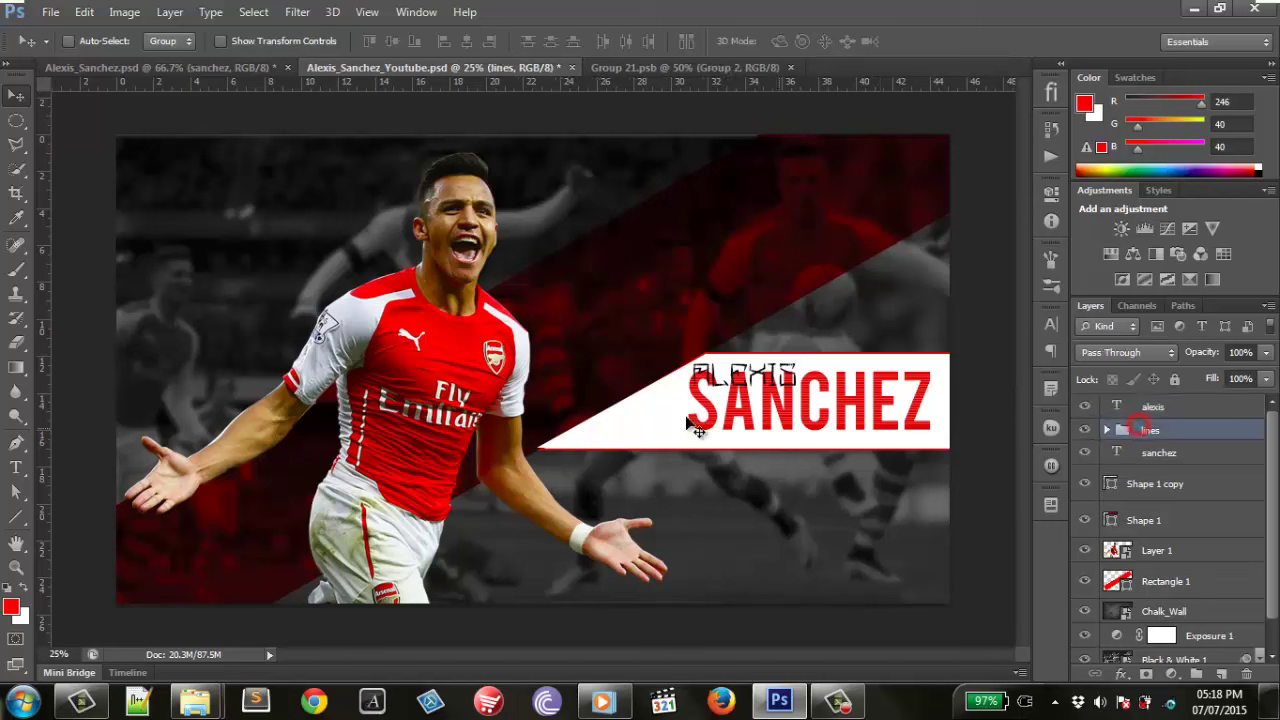
click(24, 508)
click(60, 513)
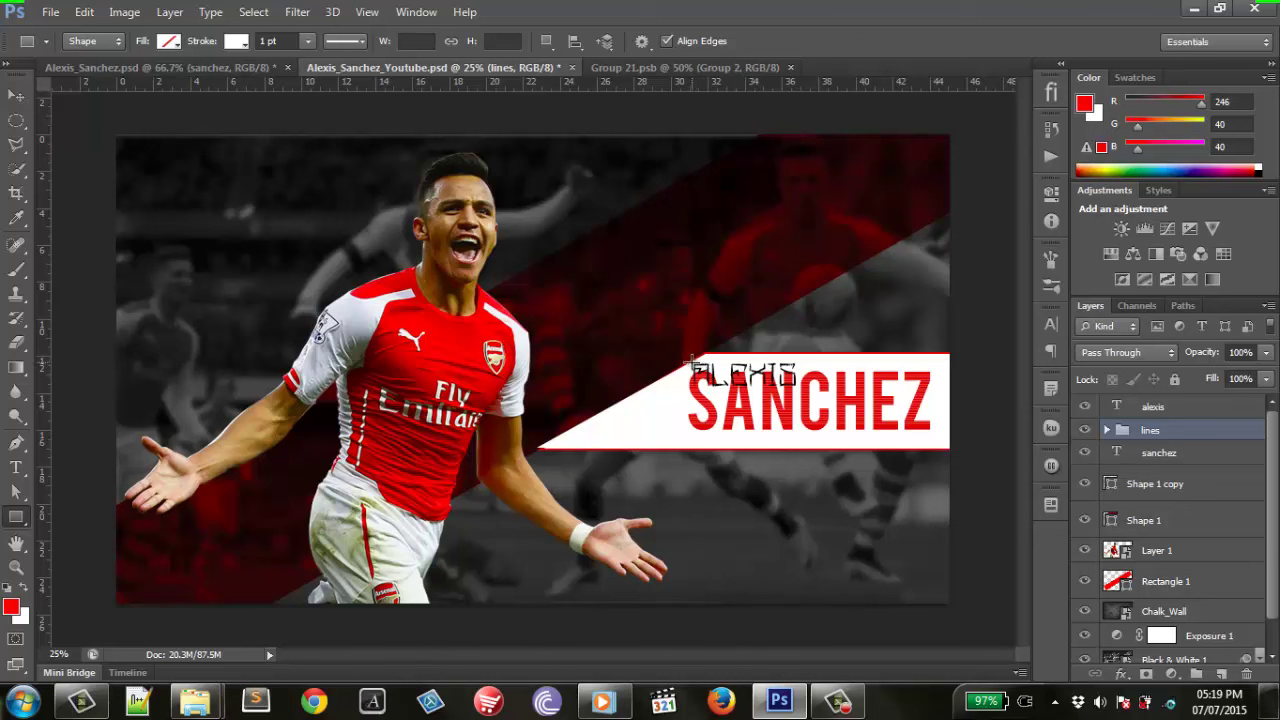
Draw a rectangle over ALEXIS with white fill and no stroke.
mouse_move(692, 361)
mouse_down()
mouse_move(815, 384)
mouse_move(806, 389)
mouse_up()
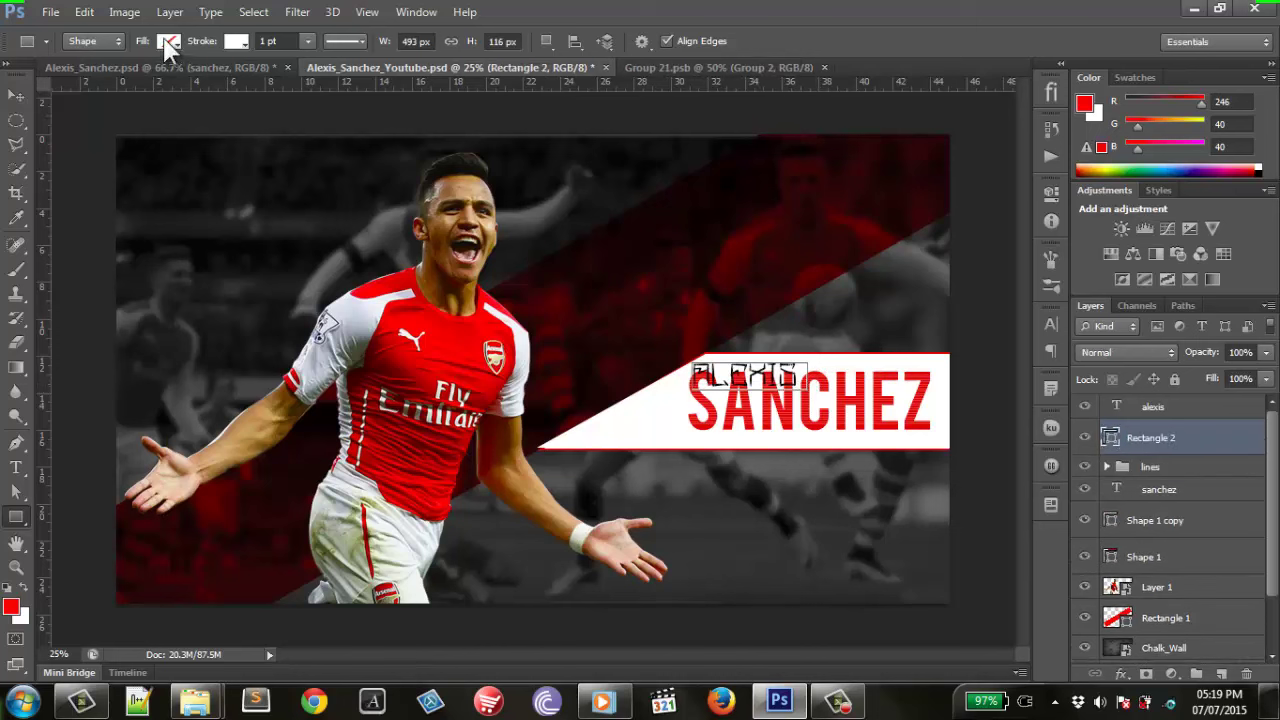
click(168, 41)
click(77, 132)
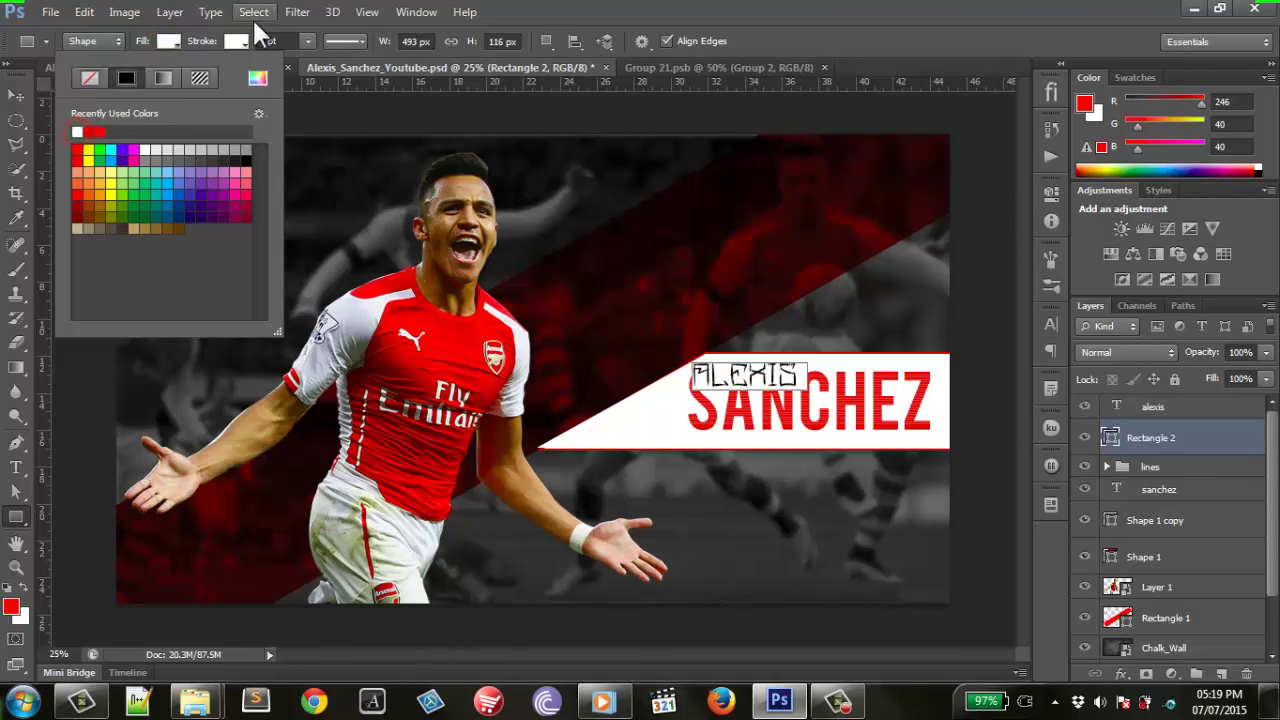
click(232, 43)
click(157, 76)
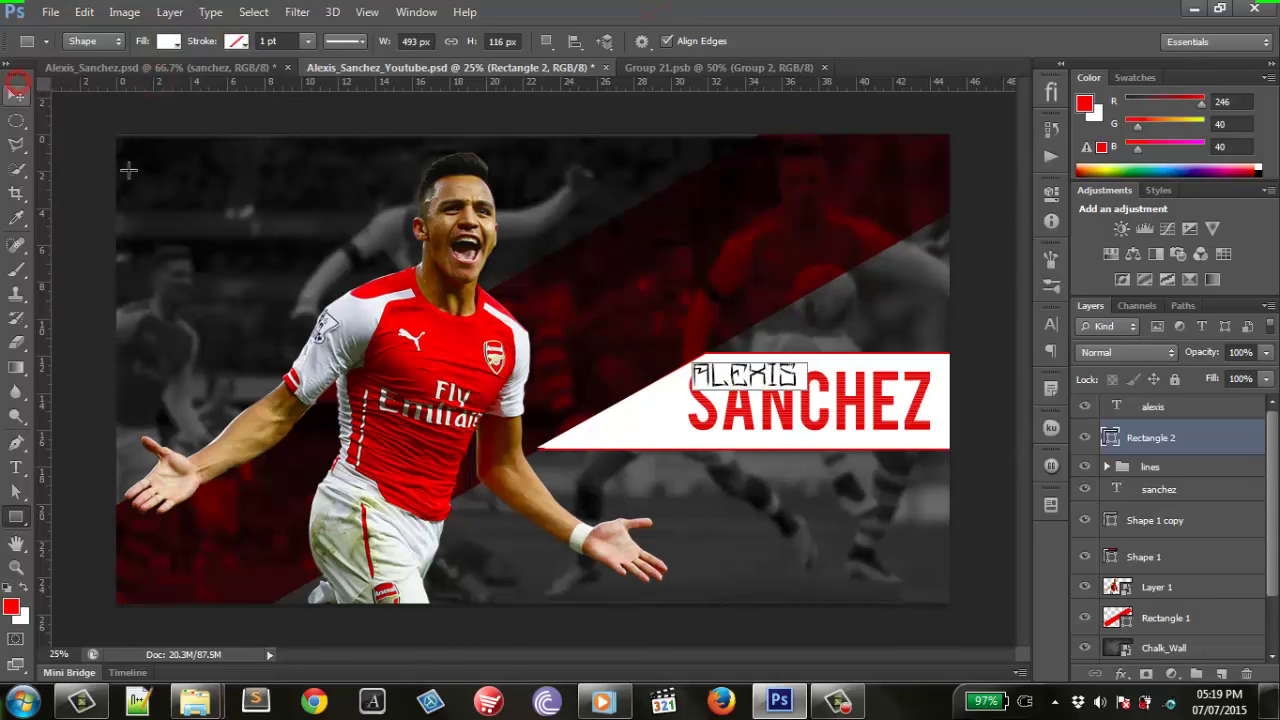
Raise the rectangle's top edge slightly with the Path Selection tool.
click(16, 94)
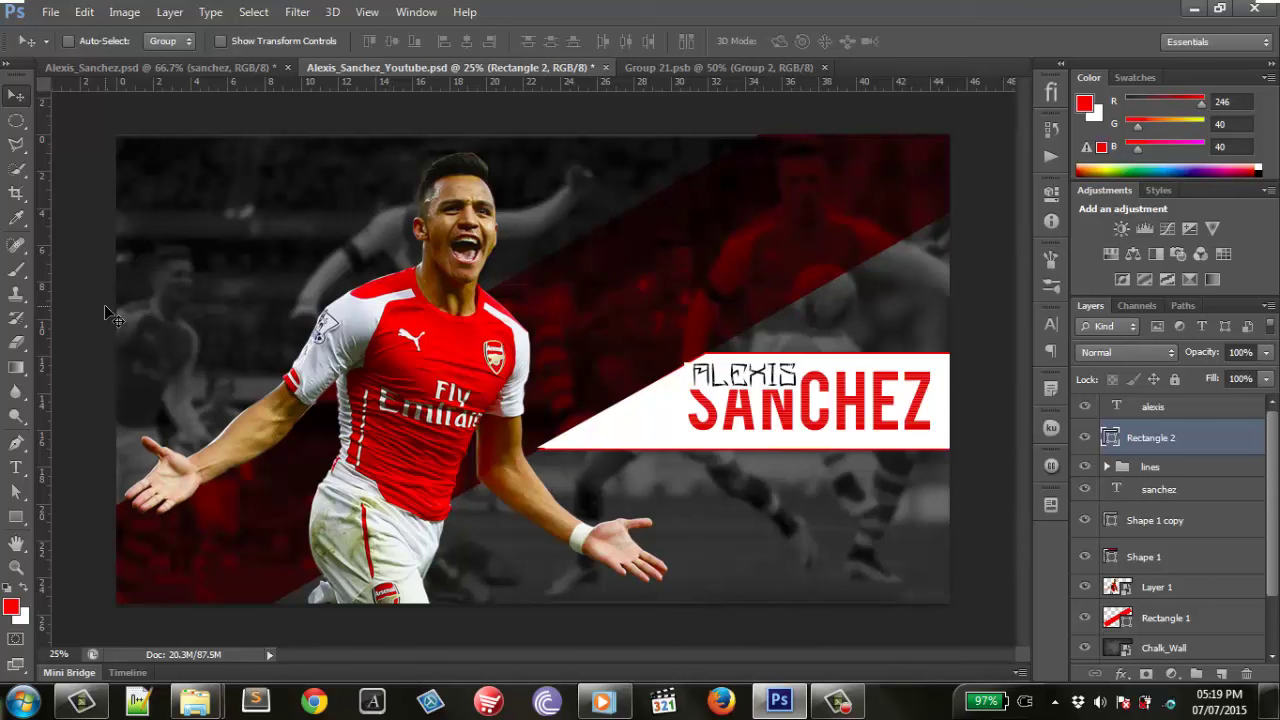
click(22, 494)
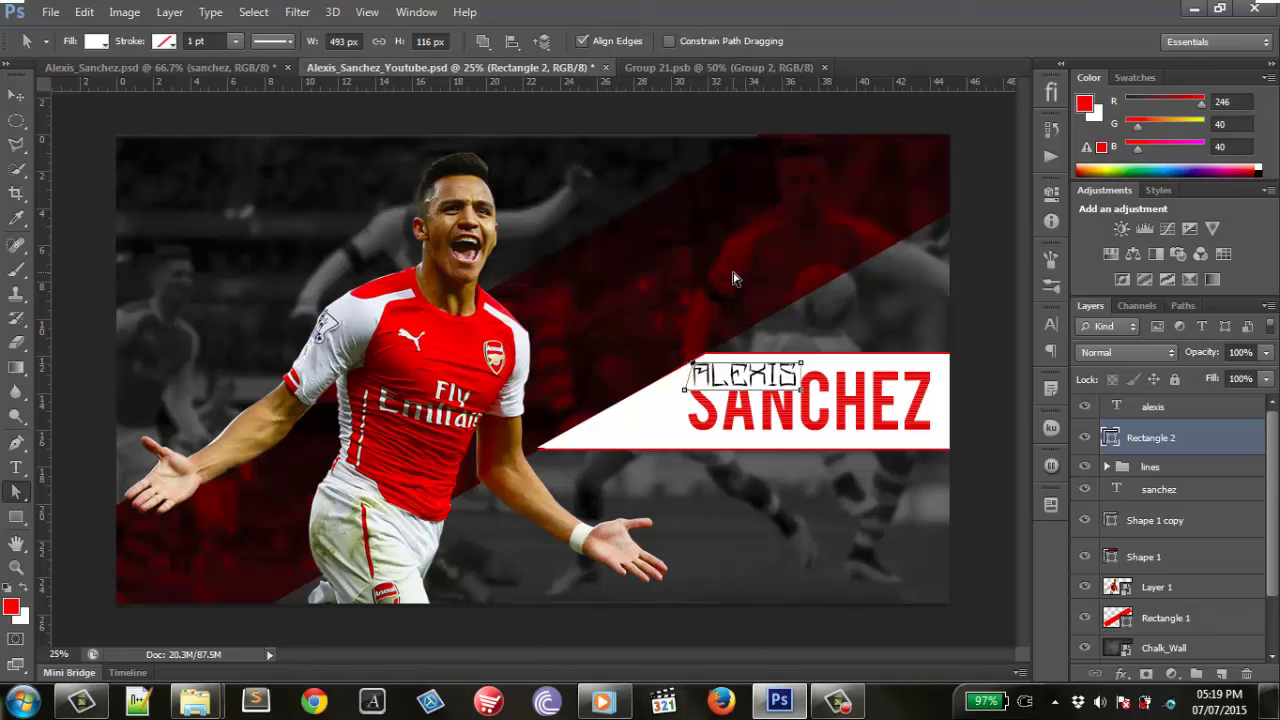
key(Up)
key(Up)
key(Up)
key(Up)
key(Up)
key(Up)
click(17, 93)
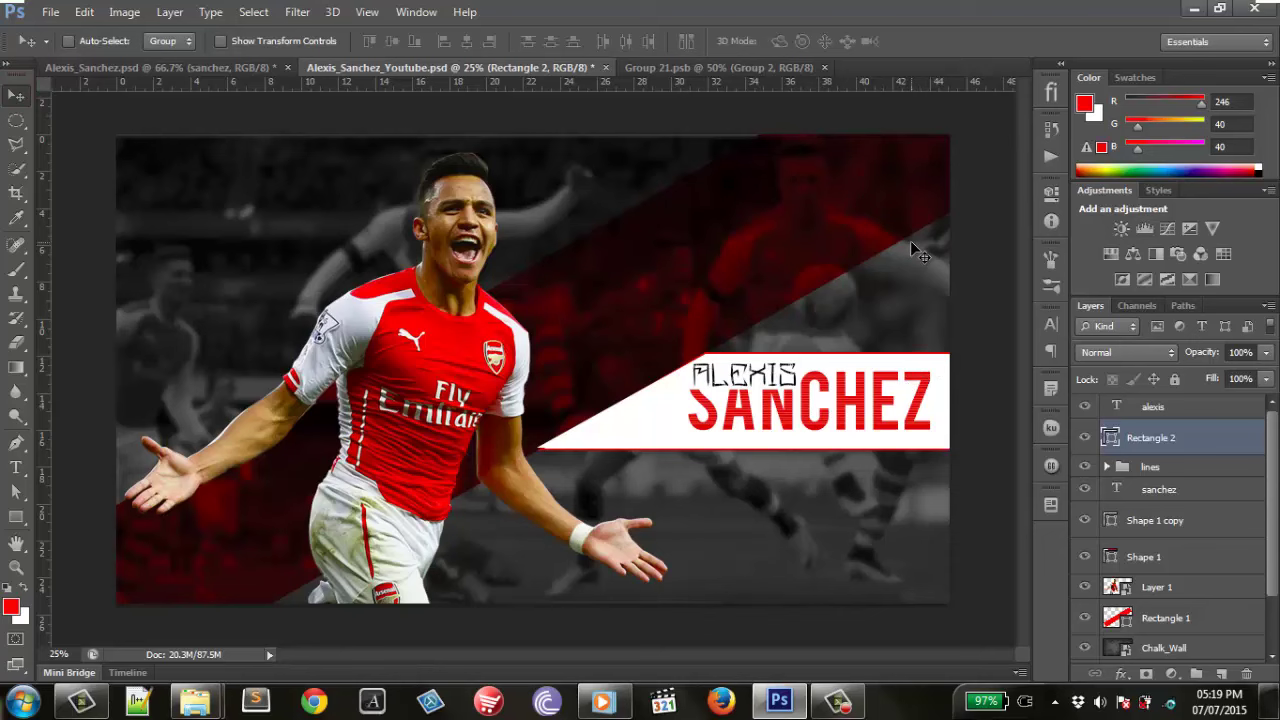
Zoom out to fit the whole banner and select the lines group.
key(ctrl+minus)
key(ctrl+0)
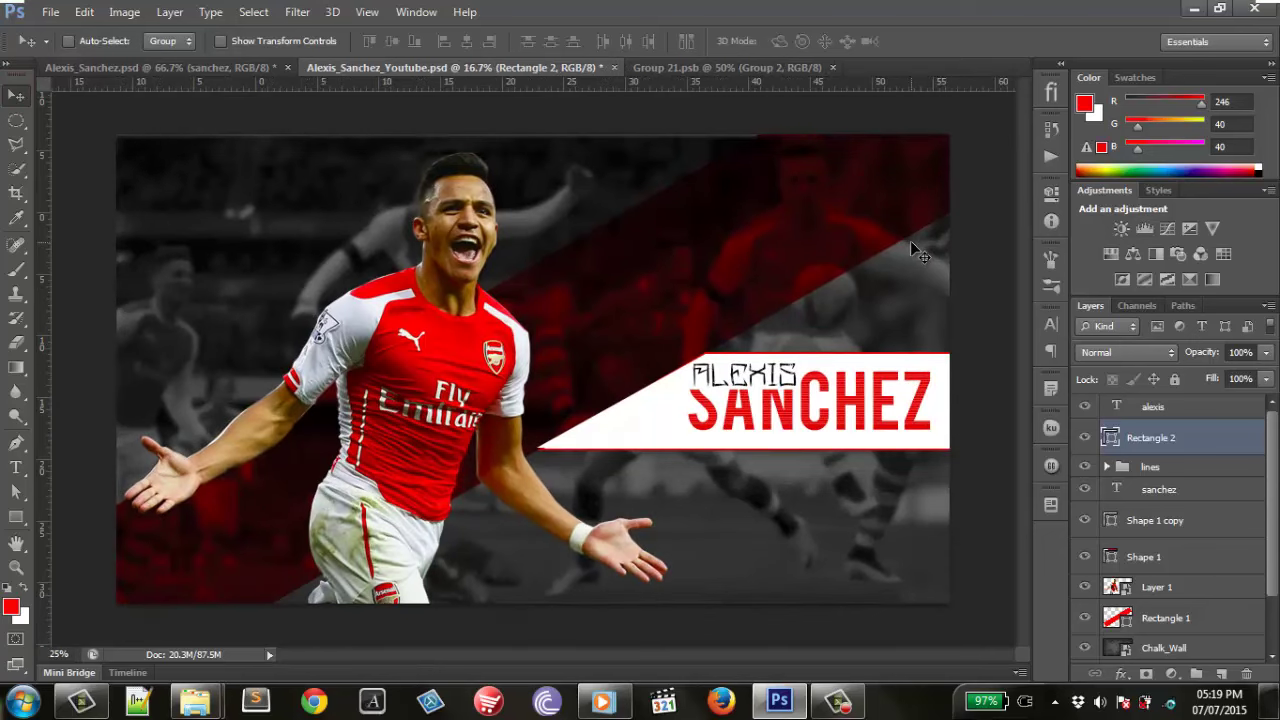
key(ctrl+plus)
key(ctrl+plus)
key(ctrl+minus)
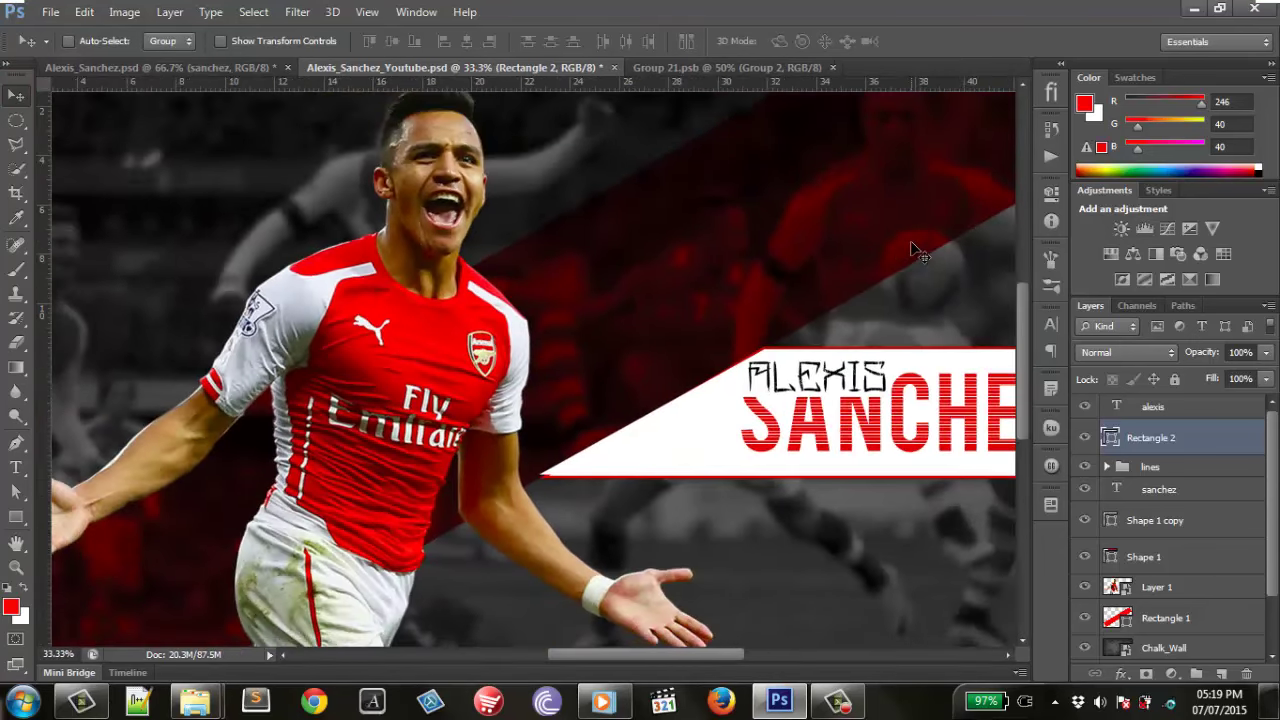
key(ctrl+minus)
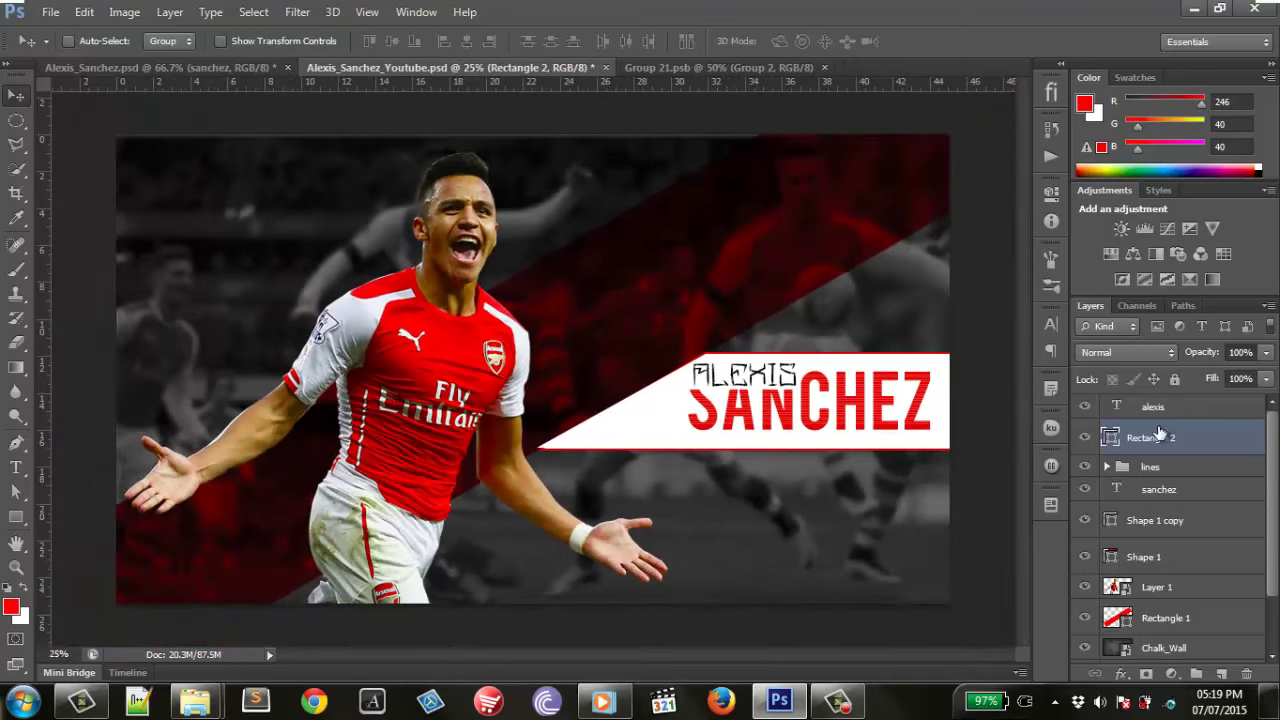
click(1145, 468)
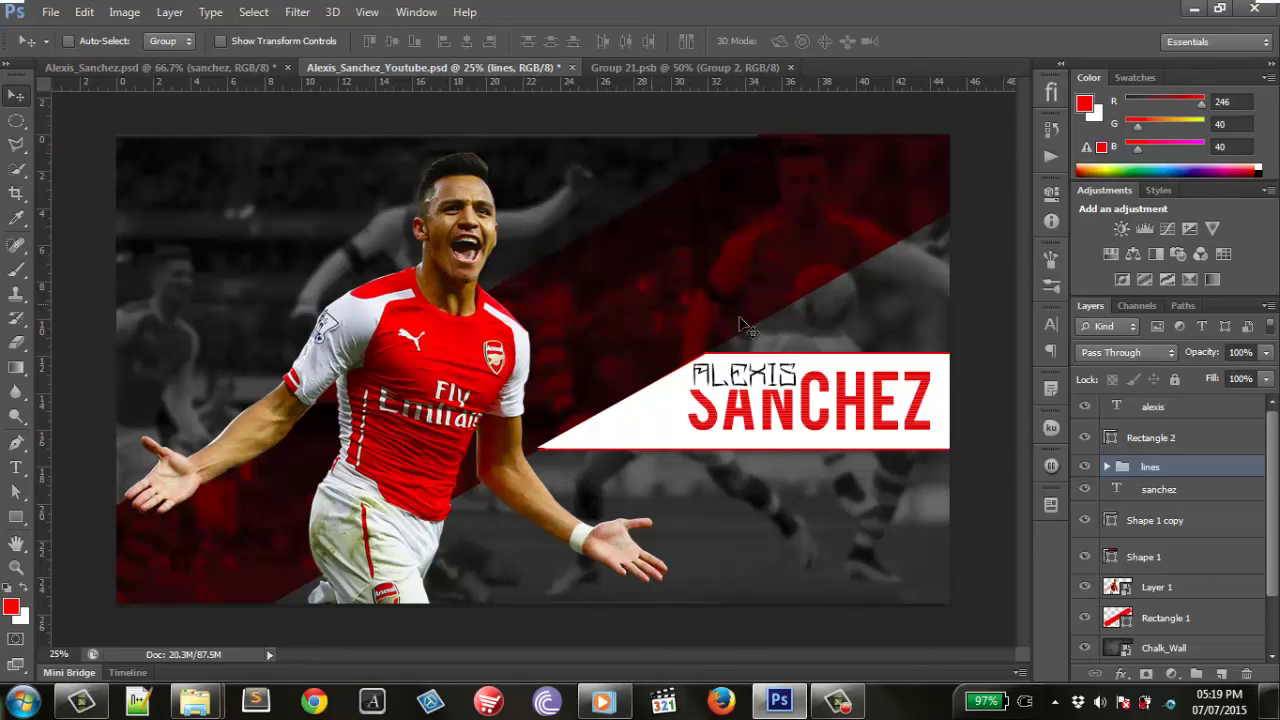
Add a Curves adjustment above the alexis layer, raising the highlight point and lowering the shadow point.
click(1170, 407)
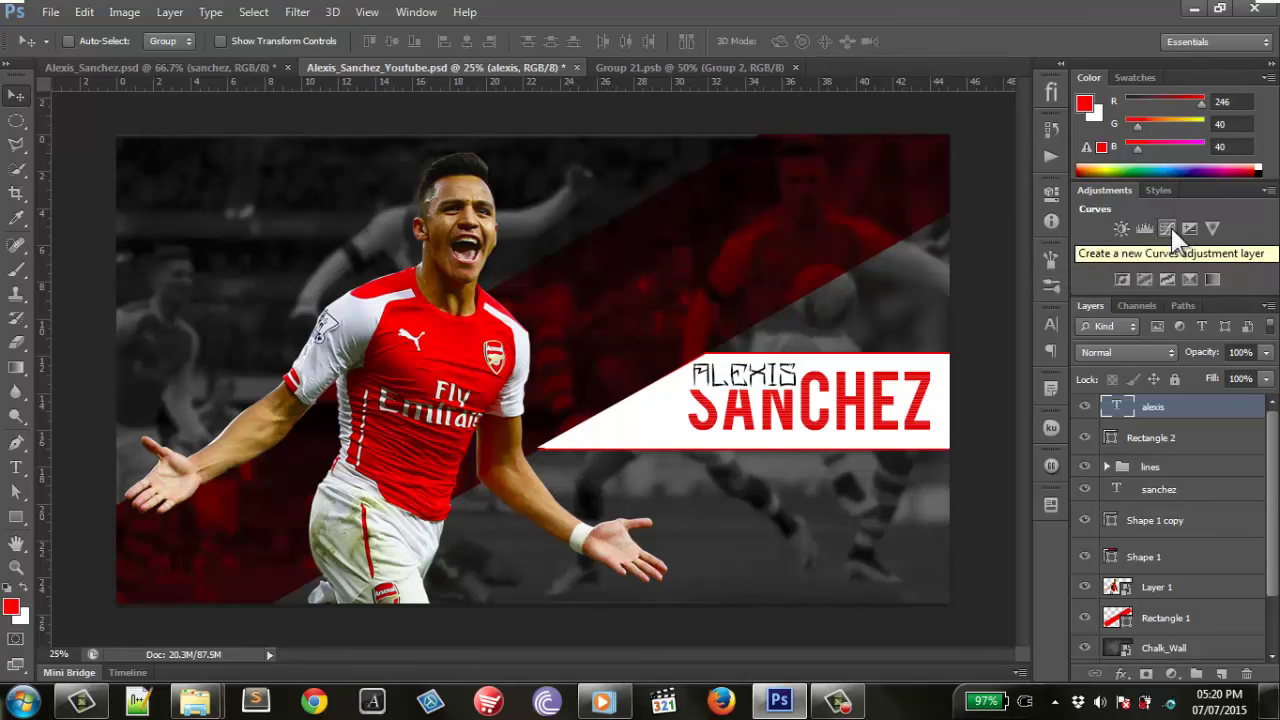
scroll(1155, 578, down, 1)
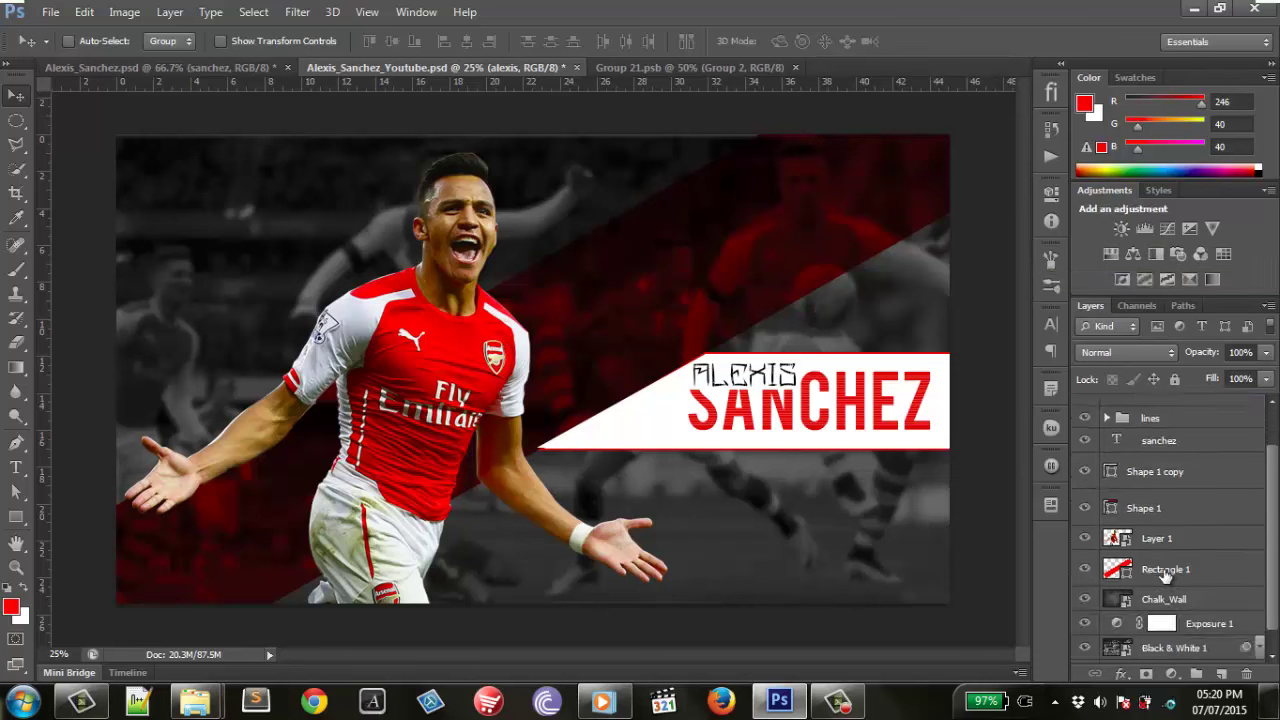
scroll(1155, 578, down, 1)
scroll(1157, 580, up, 2)
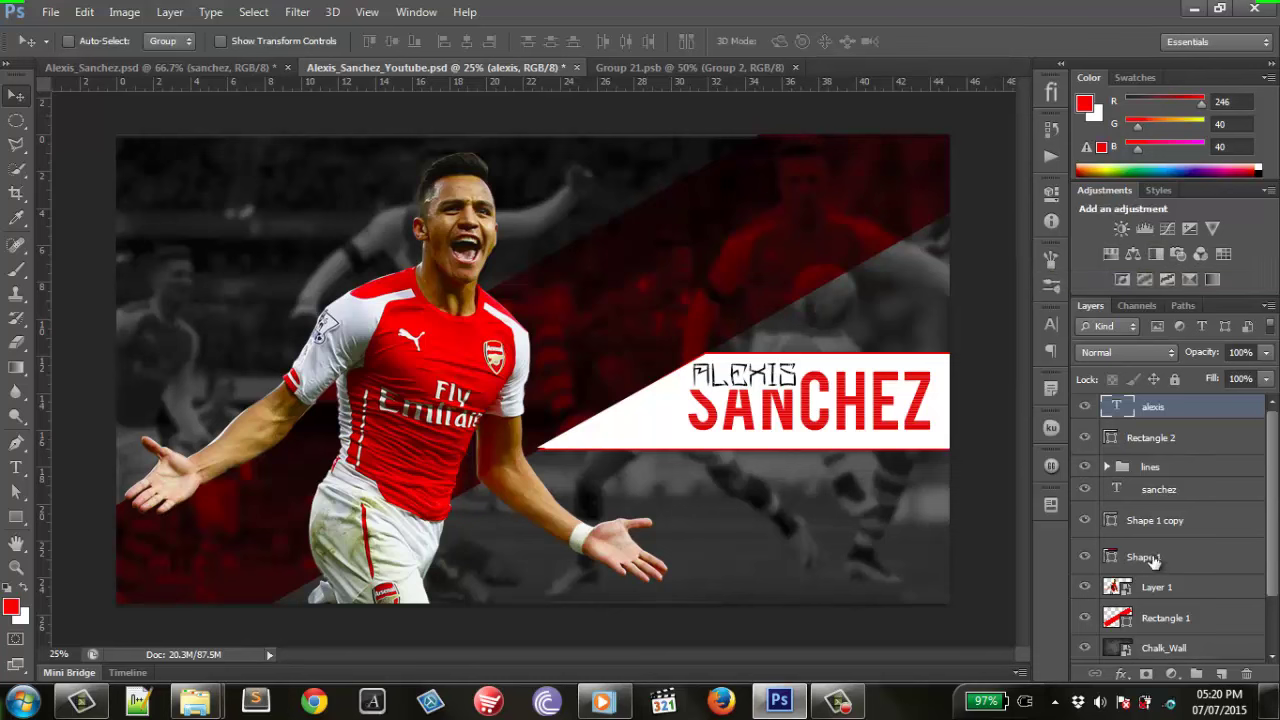
click(1167, 229)
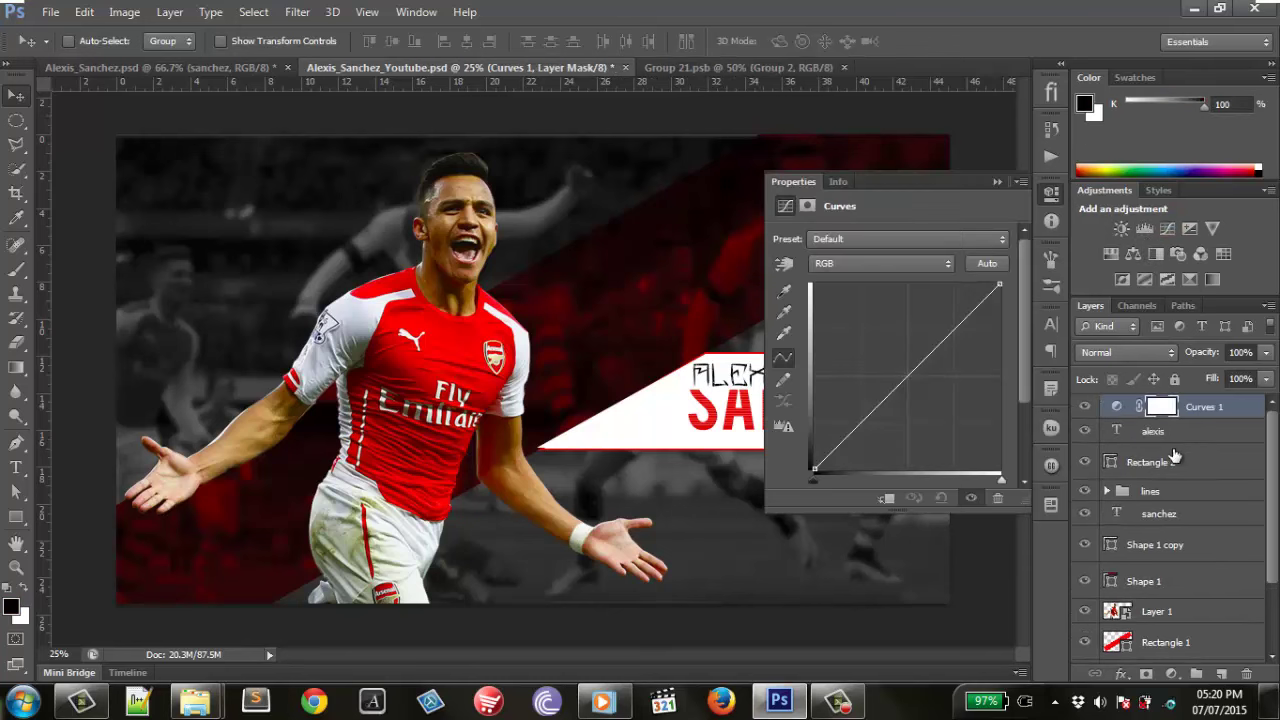
drag(976, 308, 976, 303)
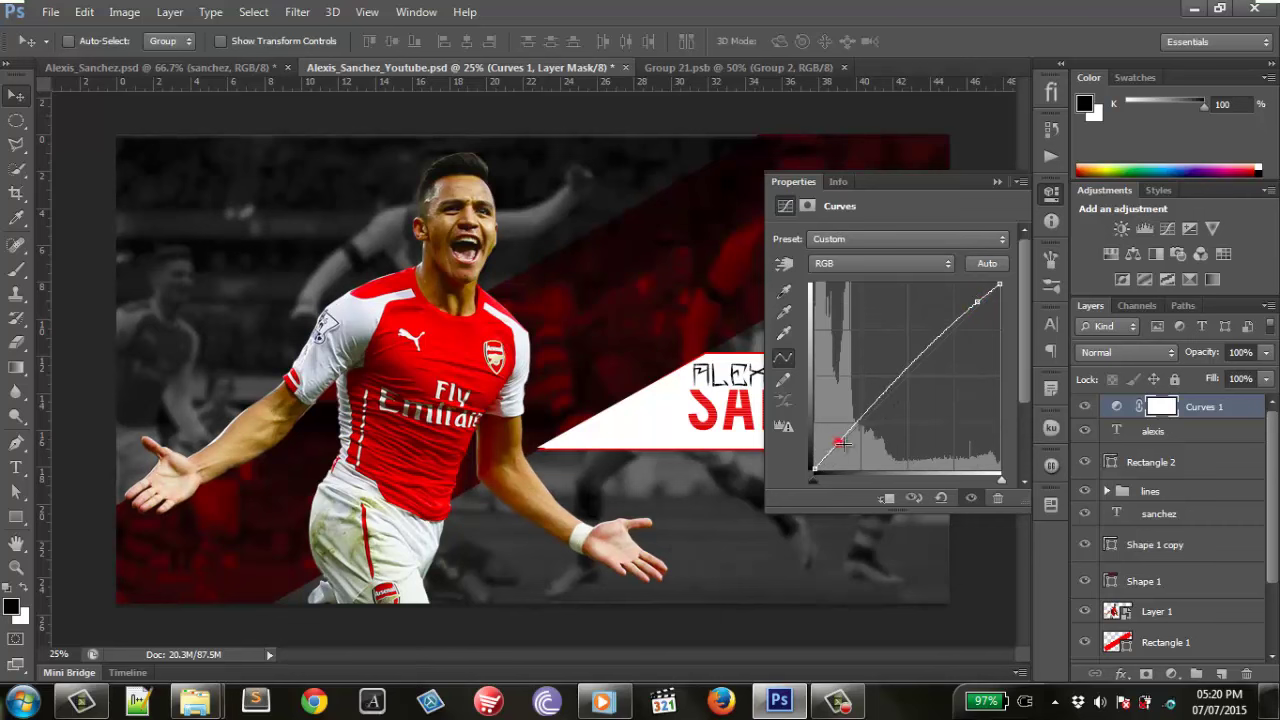
drag(845, 444, 845, 447)
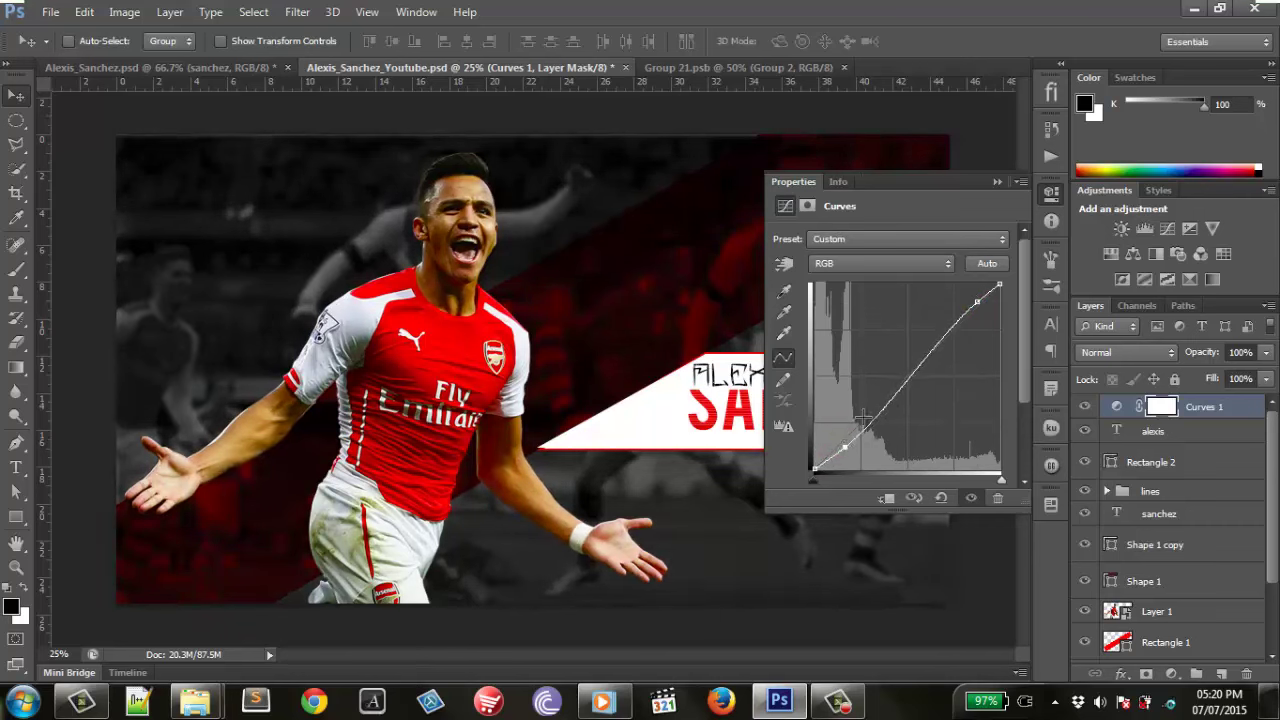
click(1052, 186)
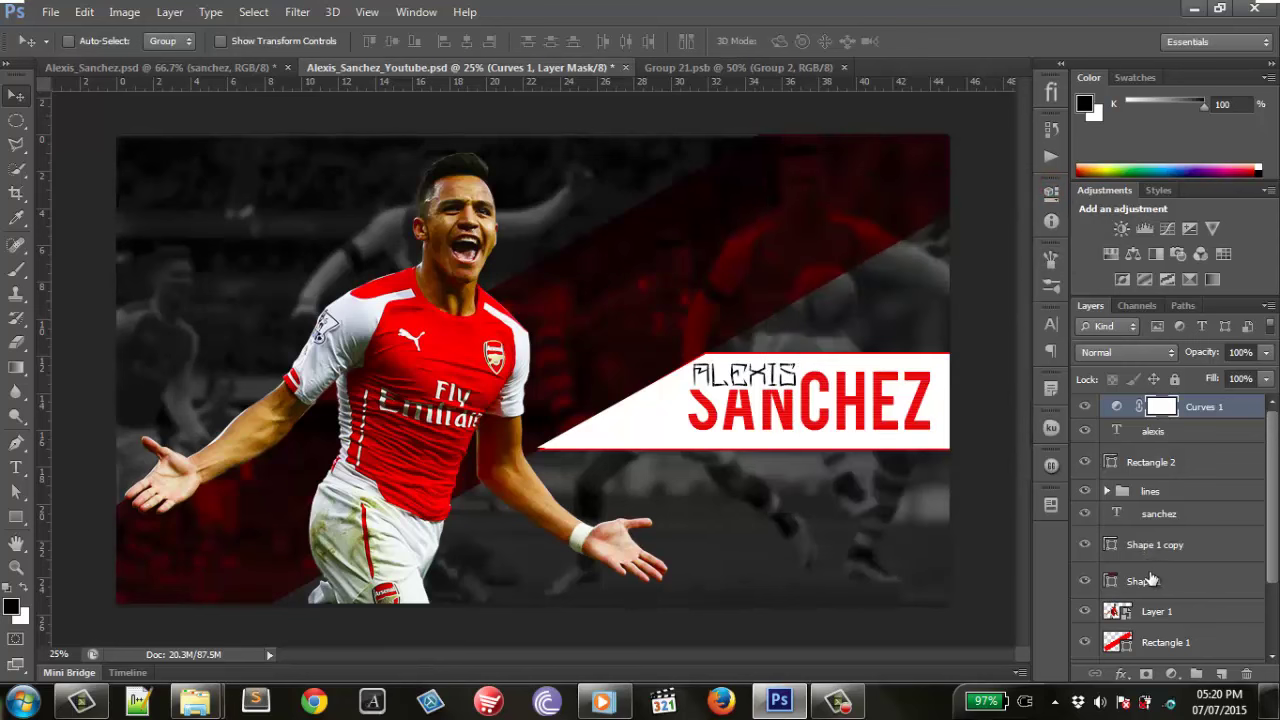
scroll(1150, 578, down, 1)
scroll(1140, 578, down, 1)
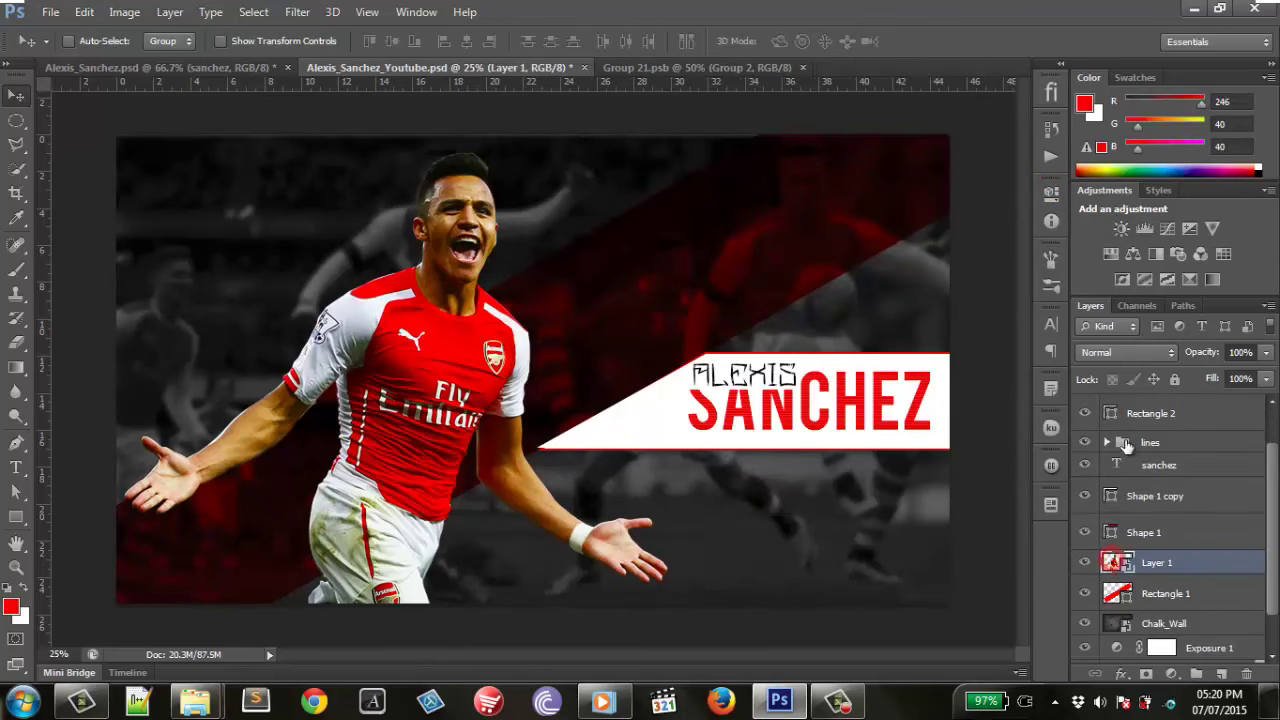
Add a Curves adjustment clipped to Layer 1 with a raised curve, then reselect Curves 1.
click(1135, 562)
click(1166, 228)
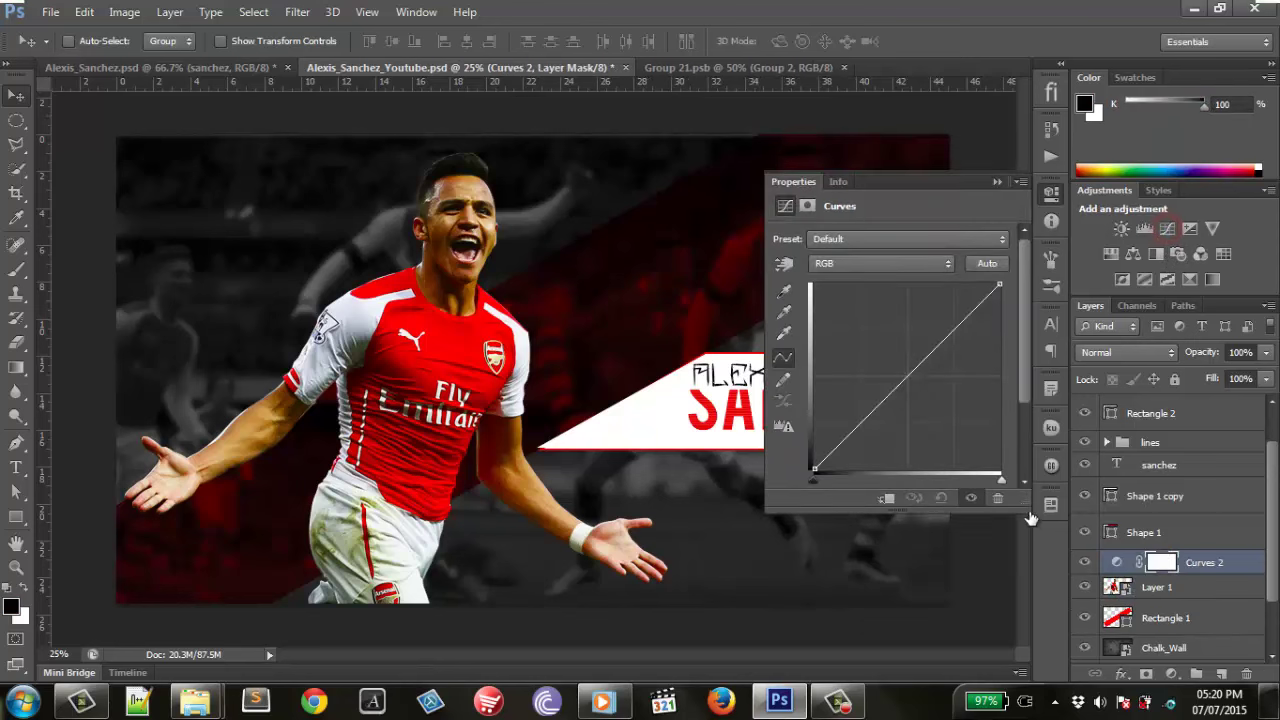
click(887, 497)
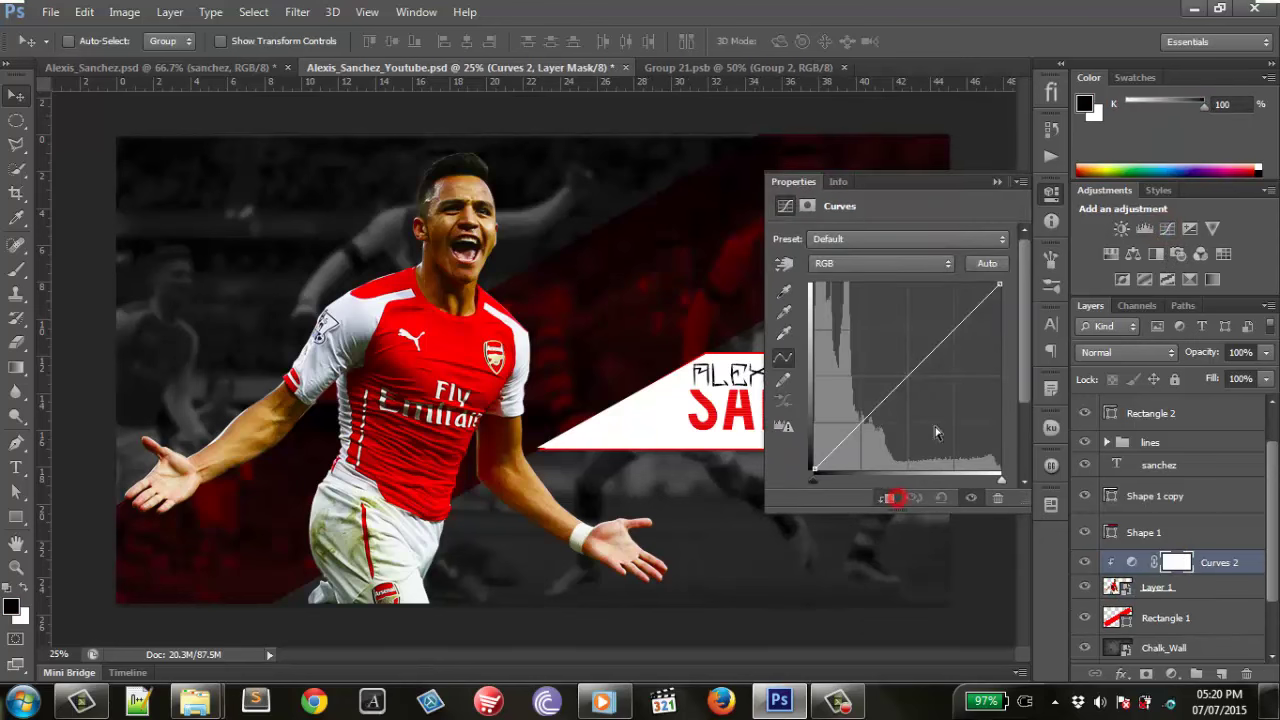
click(970, 311)
drag(970, 311, 972, 307)
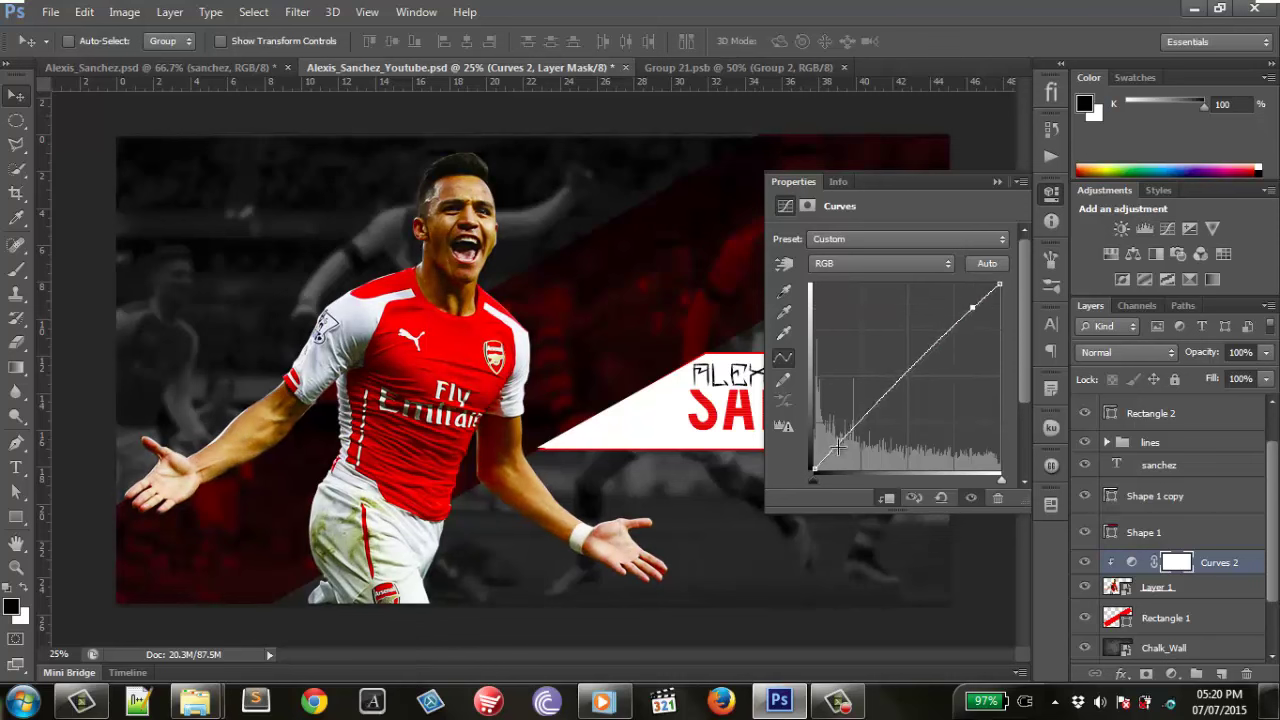
drag(837, 447, 837, 447)
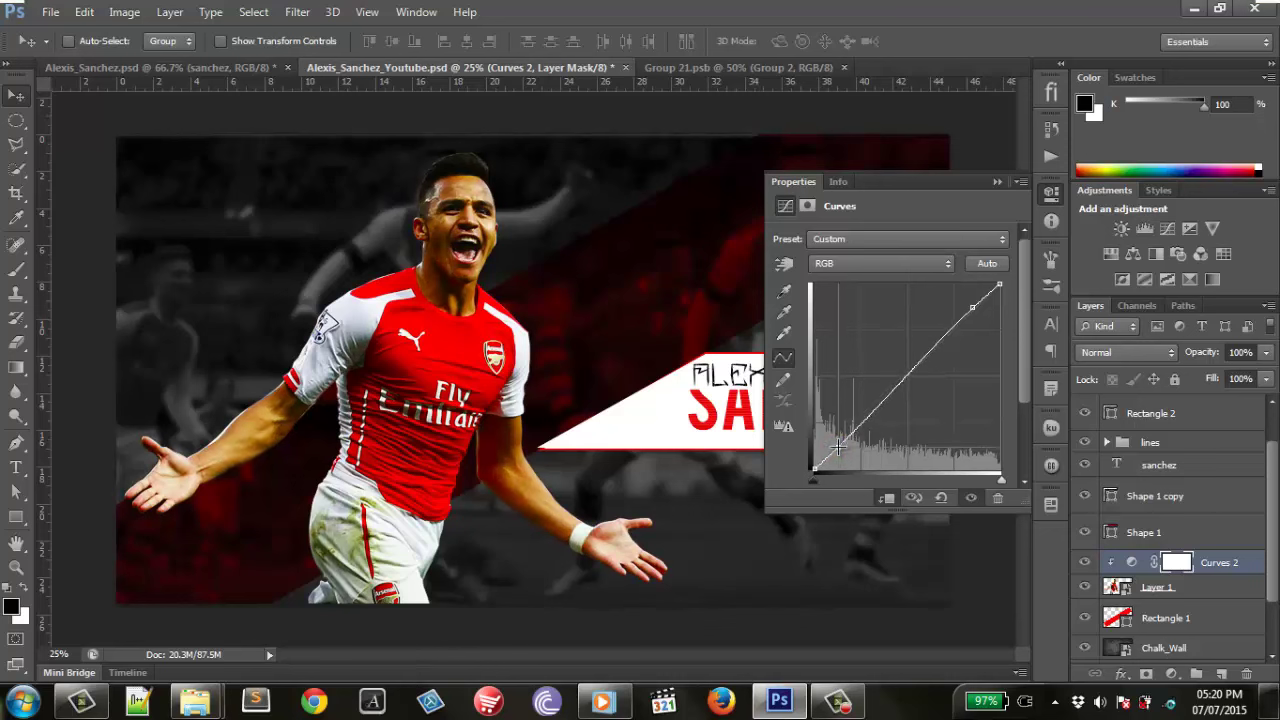
click(1050, 192)
scroll(1176, 488, up, 2)
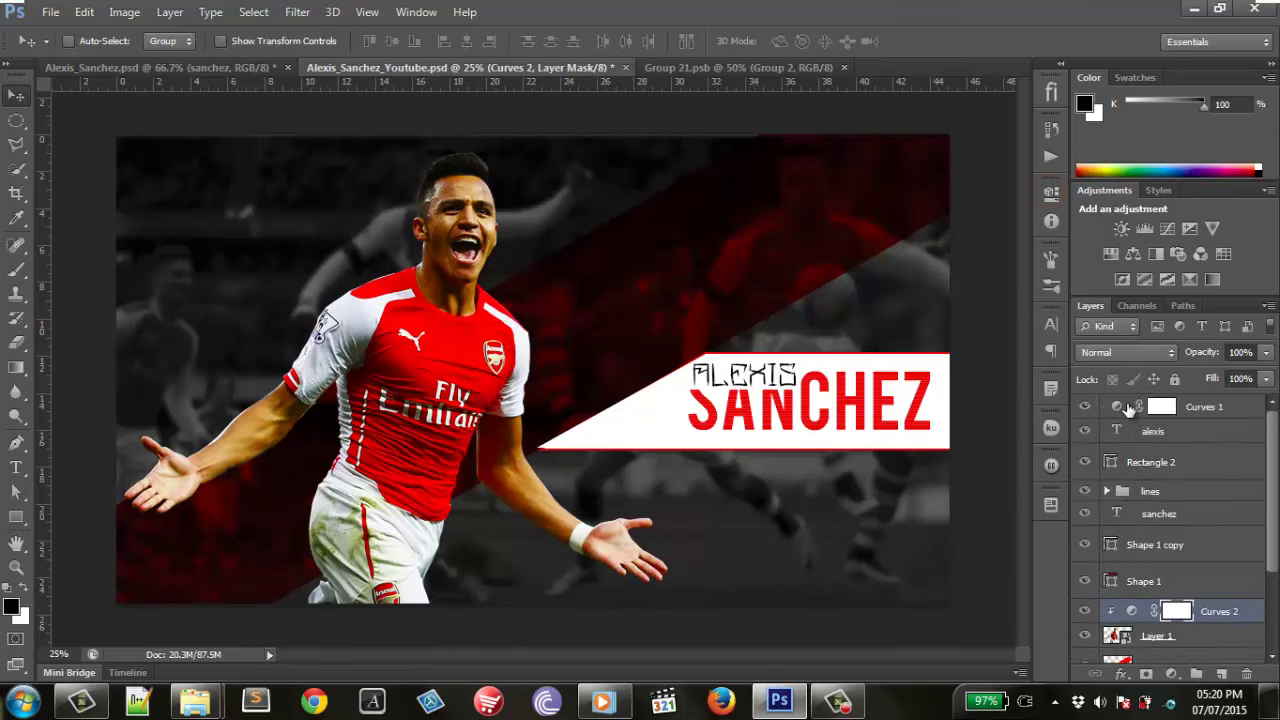
click(1117, 406)
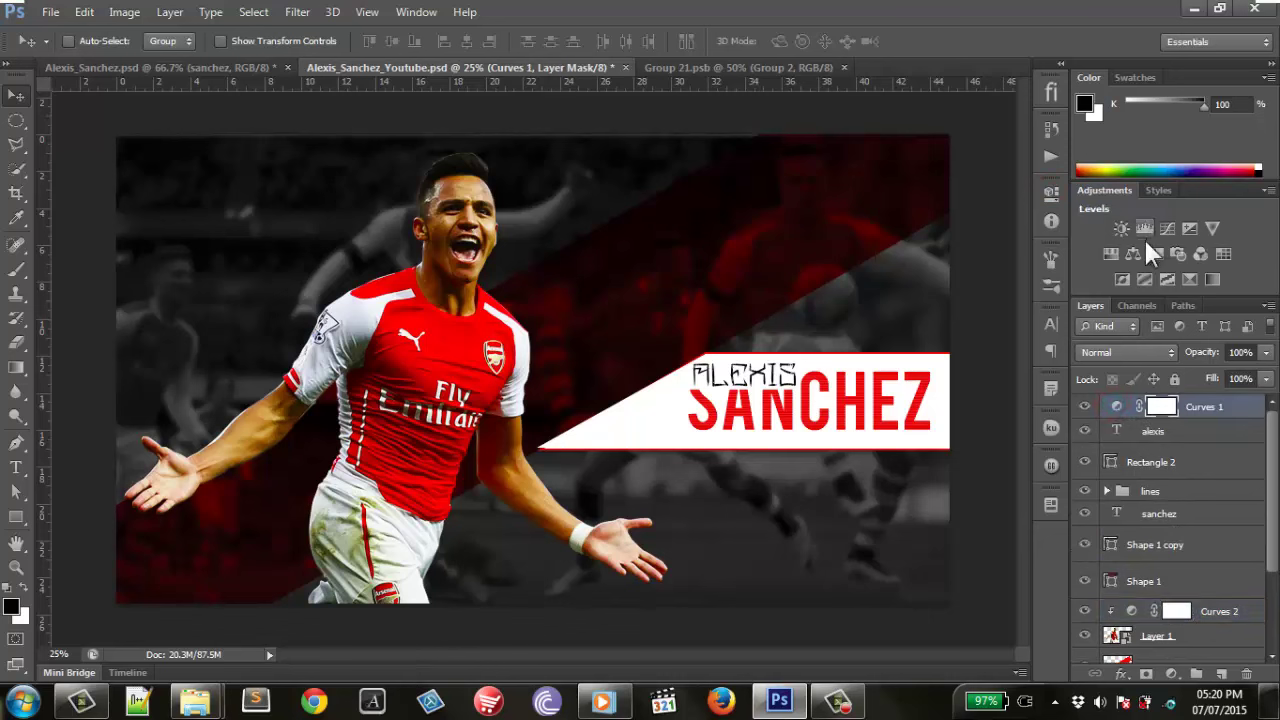
Add a Color Balance shifting midtones toward red with Yellow–Blue at 0, then a new empty layer.
click(1132, 250)
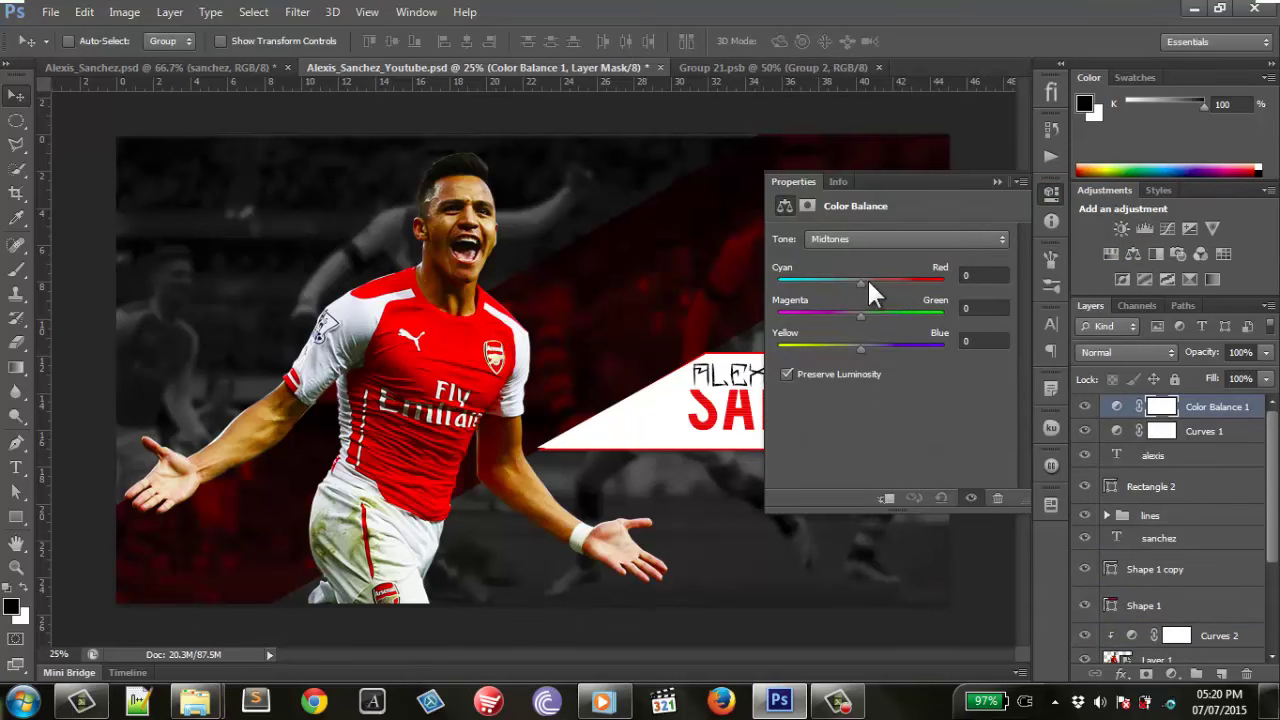
mouse_move(860, 280)
mouse_down()
mouse_move(879, 284)
mouse_move(868, 290)
mouse_up()
mouse_move(861, 346)
mouse_down()
mouse_move(849, 348)
mouse_move(861, 347)
mouse_up()
click(988, 342)
click(865, 282)
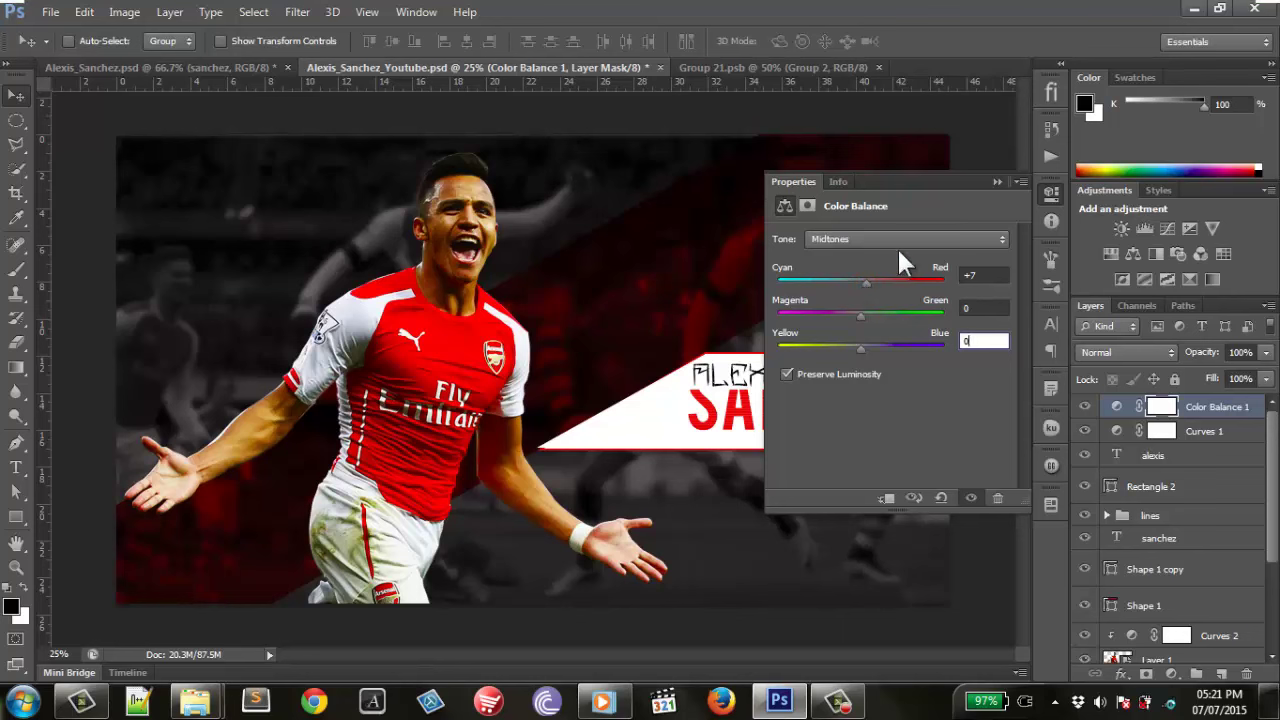
click(1049, 193)
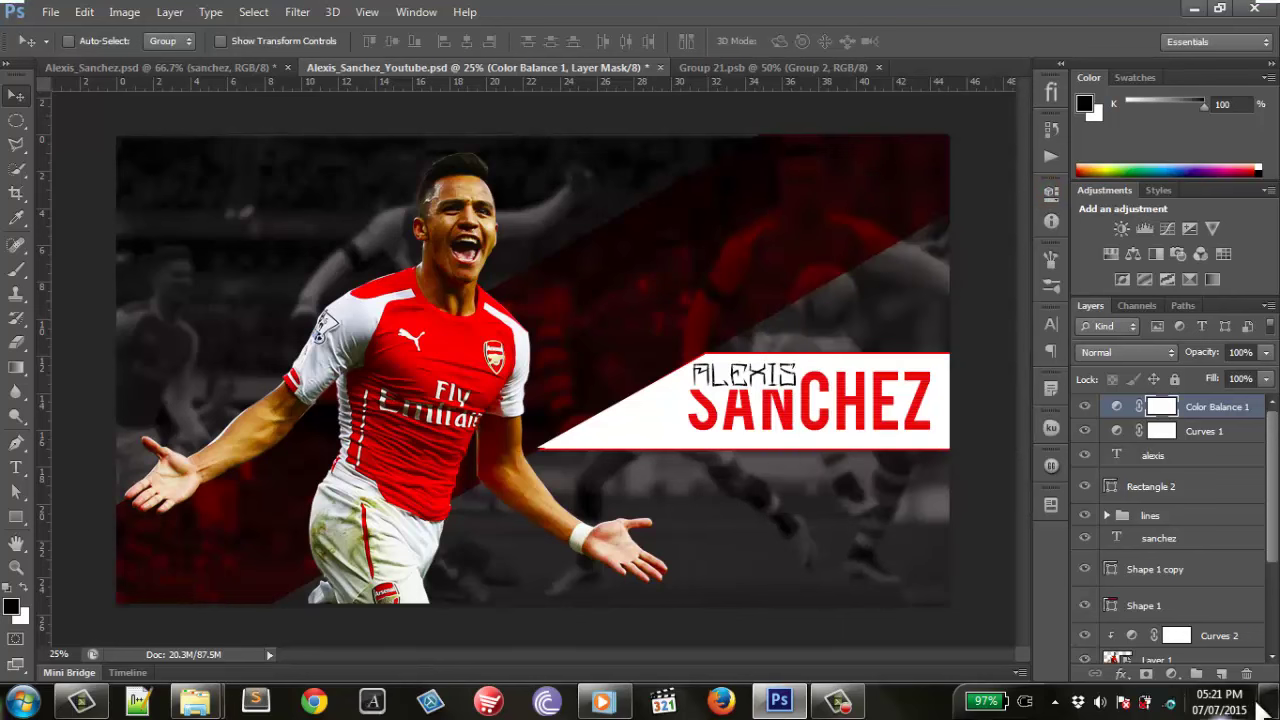
click(1221, 675)
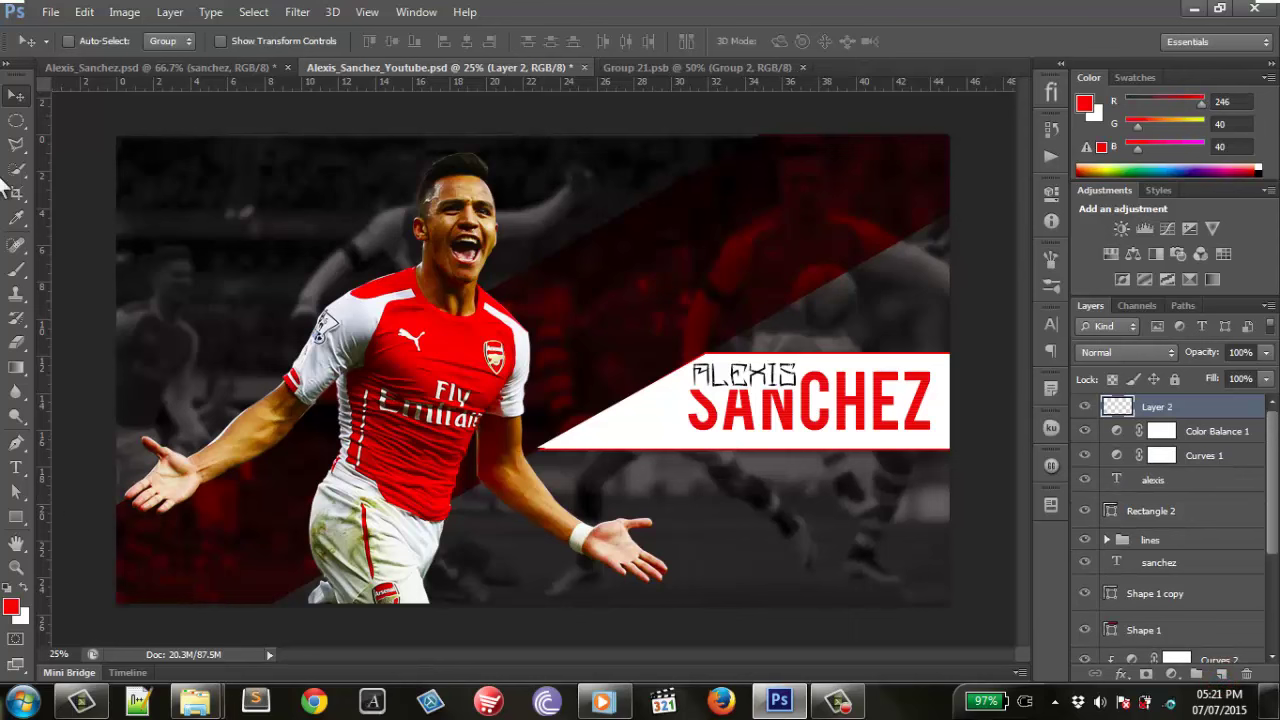
click(13, 275)
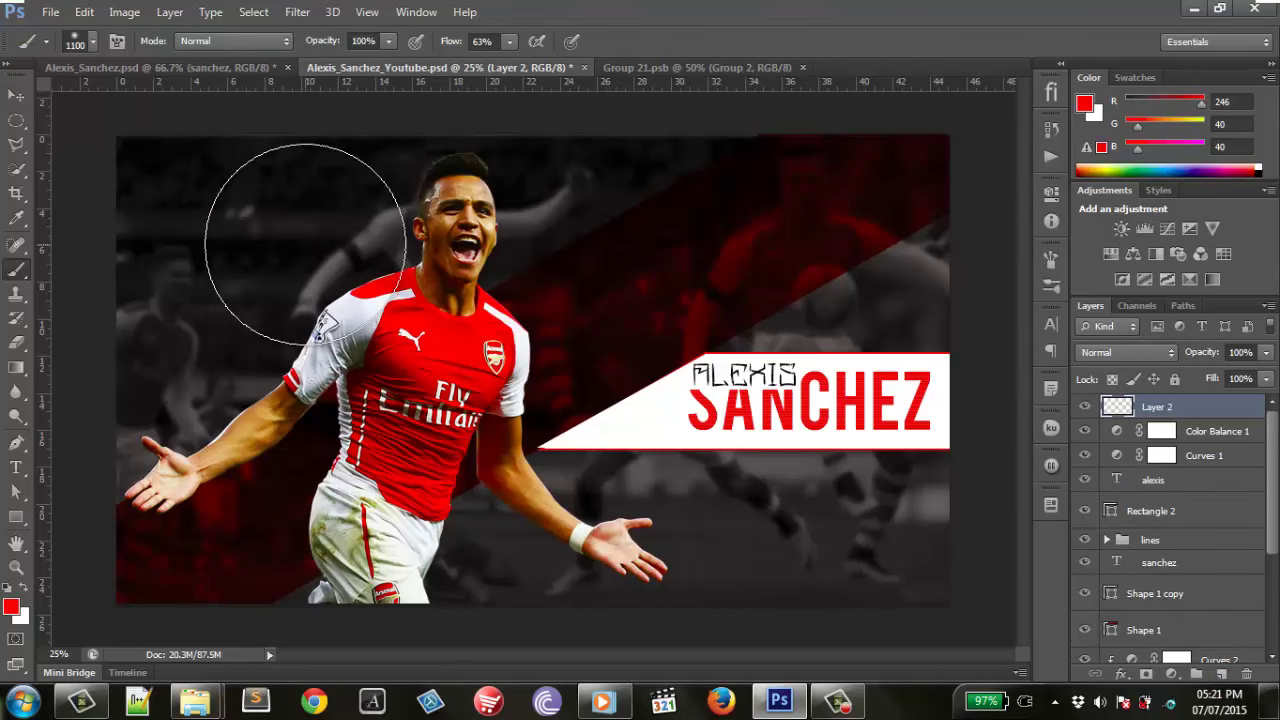
key(bracketright)
key(bracketright)
key(bracketright)
key(bracketright)
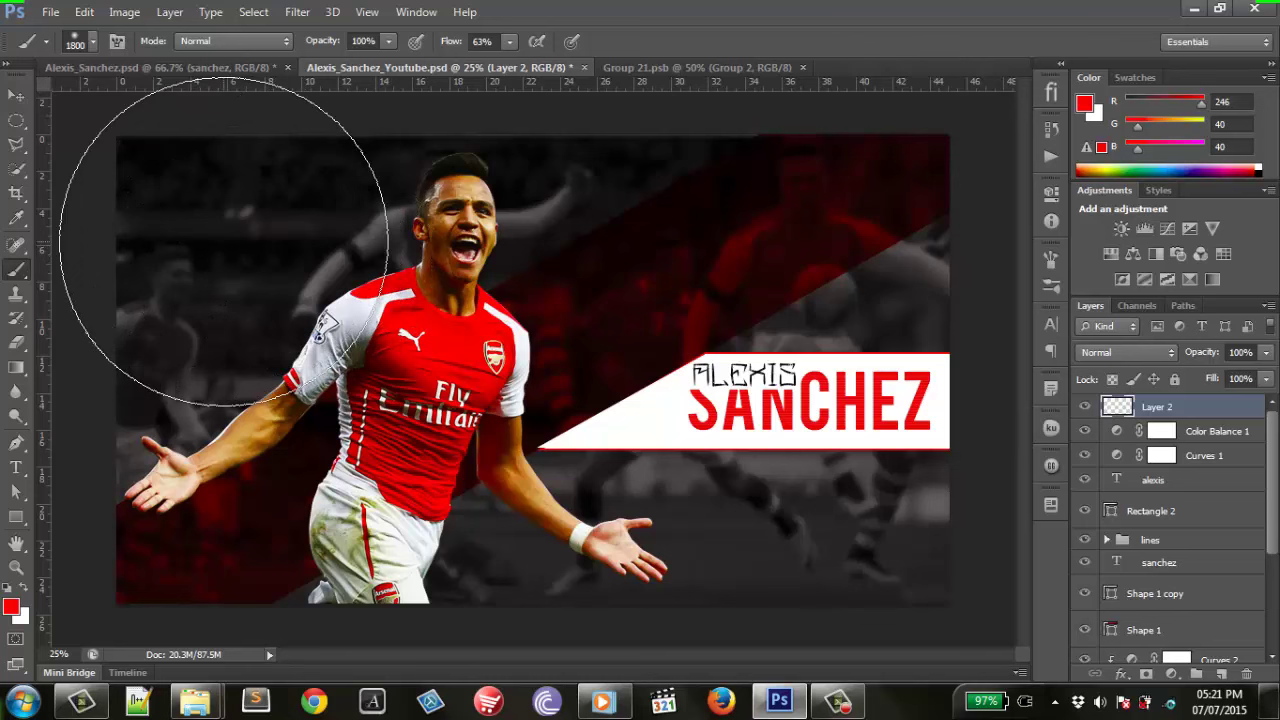
key(bracketright)
key(bracketright)
key(bracketright)
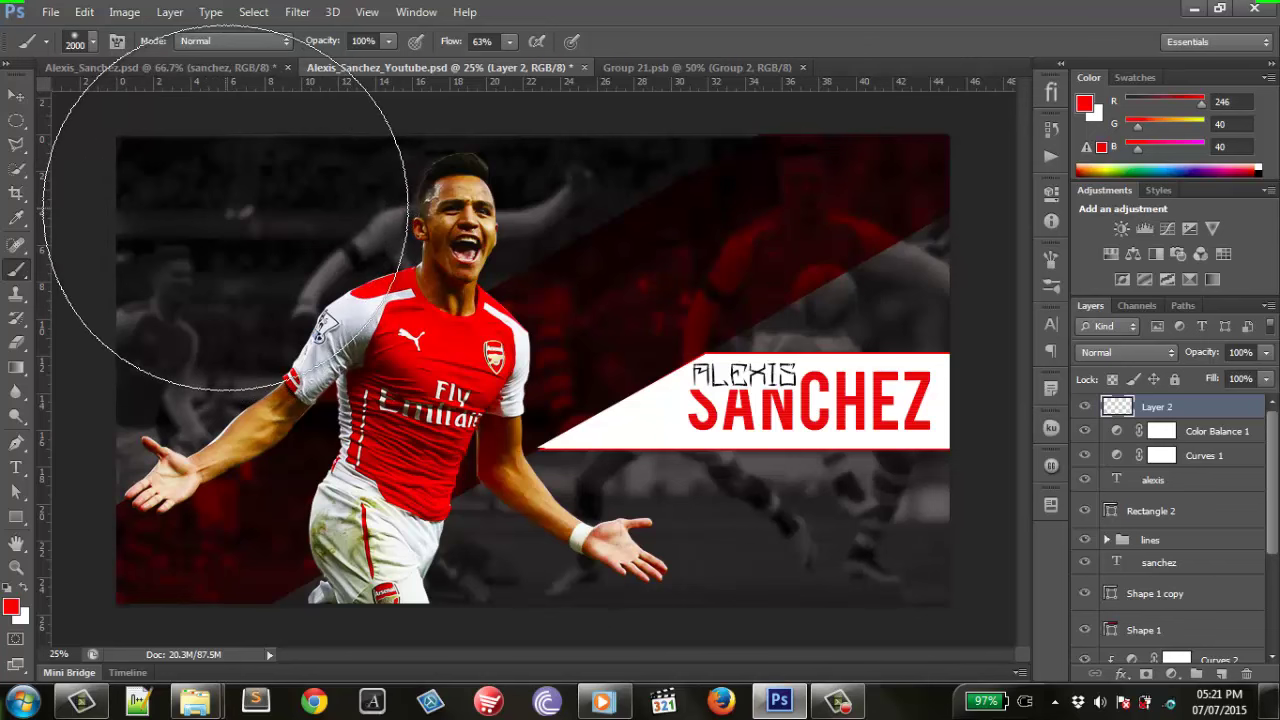
key(bracketright)
drag(240, 120, 300, 286)
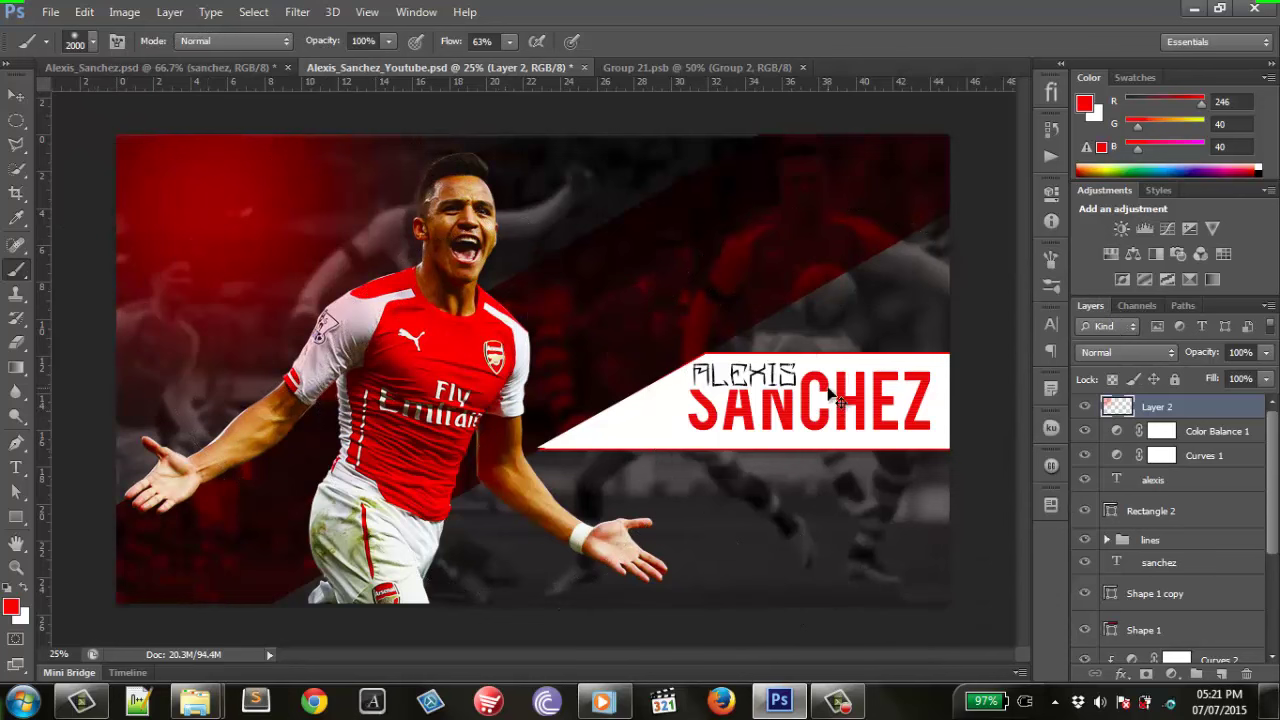
key(ctrl+z)
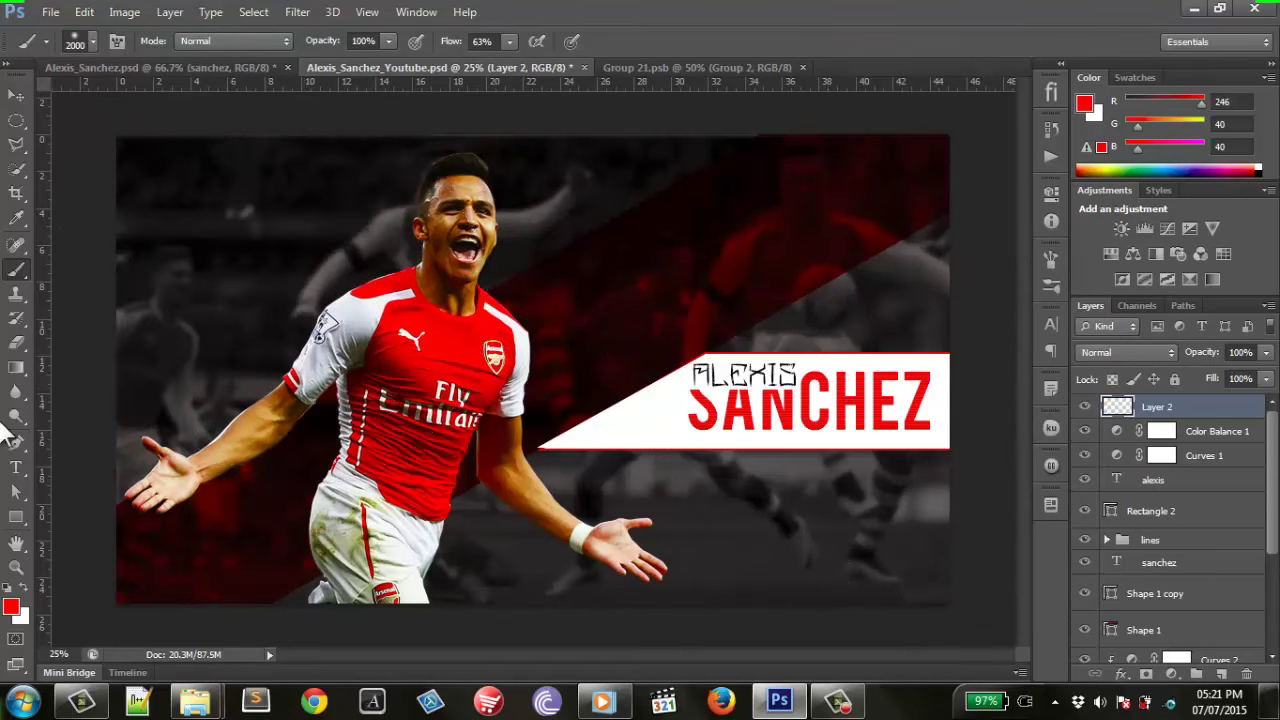
click(23, 595)
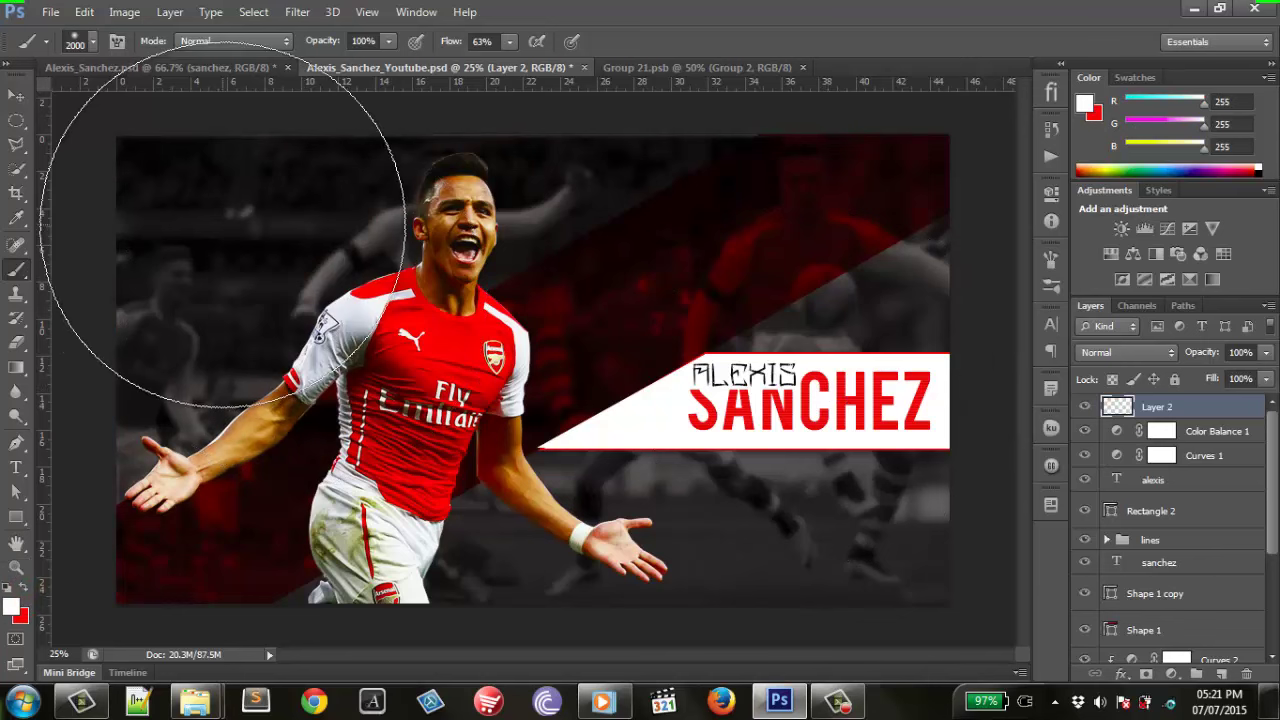
click(228, 222)
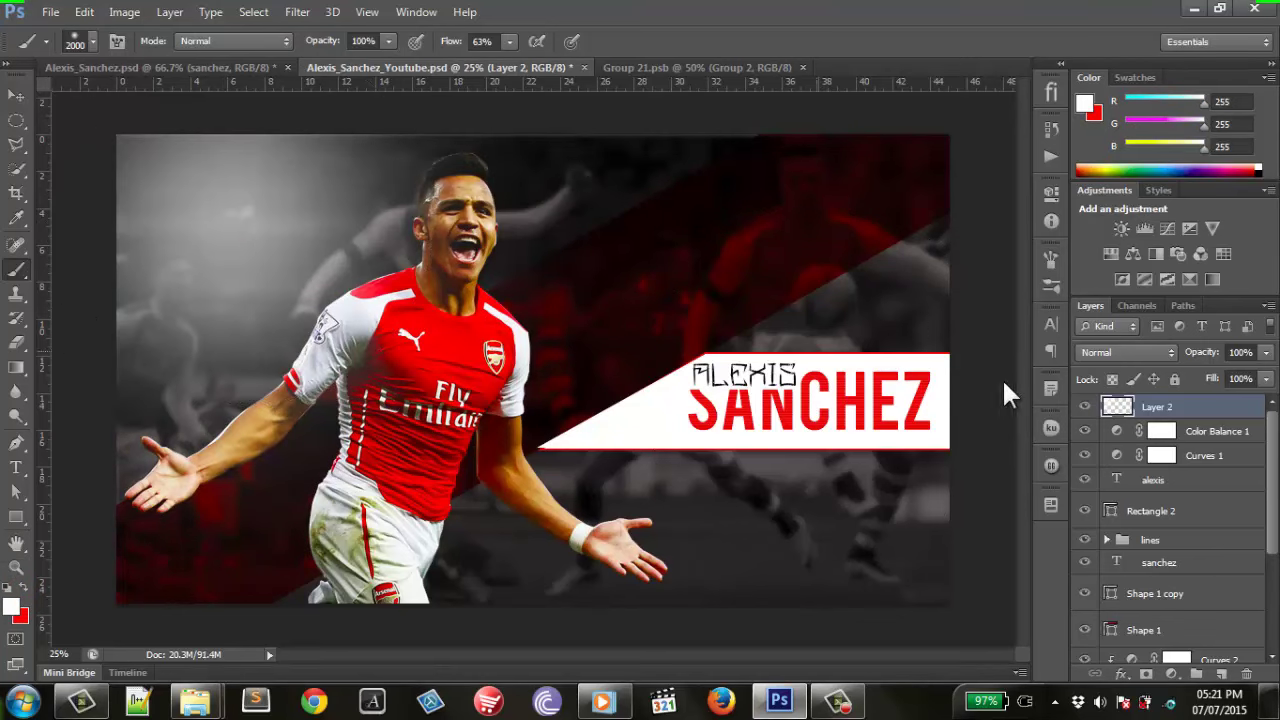
key(ctrl+z)
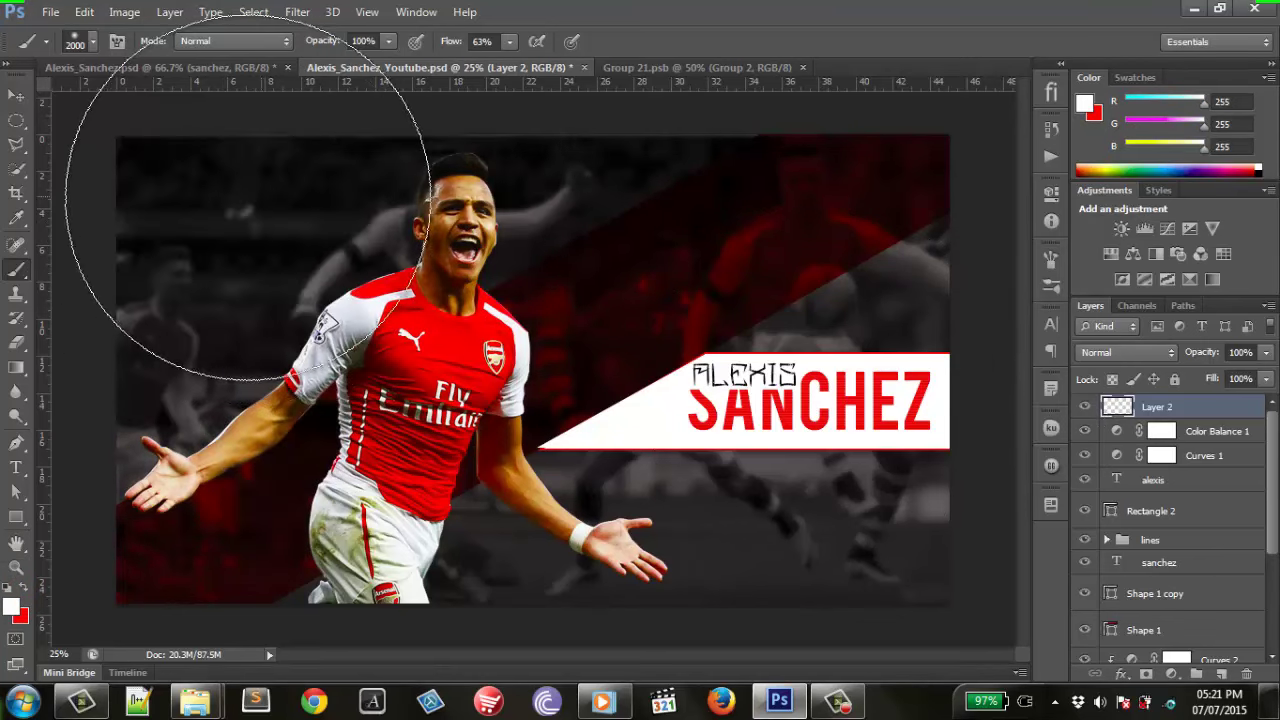
Dab a white glow at the top-left, set Layer 2 to Screen, and shrink the brush.
click(180, 200)
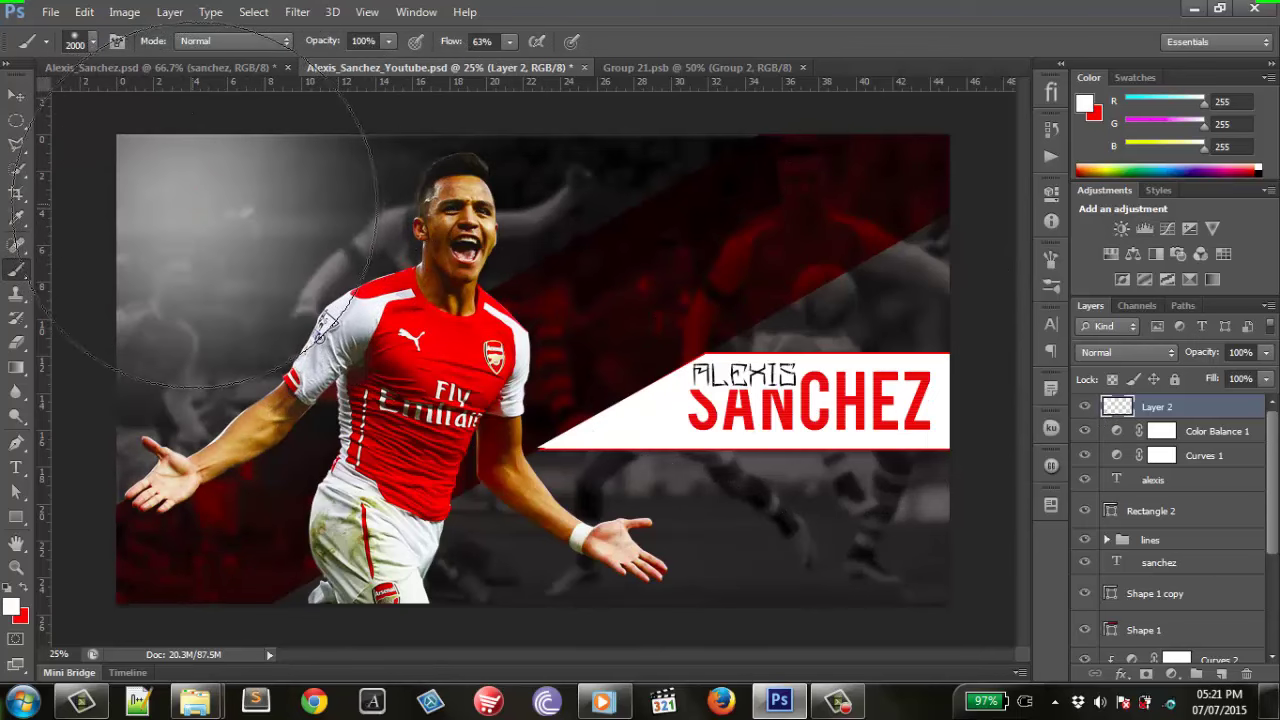
click(1150, 352)
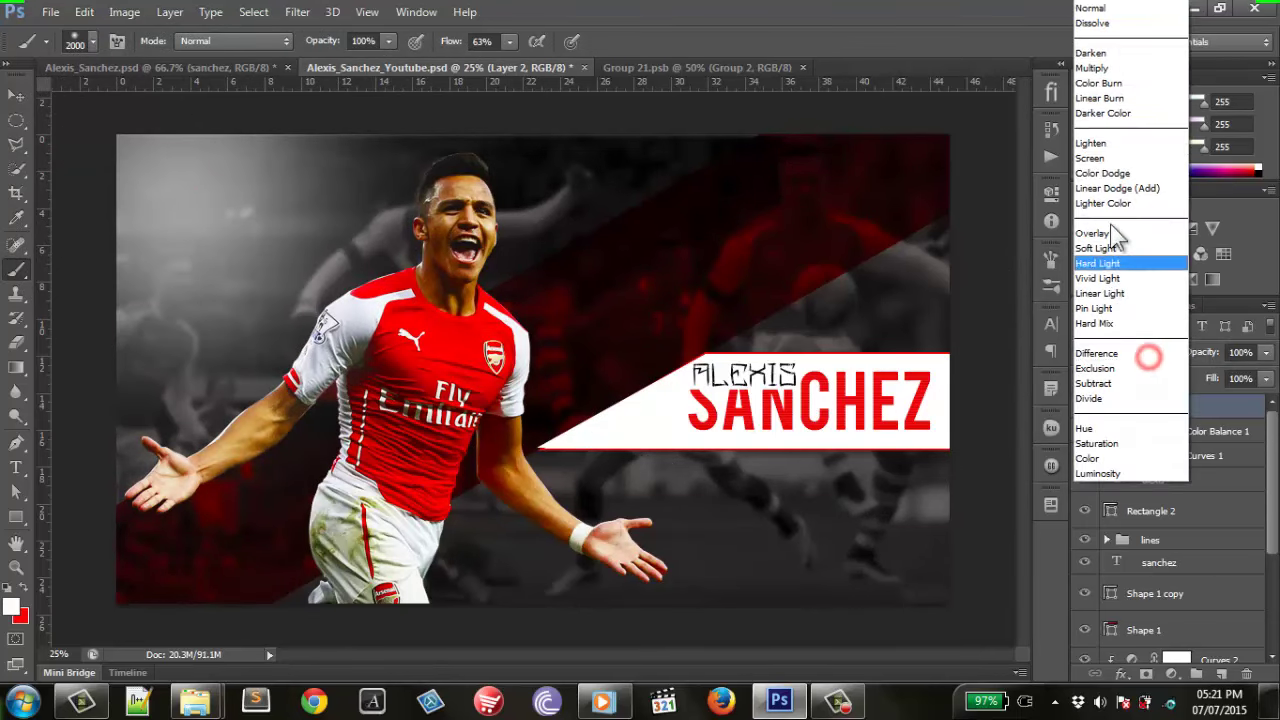
click(1105, 158)
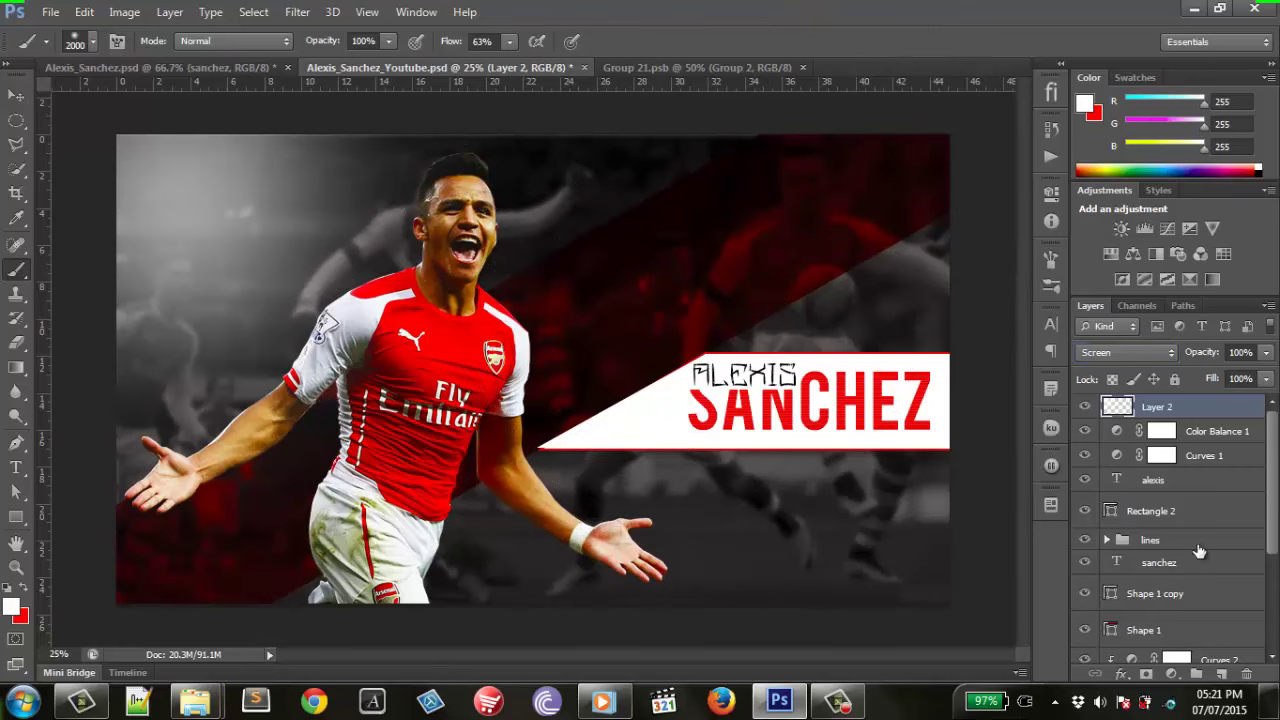
key(bracketleft)
key(bracketleft)
key(bracketleft)
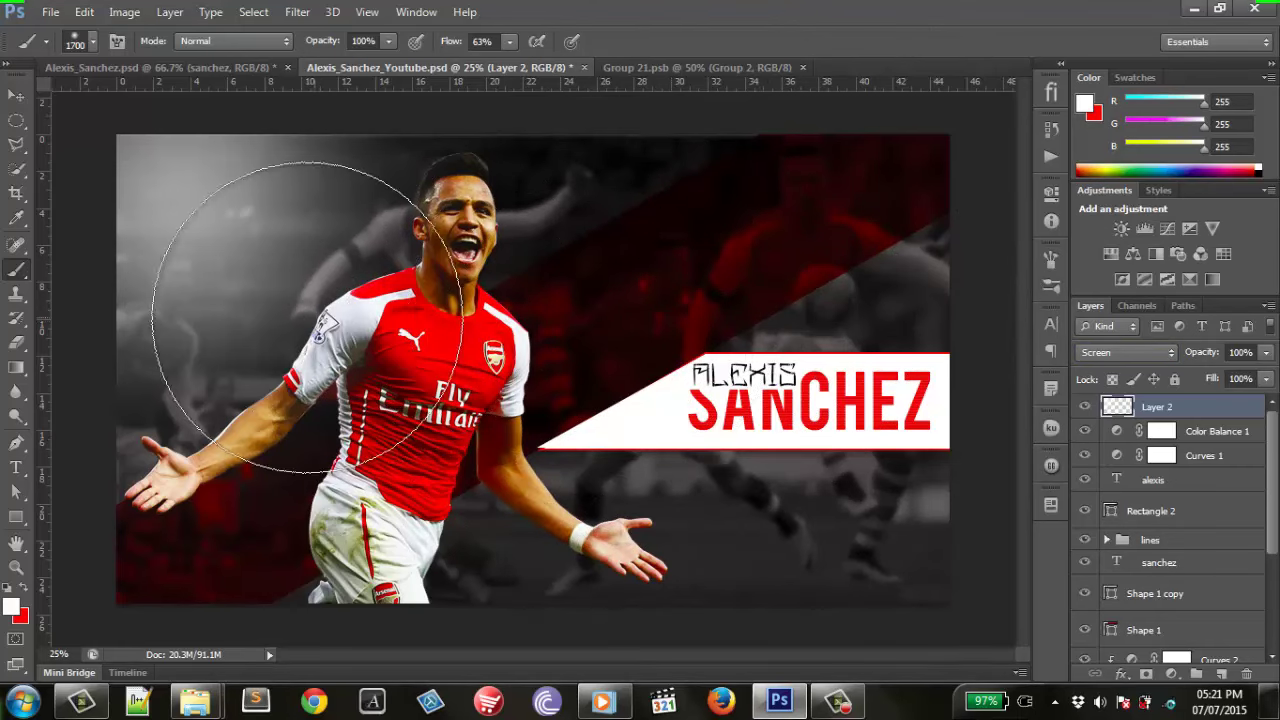
key(bracketleft)
key(bracketleft)
key(bracketleft)
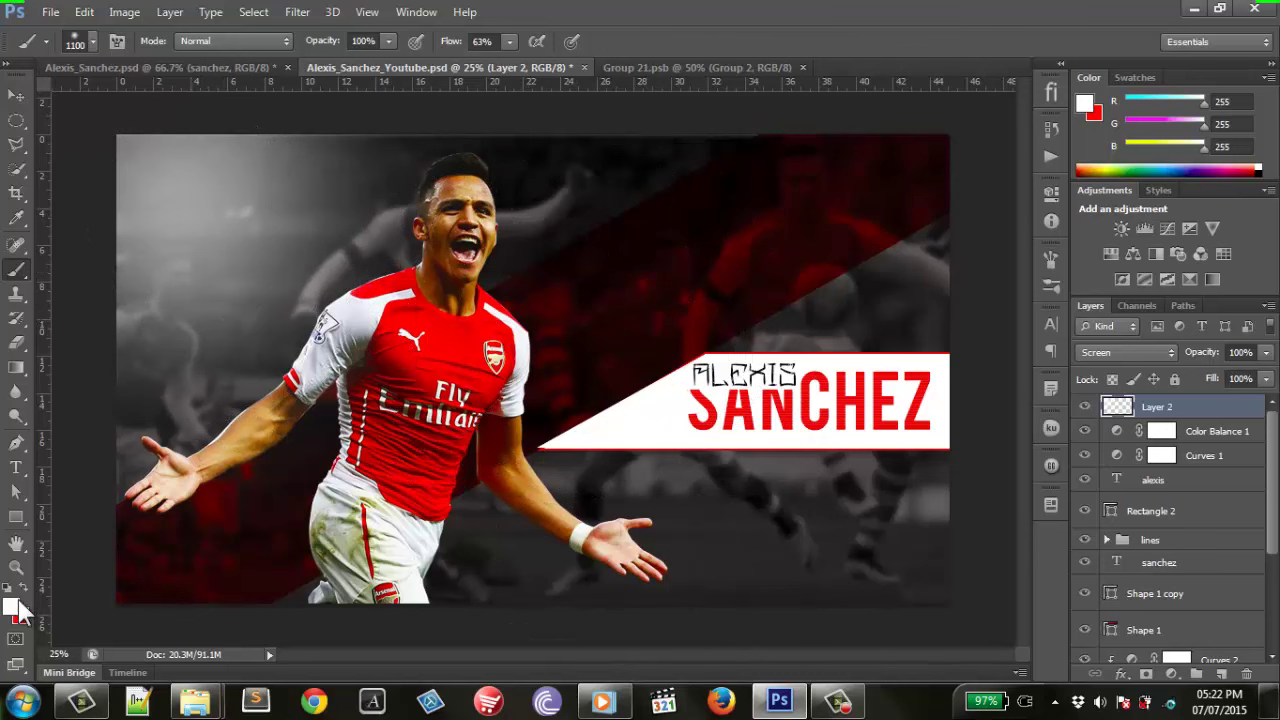
Switch to red and paint a larger soft red glow over the top-left corner, keeping Screen.
click(21, 588)
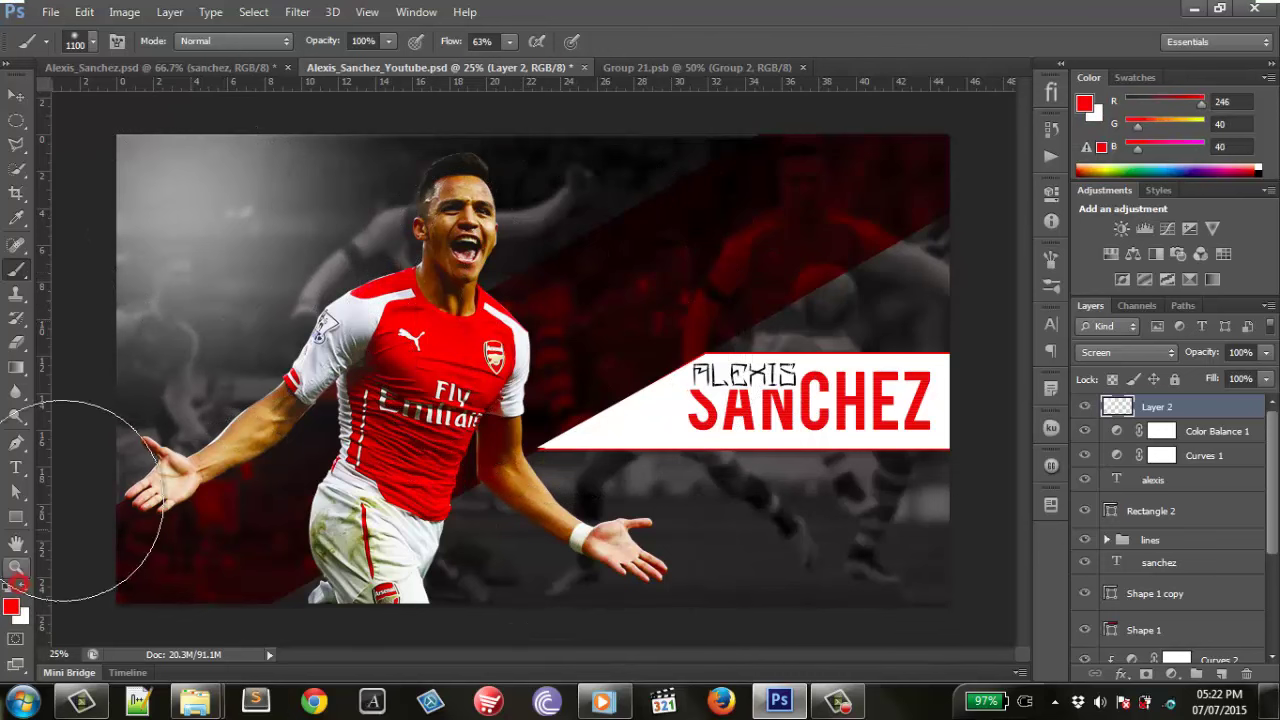
click(157, 162)
key(ctrl+z)
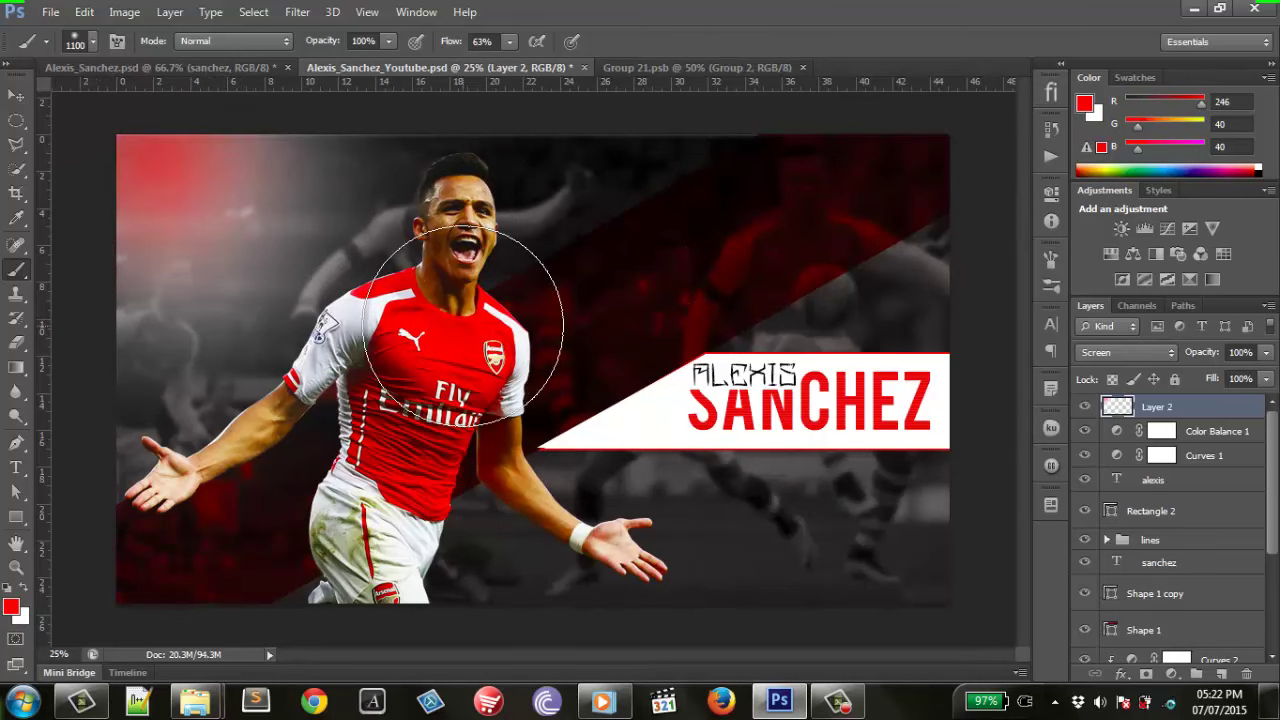
key(bracketright)
key(bracketright)
key(bracketright)
key(bracketright)
click(182, 200)
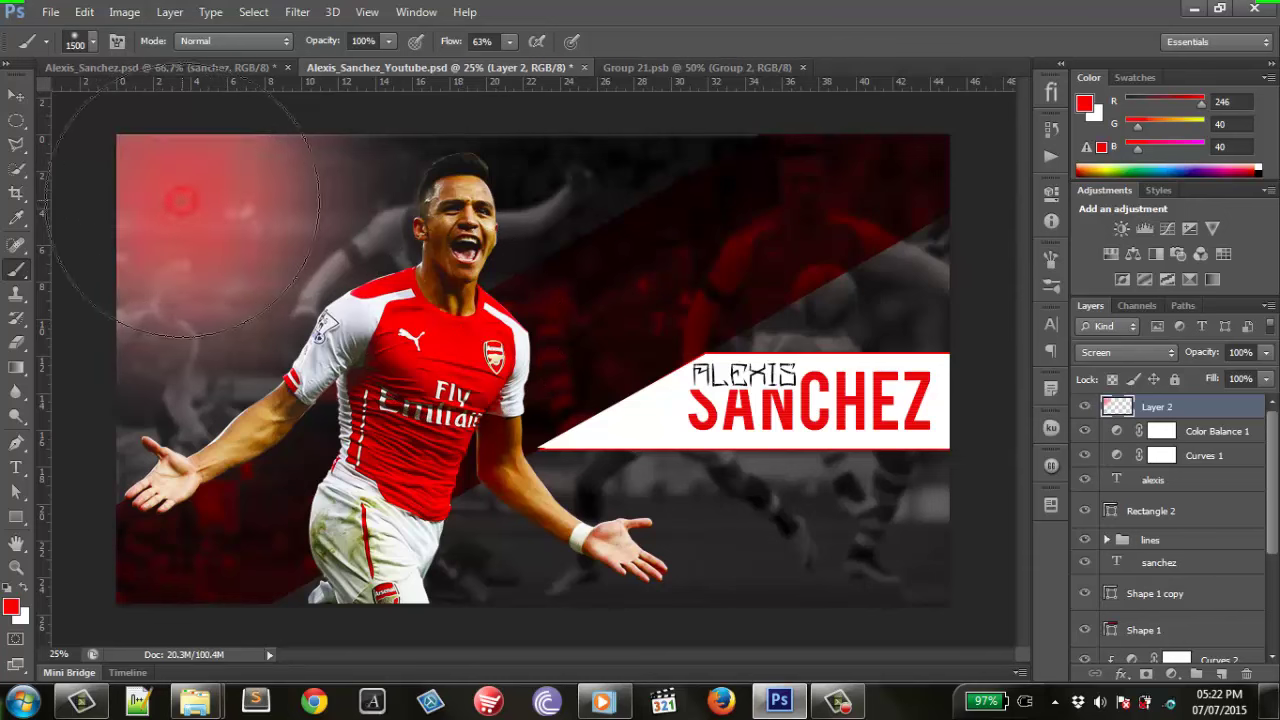
click(1146, 355)
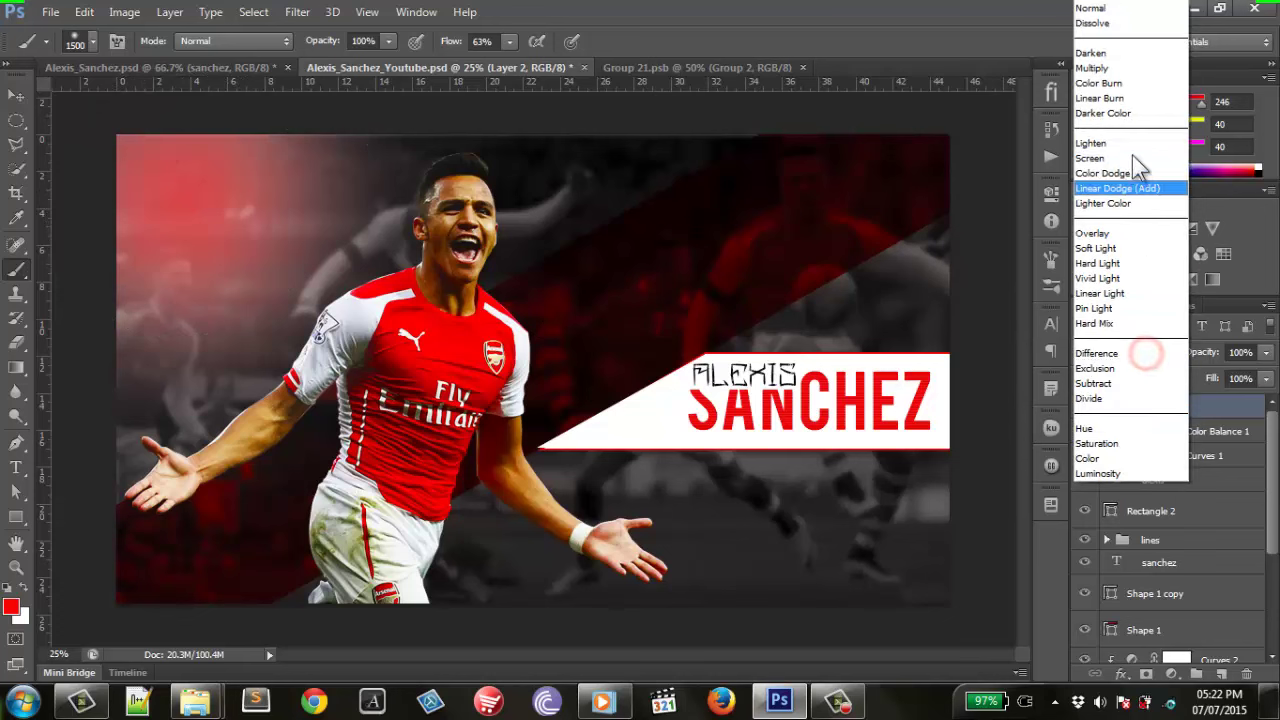
click(868, 6)
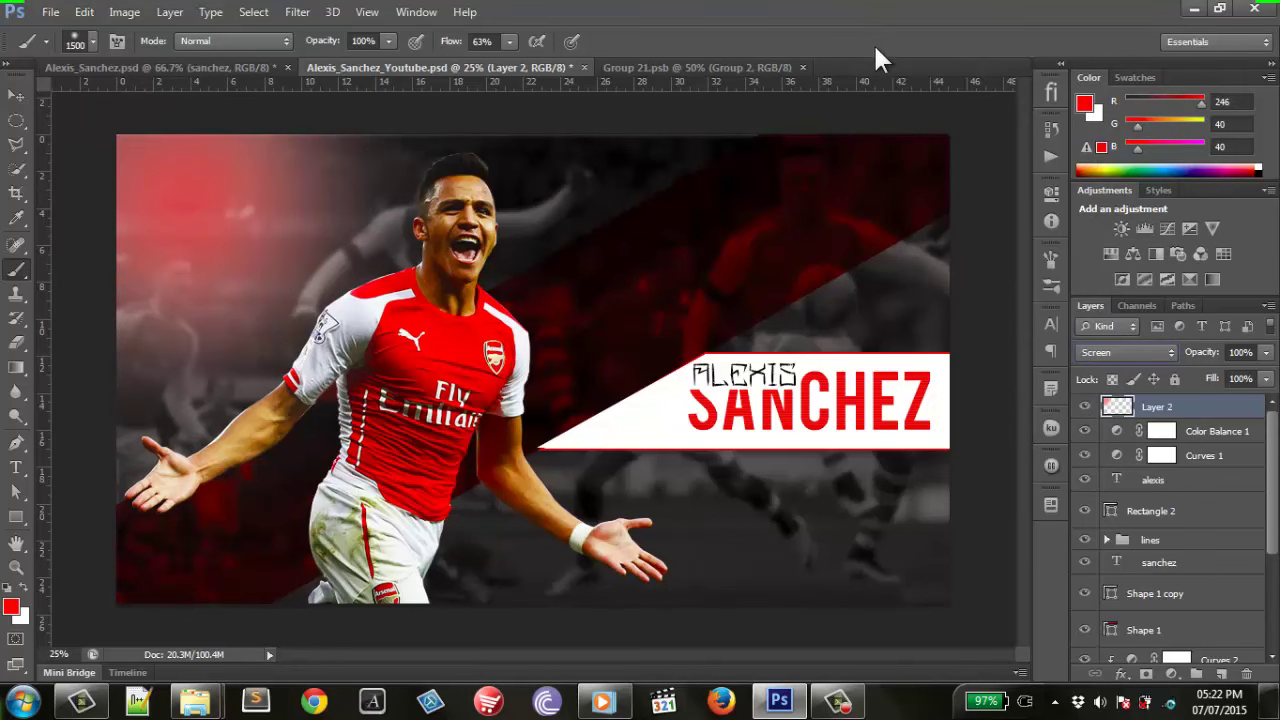
Undo the Layer 2 glow and repaint the red top-left glow on a new Soft Light layer.
key(ctrl+z)
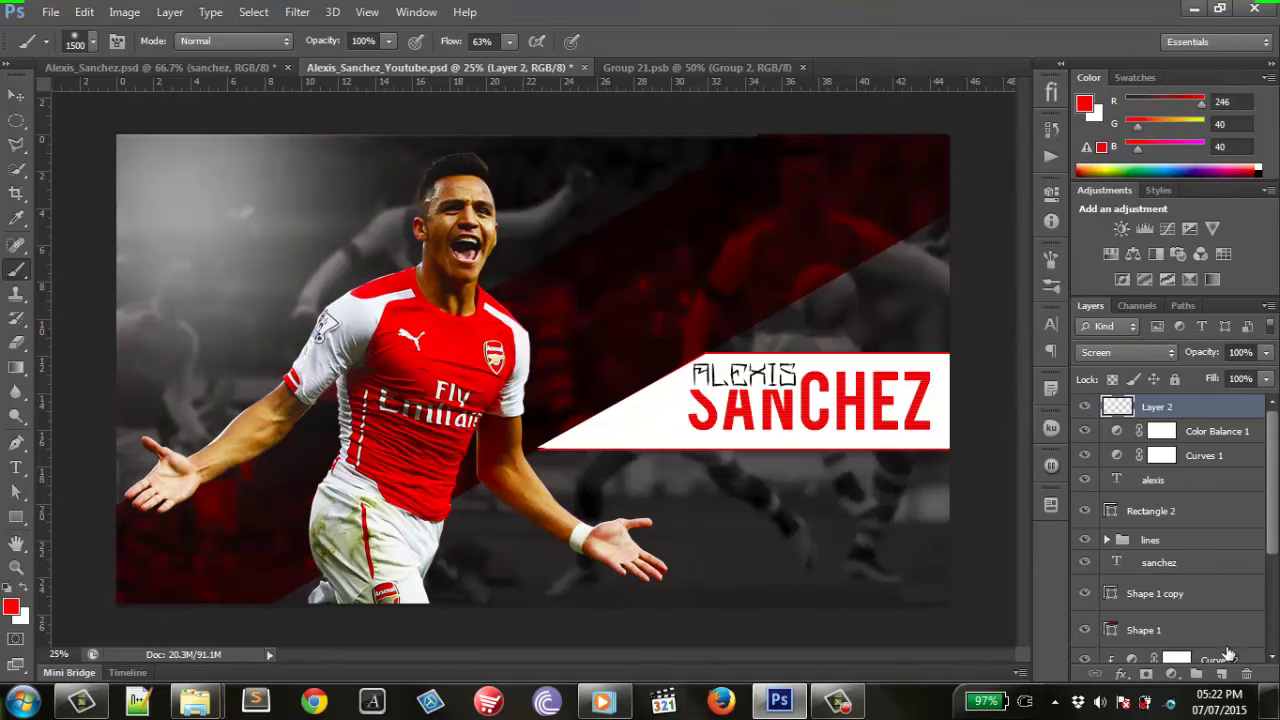
click(1228, 672)
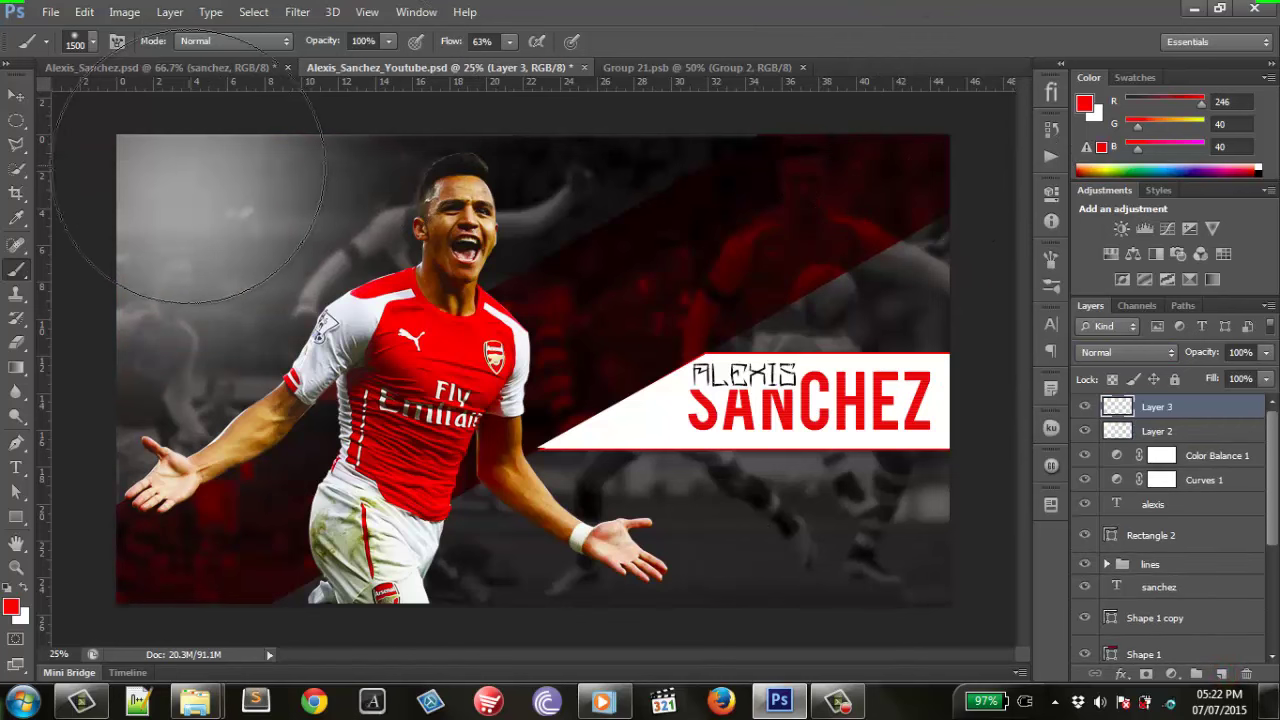
click(161, 185)
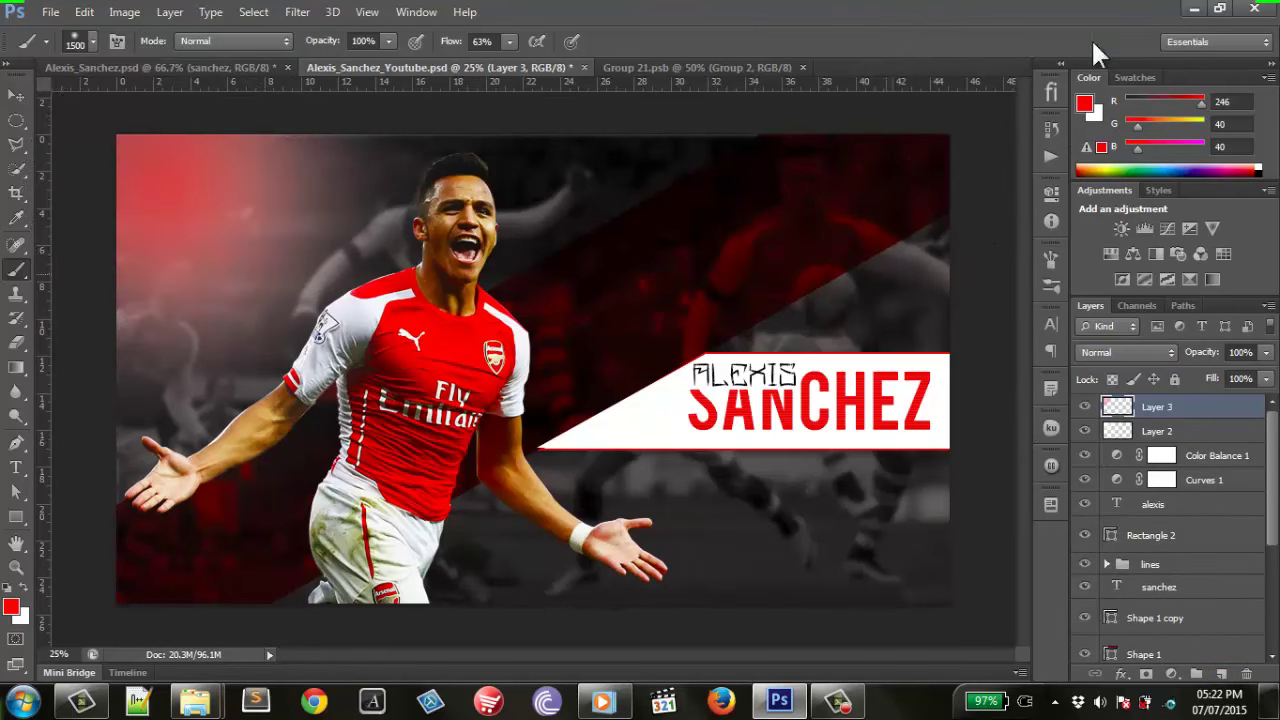
click(1144, 355)
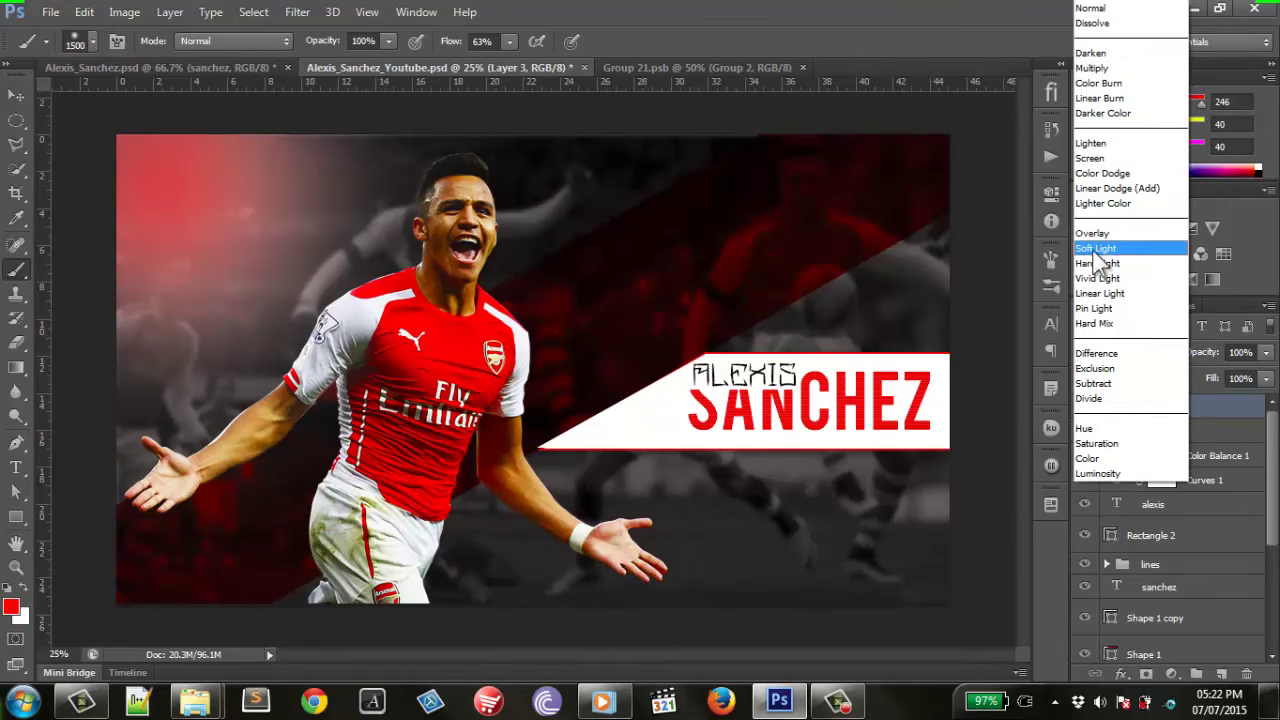
click(1092, 248)
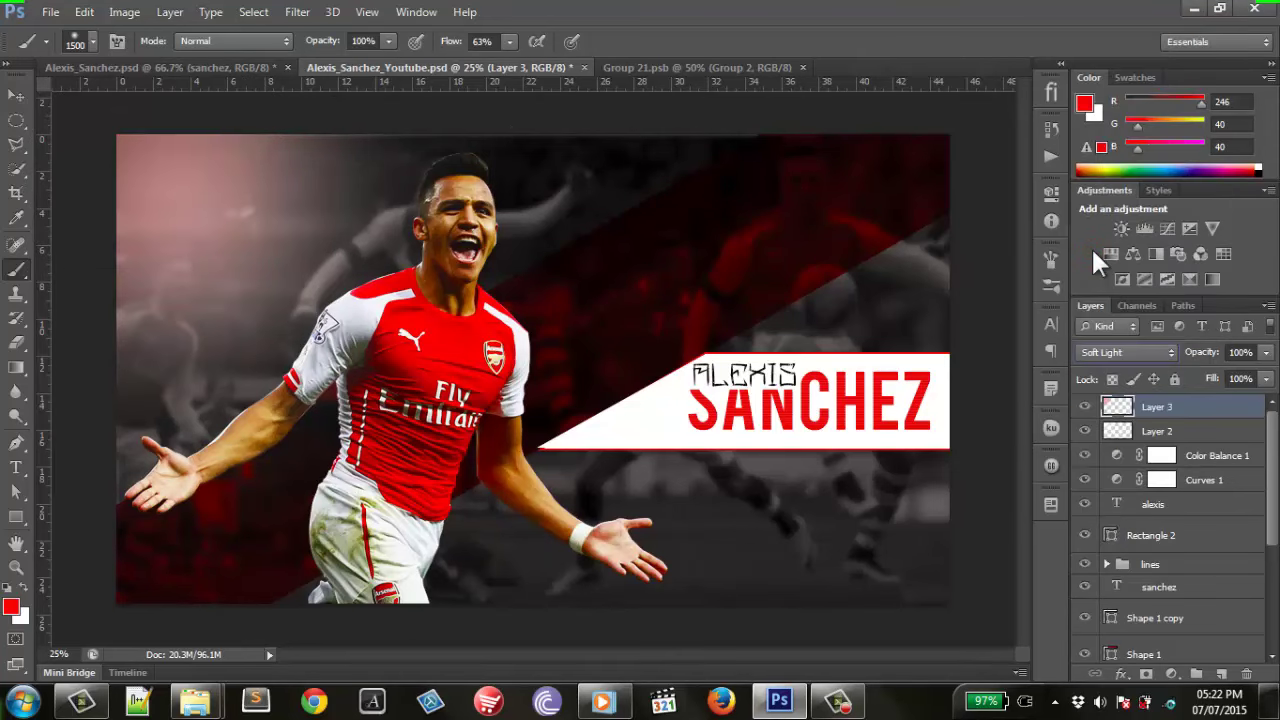
Compare Multiply and Overlay, keep Soft Light, and lower the glow layer's opacity to 78%.
click(1138, 350)
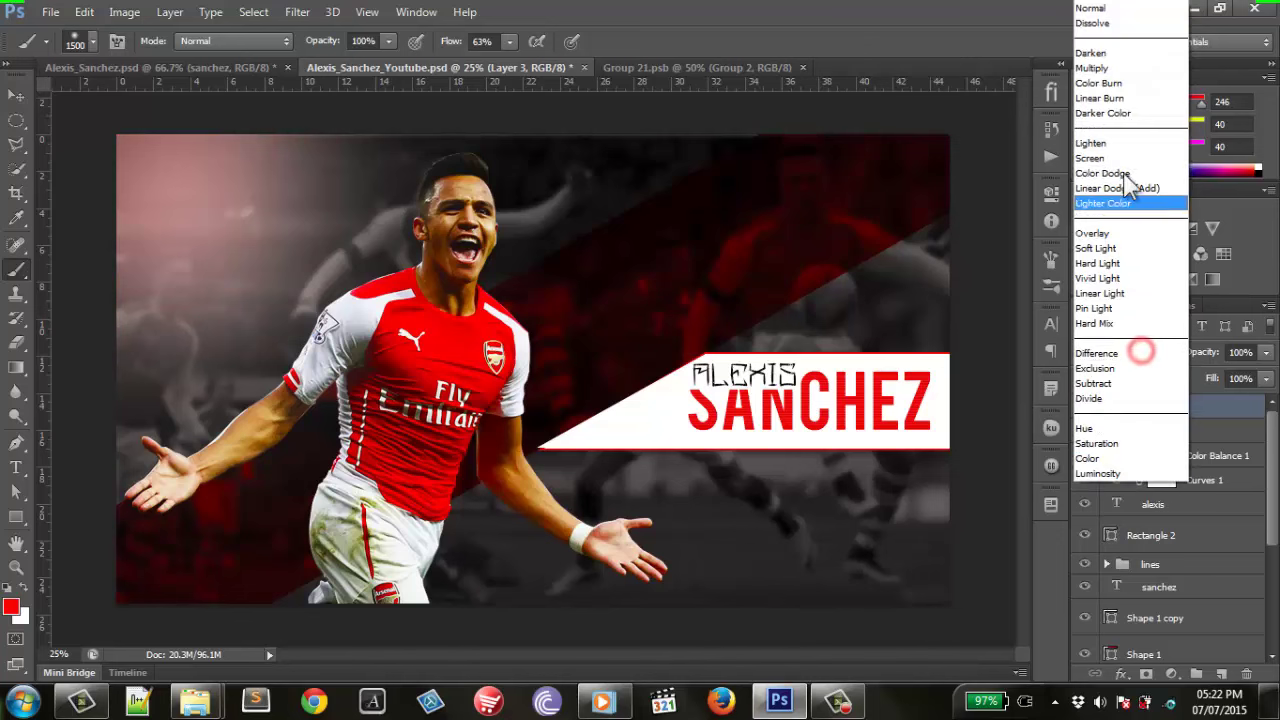
click(1105, 68)
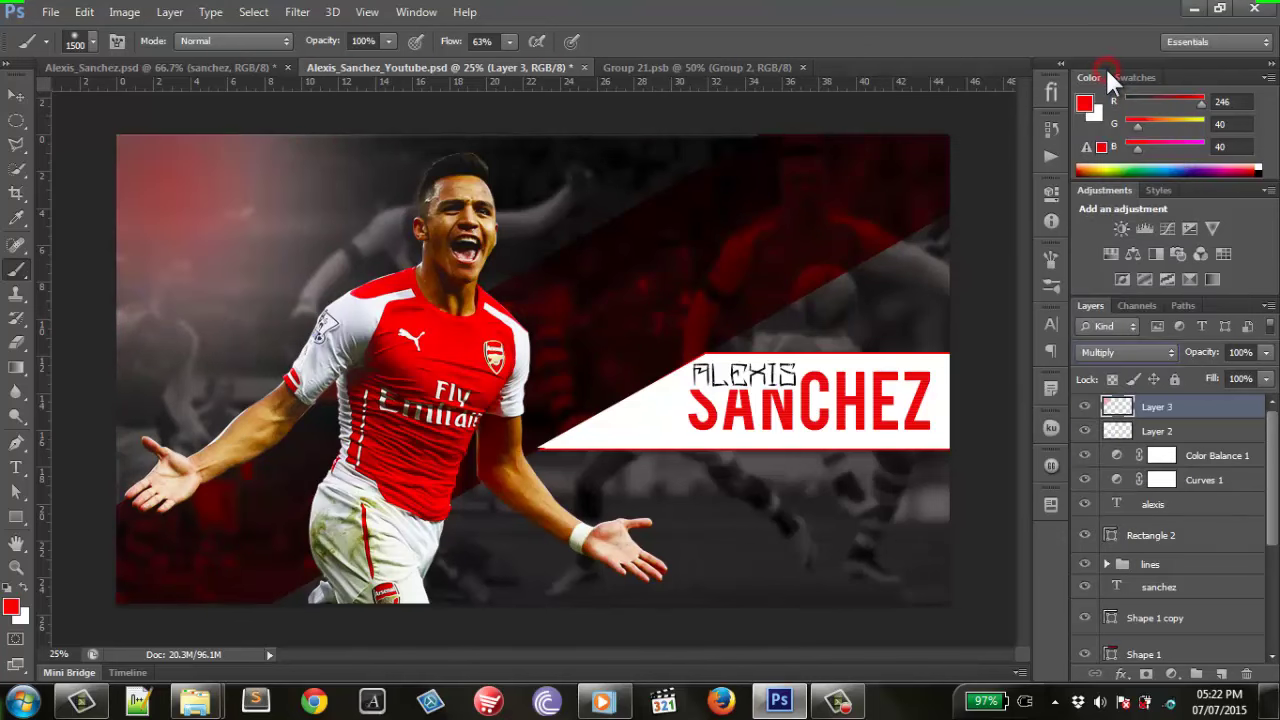
click(1152, 356)
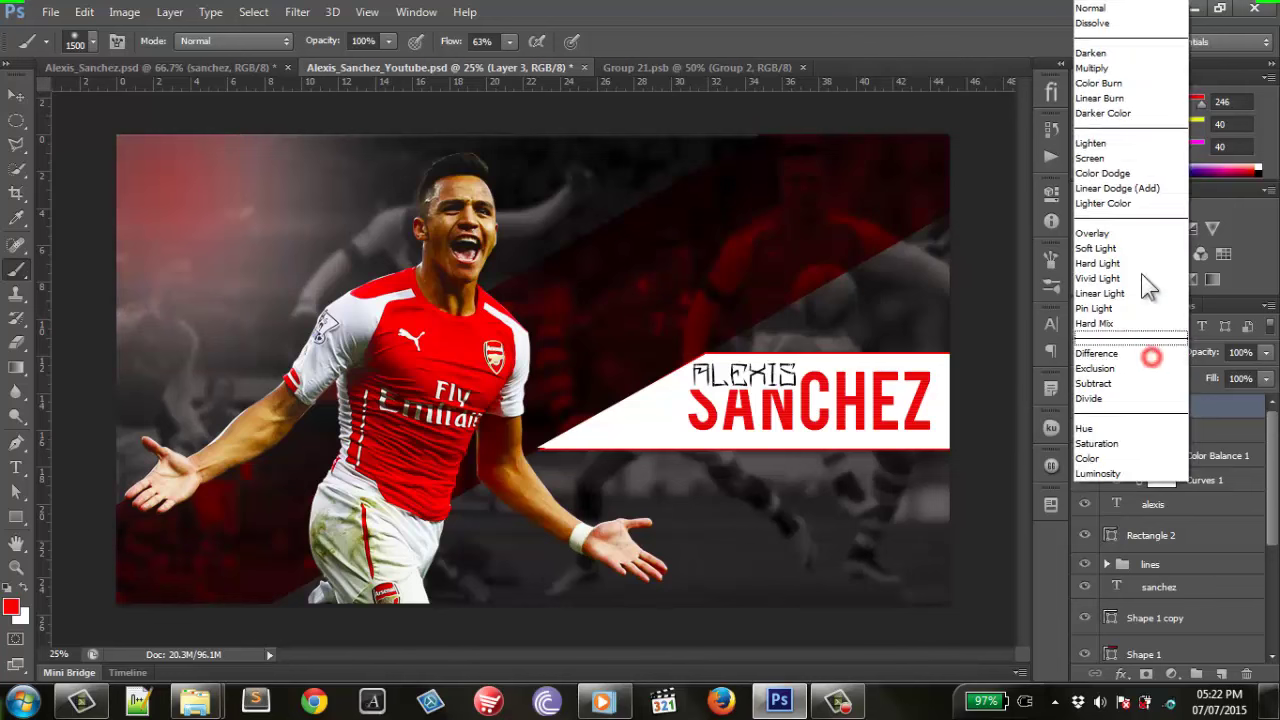
click(1112, 246)
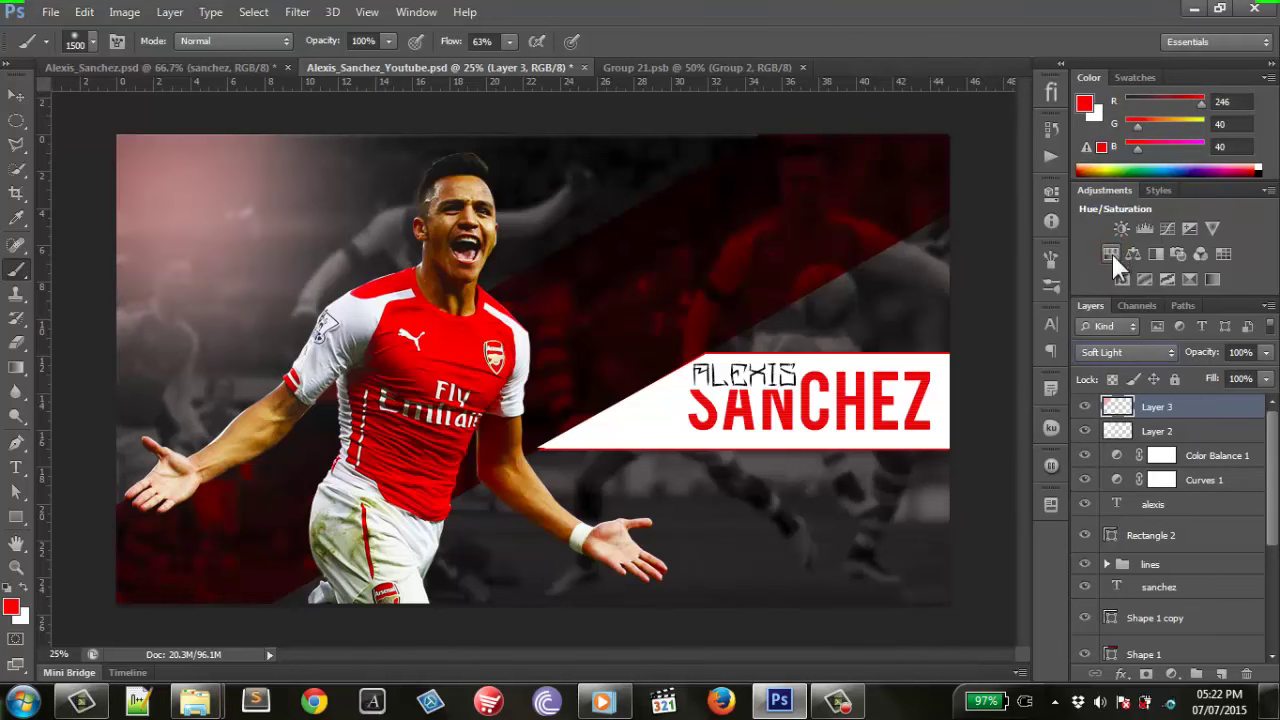
key(Up)
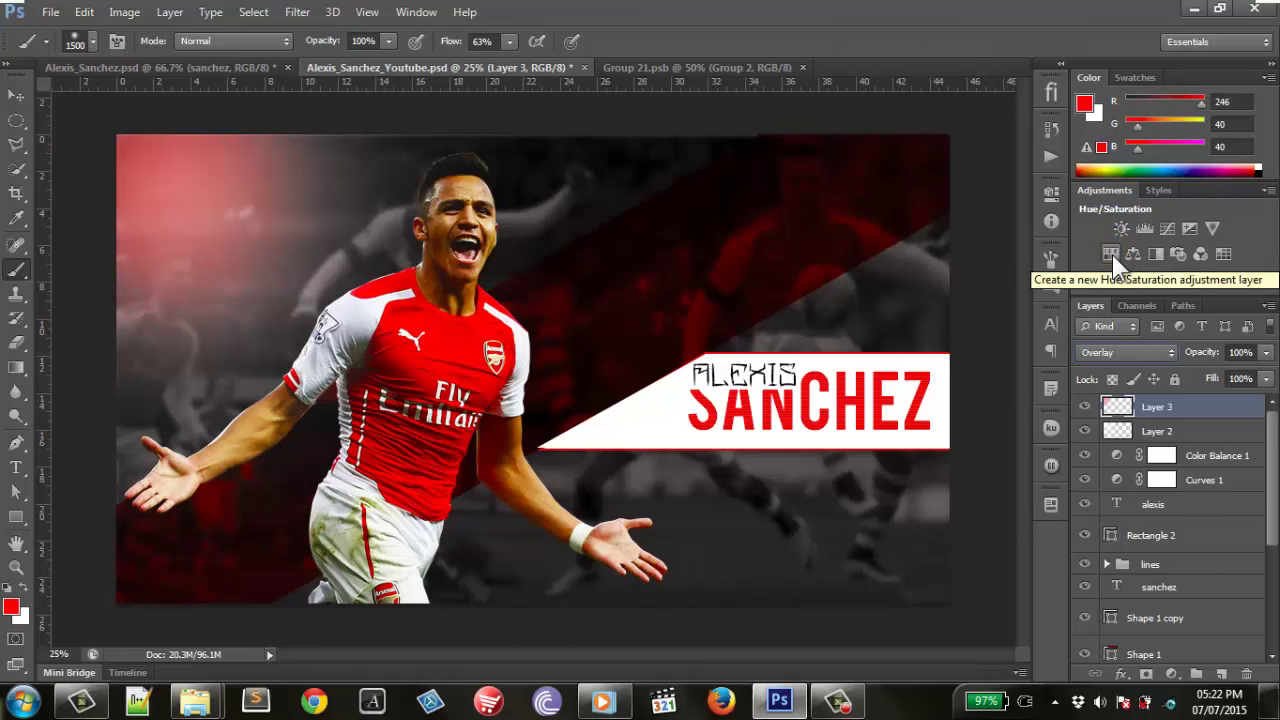
key(Down)
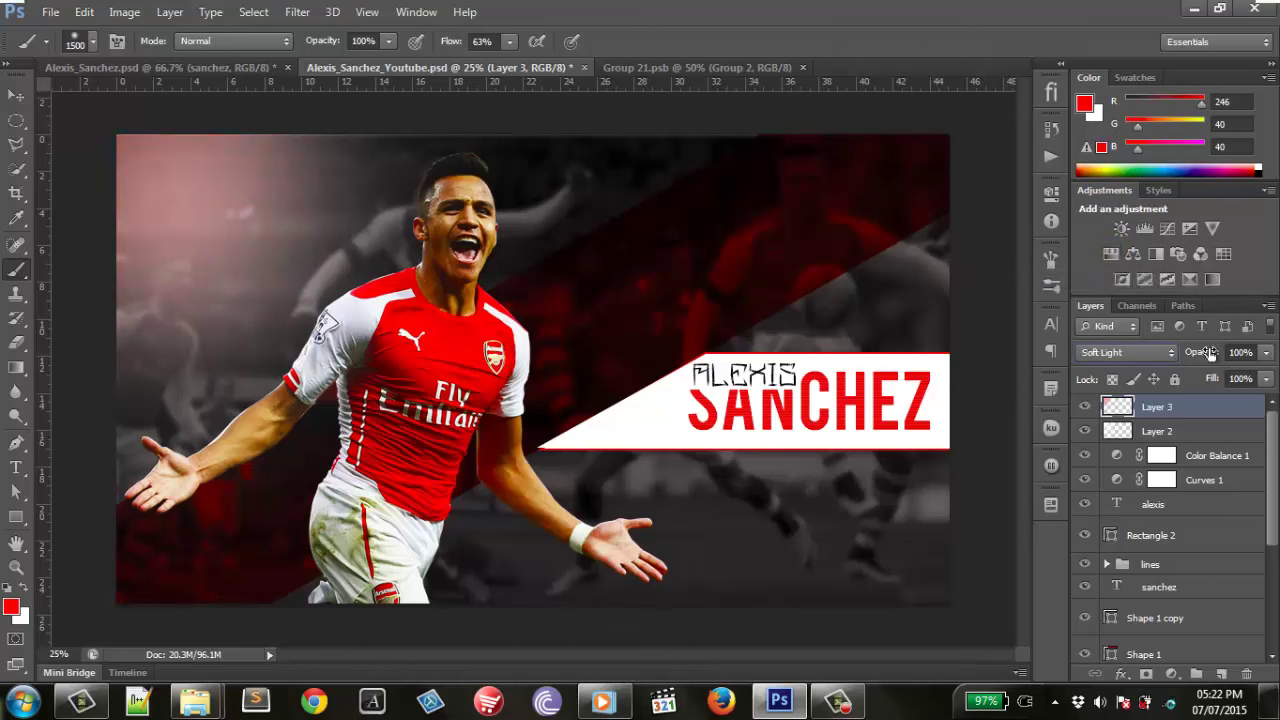
drag(1210, 355, 1197, 360)
key(Return)
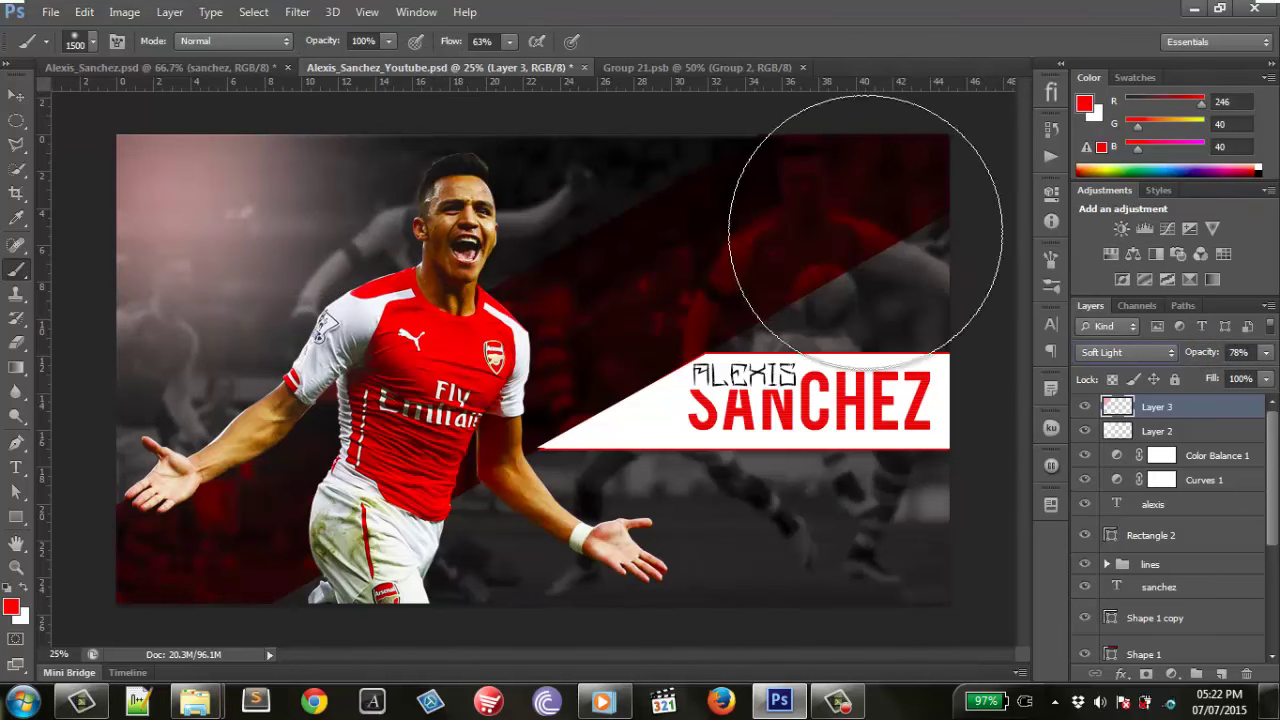
click(16, 95)
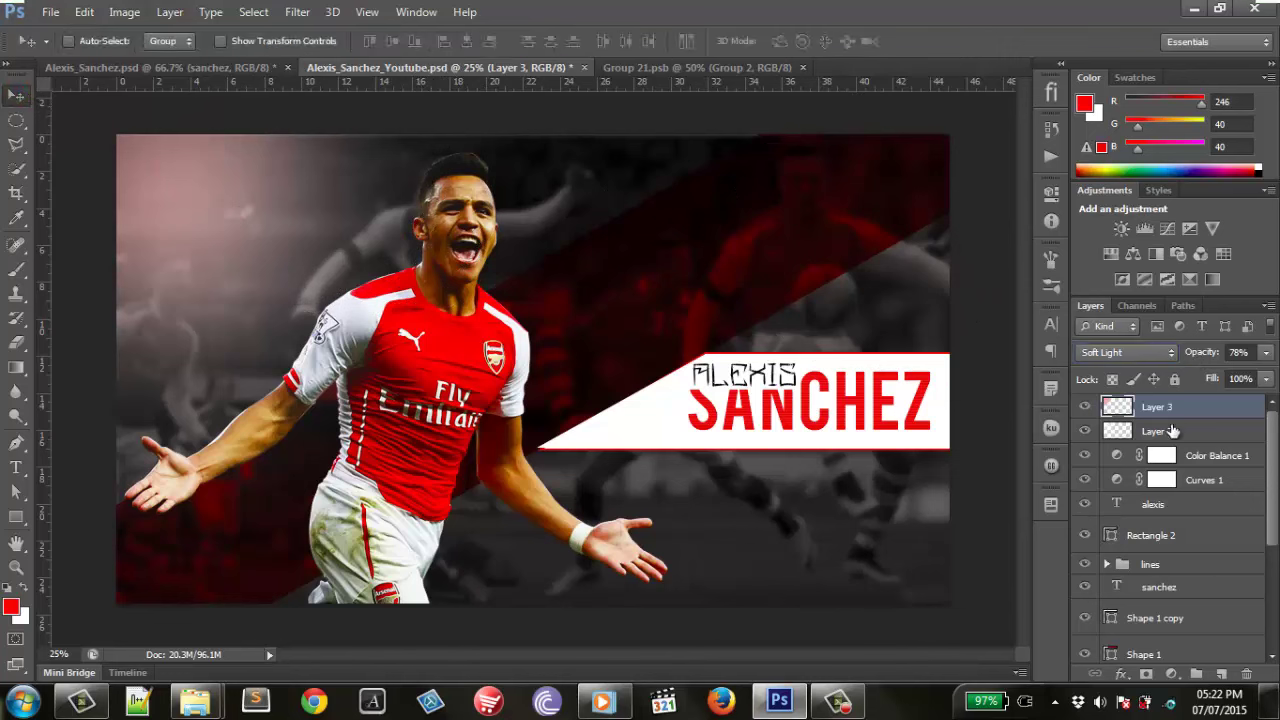
Add empty Layer 4 at the top and convert the locked Background into editable Layer 0.
click(1224, 676)
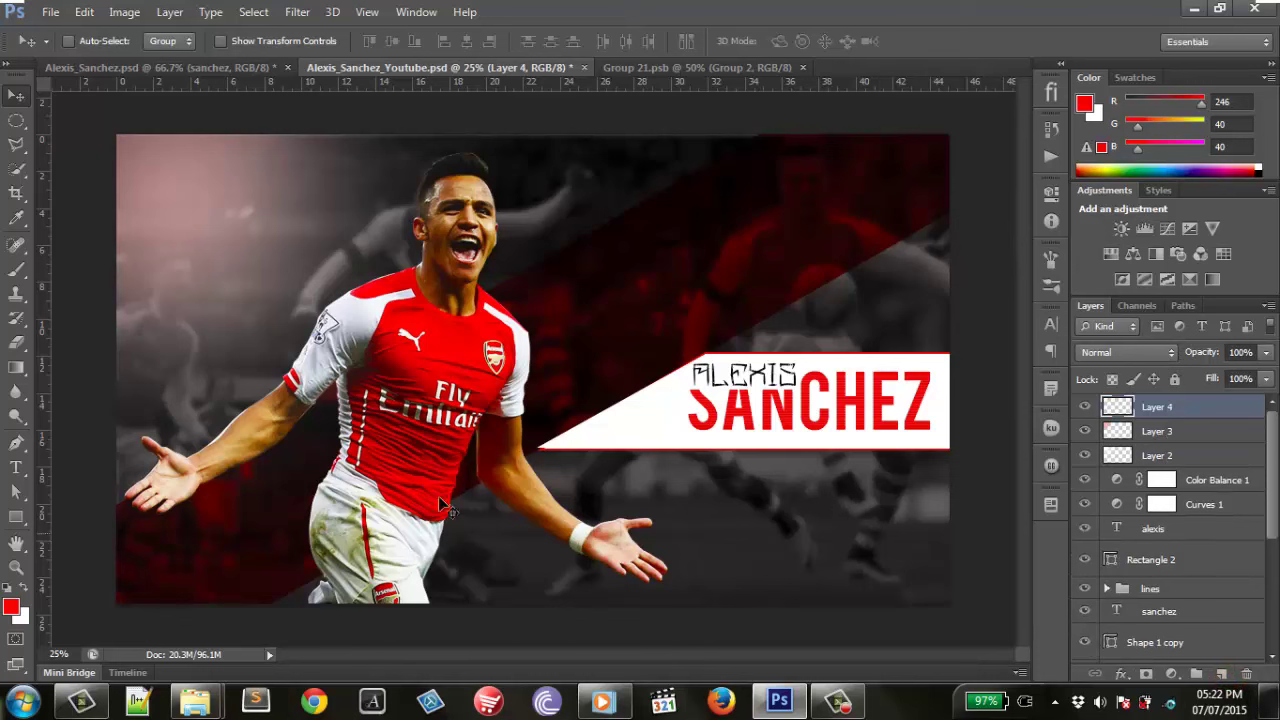
scroll(1128, 514, down, 2)
scroll(1140, 518, down, 3)
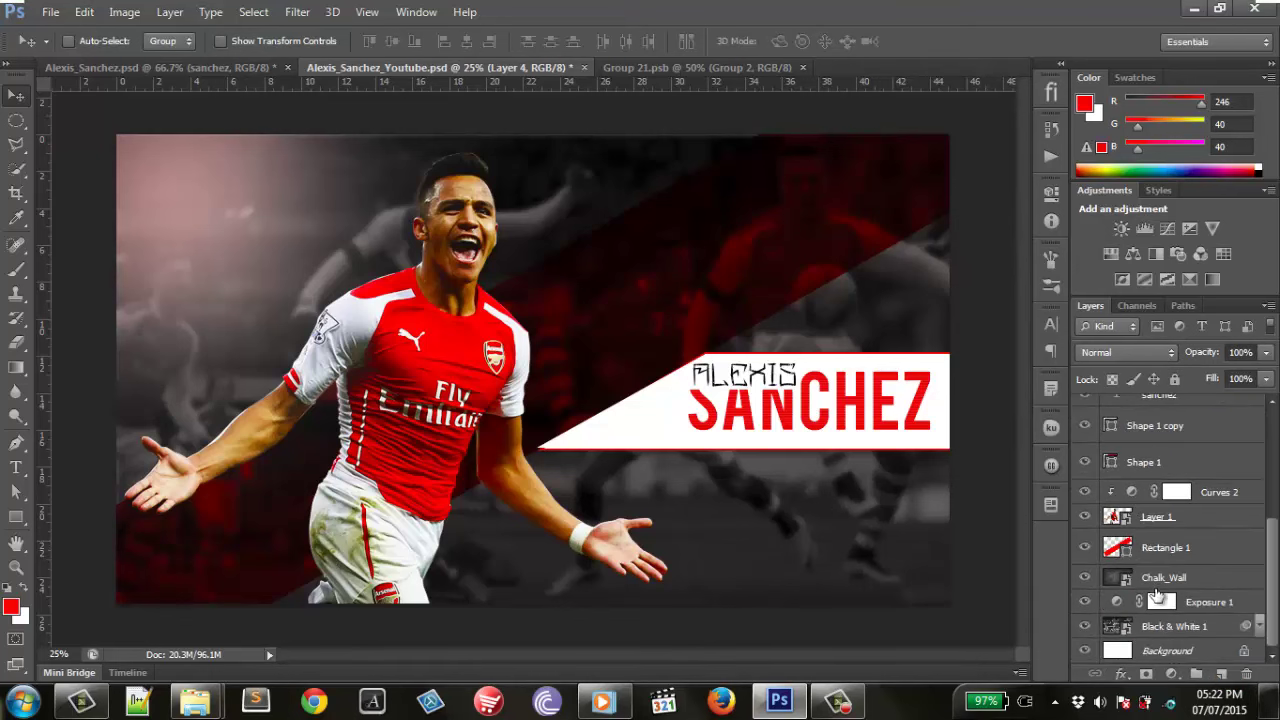
click(1125, 652)
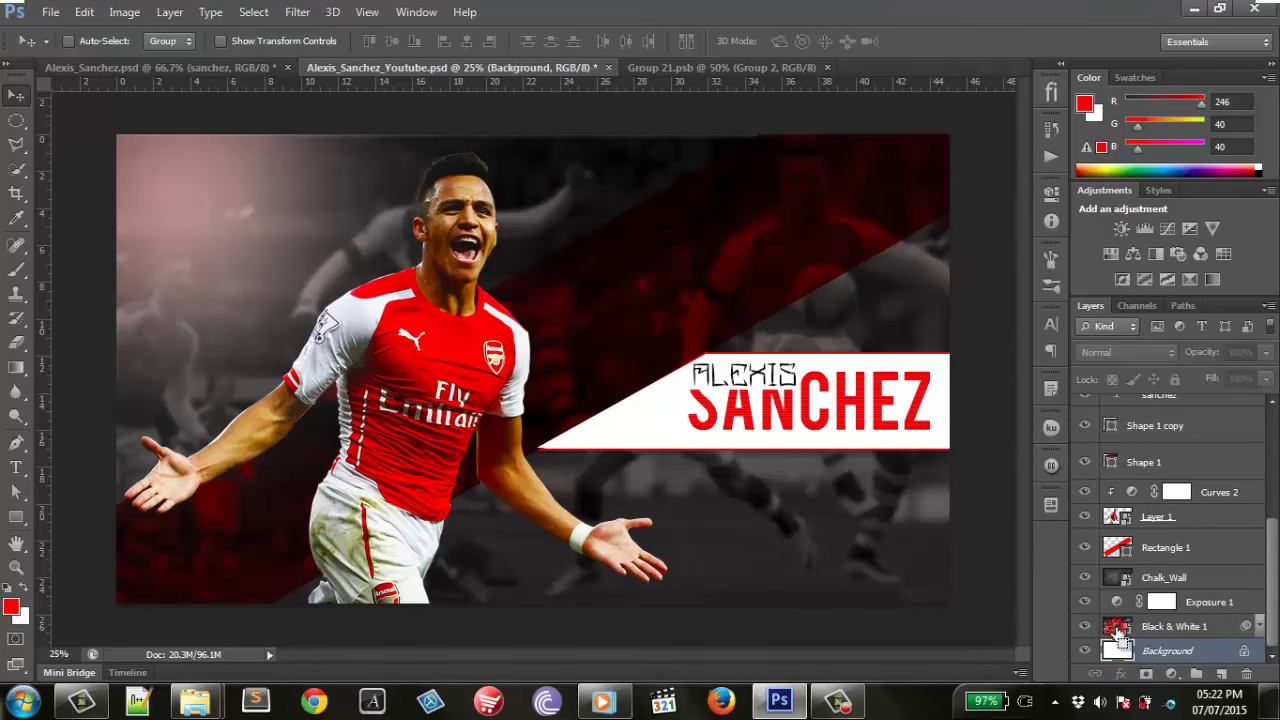
drag(1118, 632, 1120, 635)
double_click(1224, 652)
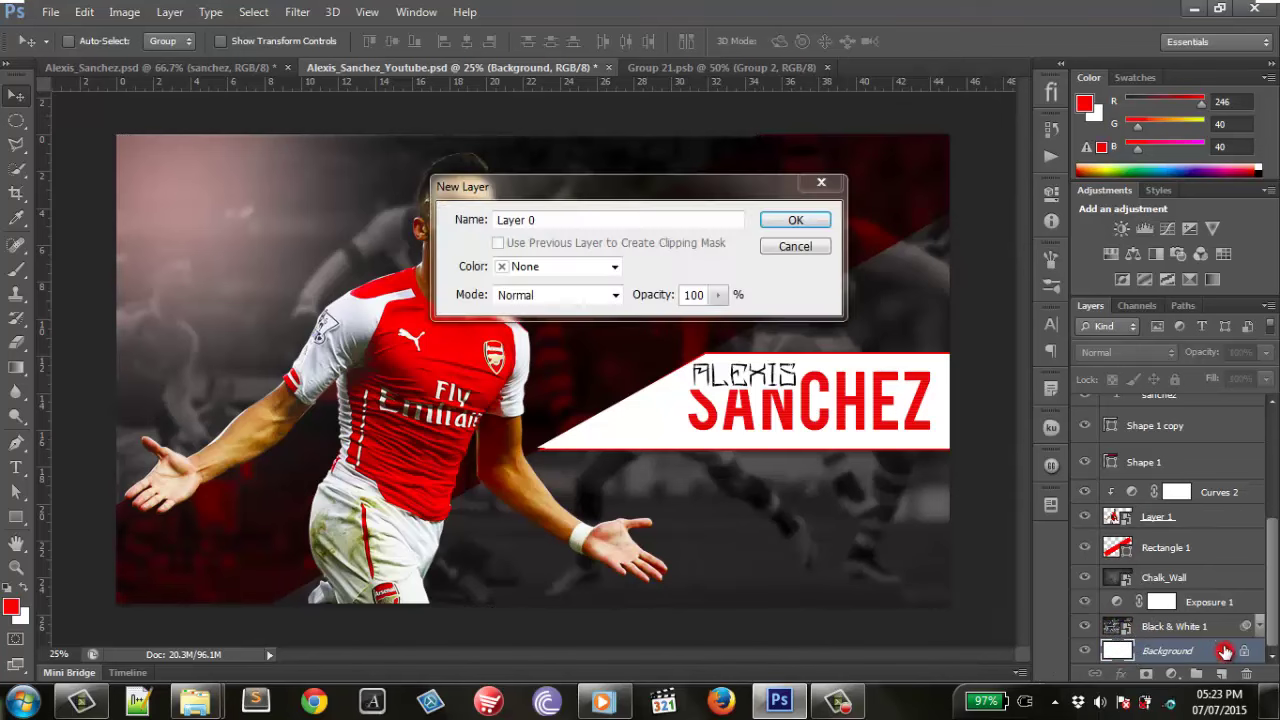
click(803, 219)
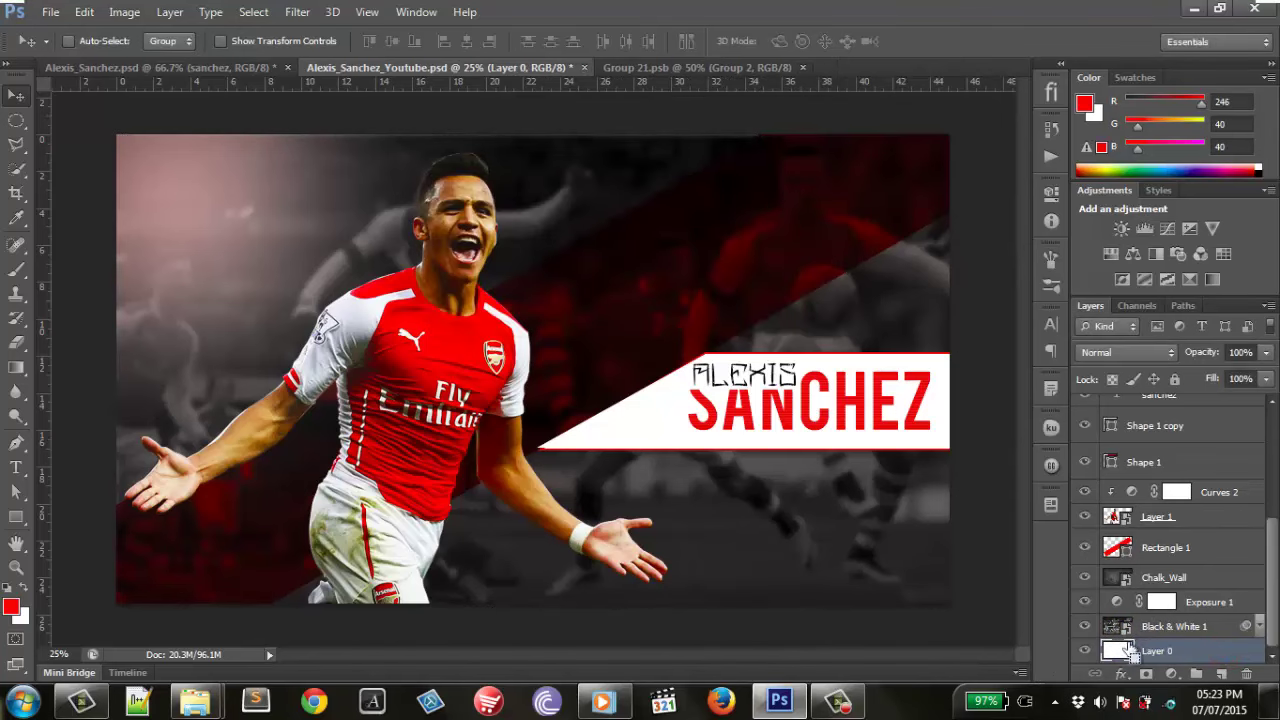
ctrl+click(1117, 650)
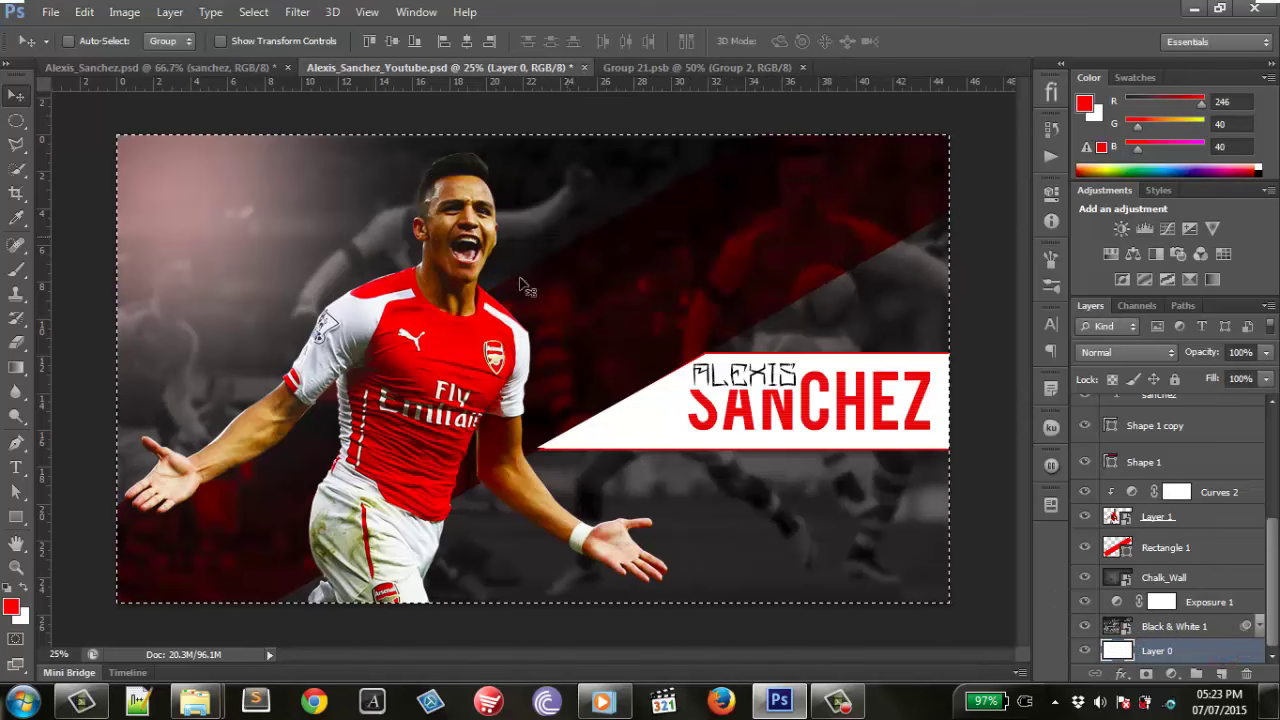
Turn the canvas selection into a 10-pixel border and make Layer 4 the working layer.
click(254, 12)
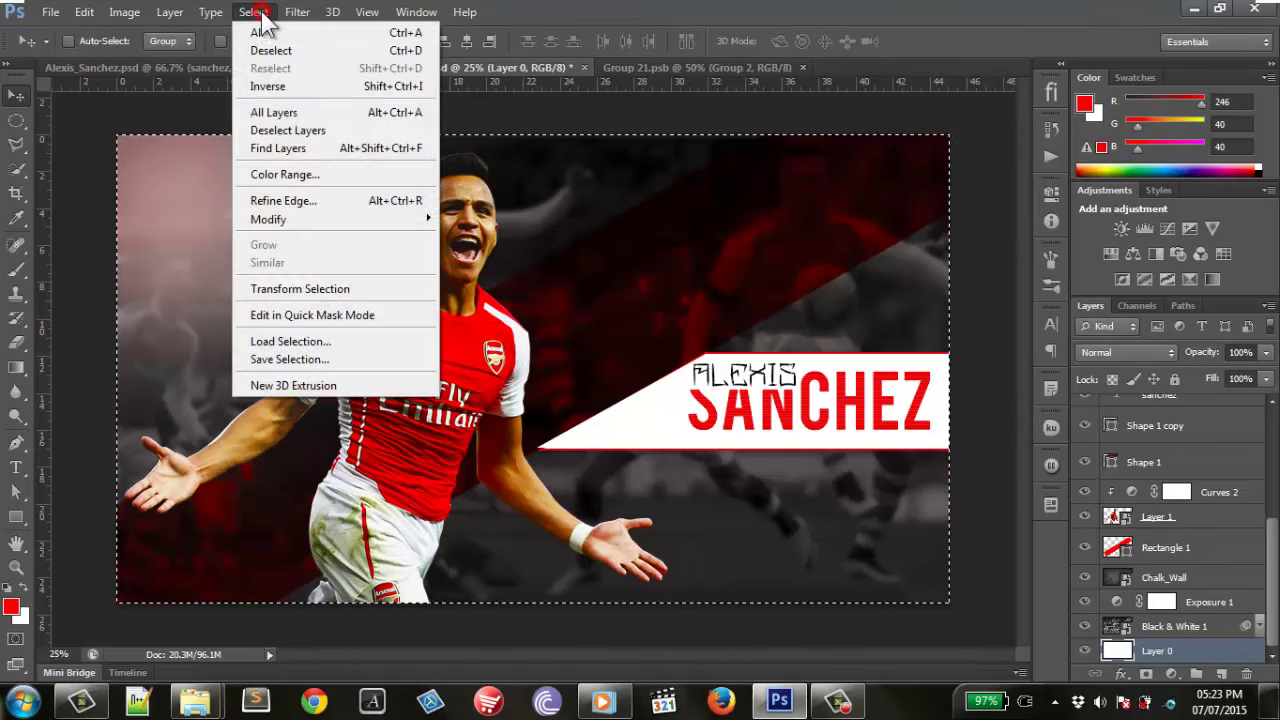
mouse_move(330, 219)
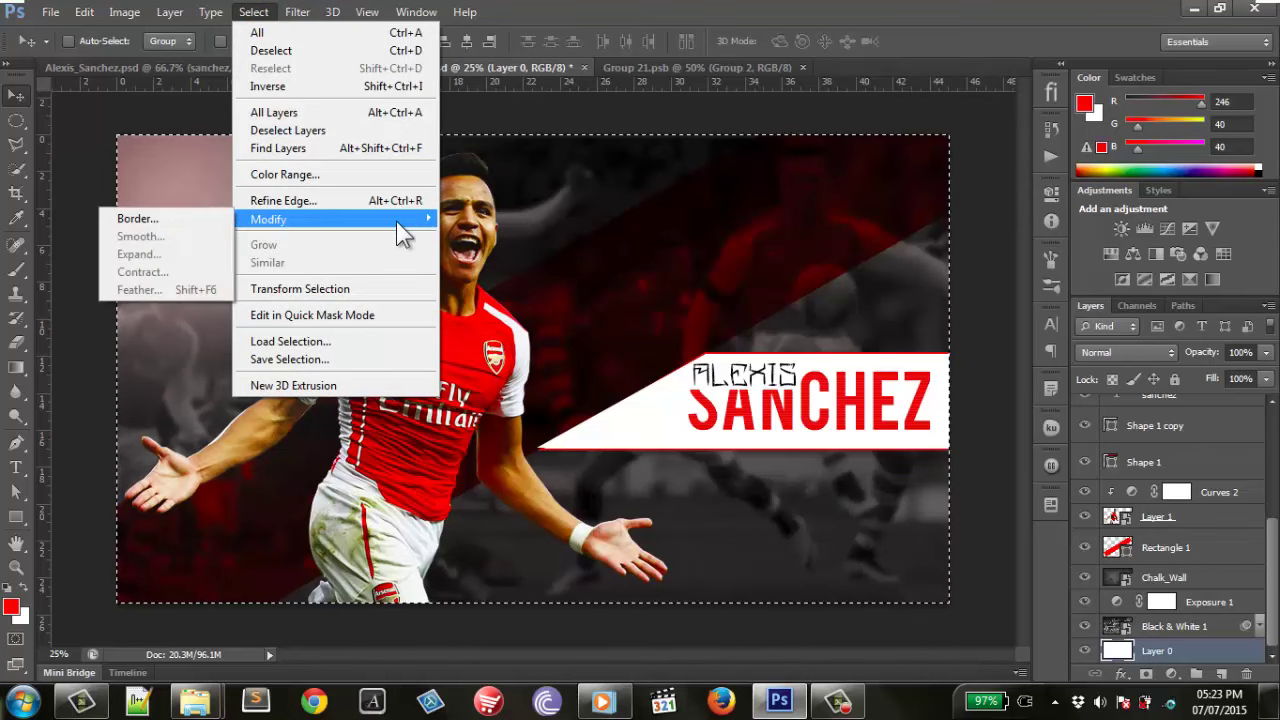
click(193, 226)
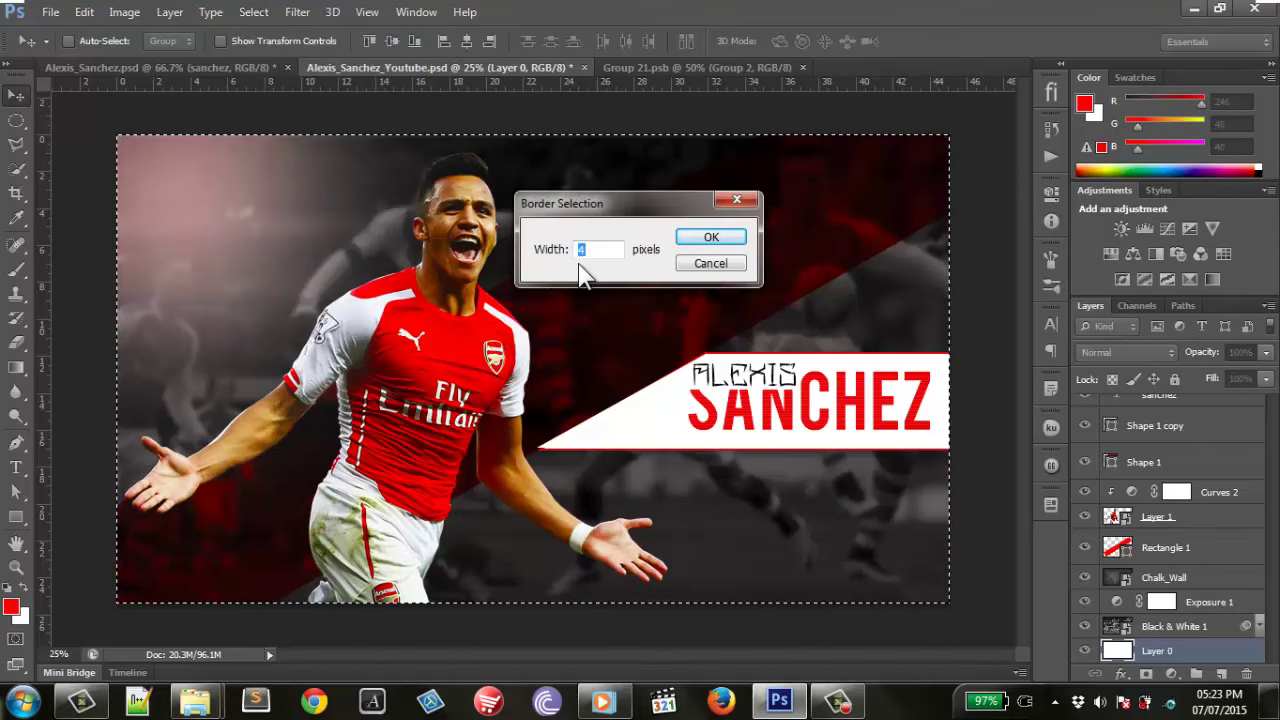
text(10)
click(724, 240)
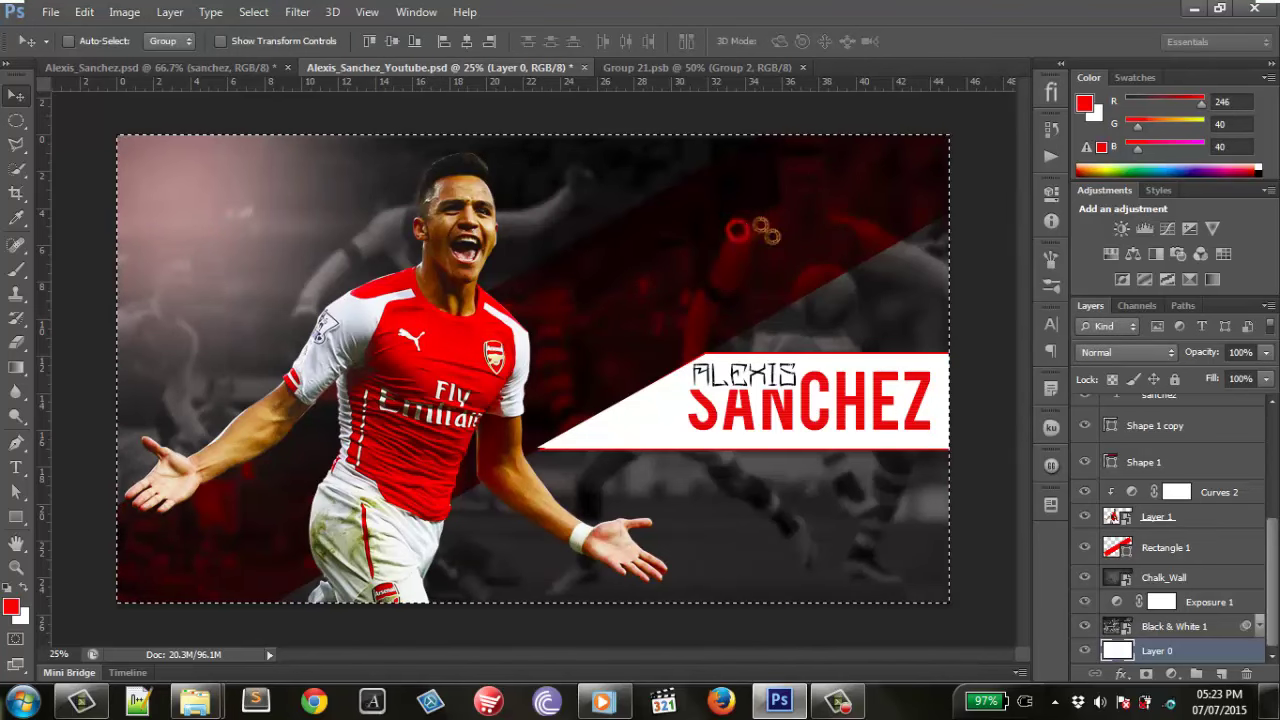
scroll(1160, 500, up, 2)
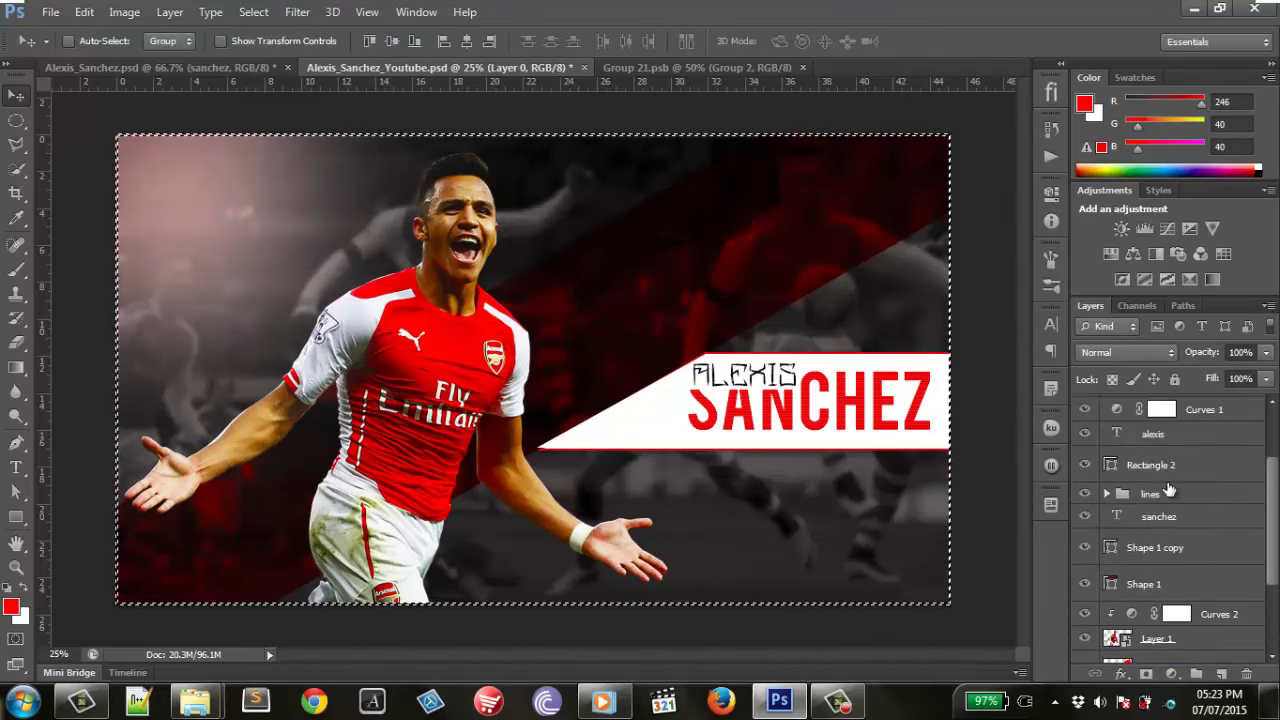
scroll(1158, 458, up, 3)
click(1158, 407)
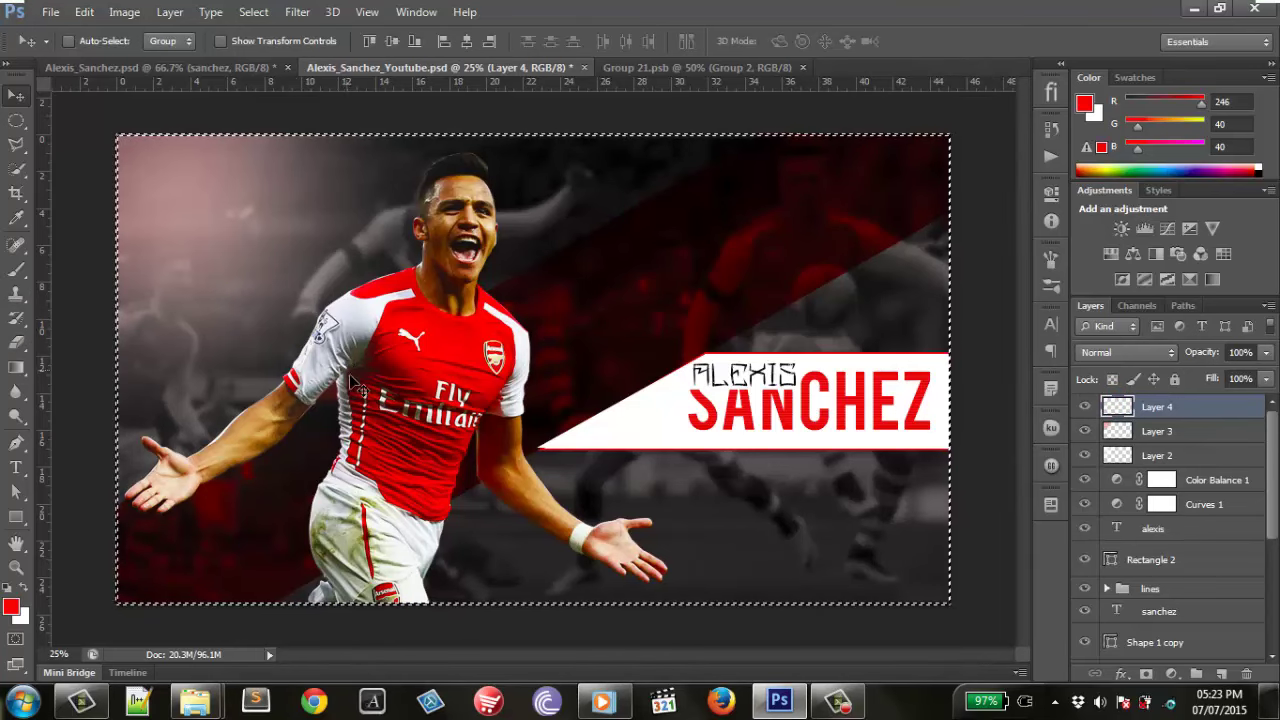
Fill the border band on Layer 4 with the white background colour, then deselect.
key(shift+F5)
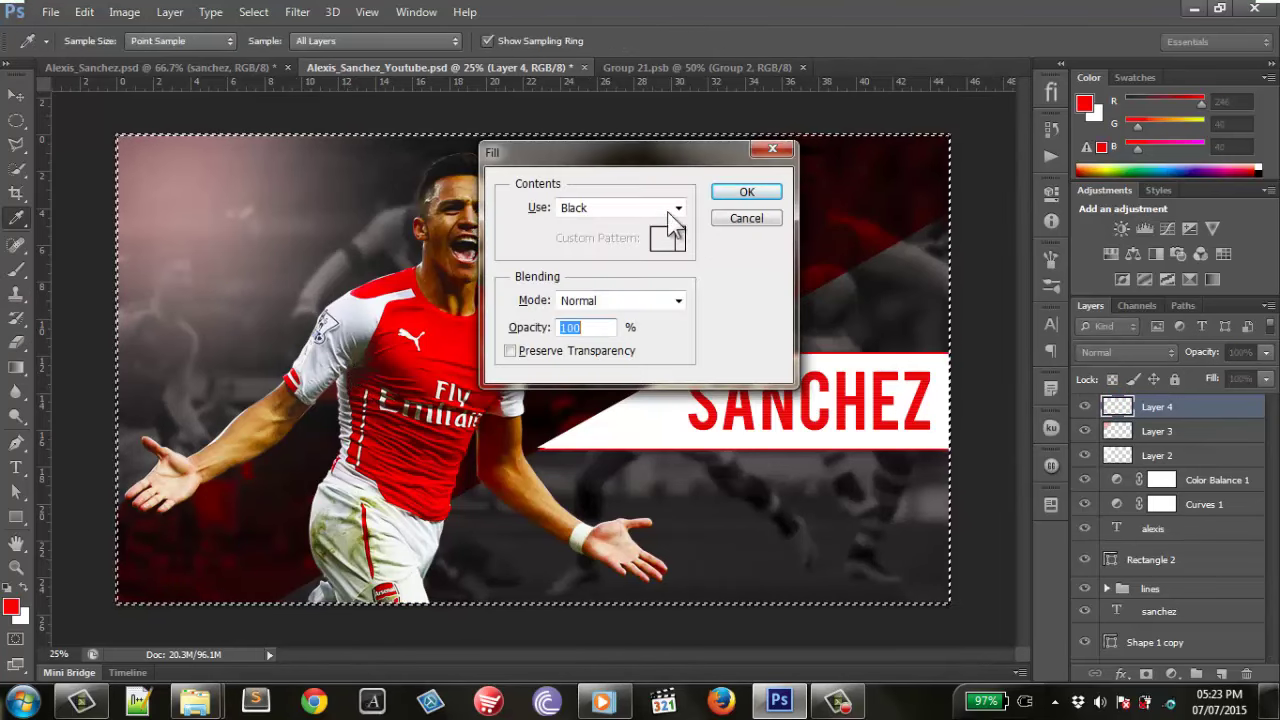
click(671, 206)
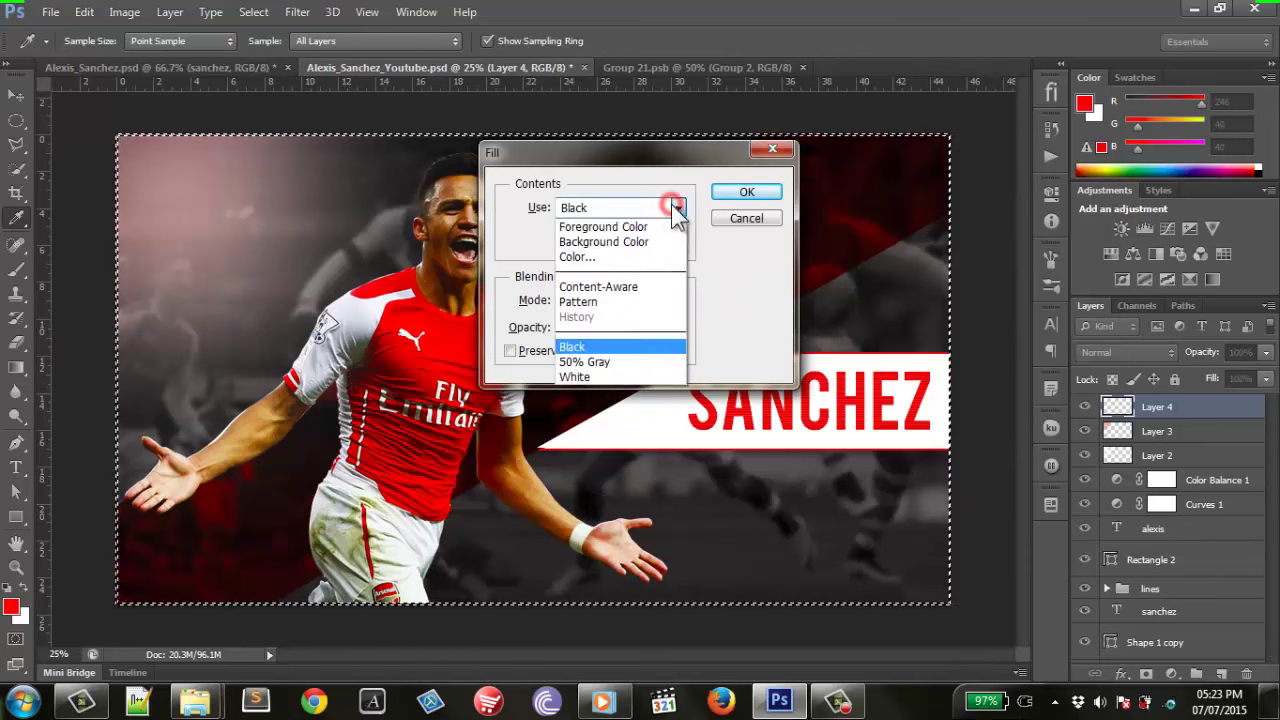
click(616, 229)
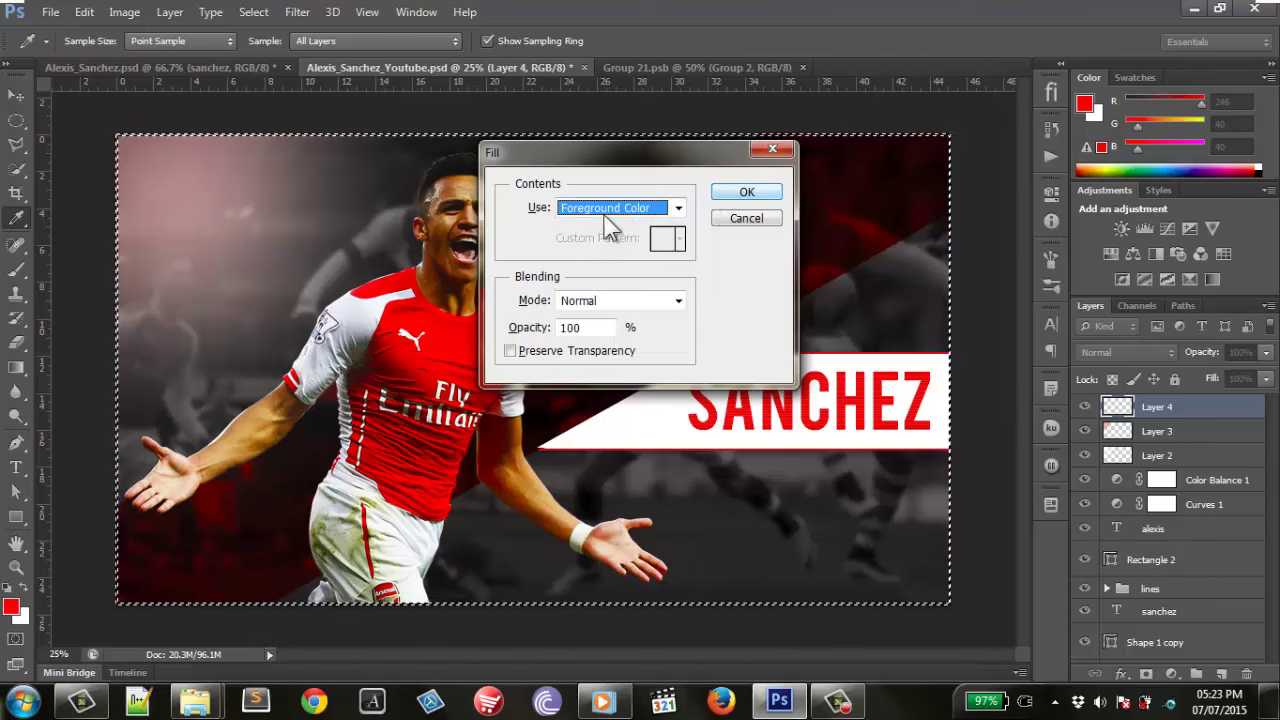
click(672, 207)
click(625, 242)
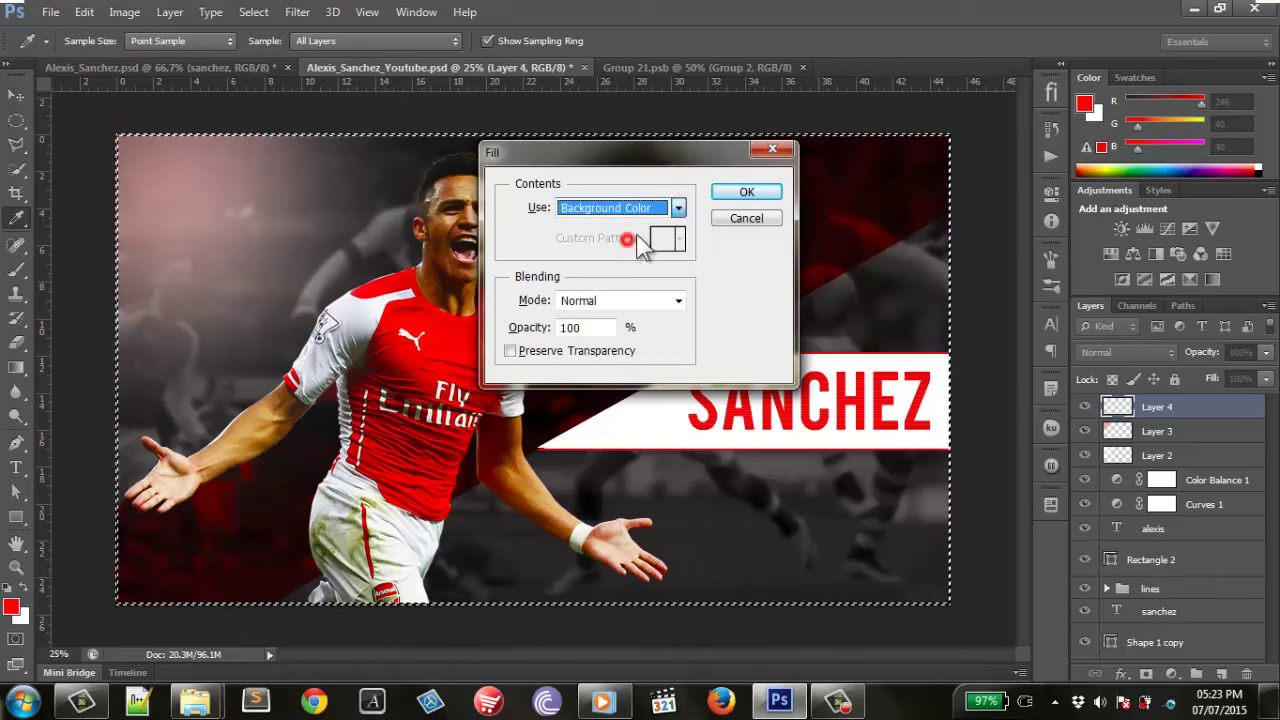
click(746, 193)
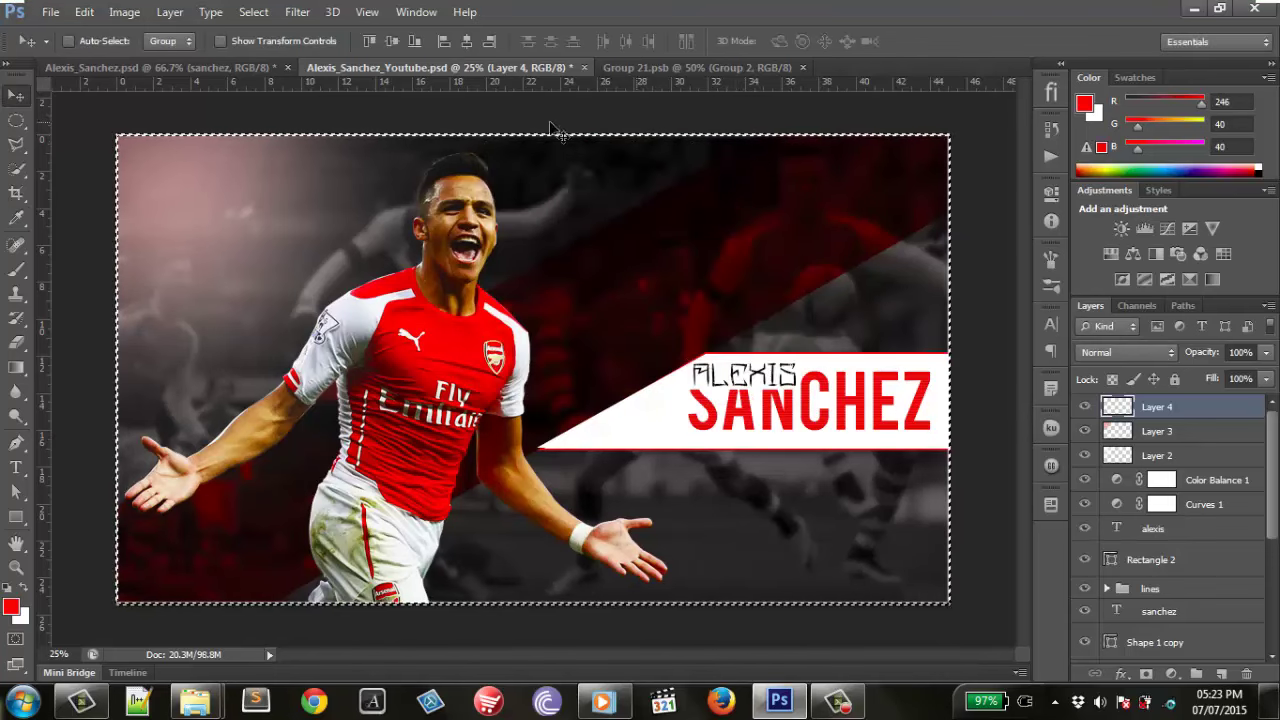
click(253, 12)
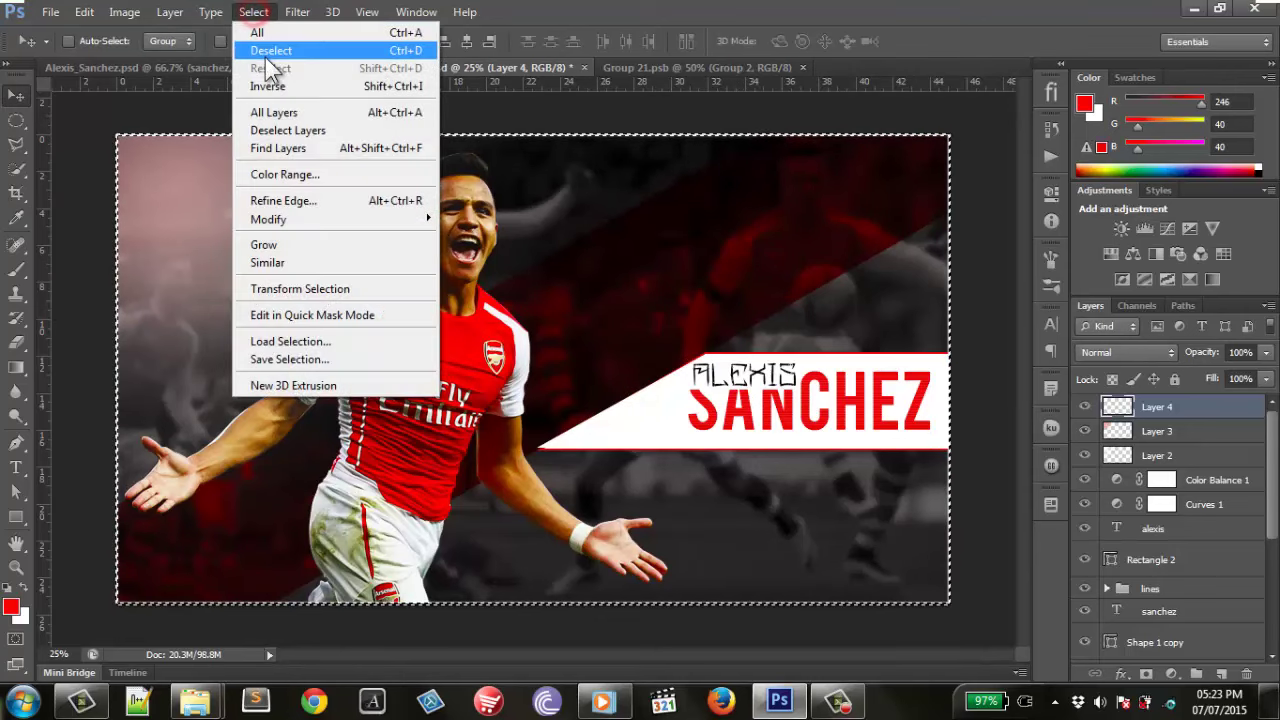
click(268, 48)
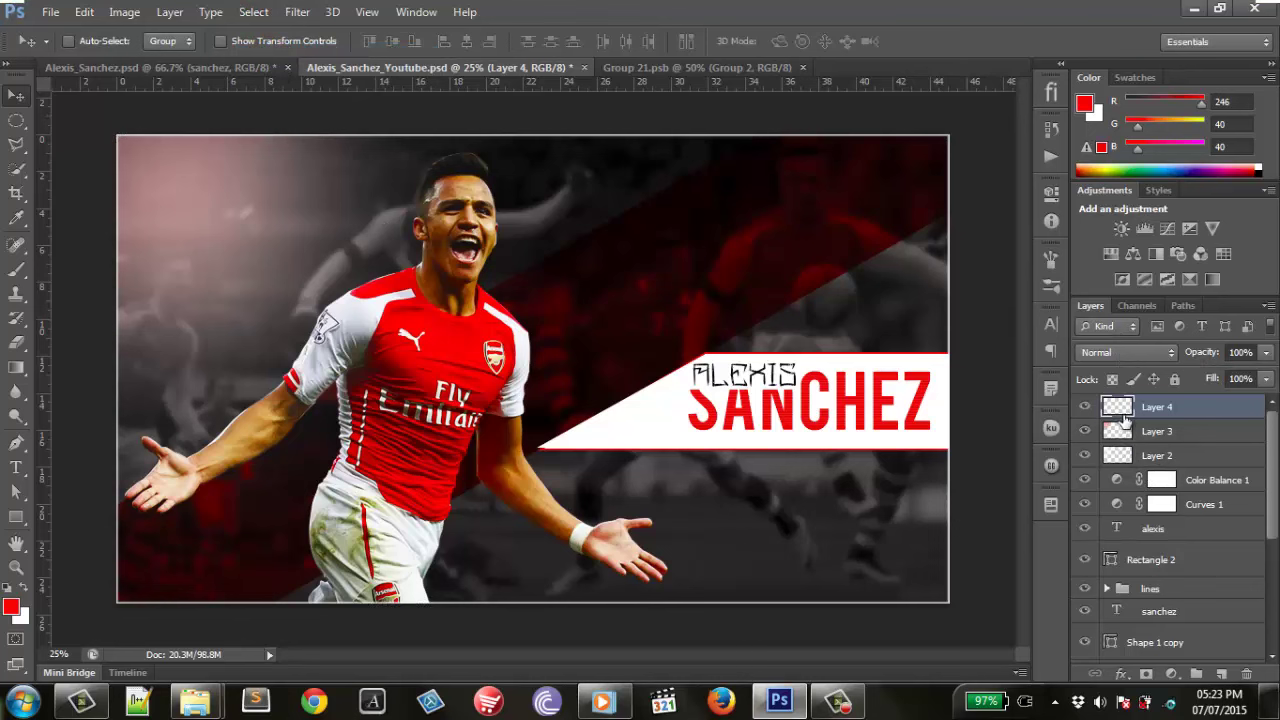
Lightly erase the pink haze on the left and the dark red bottom-left with a low-flow eraser.
click(16, 343)
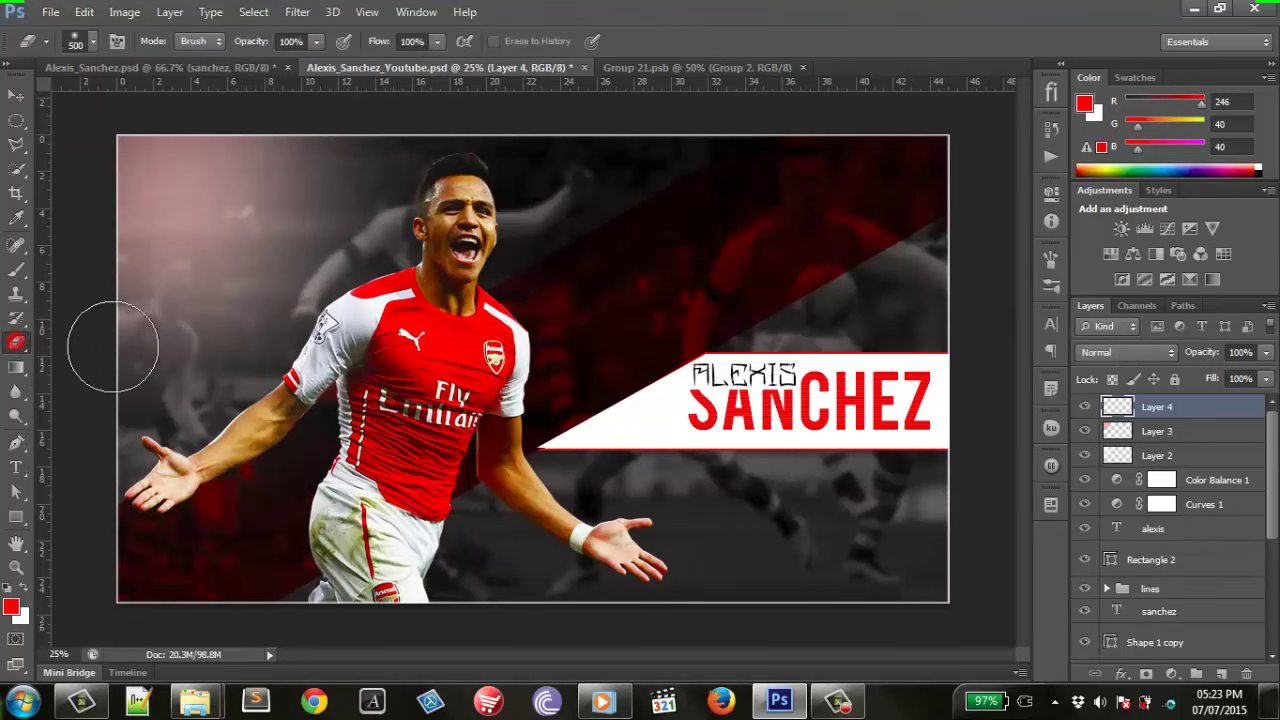
drag(131, 240, 125, 366)
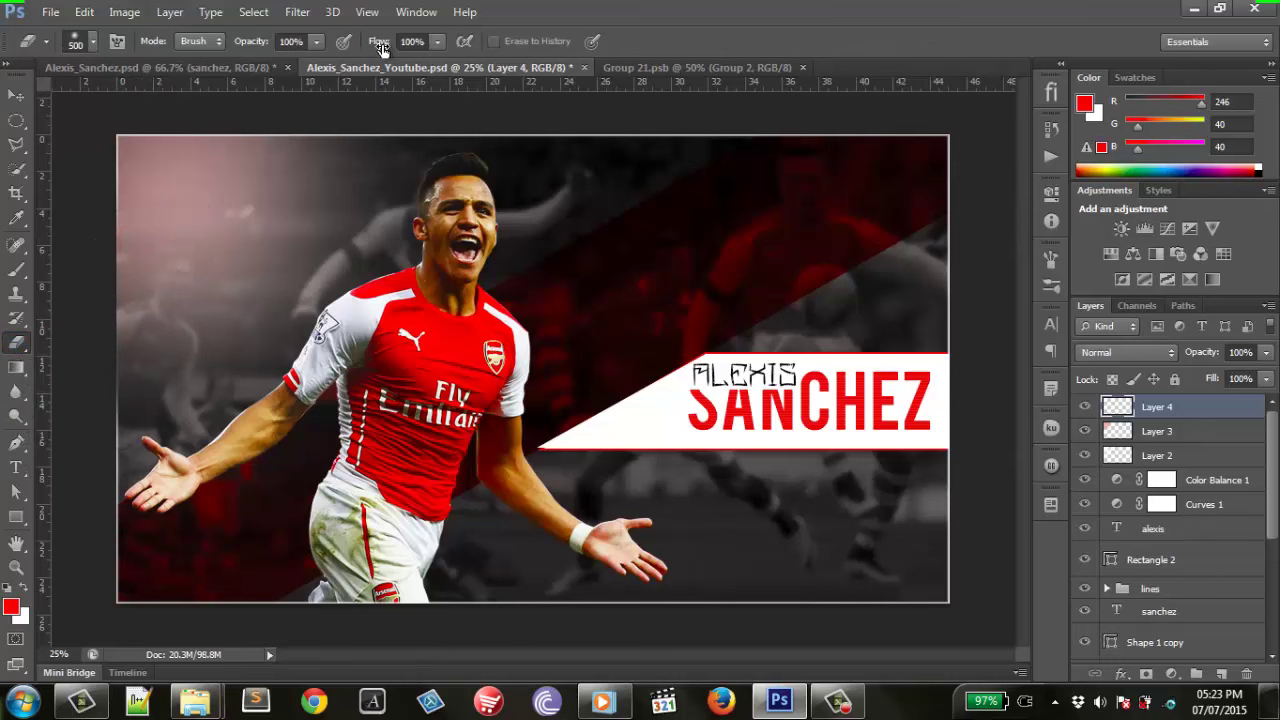
drag(382, 44, 370, 42)
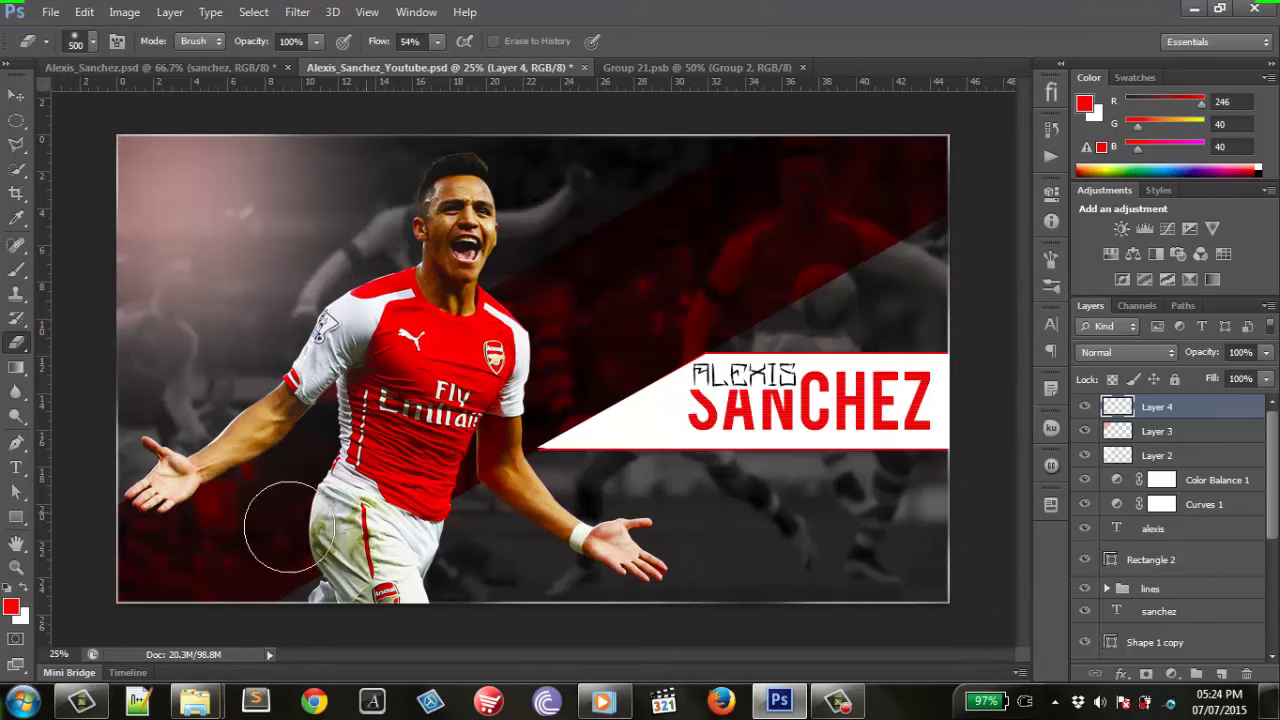
drag(157, 509, 150, 500)
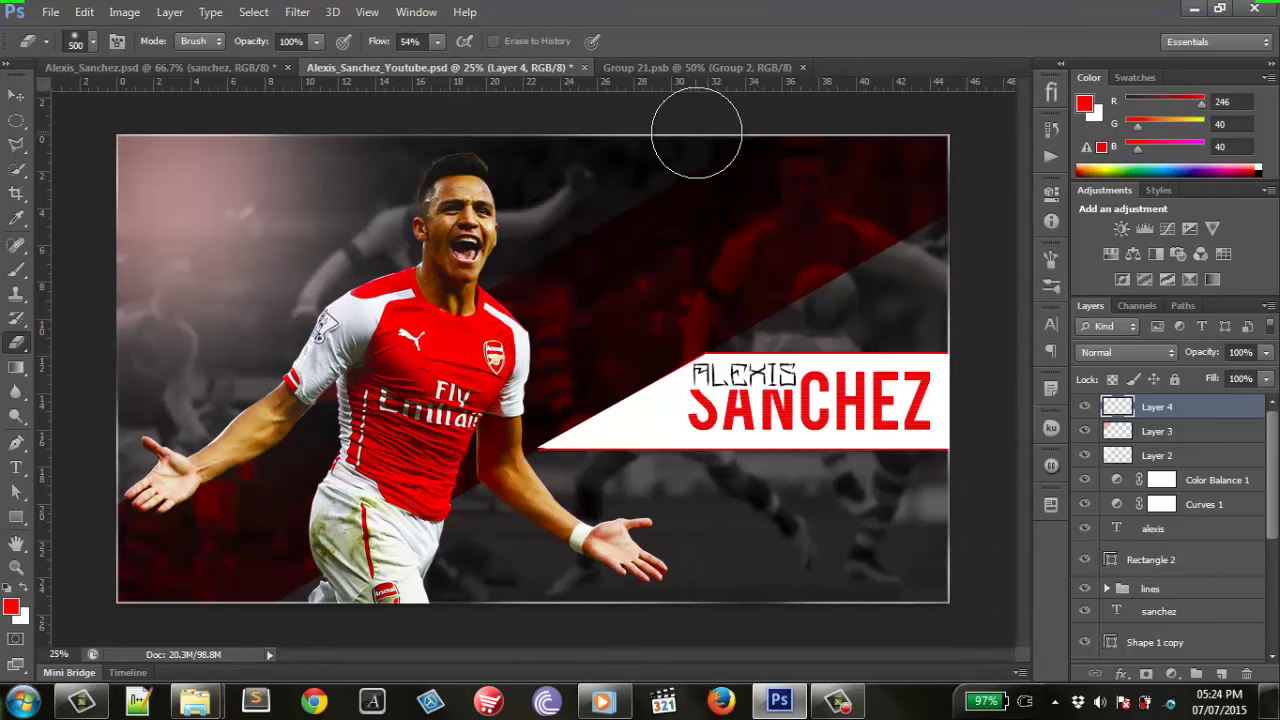
Add empty Layer 5 and load Layer 0's outline as a full-canvas selection.
click(1229, 676)
scroll(1242, 574, down, 5)
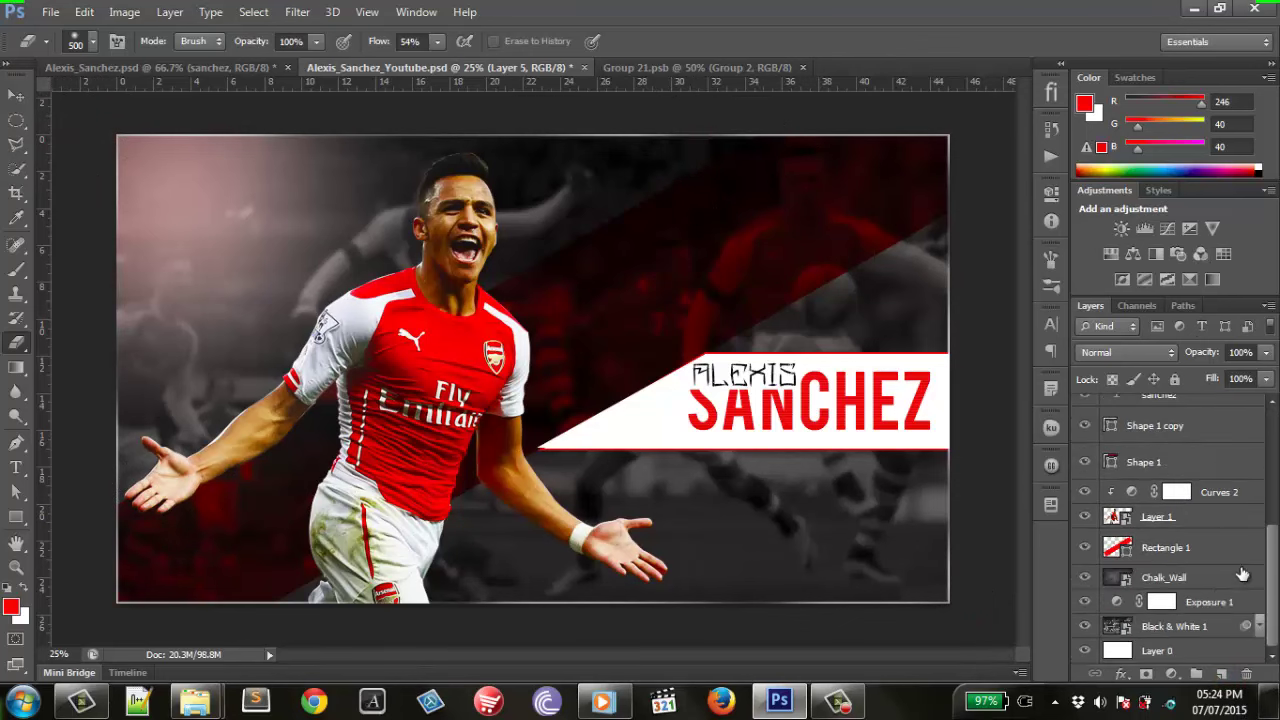
ctrl+click(1118, 651)
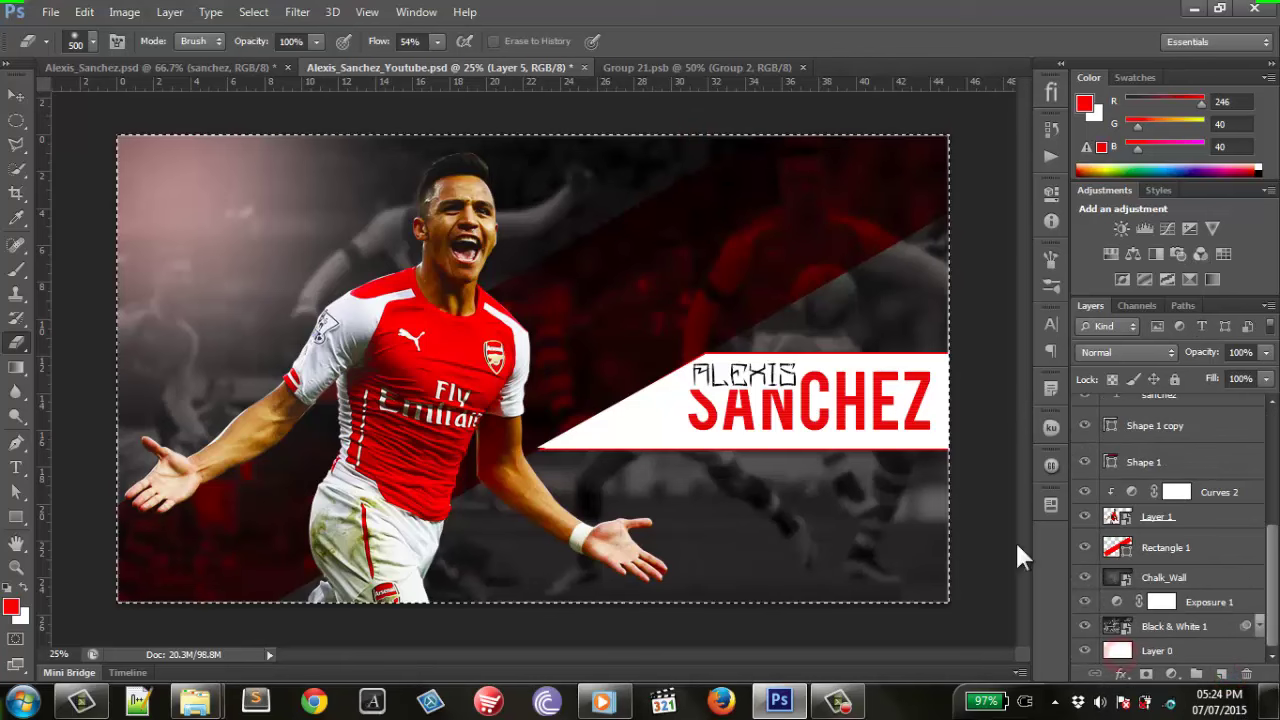
Turn the full-canvas selection into an 8-pixel border band.
click(16, 270)
scroll(1276, 582, up, 5)
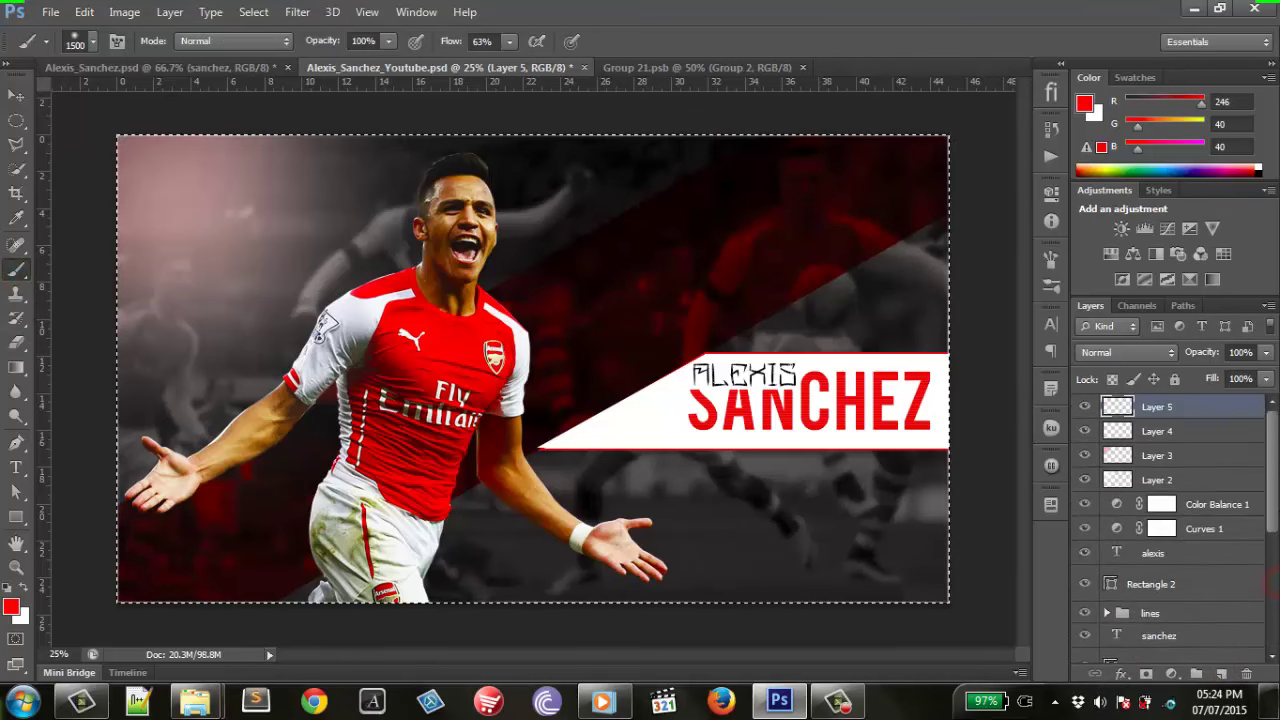
click(270, 10)
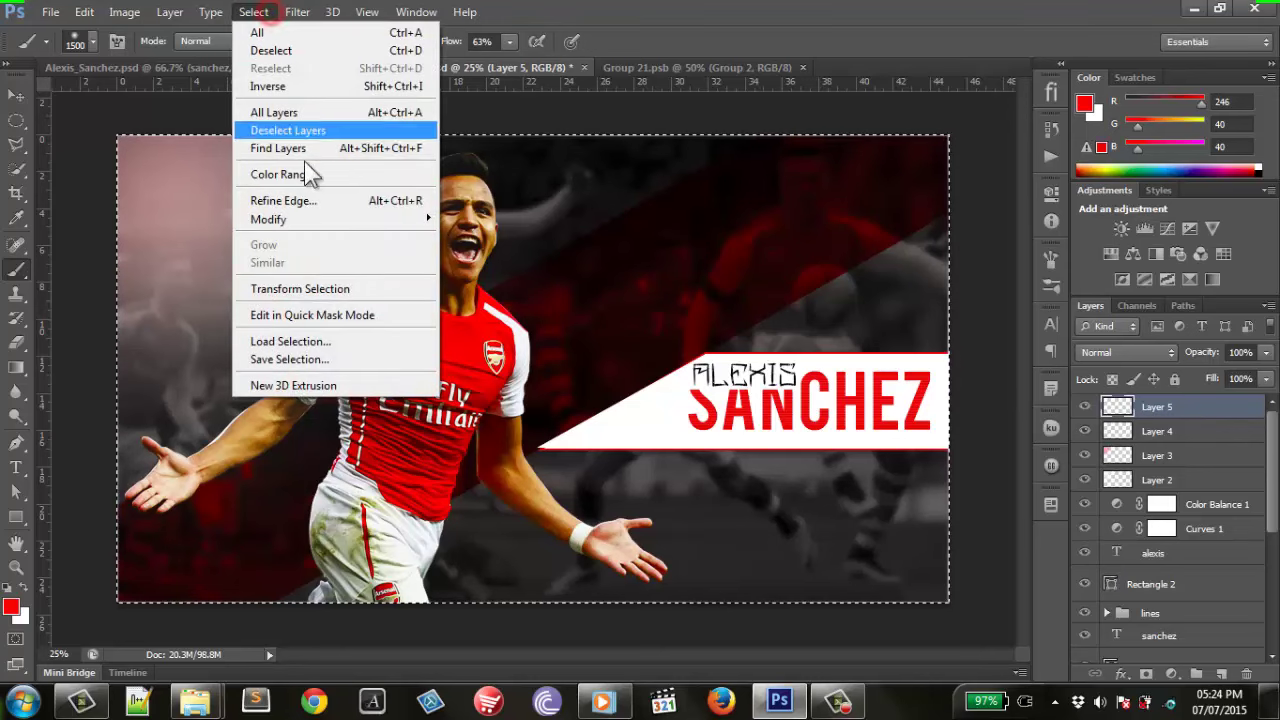
click(325, 222)
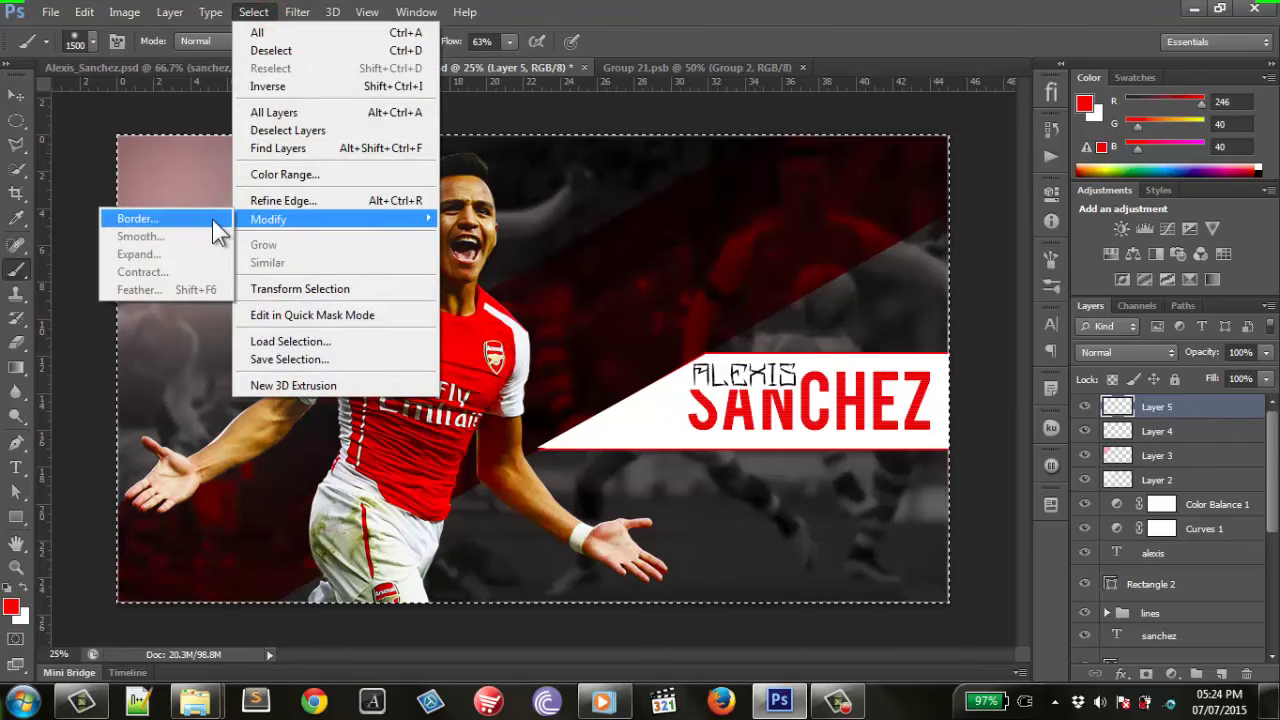
click(211, 215)
text(8)
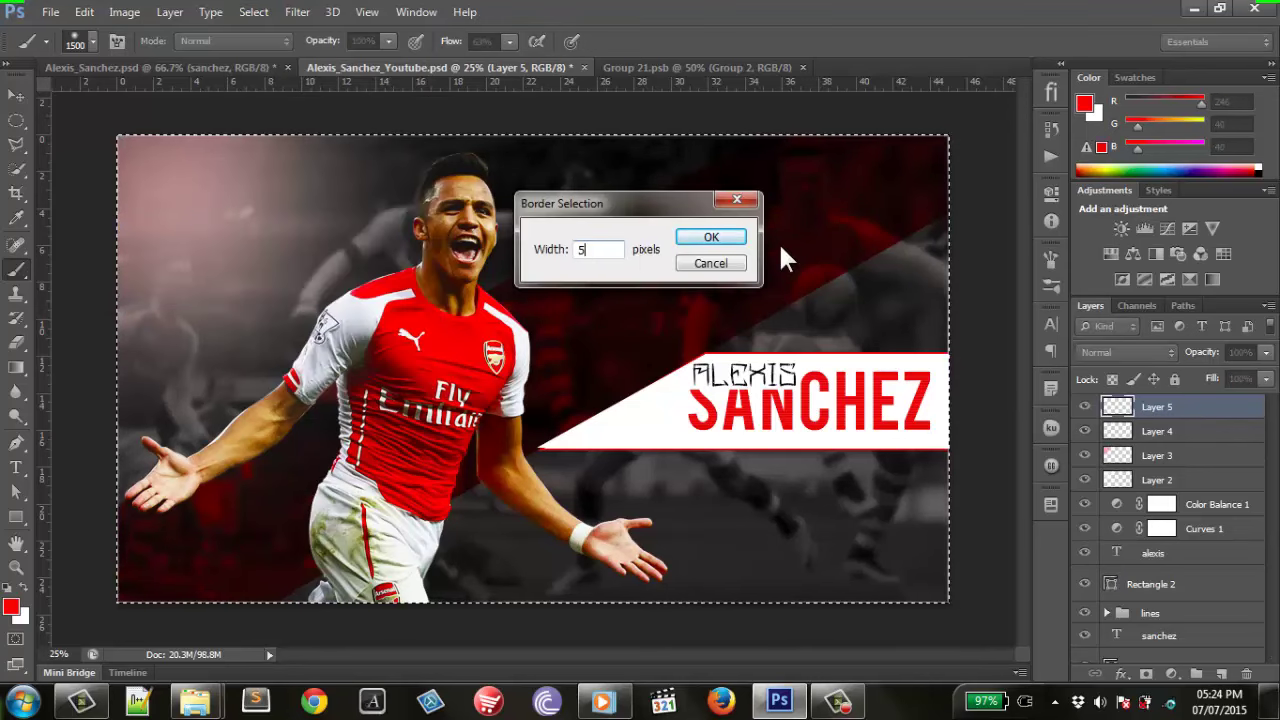
click(711, 237)
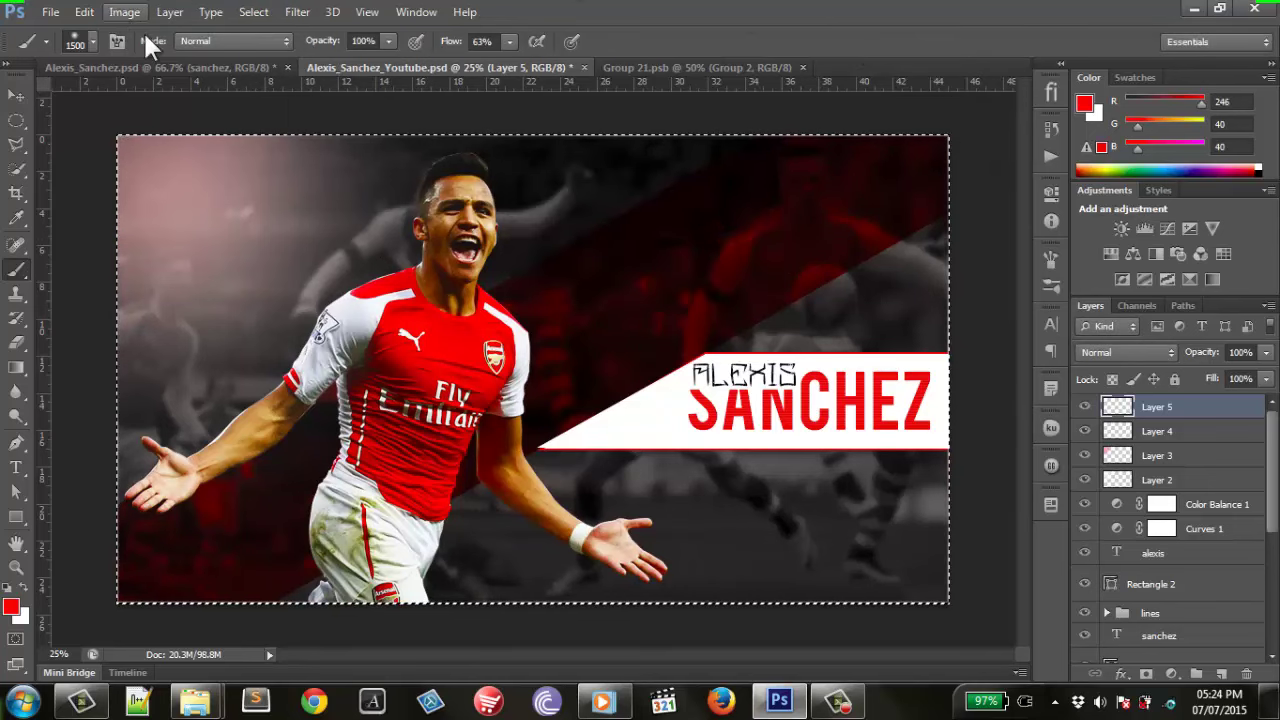
Fill the 8-pixel band with the red foreground colour and clear the selection.
key(shift+F5)
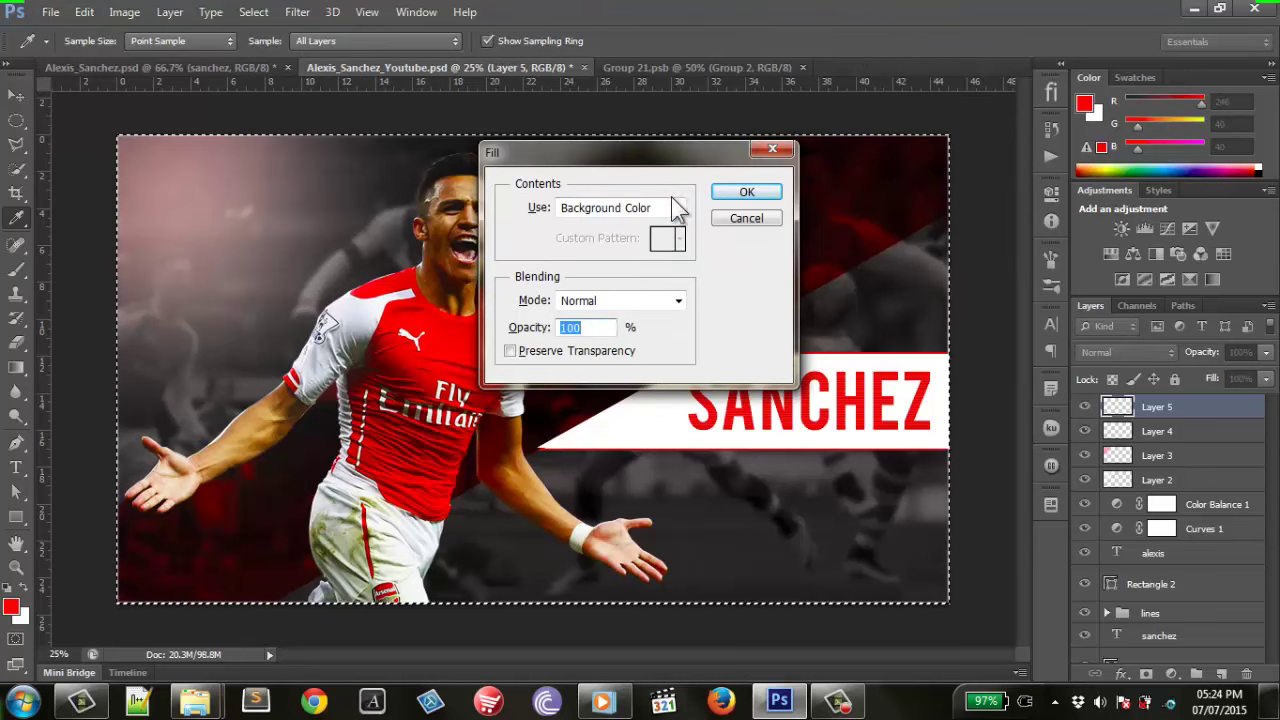
click(677, 207)
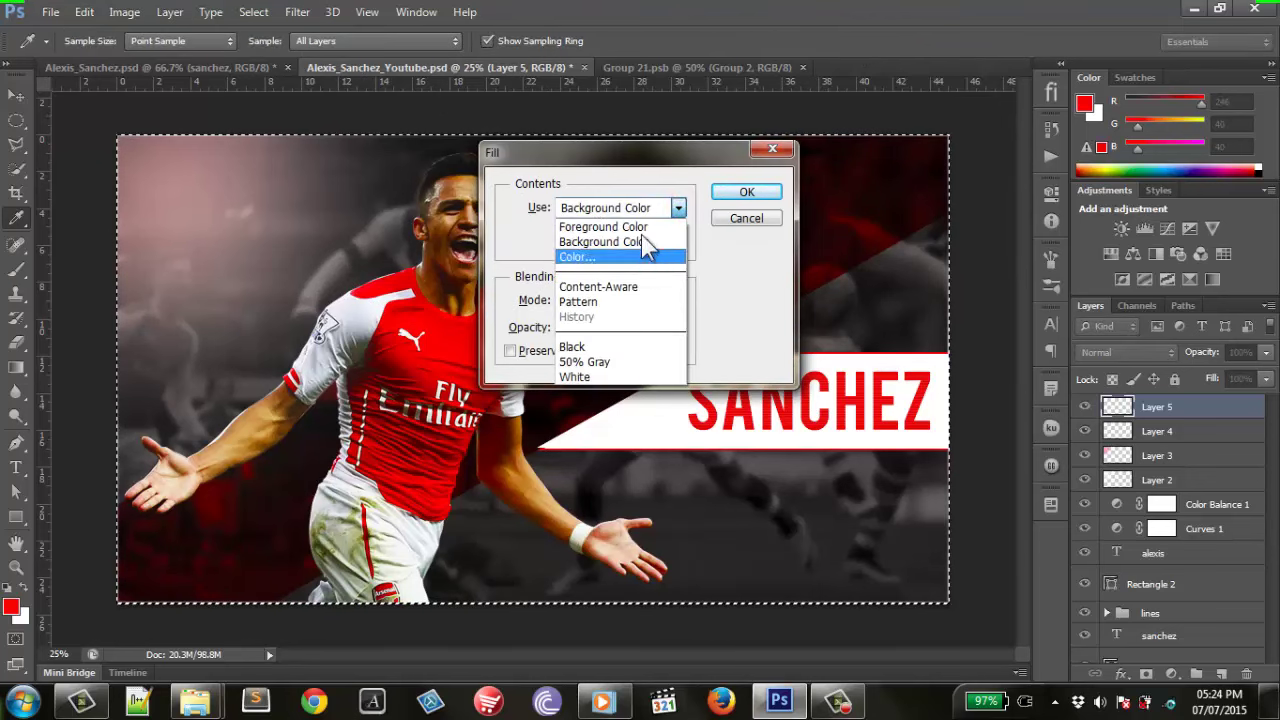
key(Up)
key(Up)
click(635, 229)
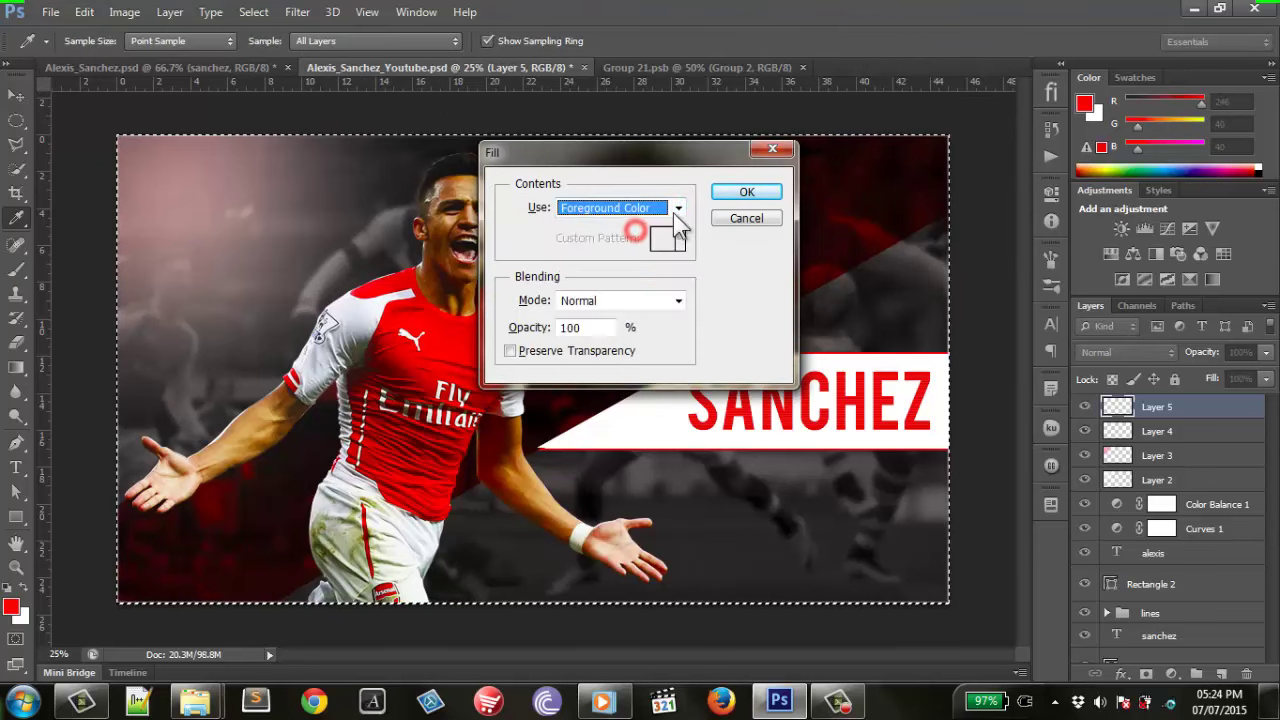
click(745, 192)
key(b)
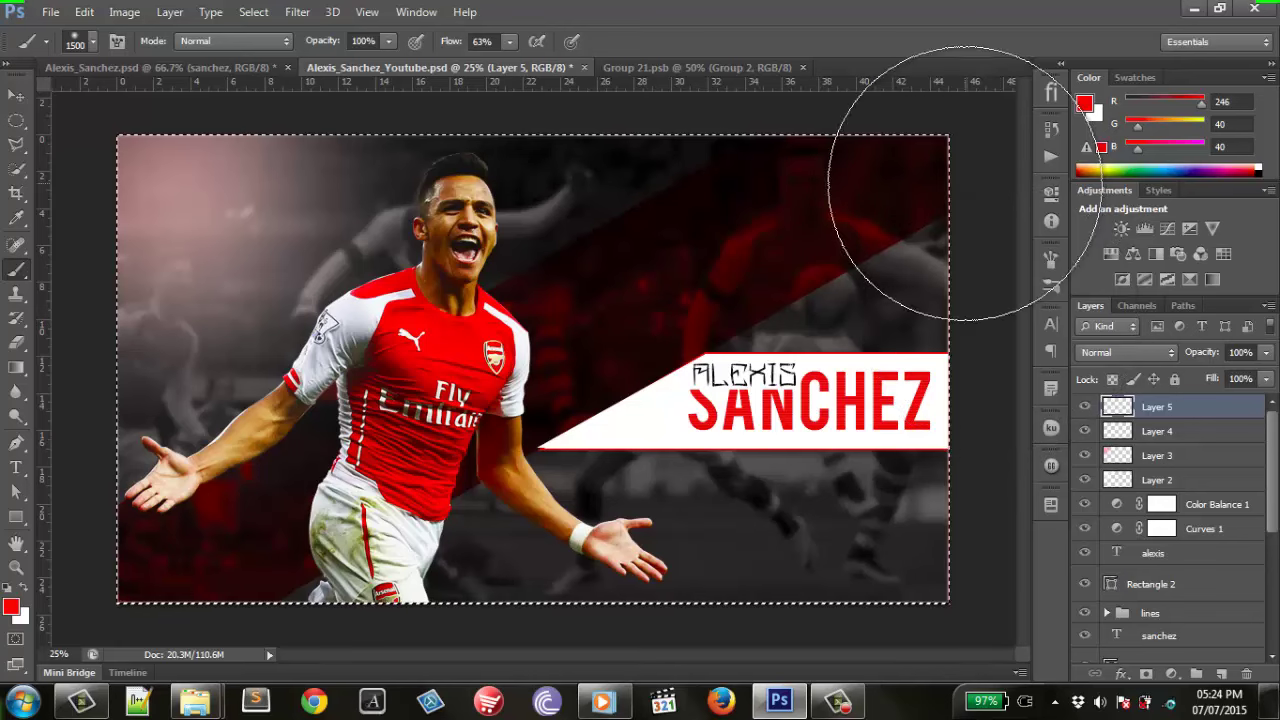
click(253, 12)
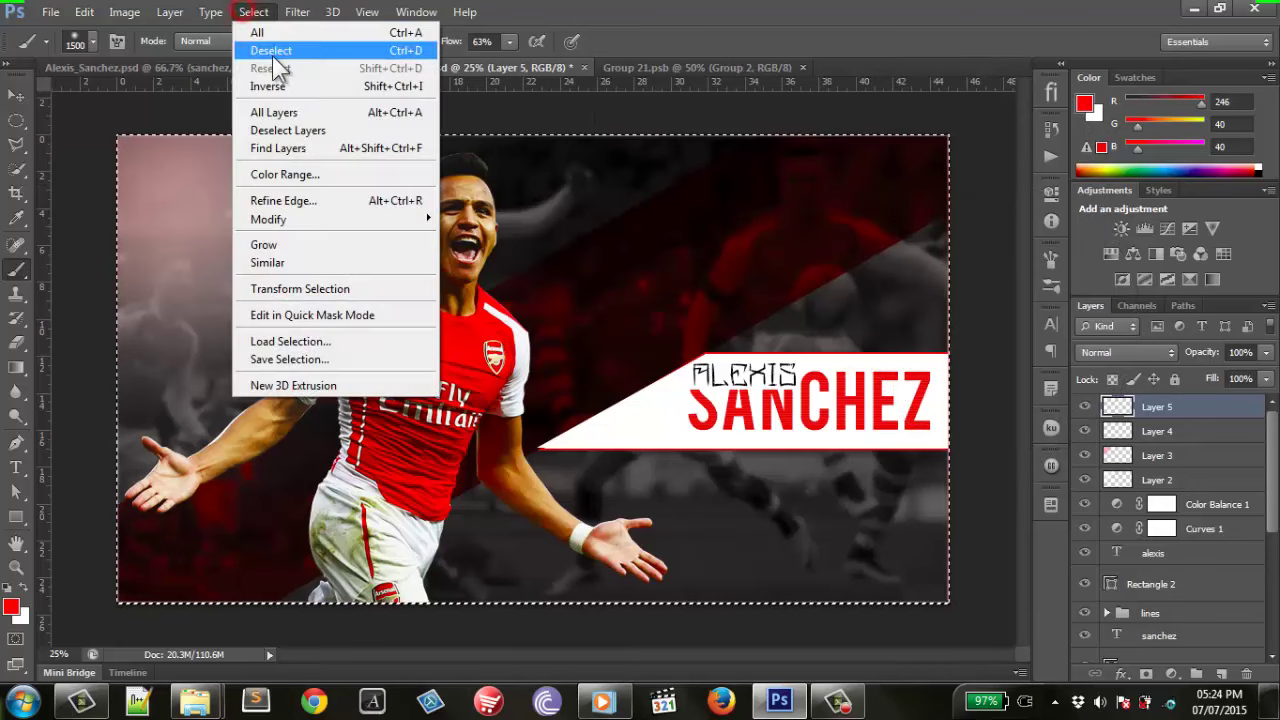
click(278, 52)
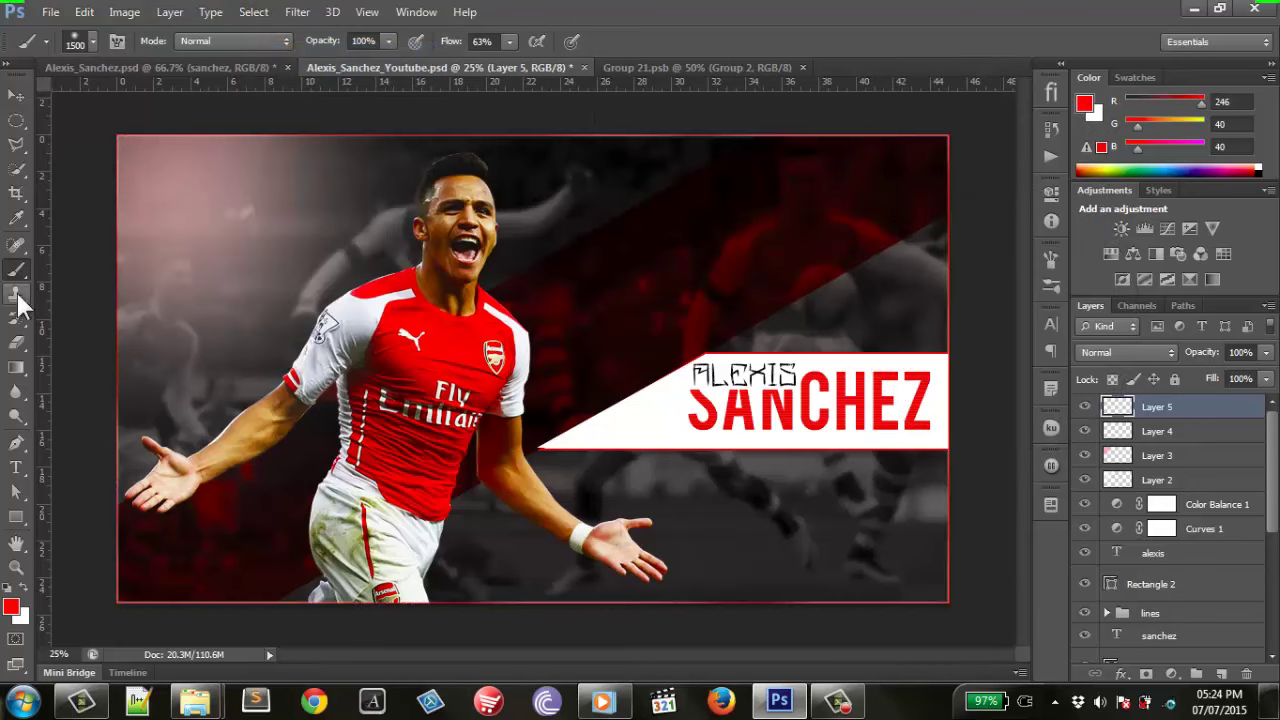
Switch Layer 5's red border frame to Screen blend mode for a lighter outline.
click(17, 343)
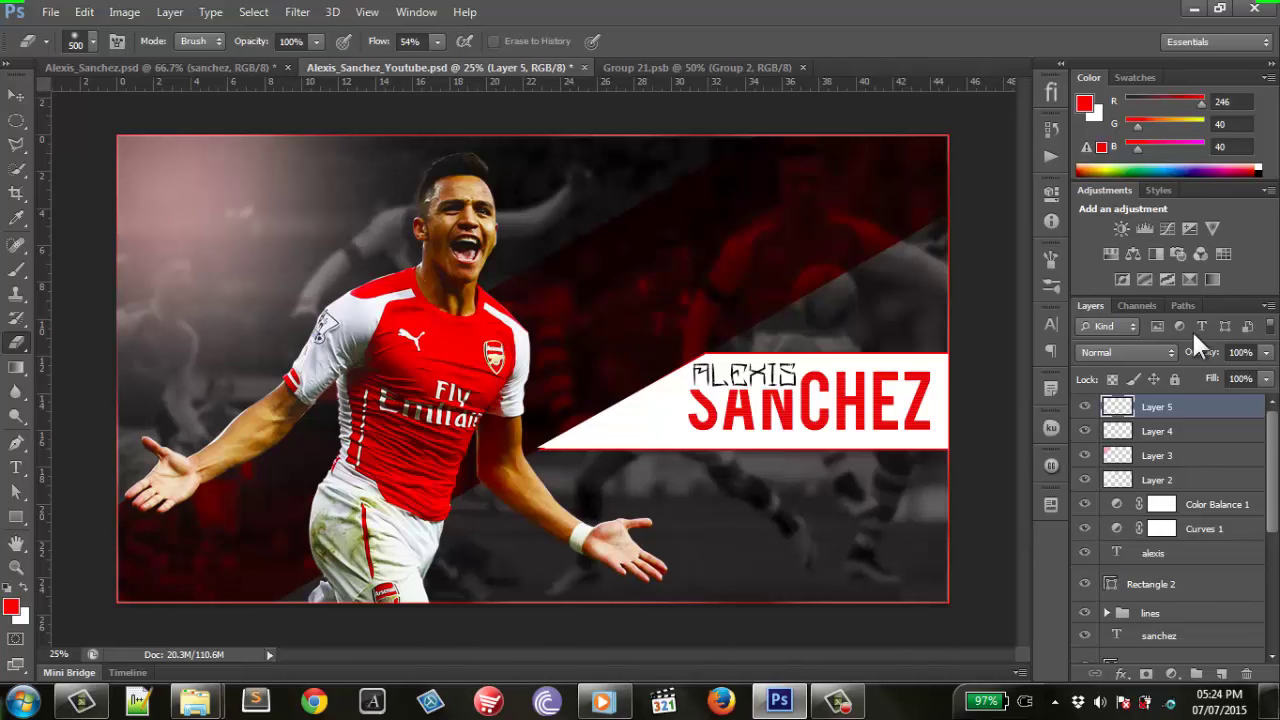
click(1168, 353)
click(1160, 163)
click(12, 96)
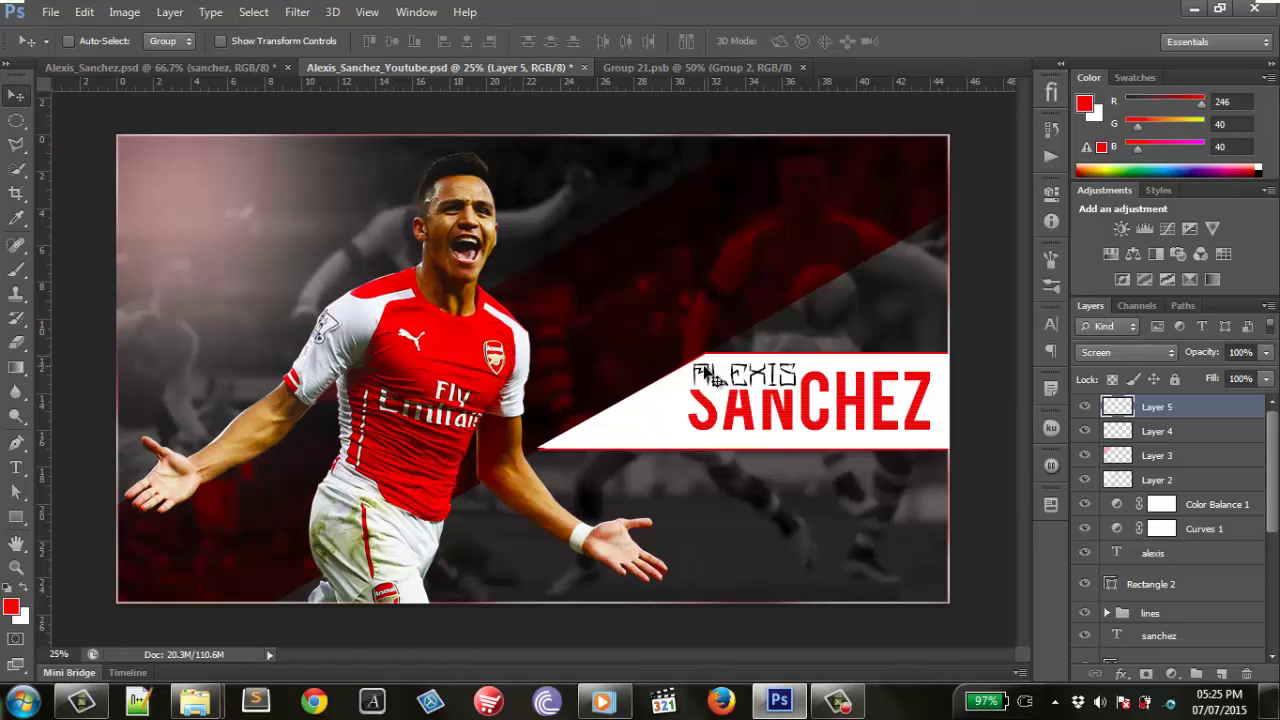
Save the banner document and create an empty Layer 6 at the top of the stack.
key(ctrl+s)
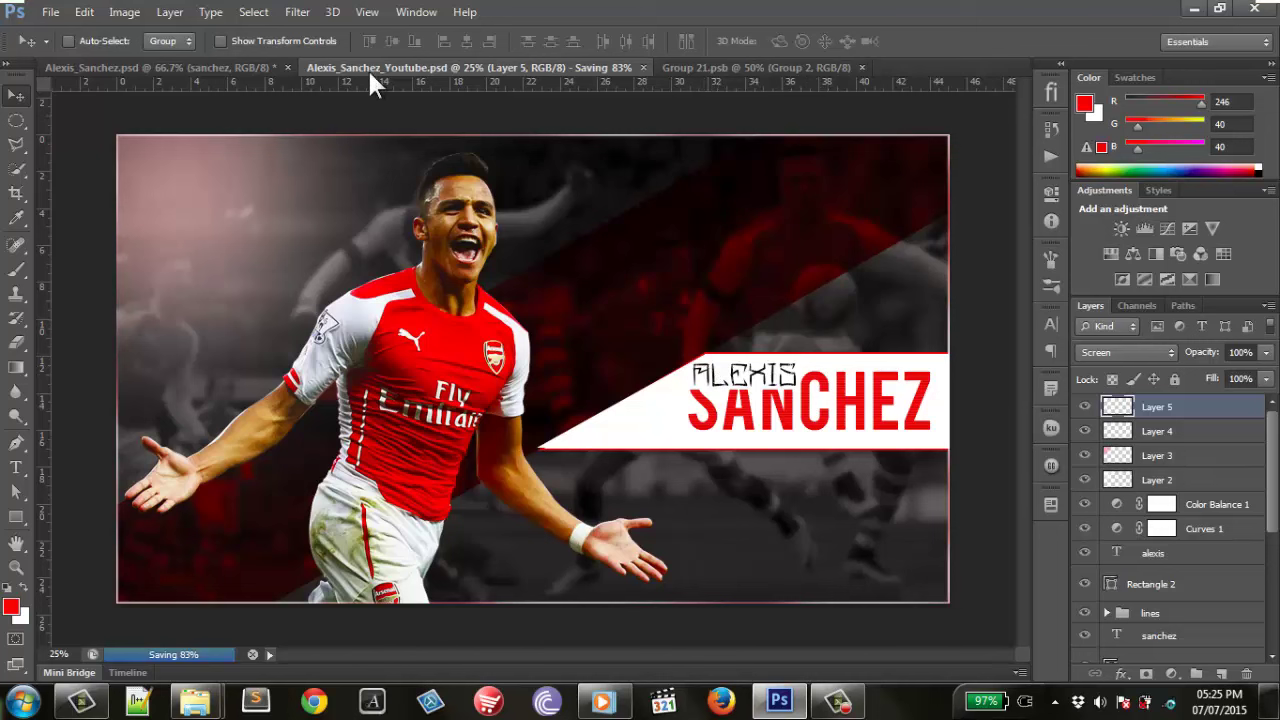
click(1221, 673)
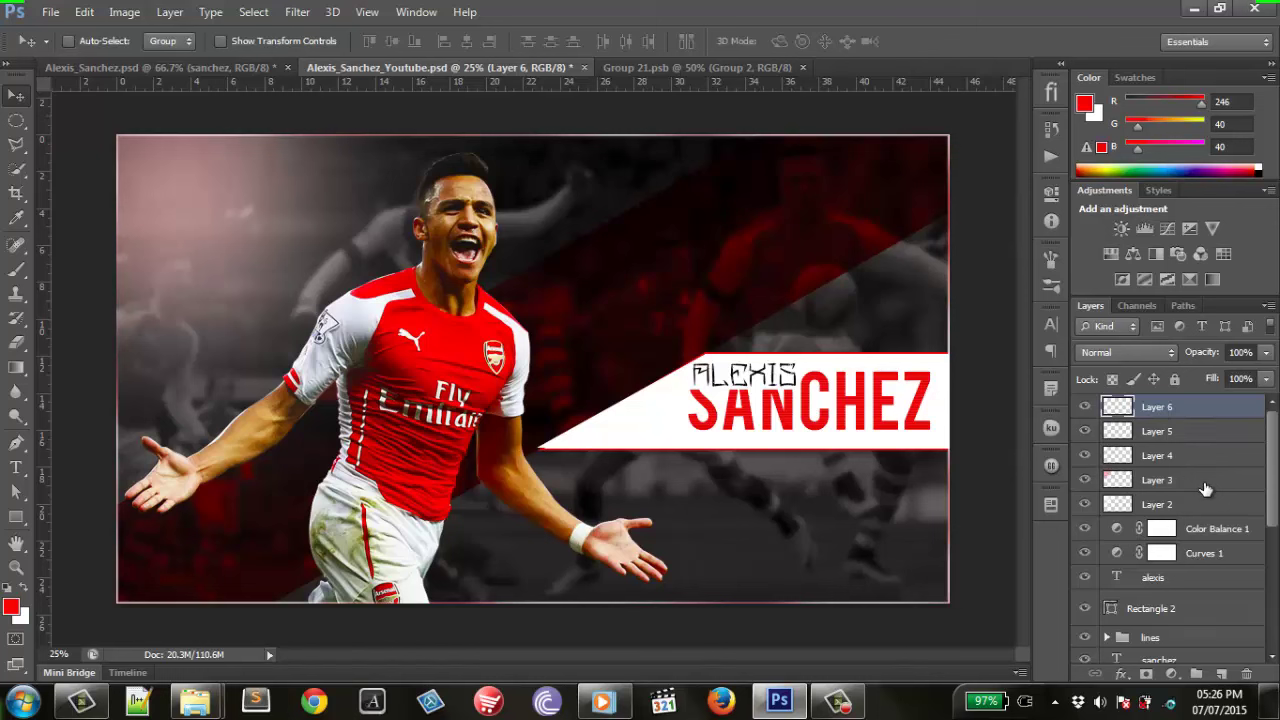
Stamp the visible banner into Layer 6, duplicate it, and apply a 1-pixel High Pass to the copy, blended in Soft Light.
mouse_move(1206, 489)
mouse_down()
mouse_move(1216, 494)
mouse_move(1206, 488)
mouse_up()
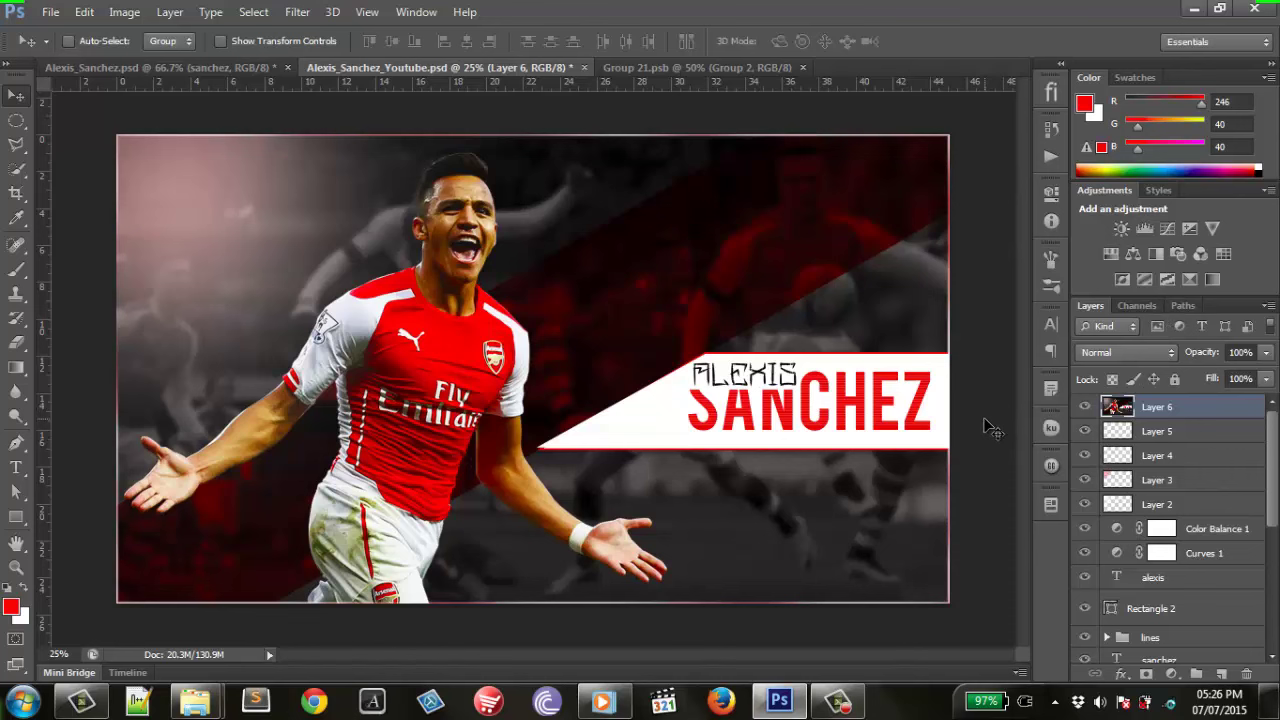
key(ctrl+j)
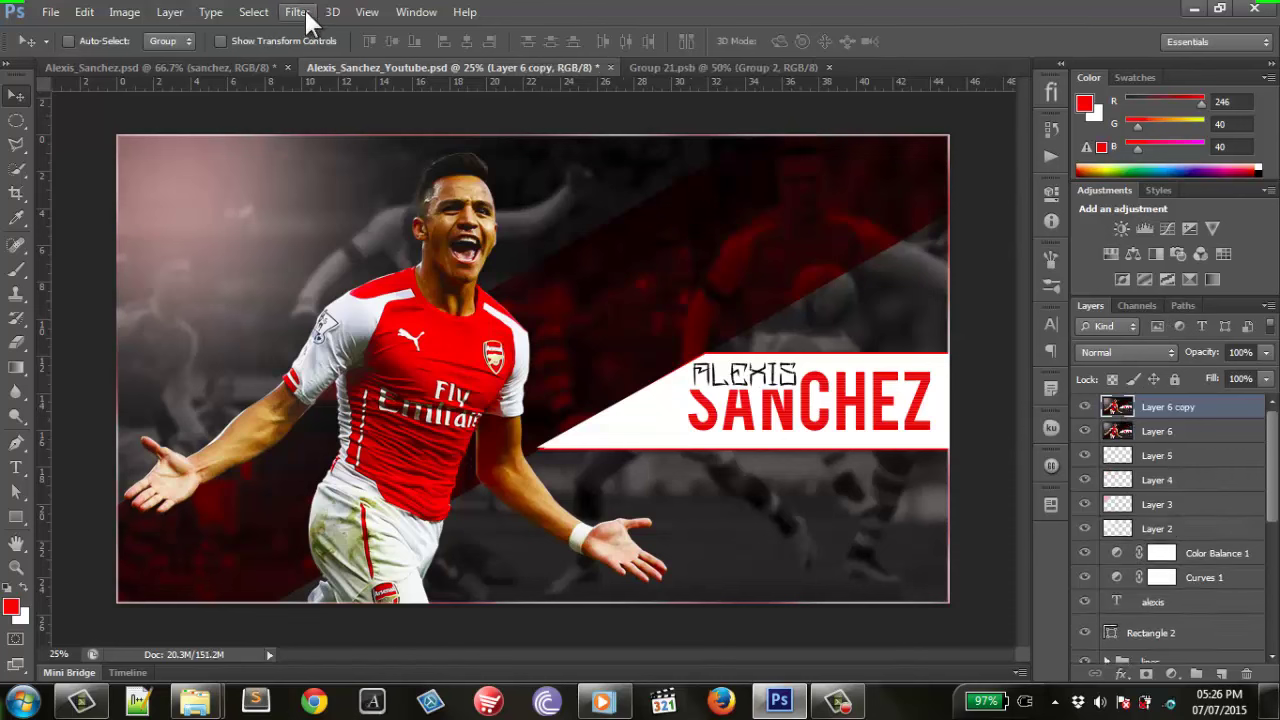
click(306, 14)
mouse_move(310, 344)
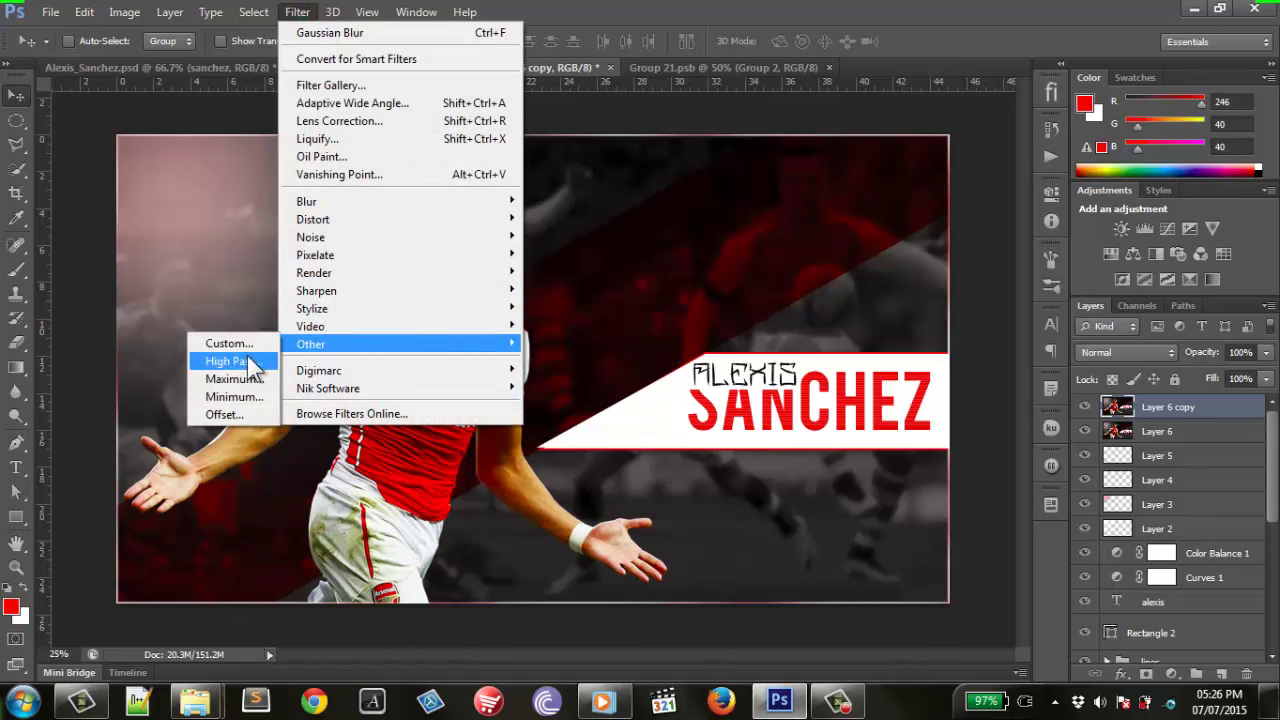
click(252, 365)
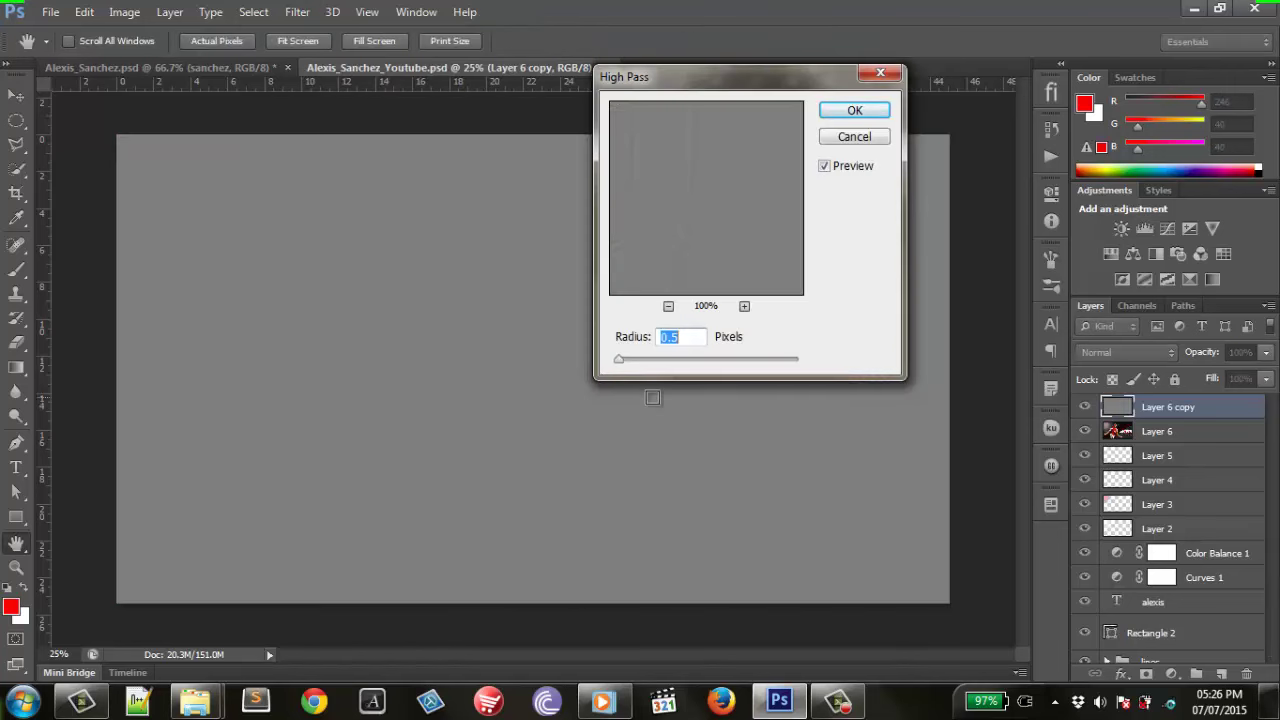
drag(617, 360, 619, 362)
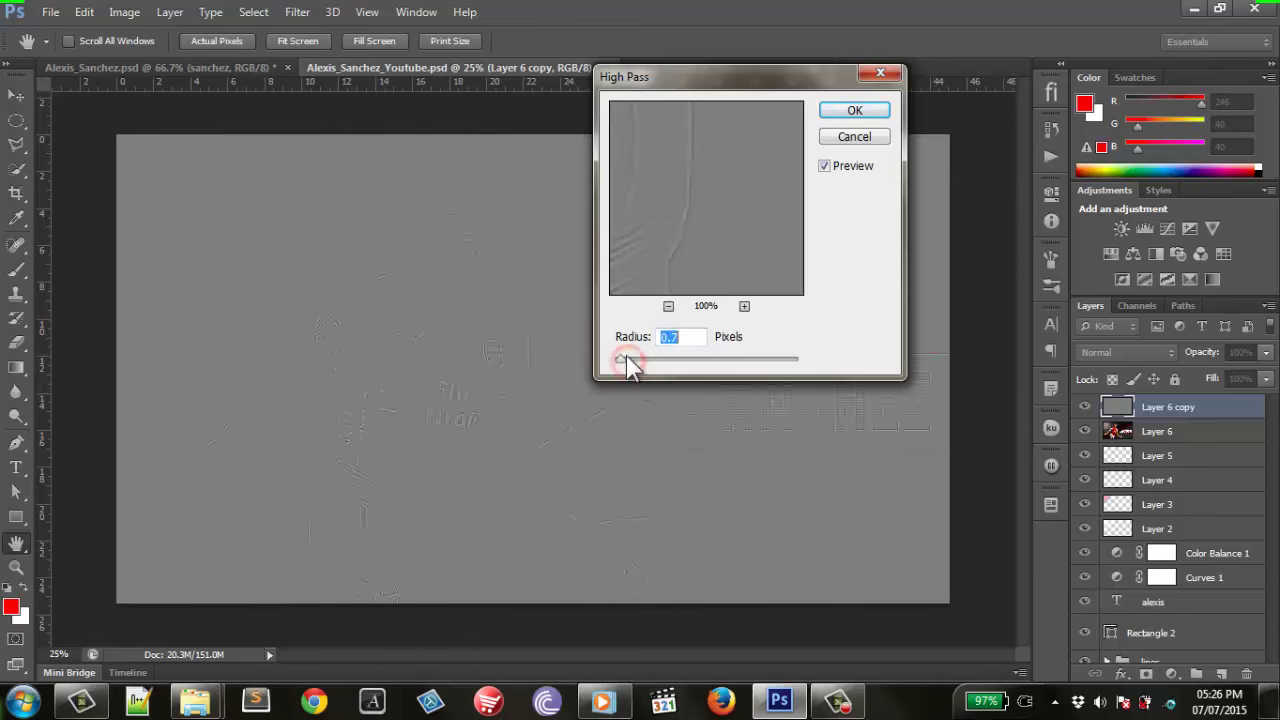
click(677, 336)
text(1)
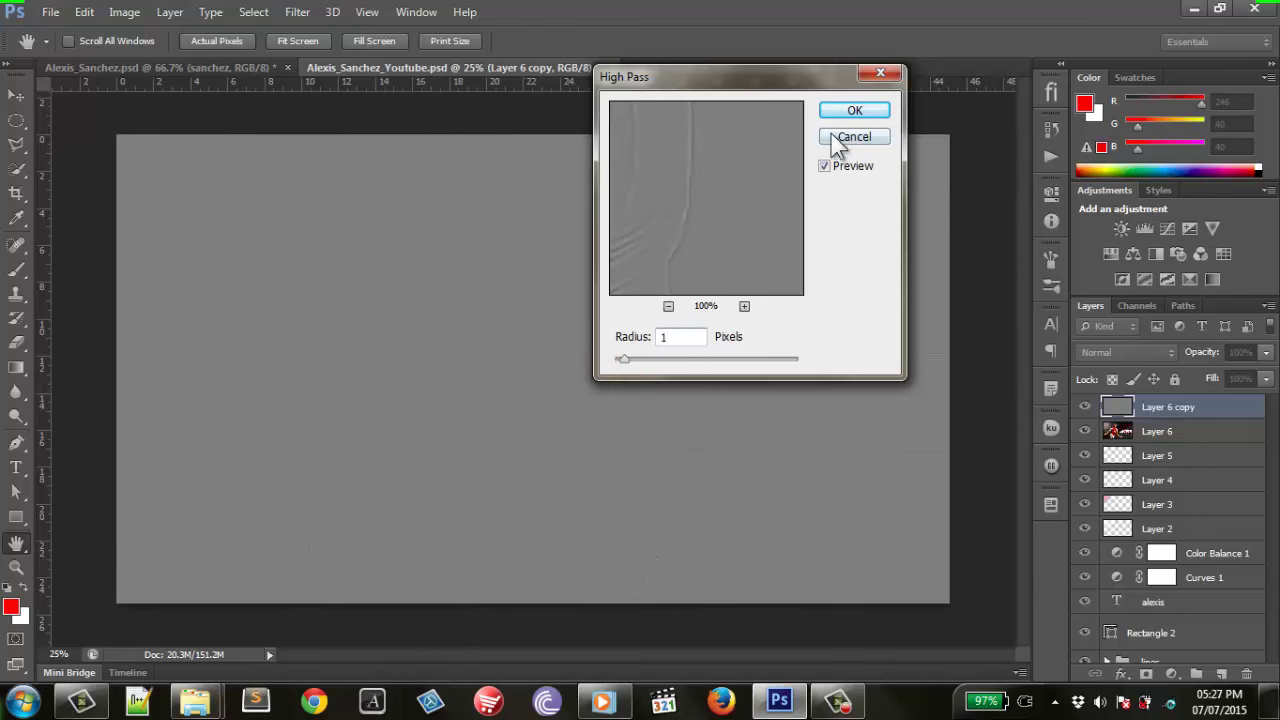
click(833, 112)
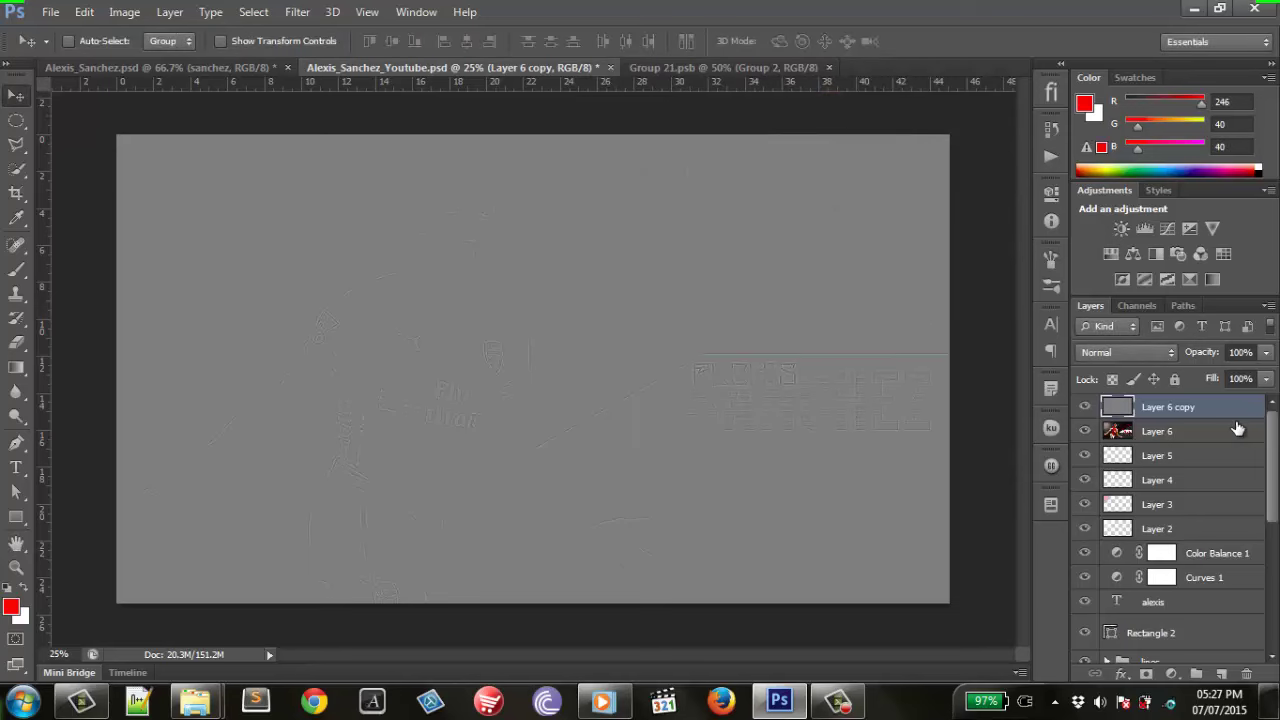
click(1160, 353)
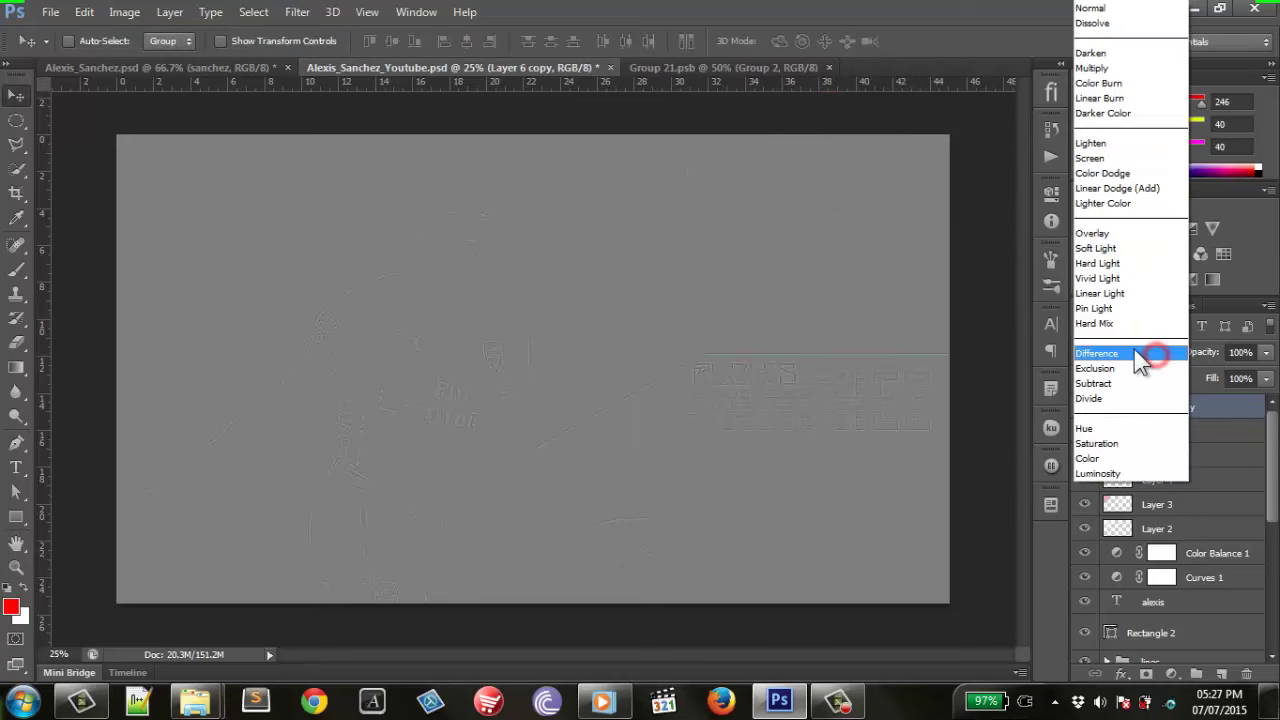
click(1121, 250)
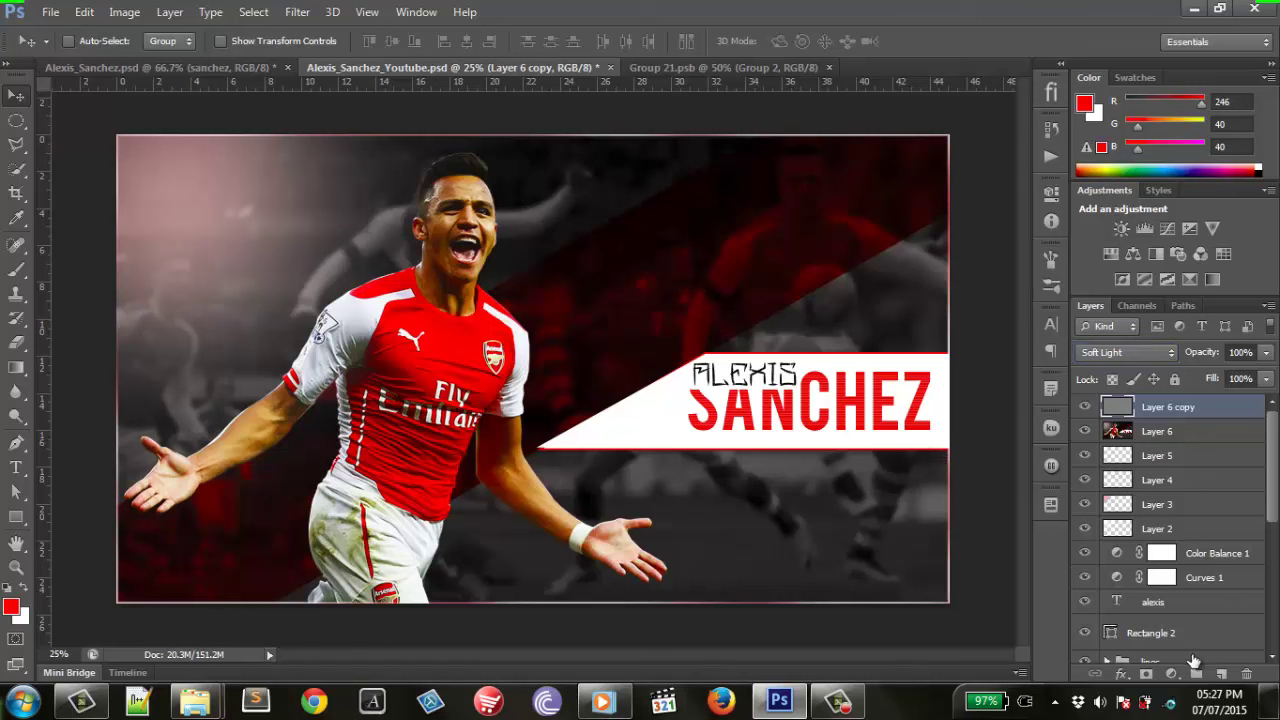
Add a Curves 3 adjustment layer and raise a shadow point on its RGB curve to brighten the shadows.
click(1165, 226)
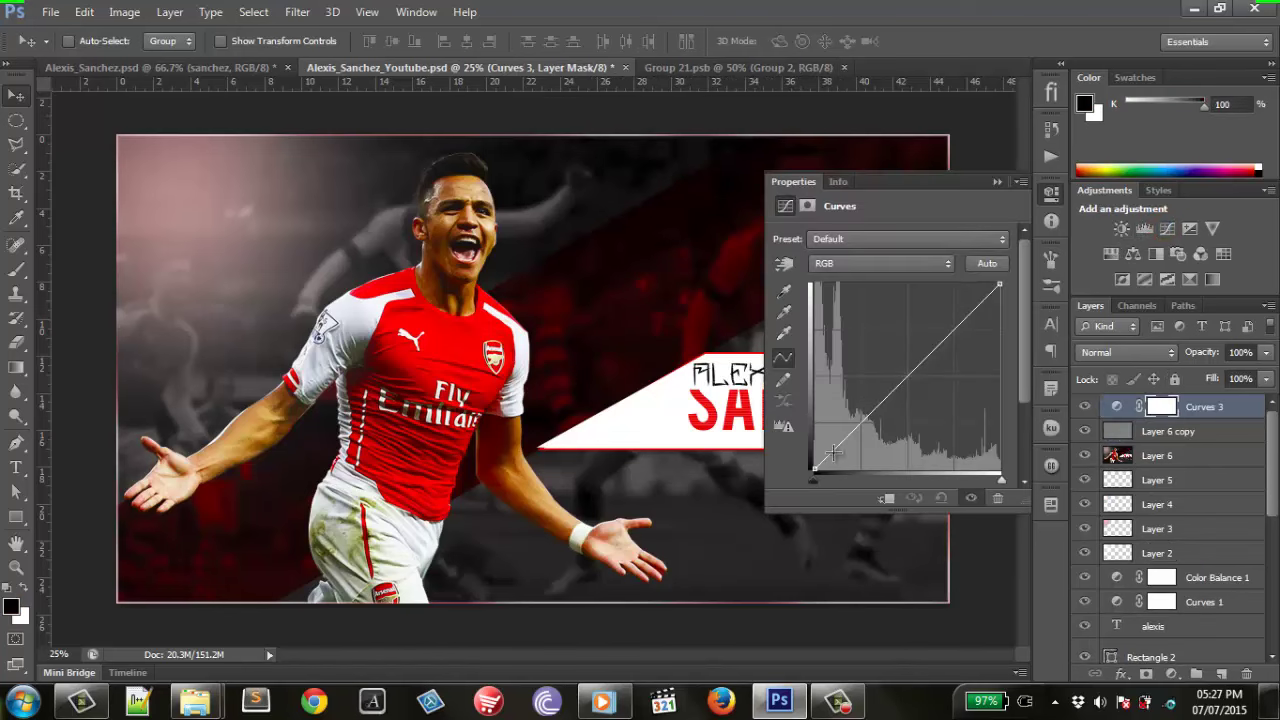
drag(828, 446, 826, 456)
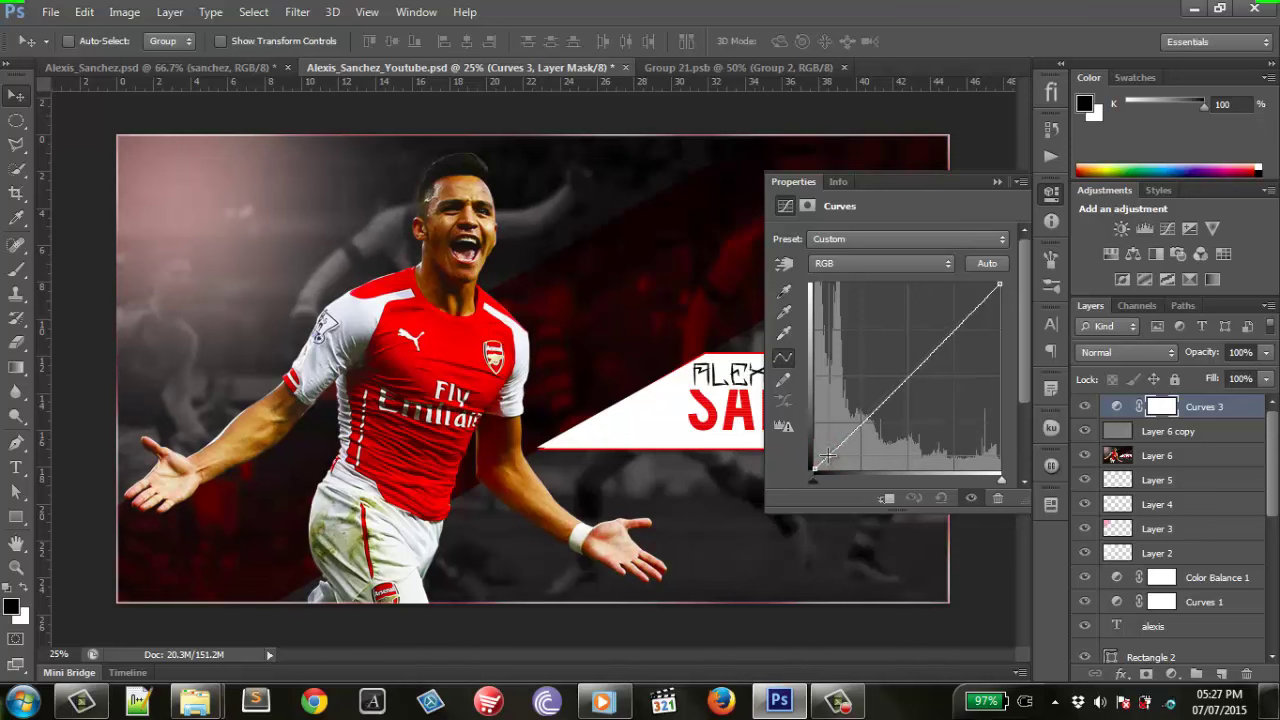
drag(828, 456, 829, 462)
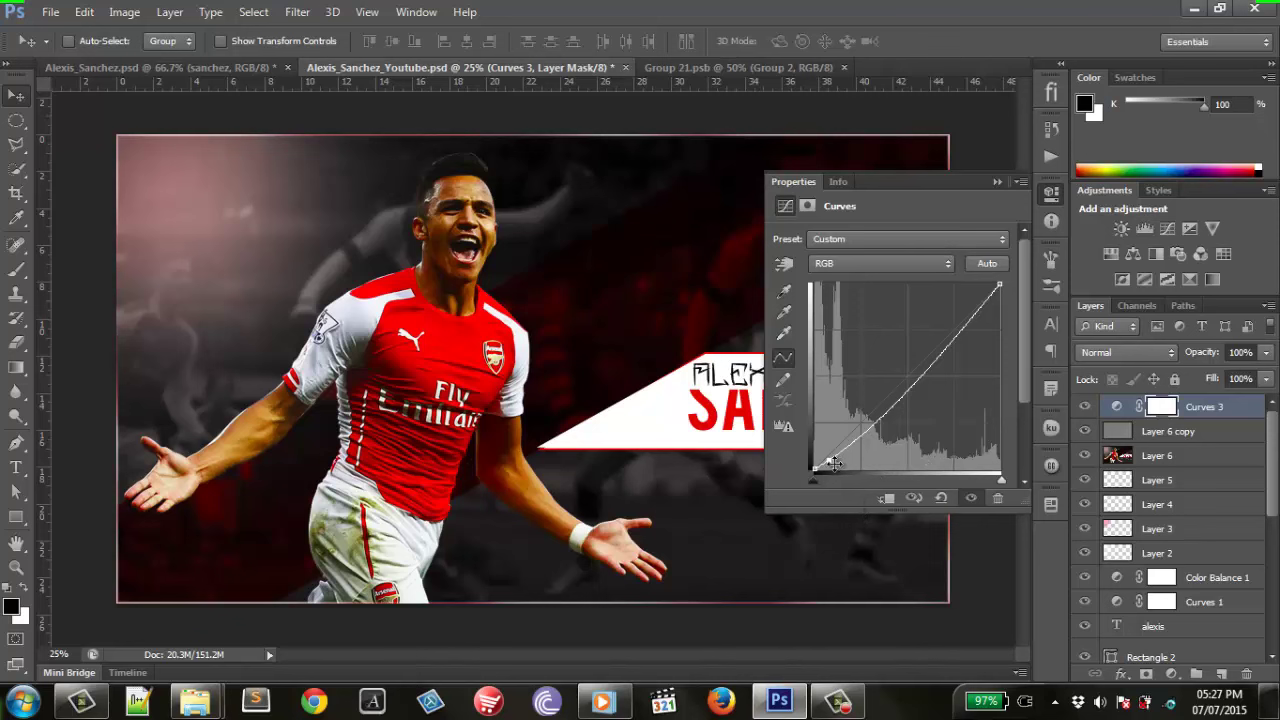
drag(833, 463, 843, 448)
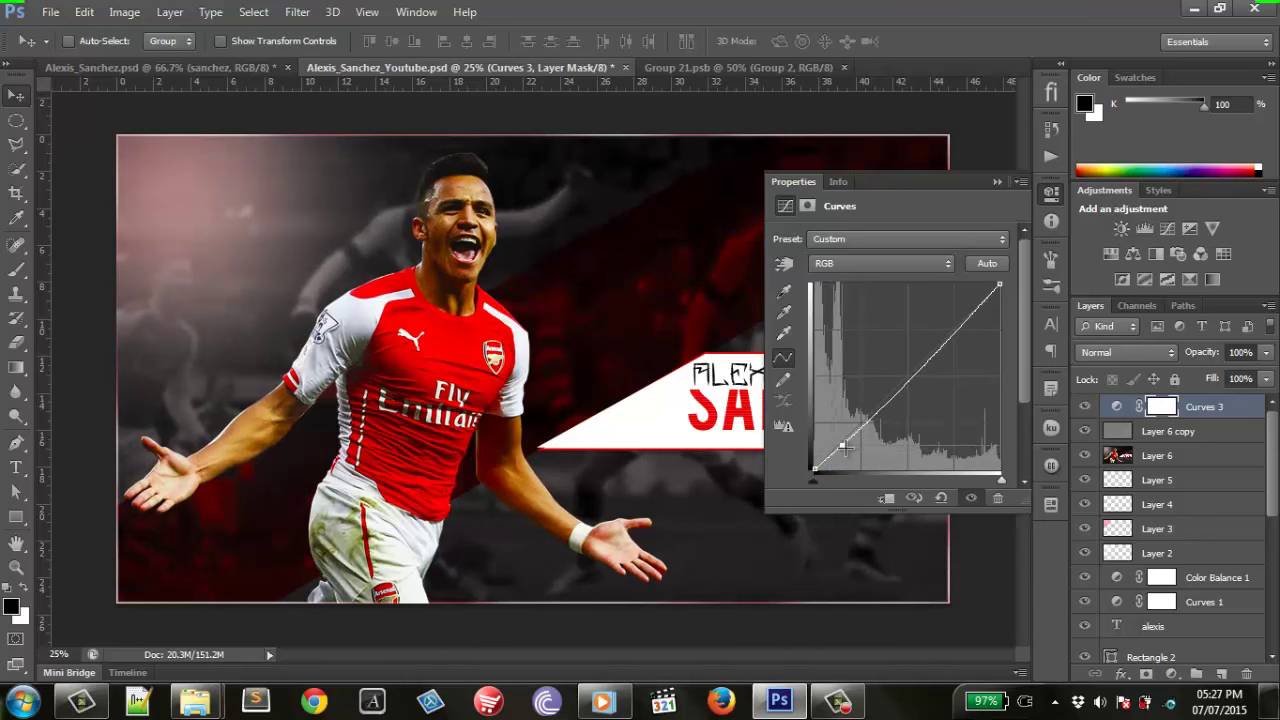
drag(845, 447, 842, 440)
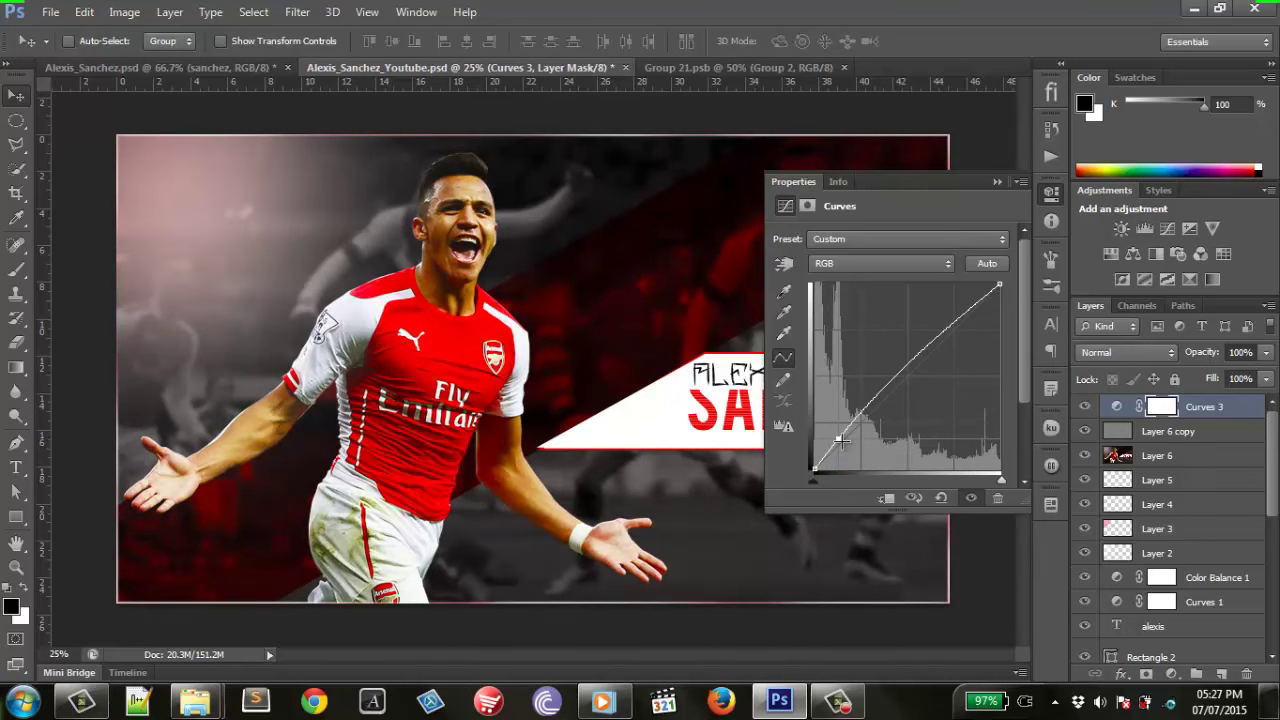
click(1048, 190)
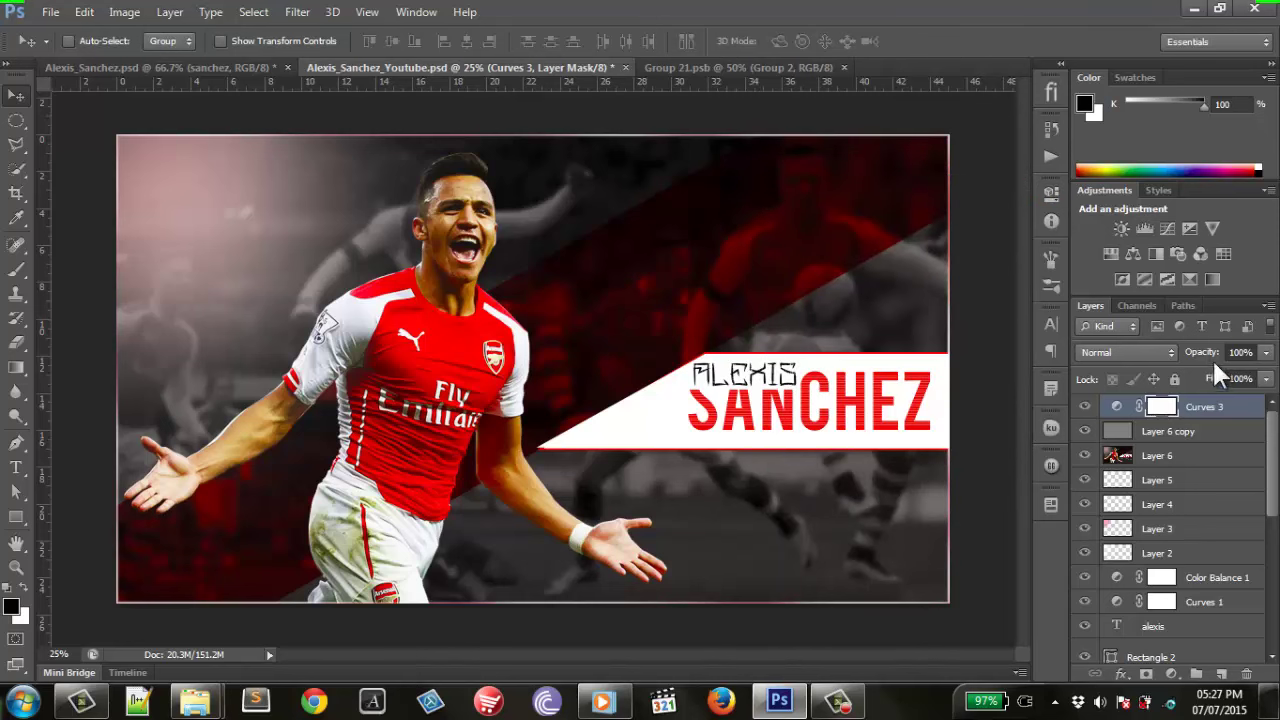
drag(1211, 355, 1206, 357)
Set Curves 3 opacity to 70% and preview the banner full screen, fitted to the display.
text(70)
key(Return)
key(f)
key(f)
key(f)
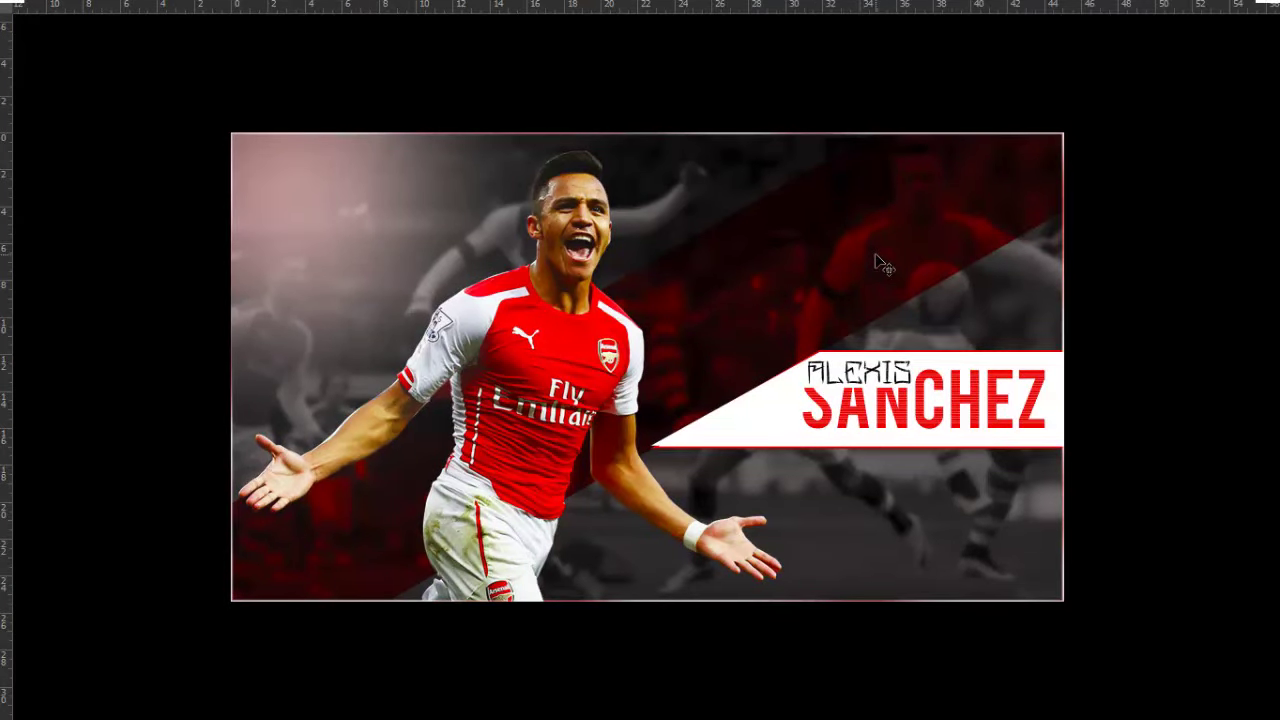
key(ctrl+0)
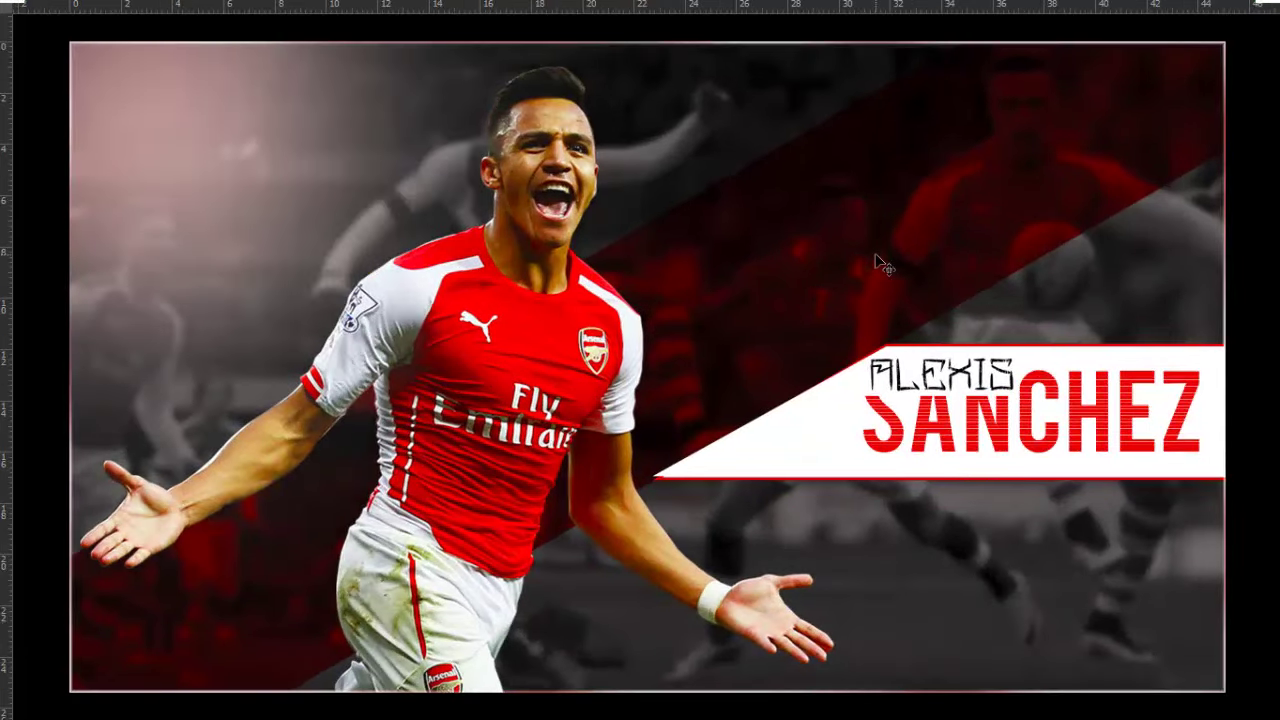